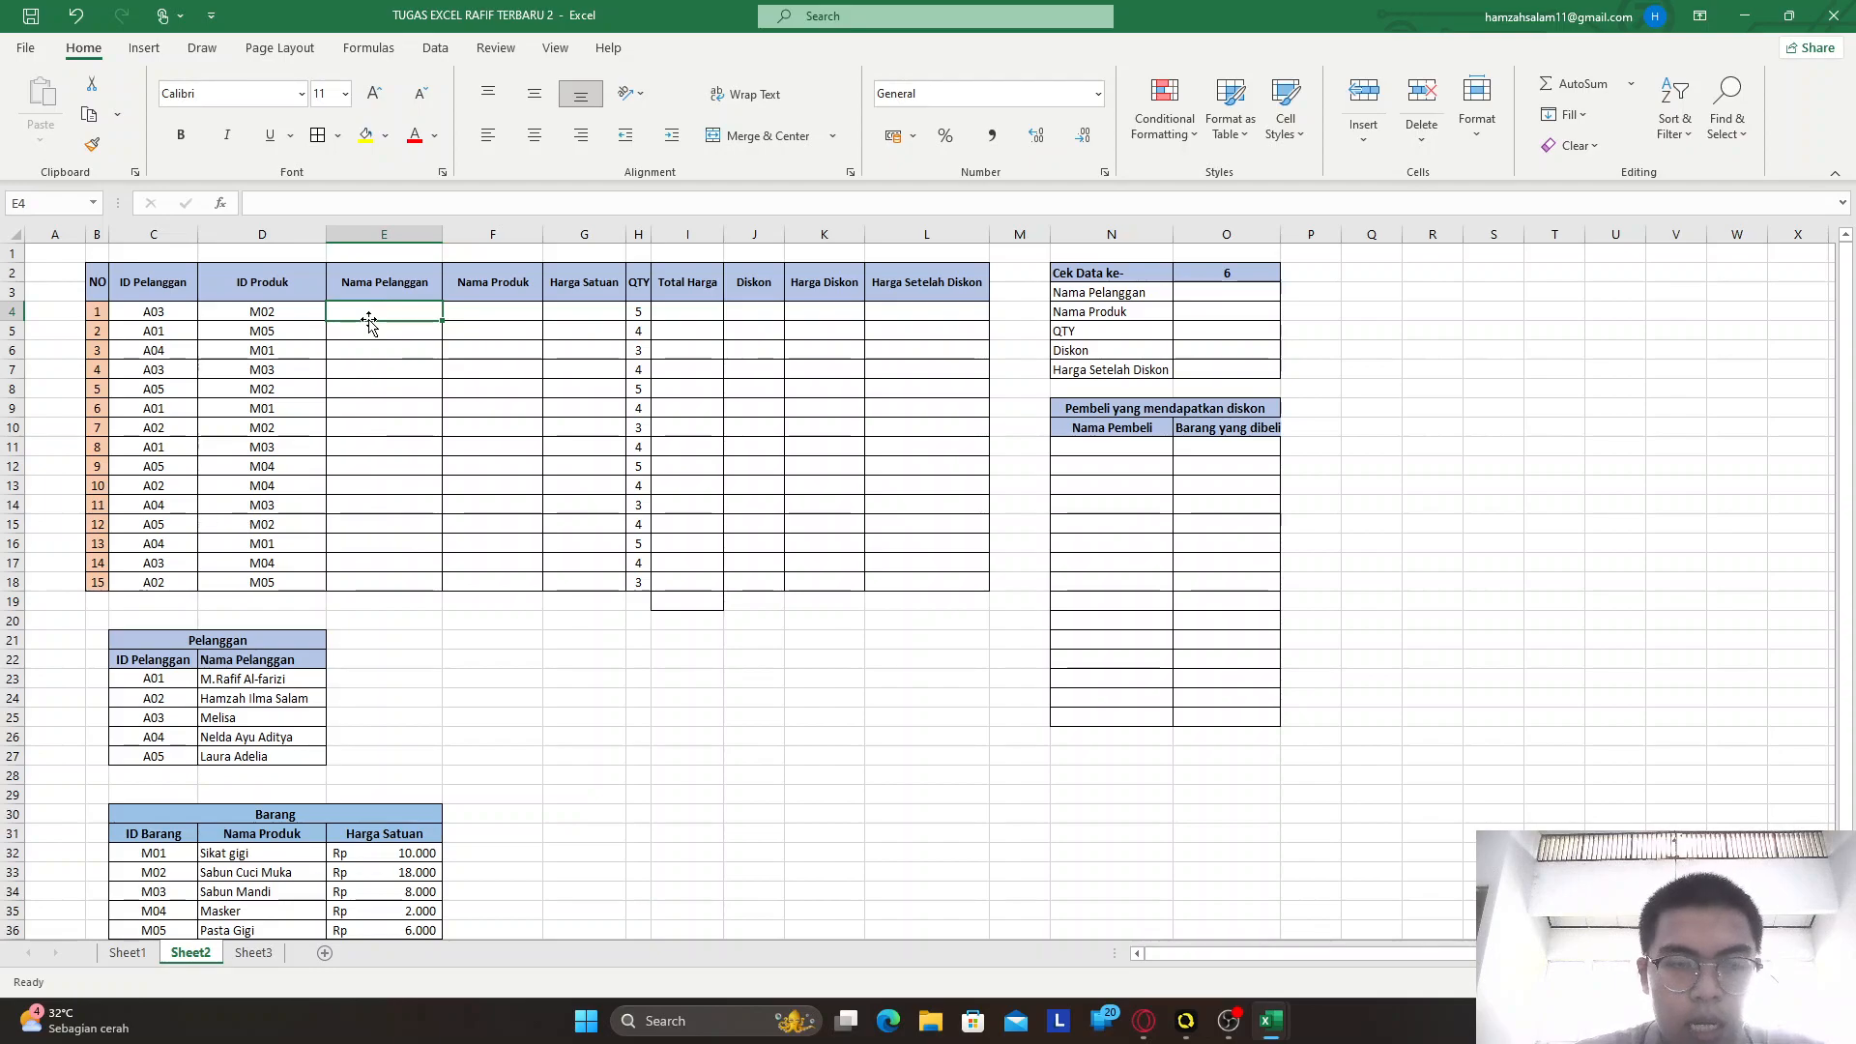
Enter =VLOOKUP(C4;$C$22:$D$27;2;0) in E4 to look up the first row's Nama Pelanggan
type("=VLOOKUP(")
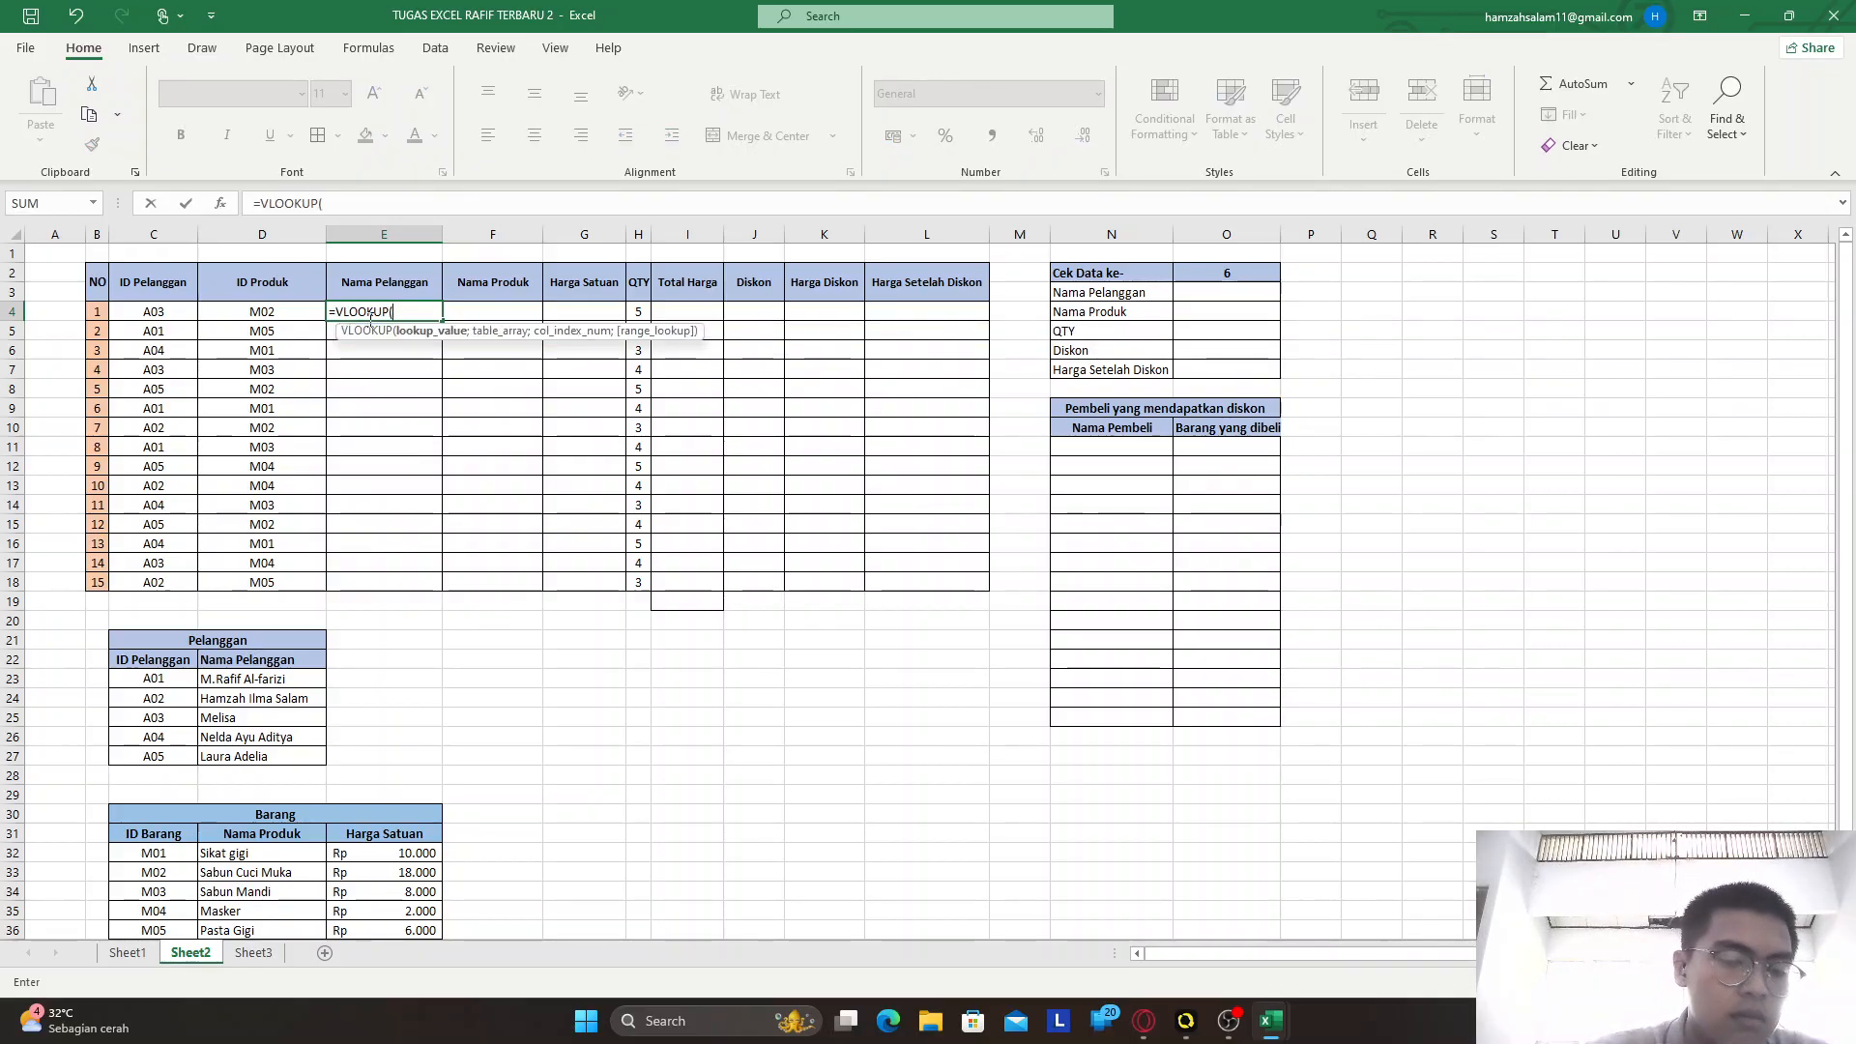
left_click(137, 310)
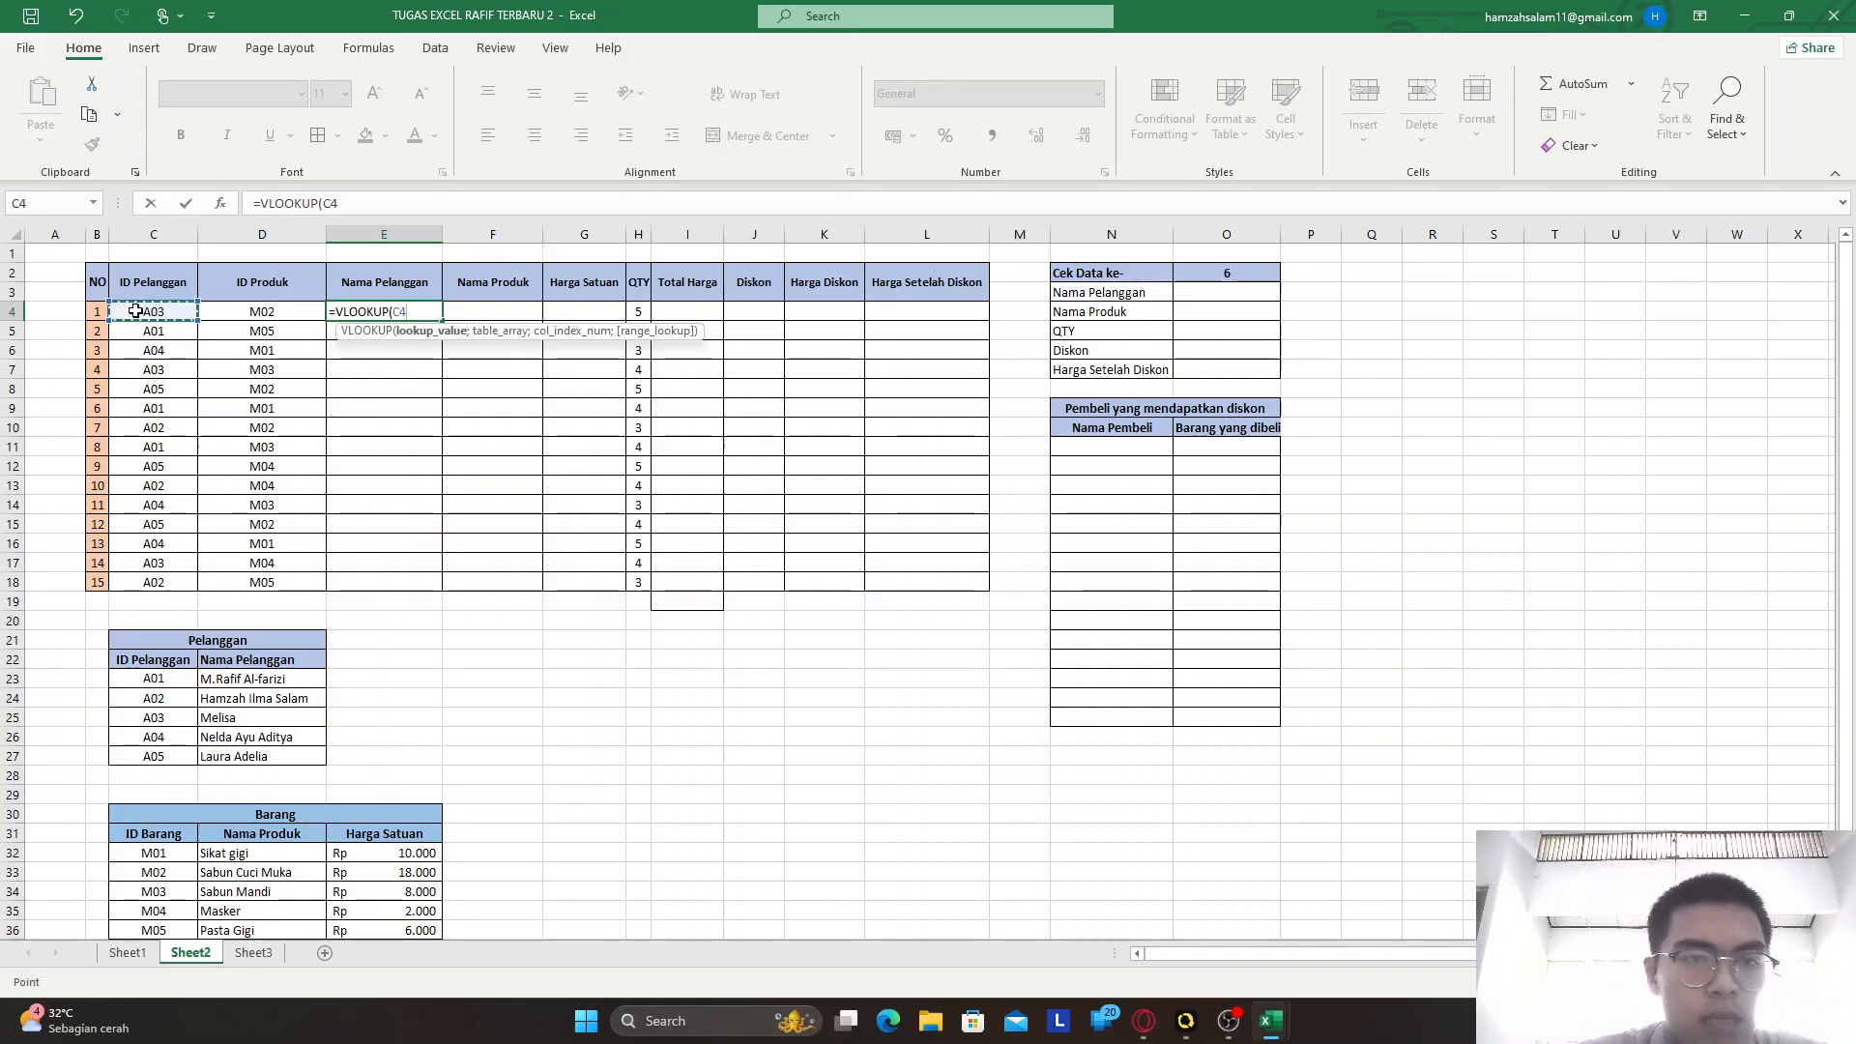
type(";")
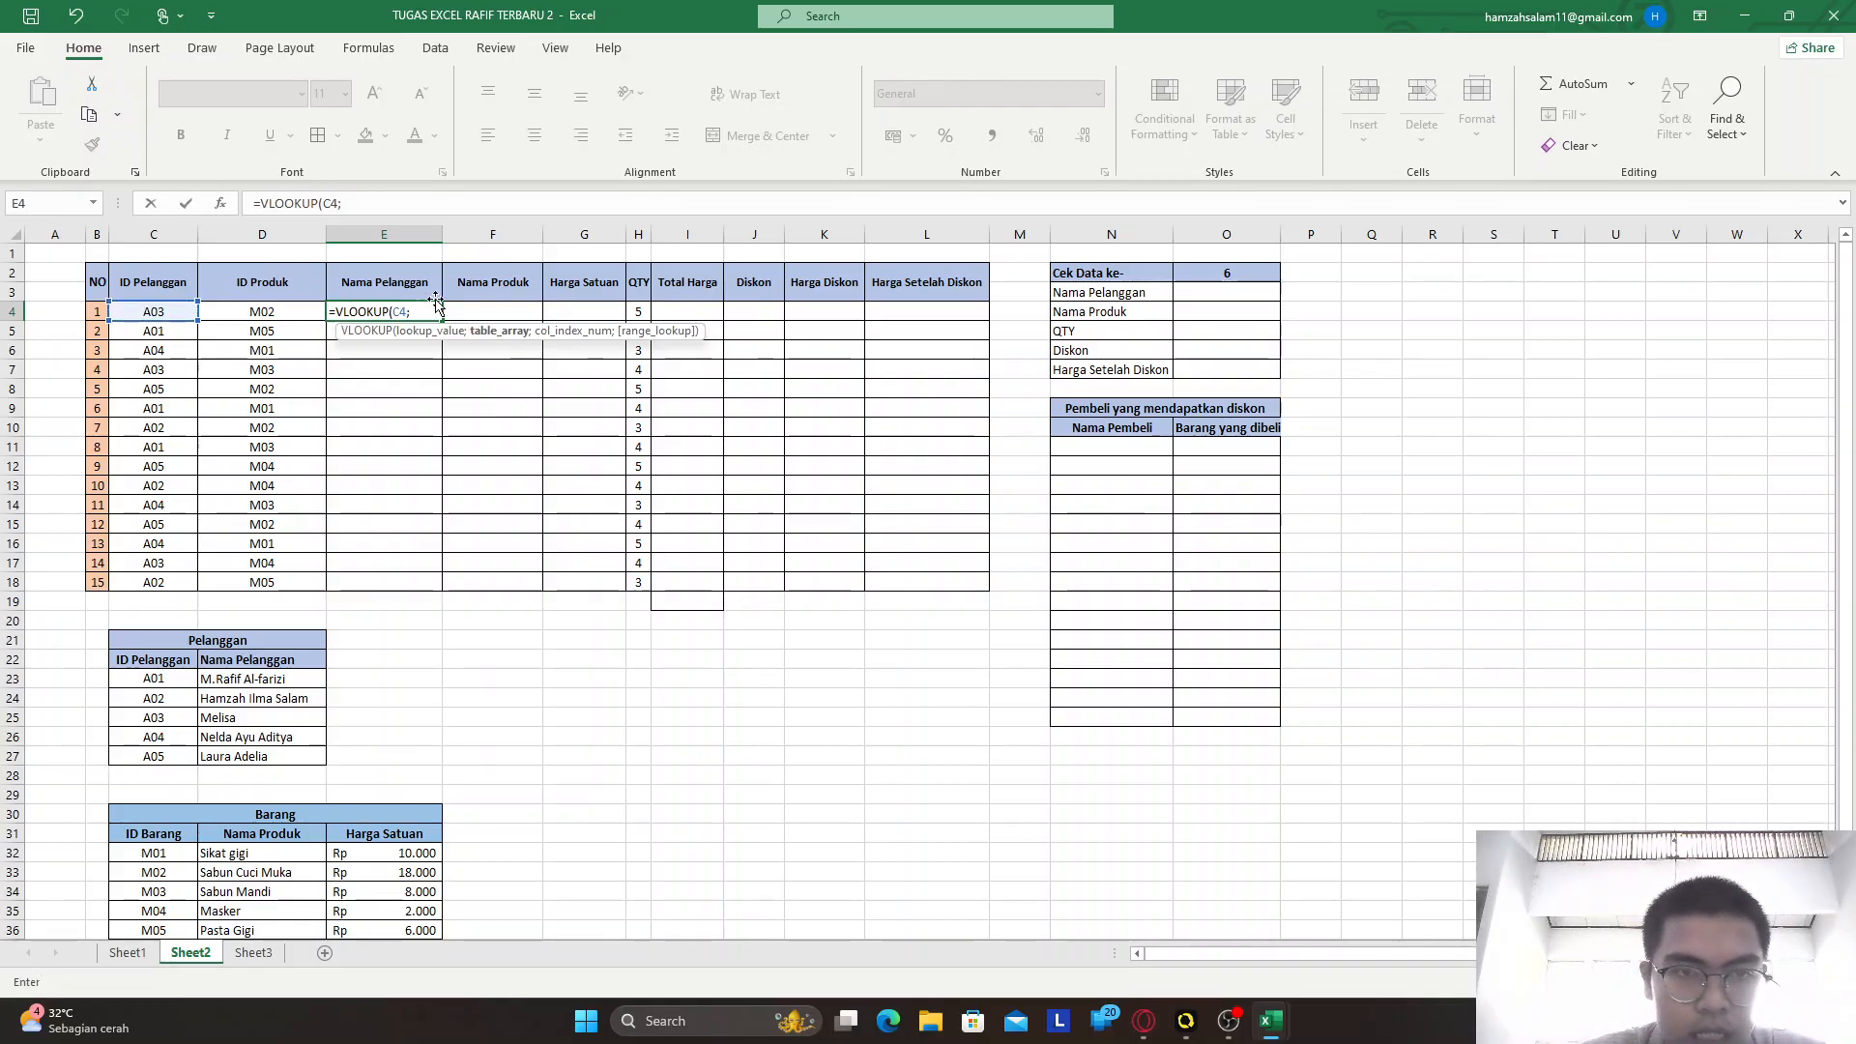
left_click_drag(161, 660, 251, 756)
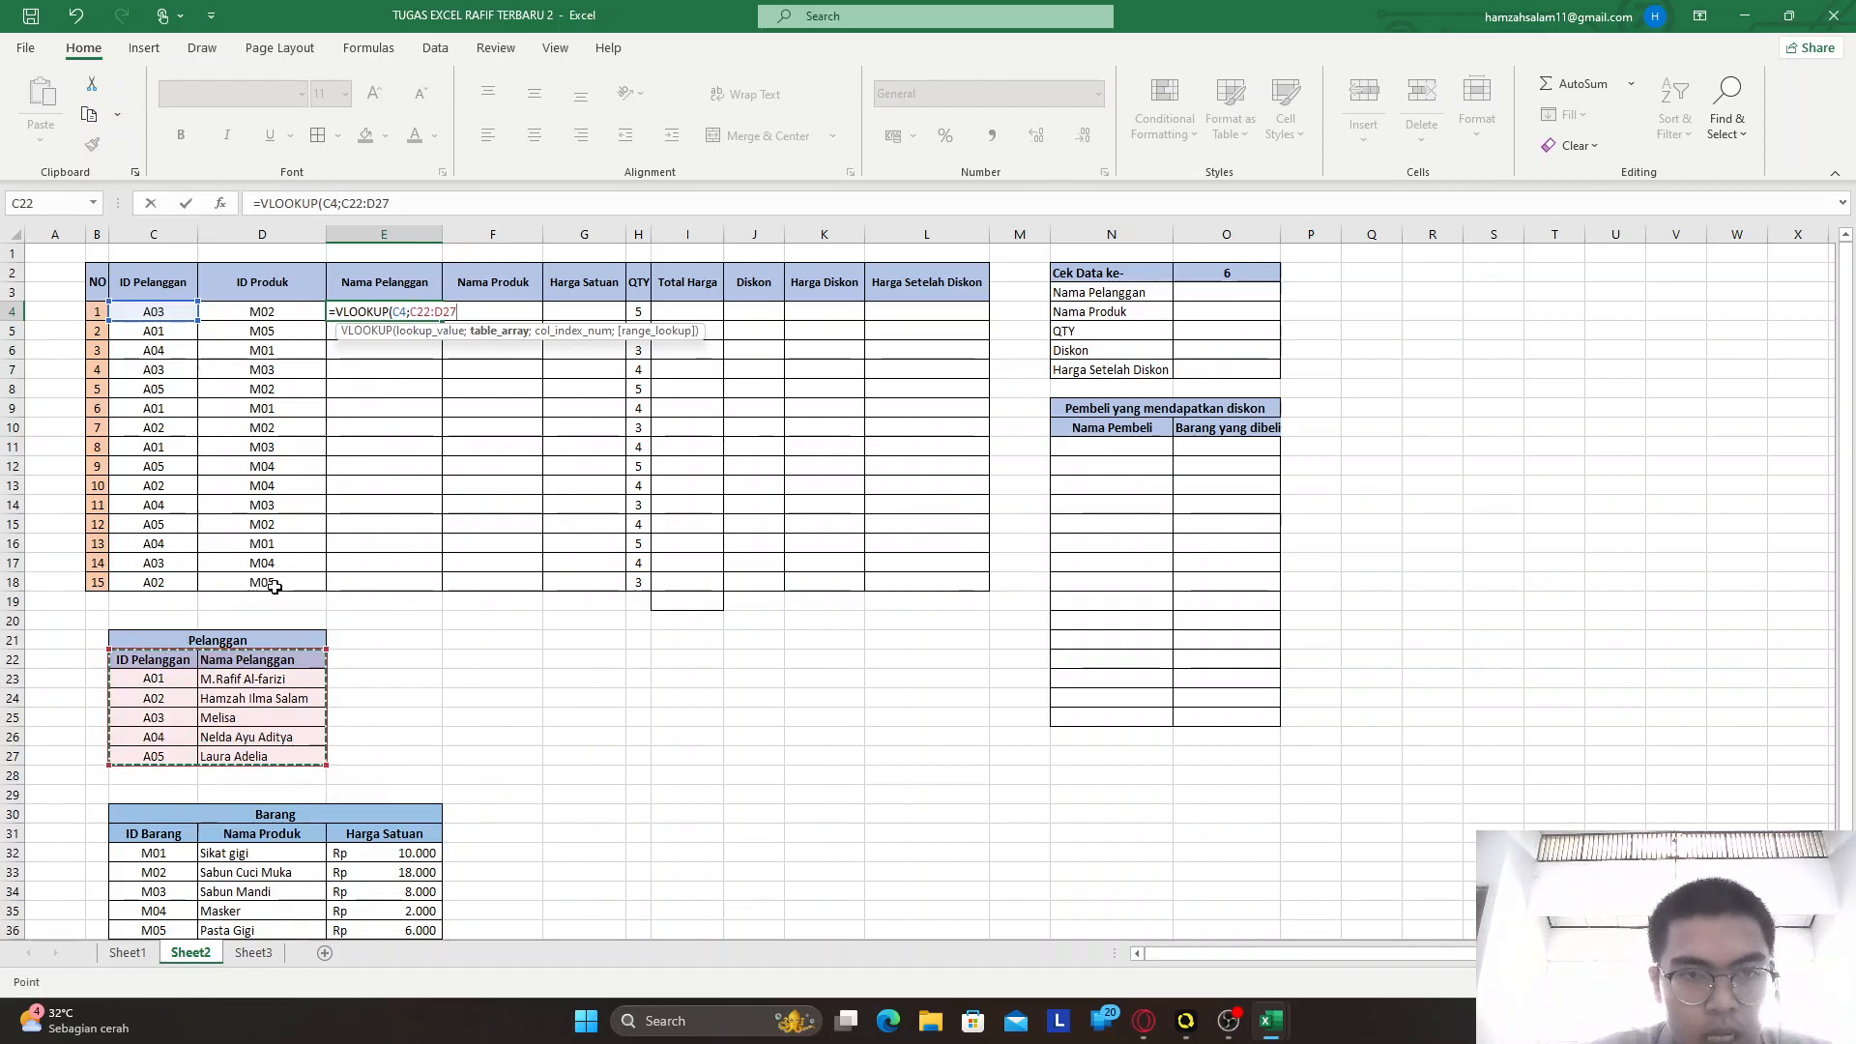
key("F4")
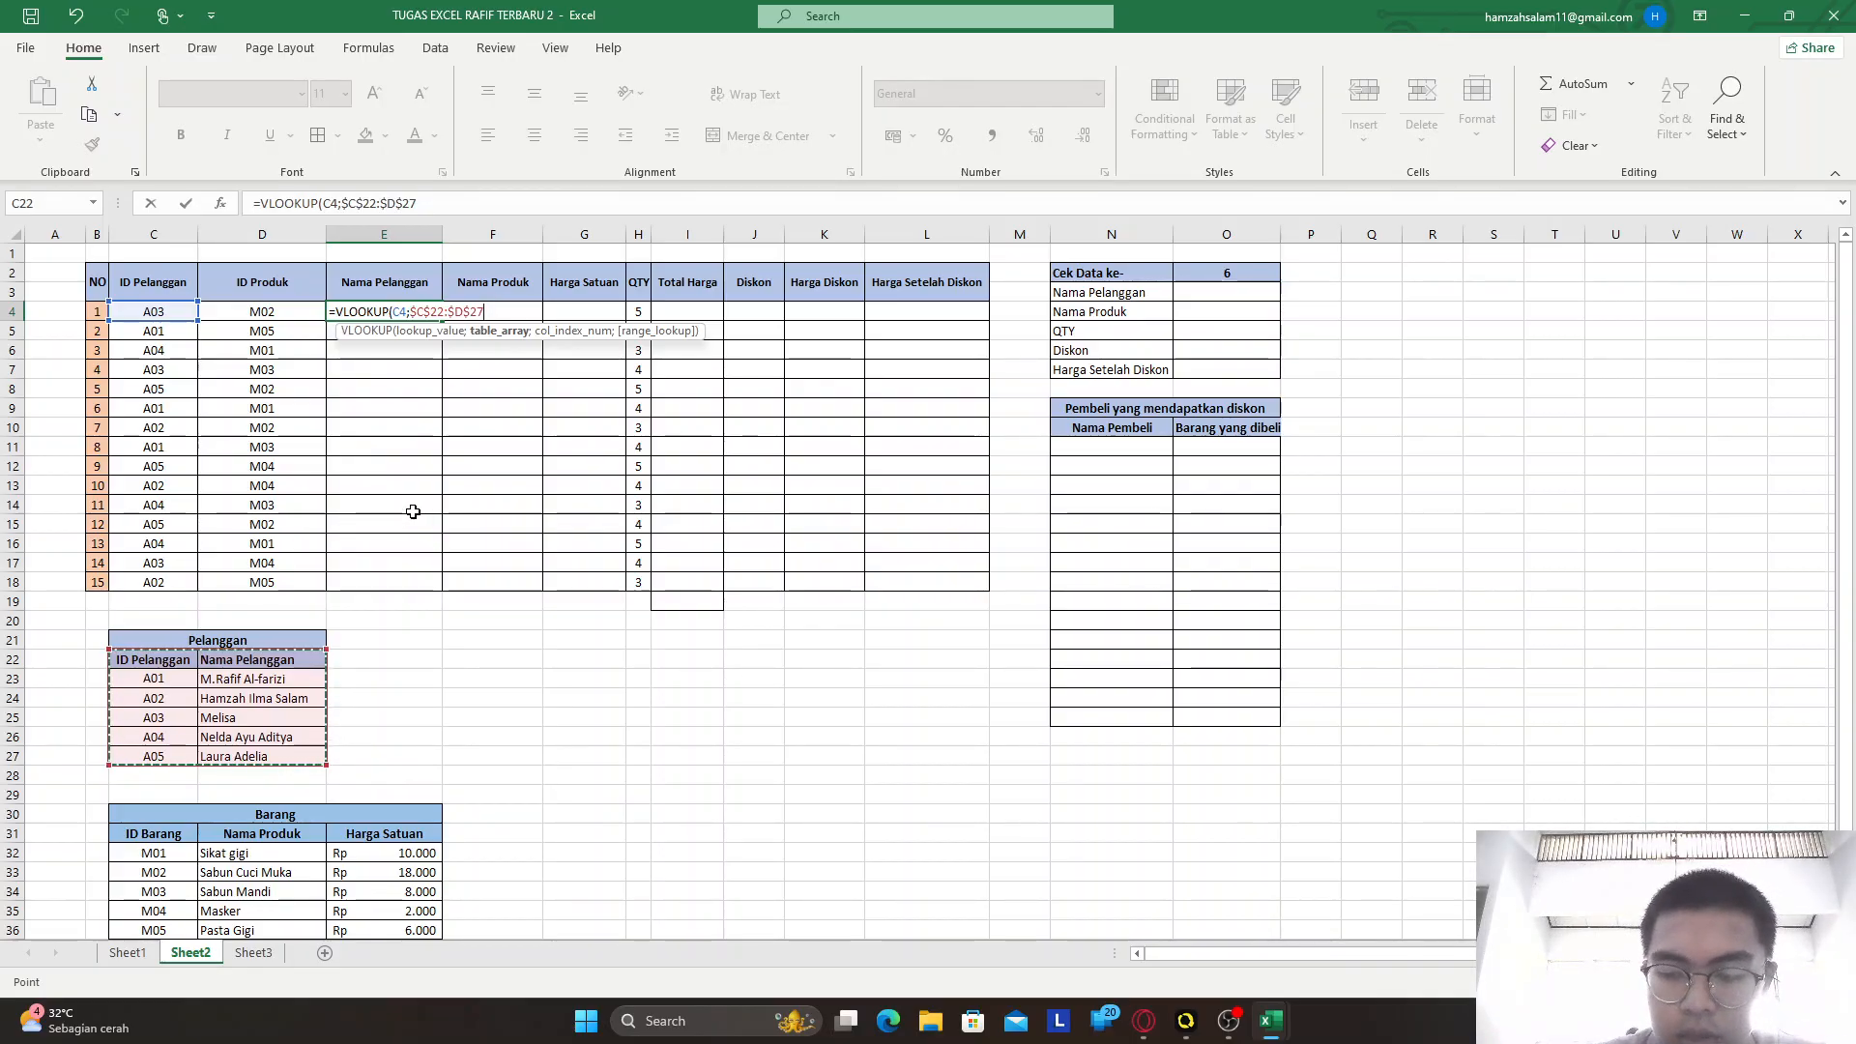
type(";2")
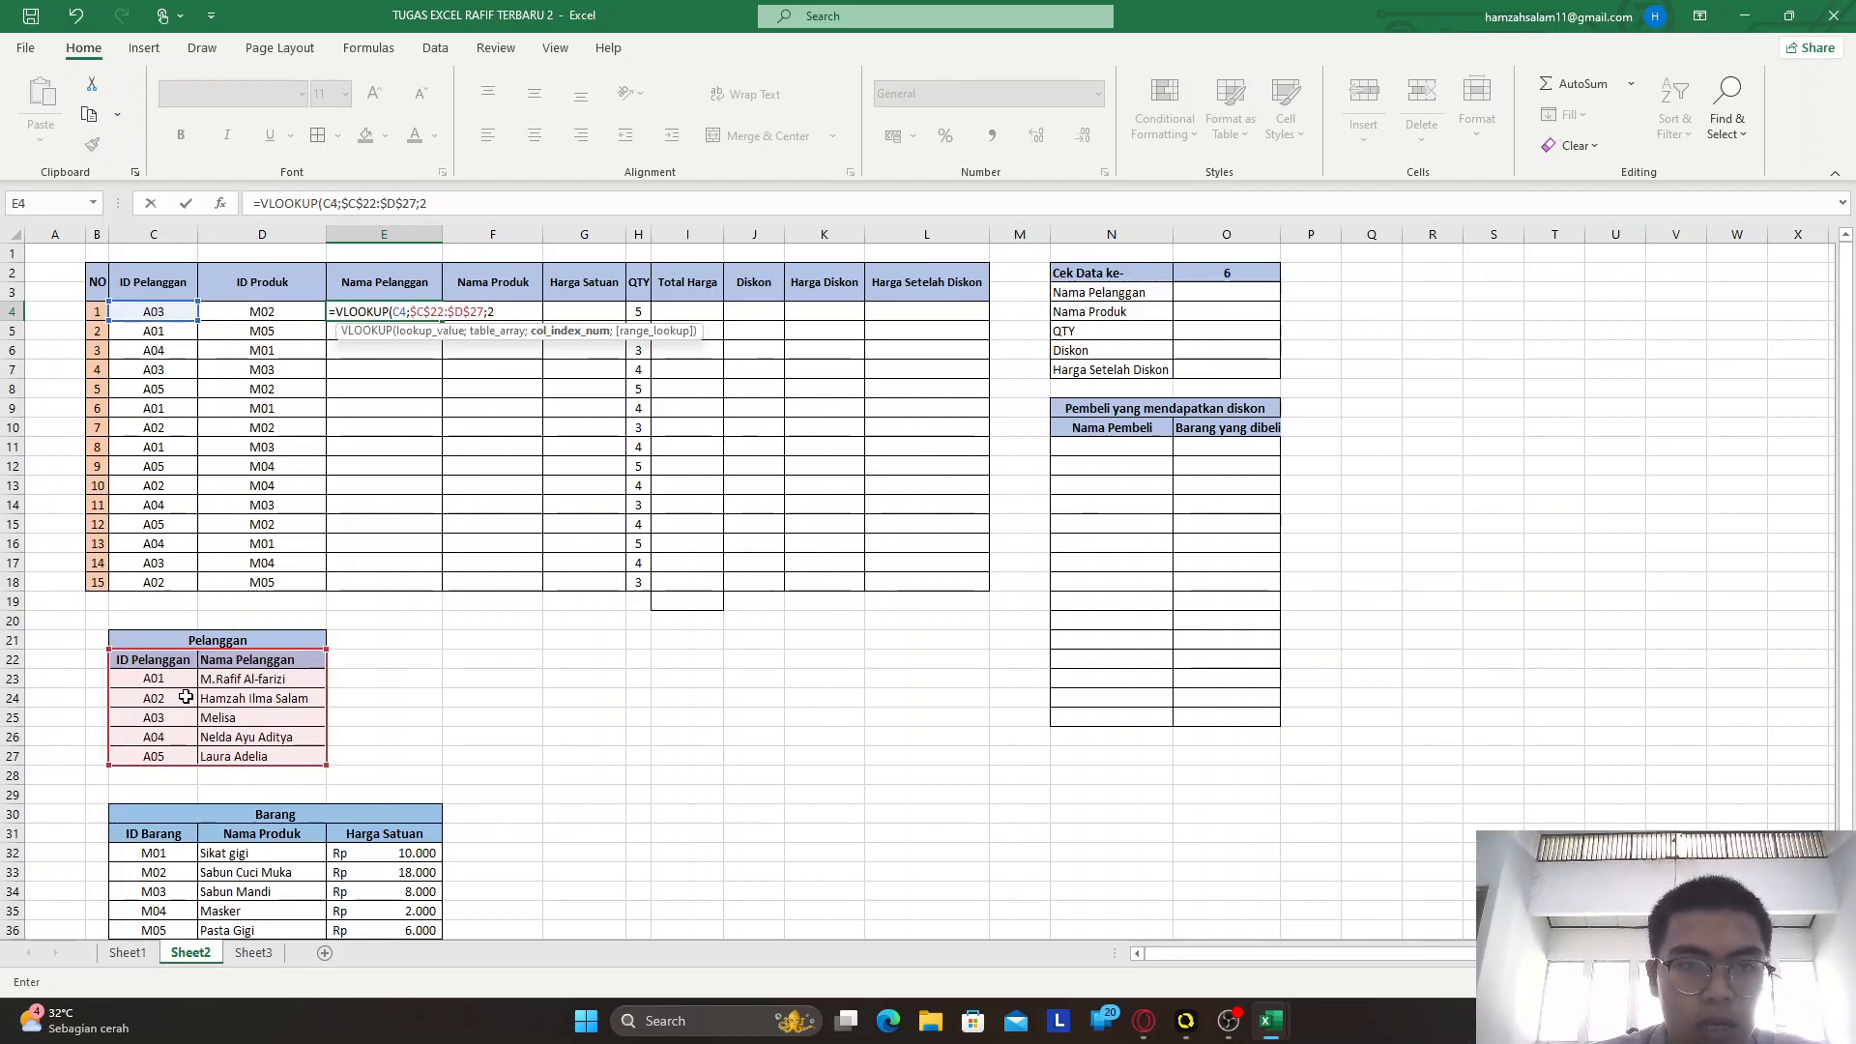
type(";0)")
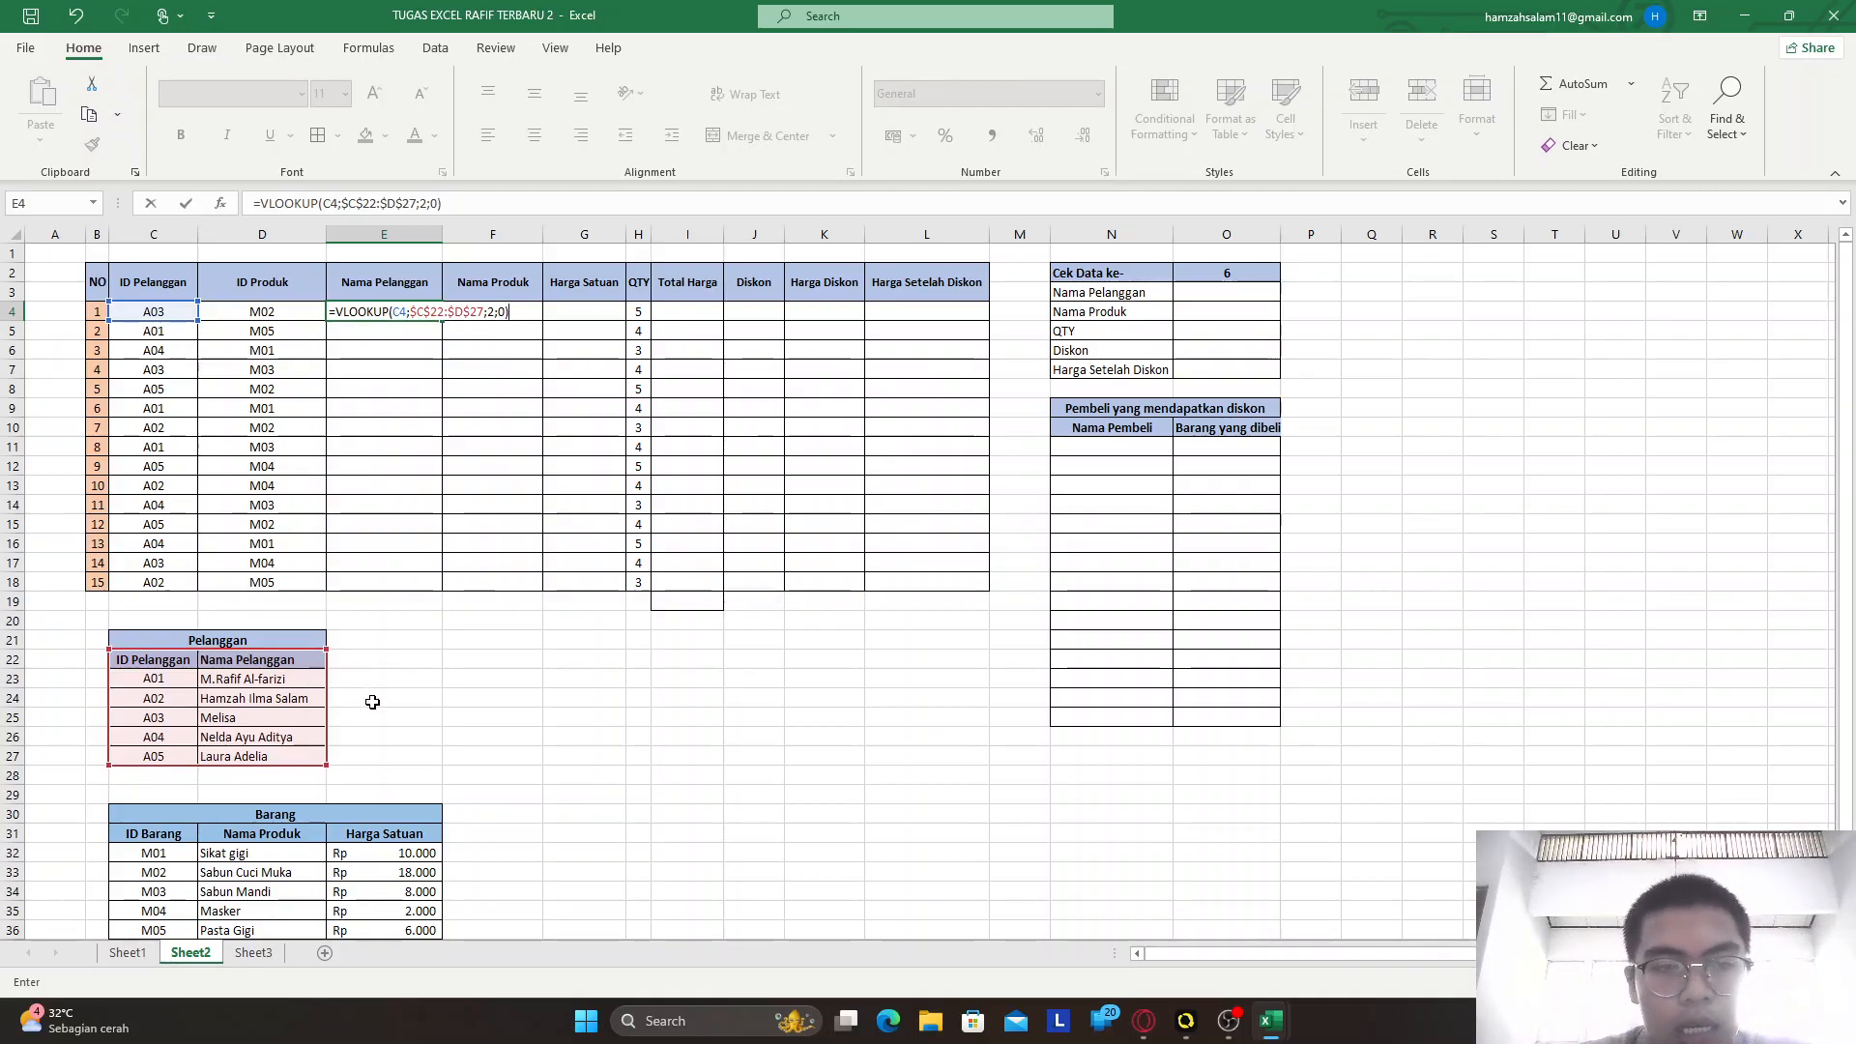
key("Return")
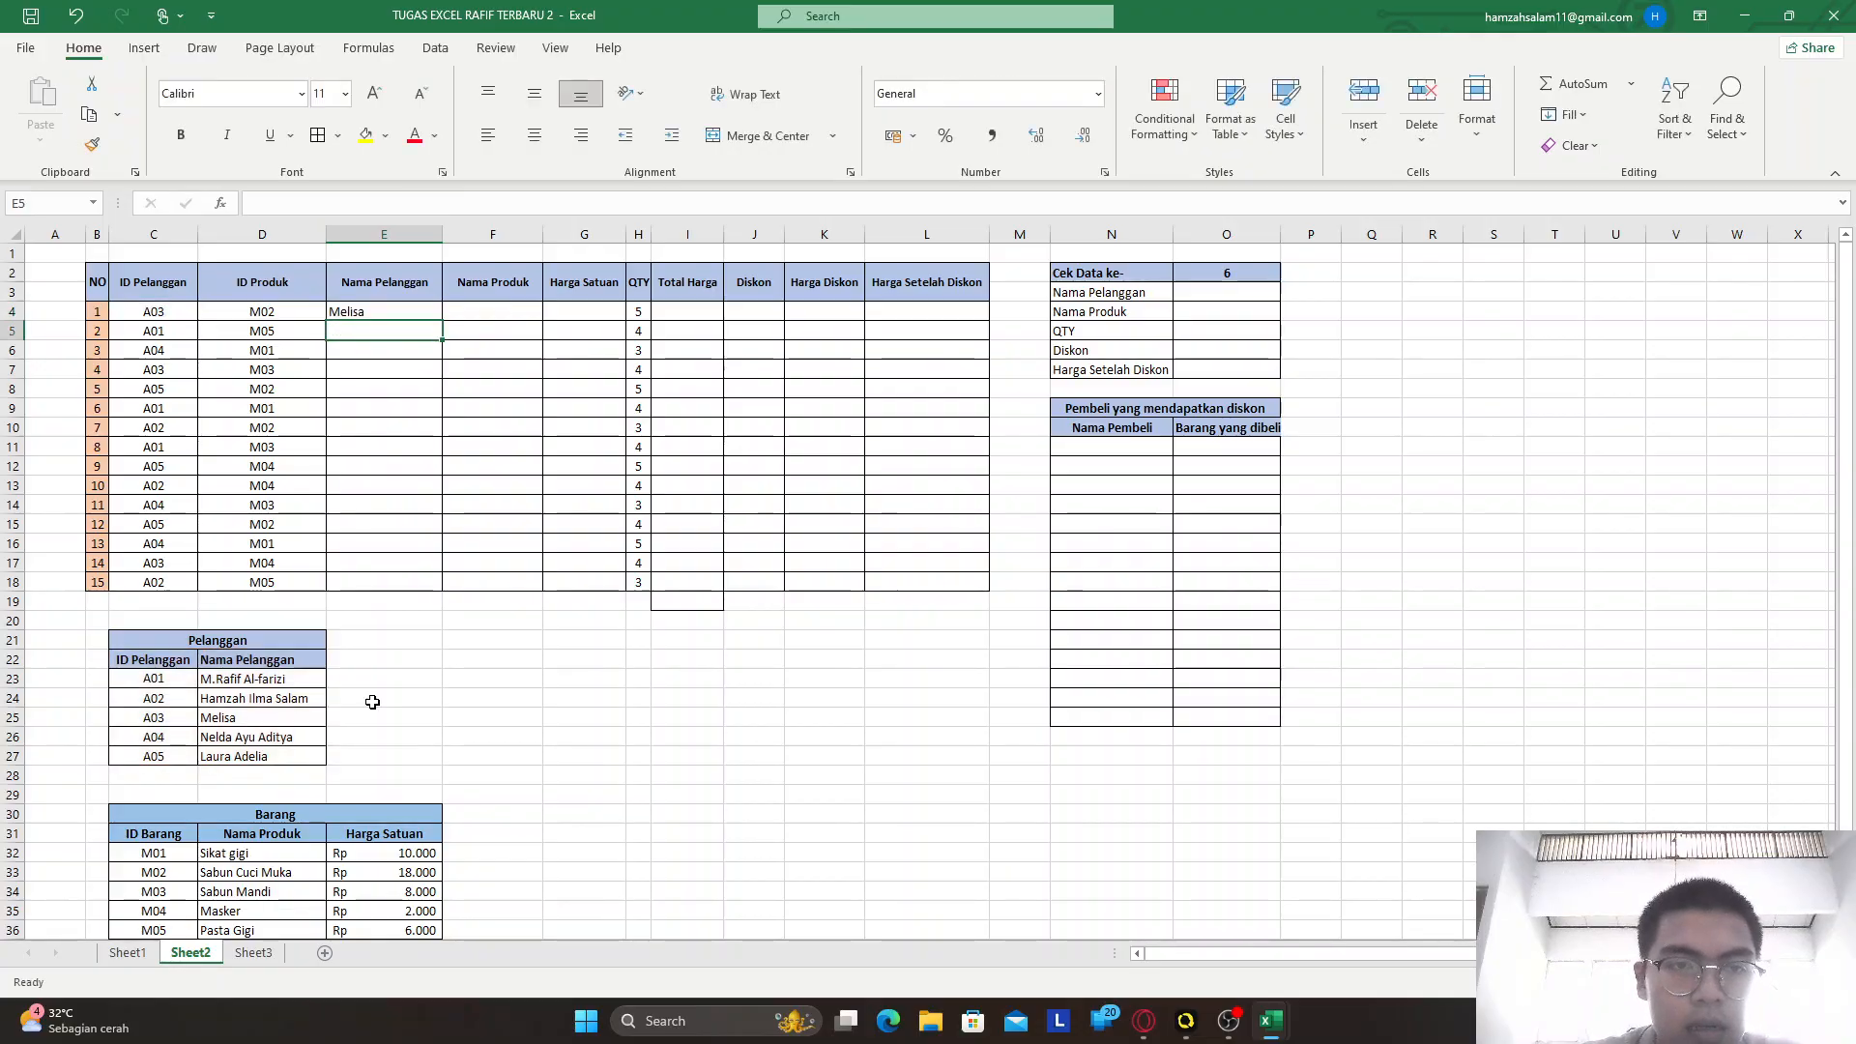
Fill the E4 lookup formula down the Nama Pelanggan column to row 18
left_click(349, 310)
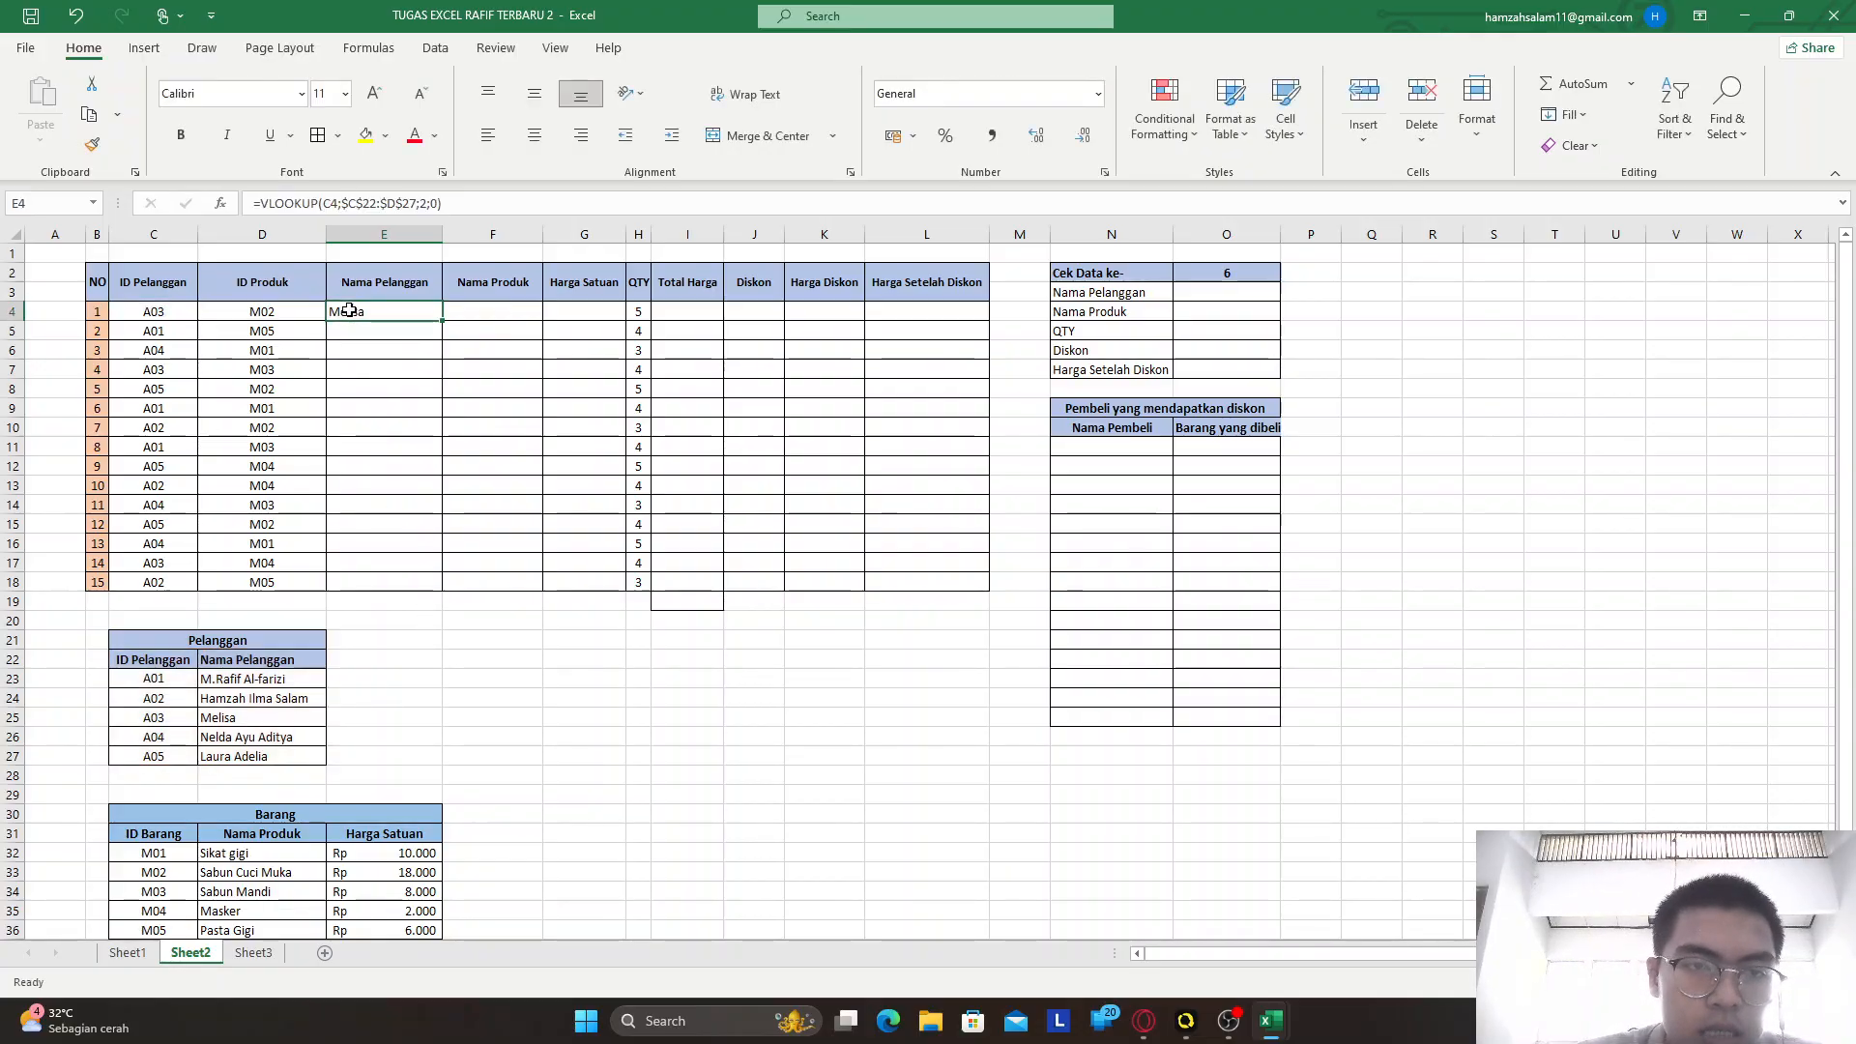
double_click(442, 319)
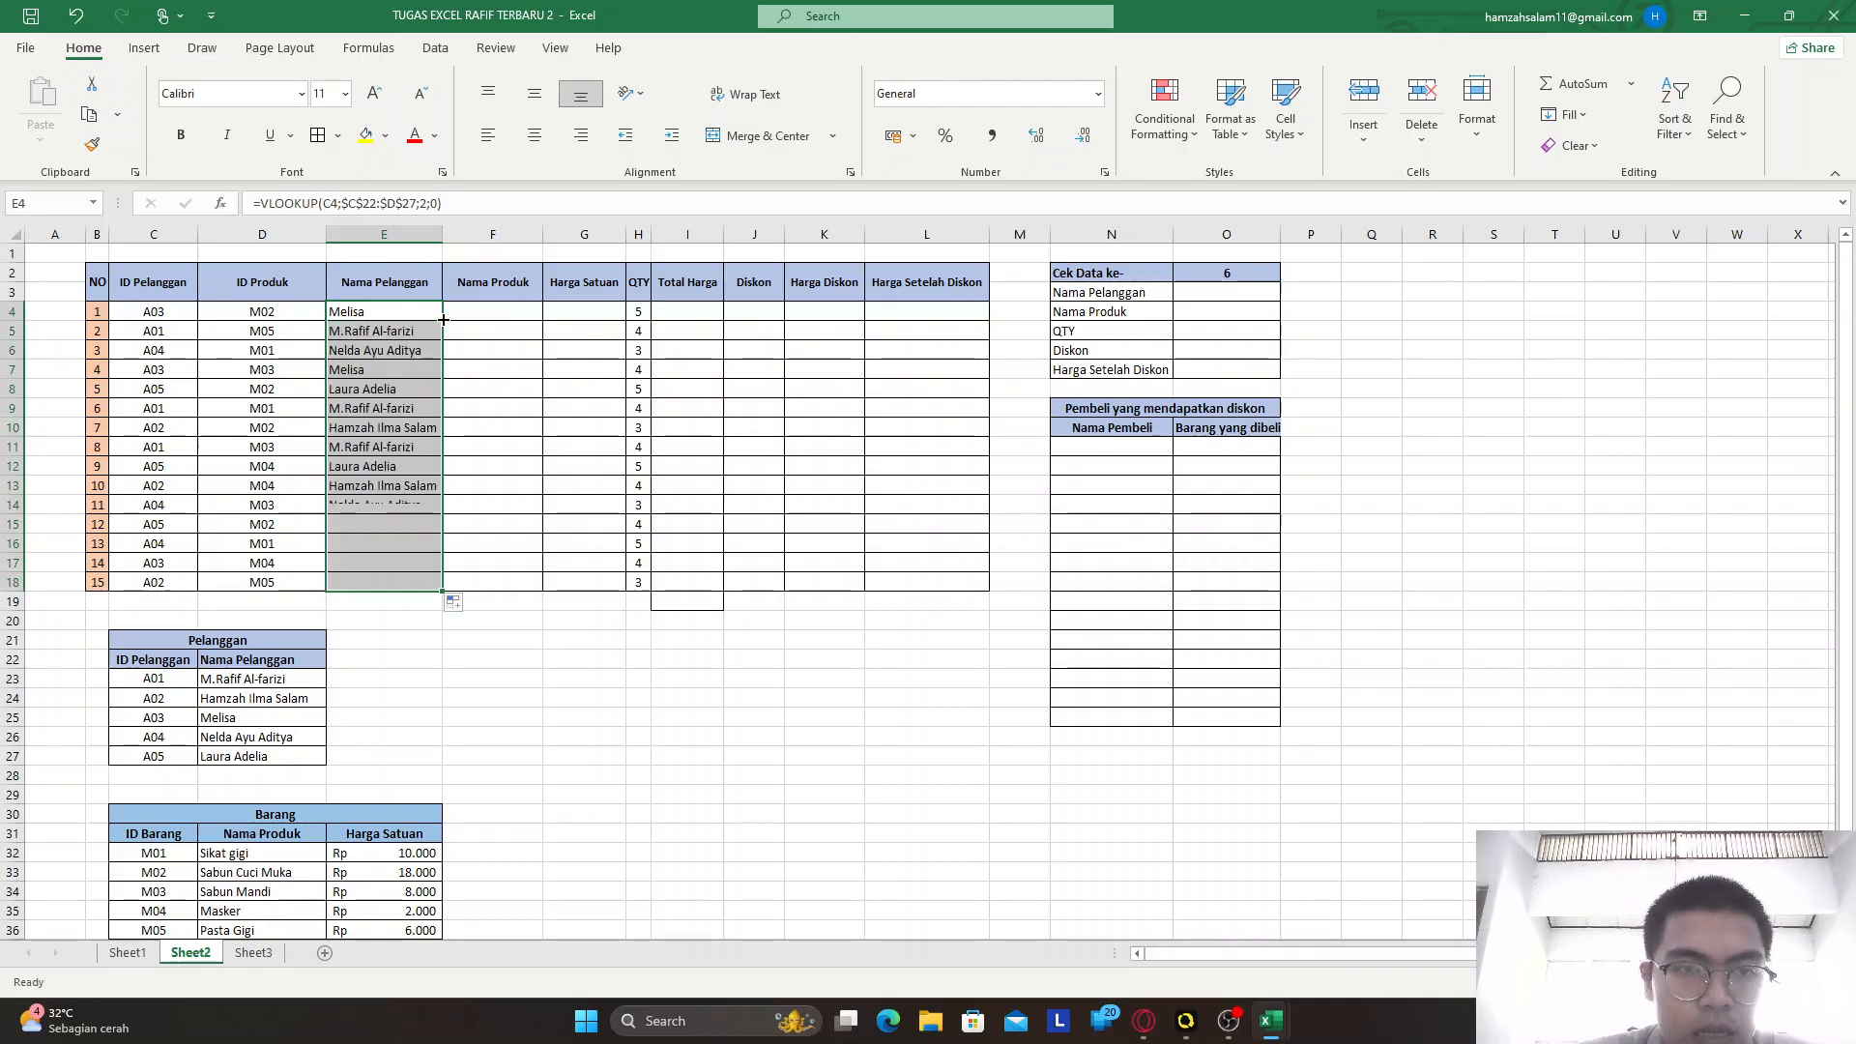
left_click(363, 657)
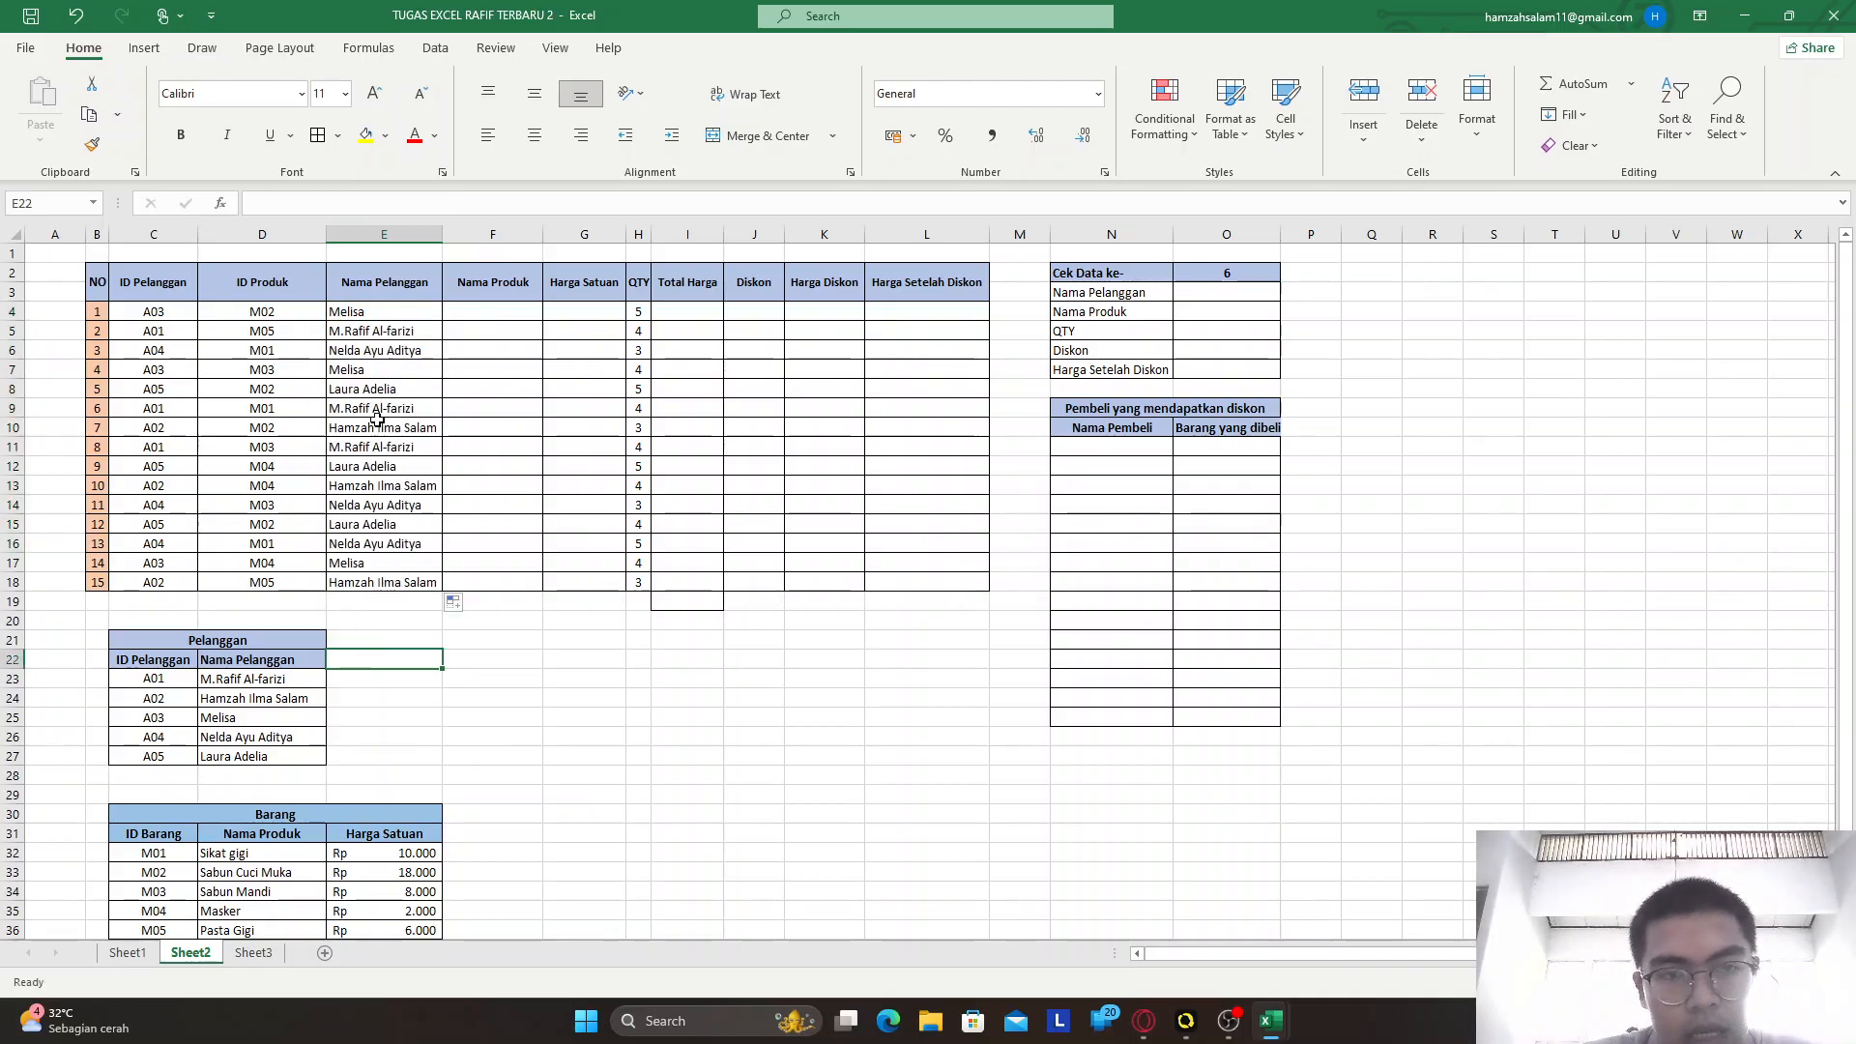
Enter =VLOOKUP(D4;$C$31:$E$36;2;0) in F4 to look up the first row's Nama Produk
left_click(493, 317)
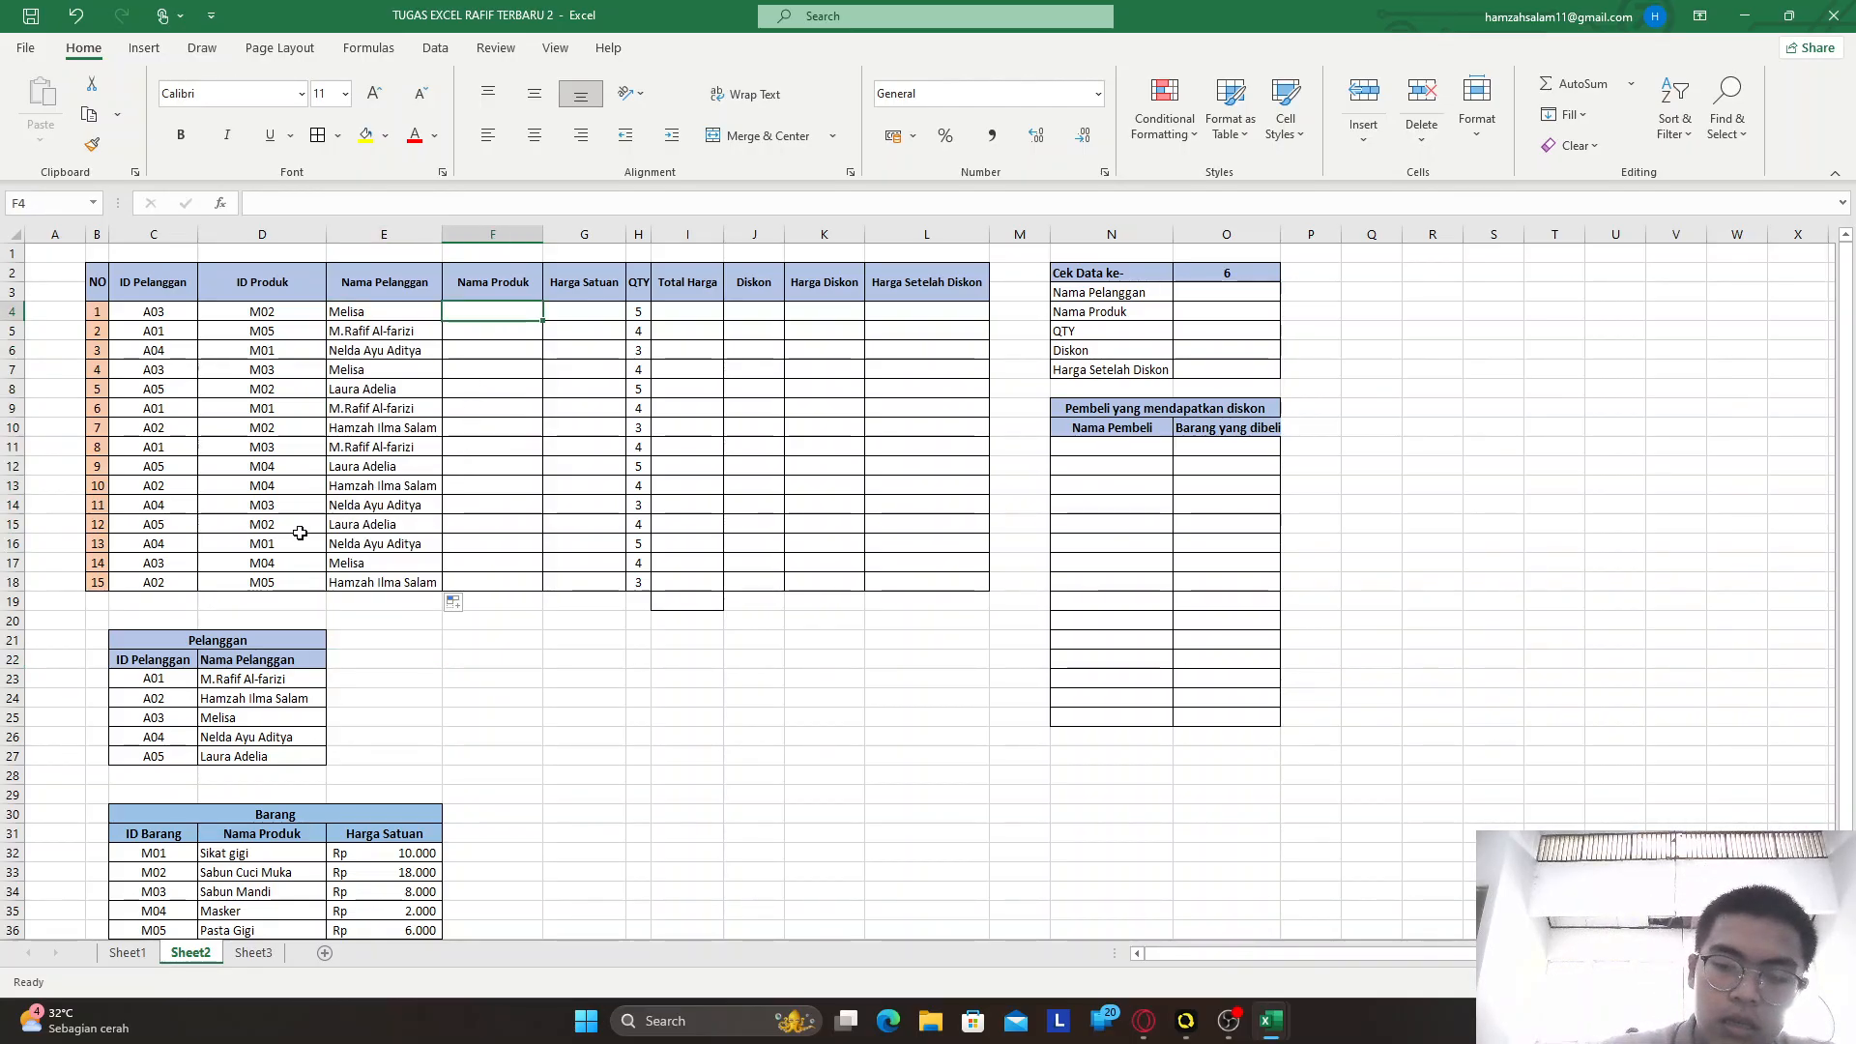
type("=VLOO")
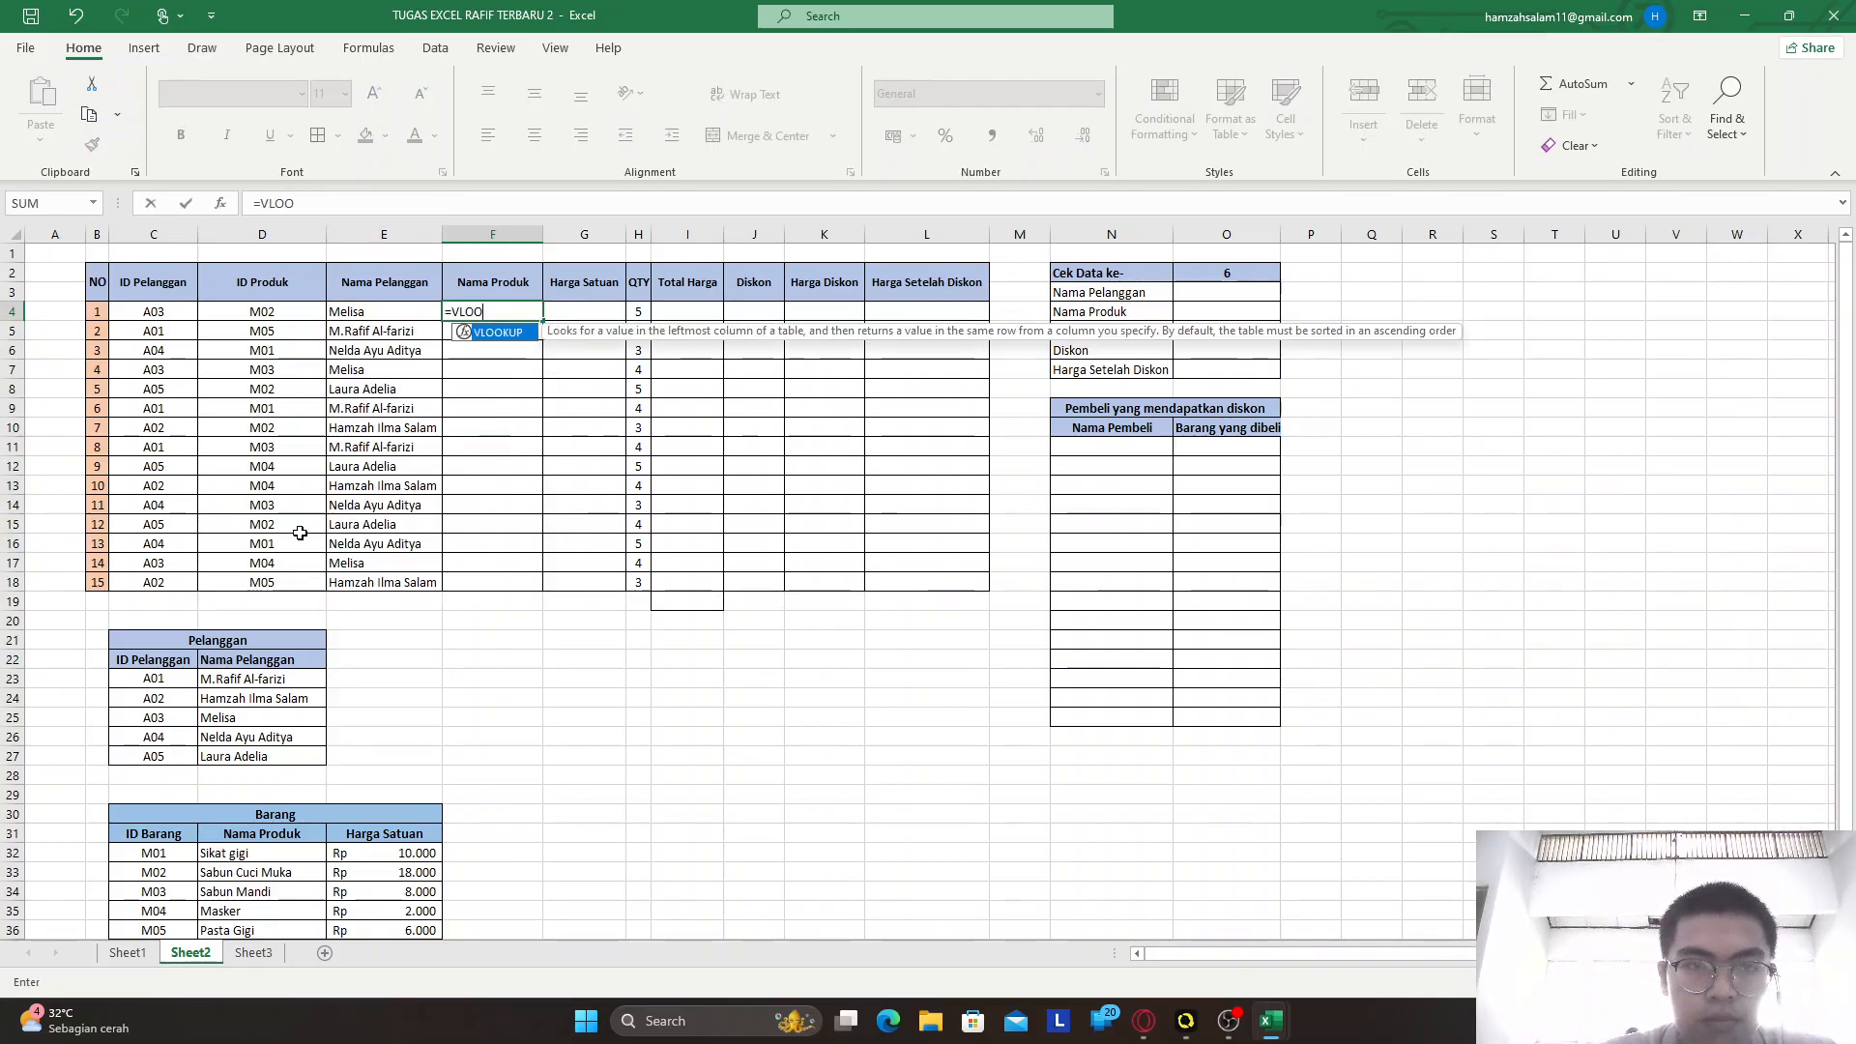
type("KUP")
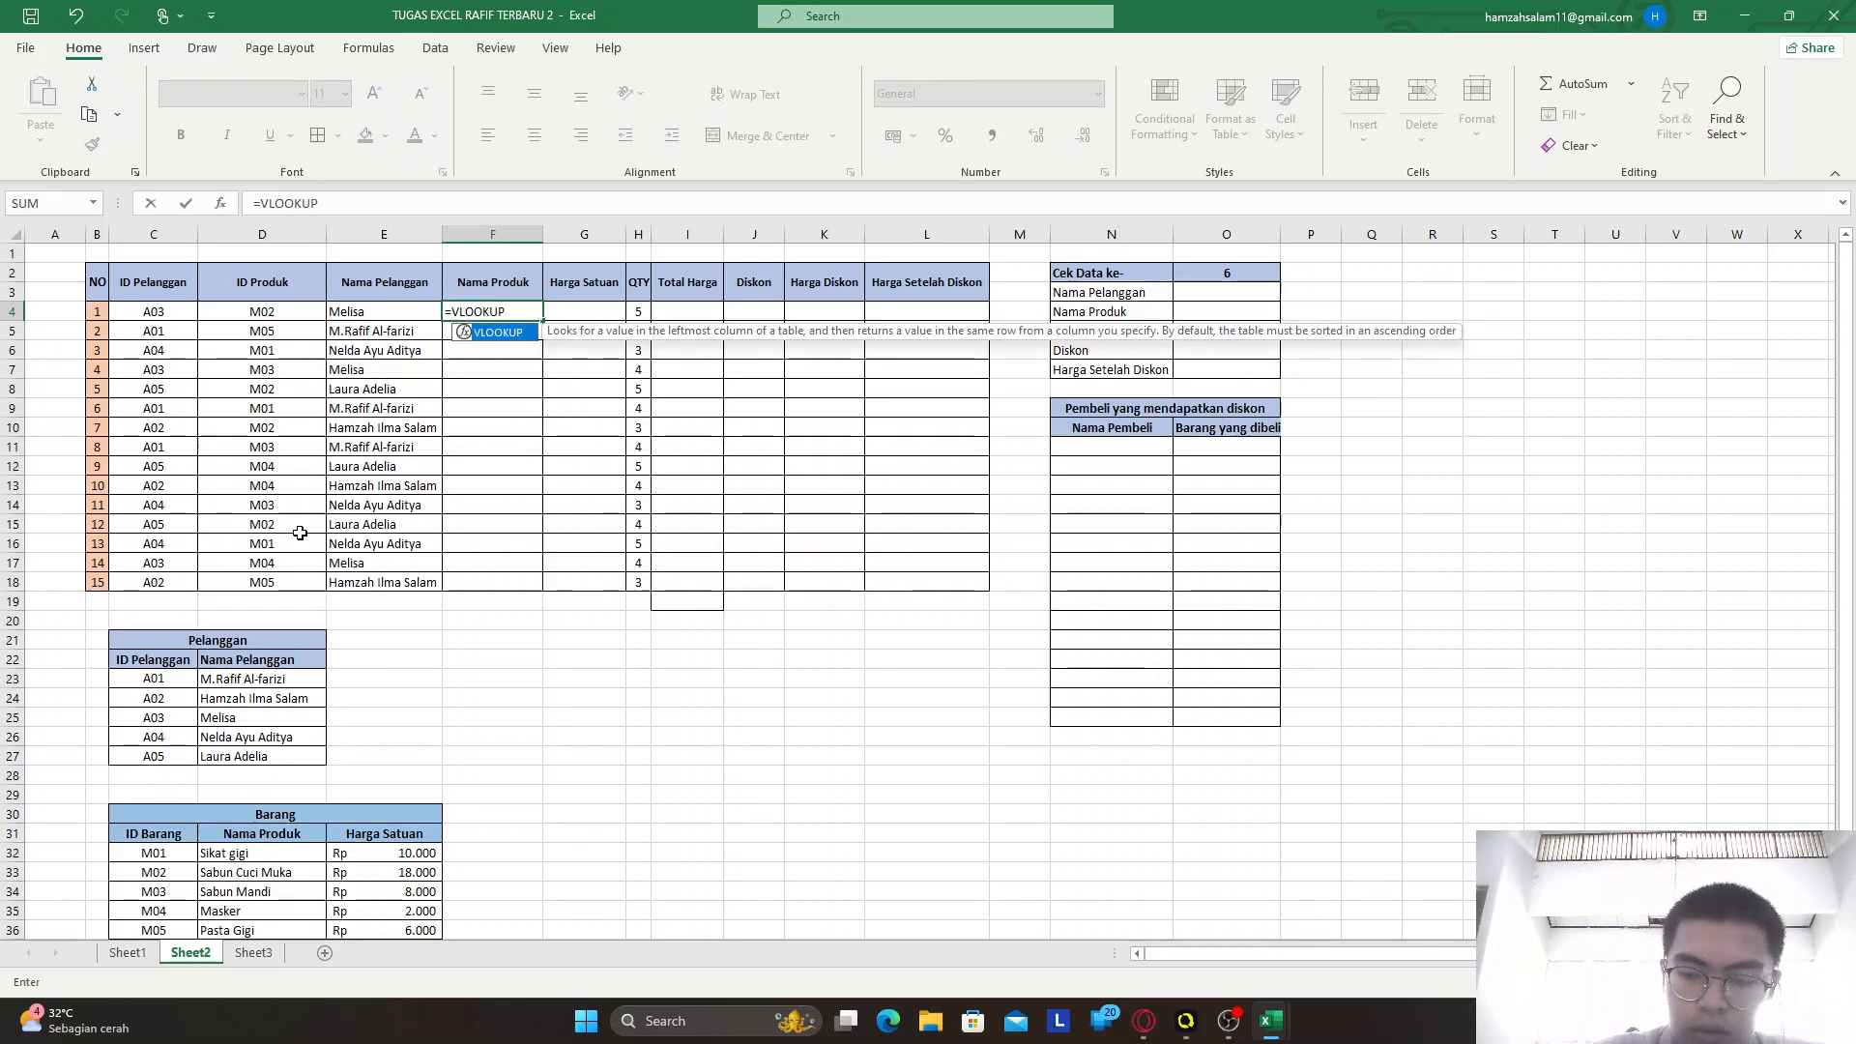
type("(")
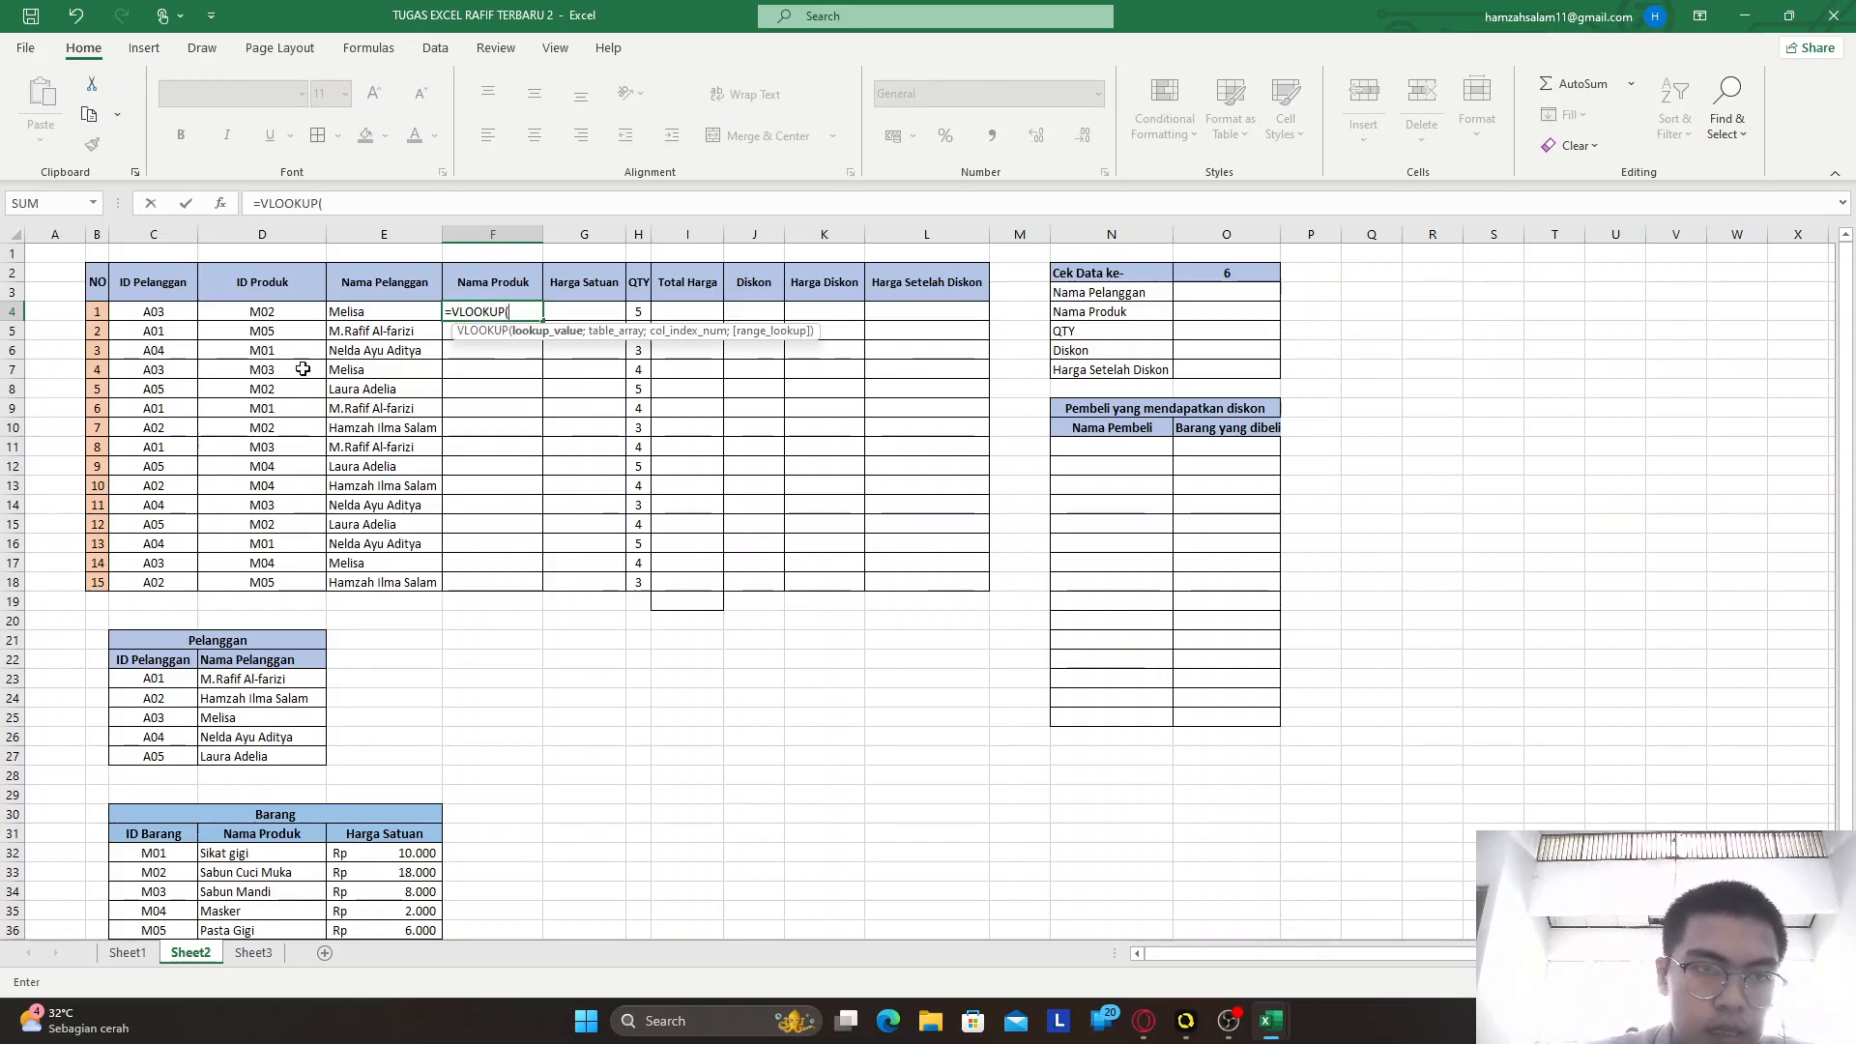
left_click(276, 309)
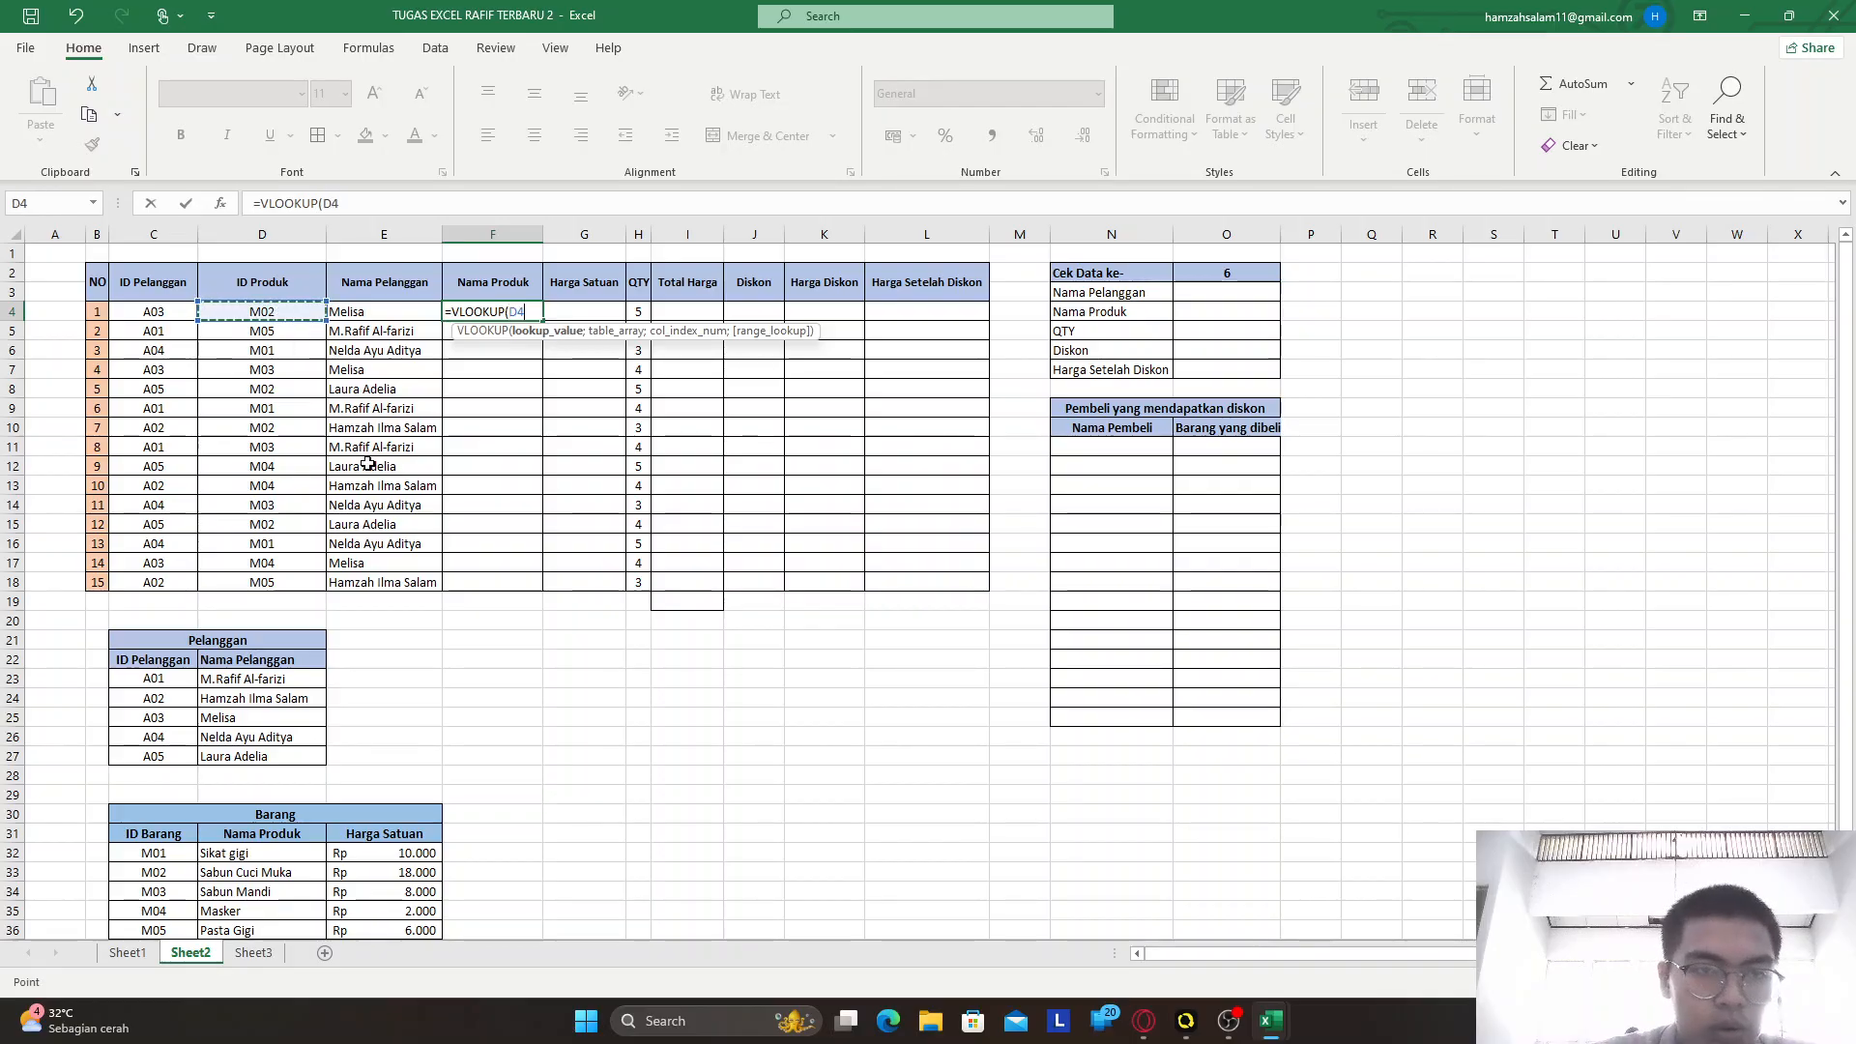
type(";")
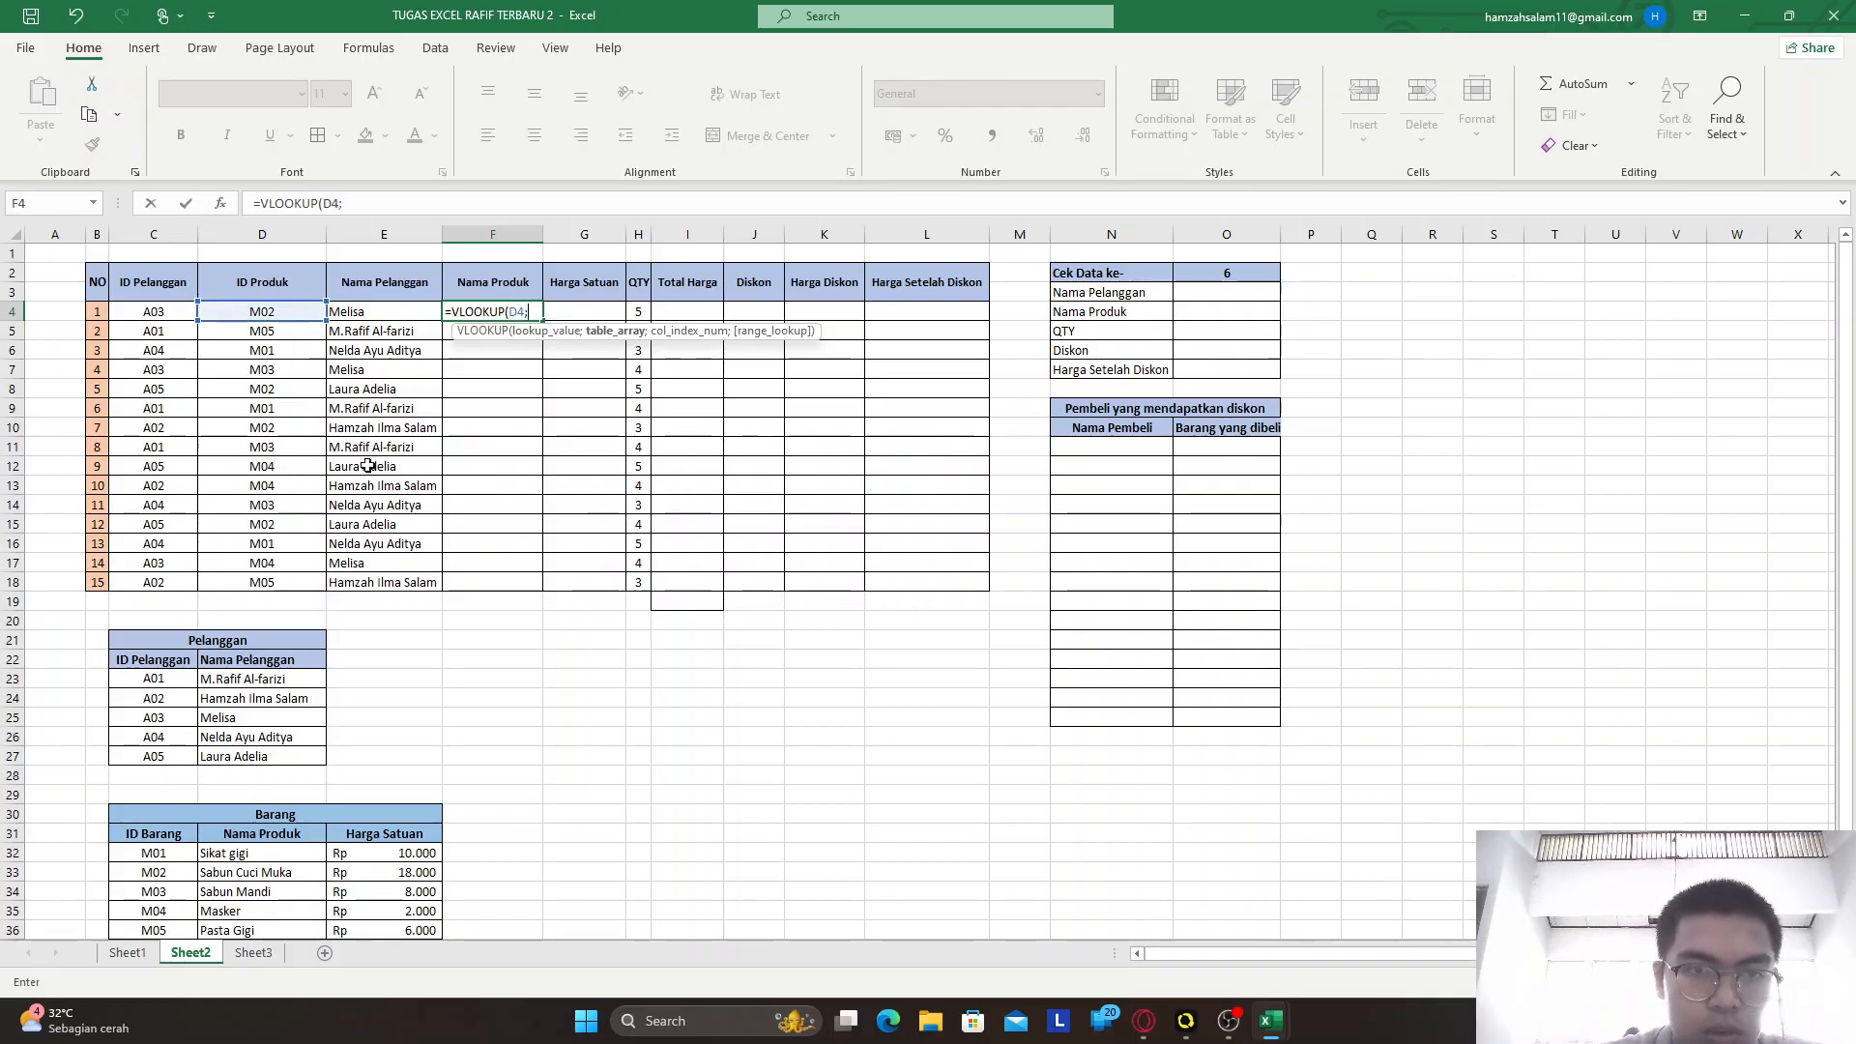
scroll(248, 796, "down", 2)
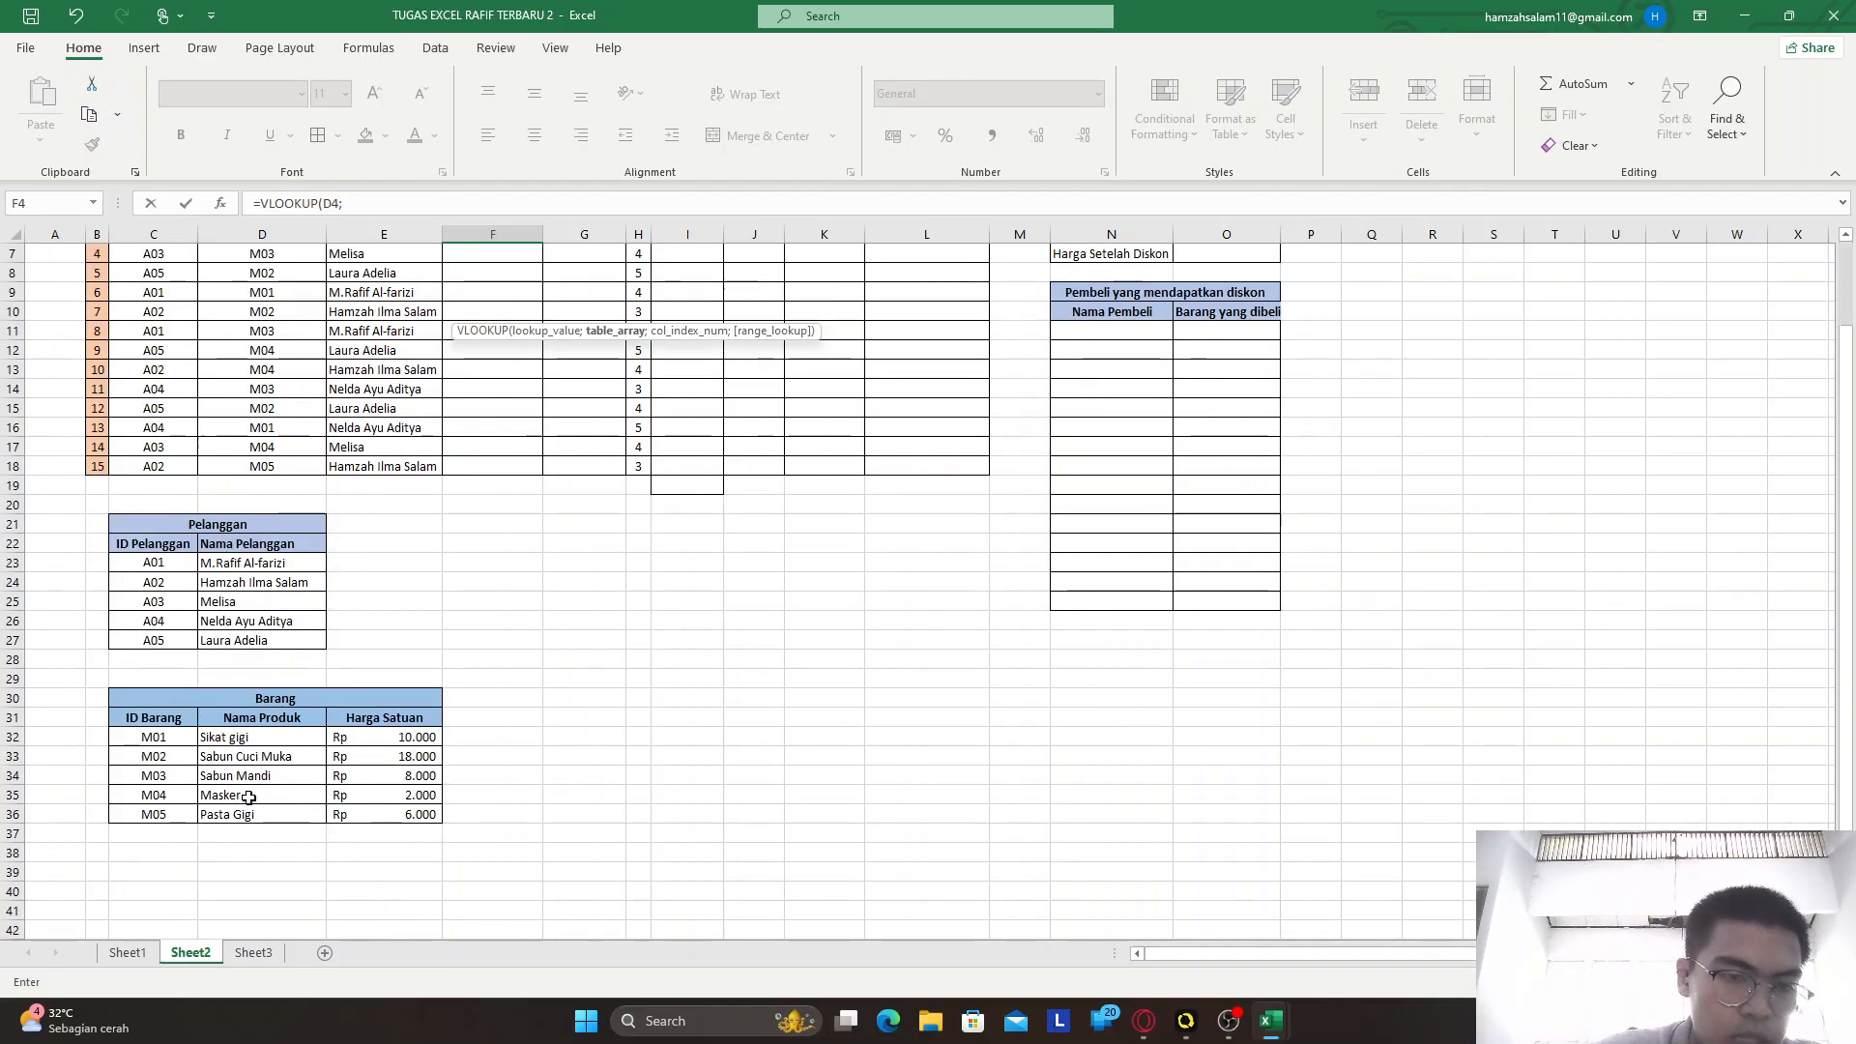
left_click_drag(145, 717, 388, 822)
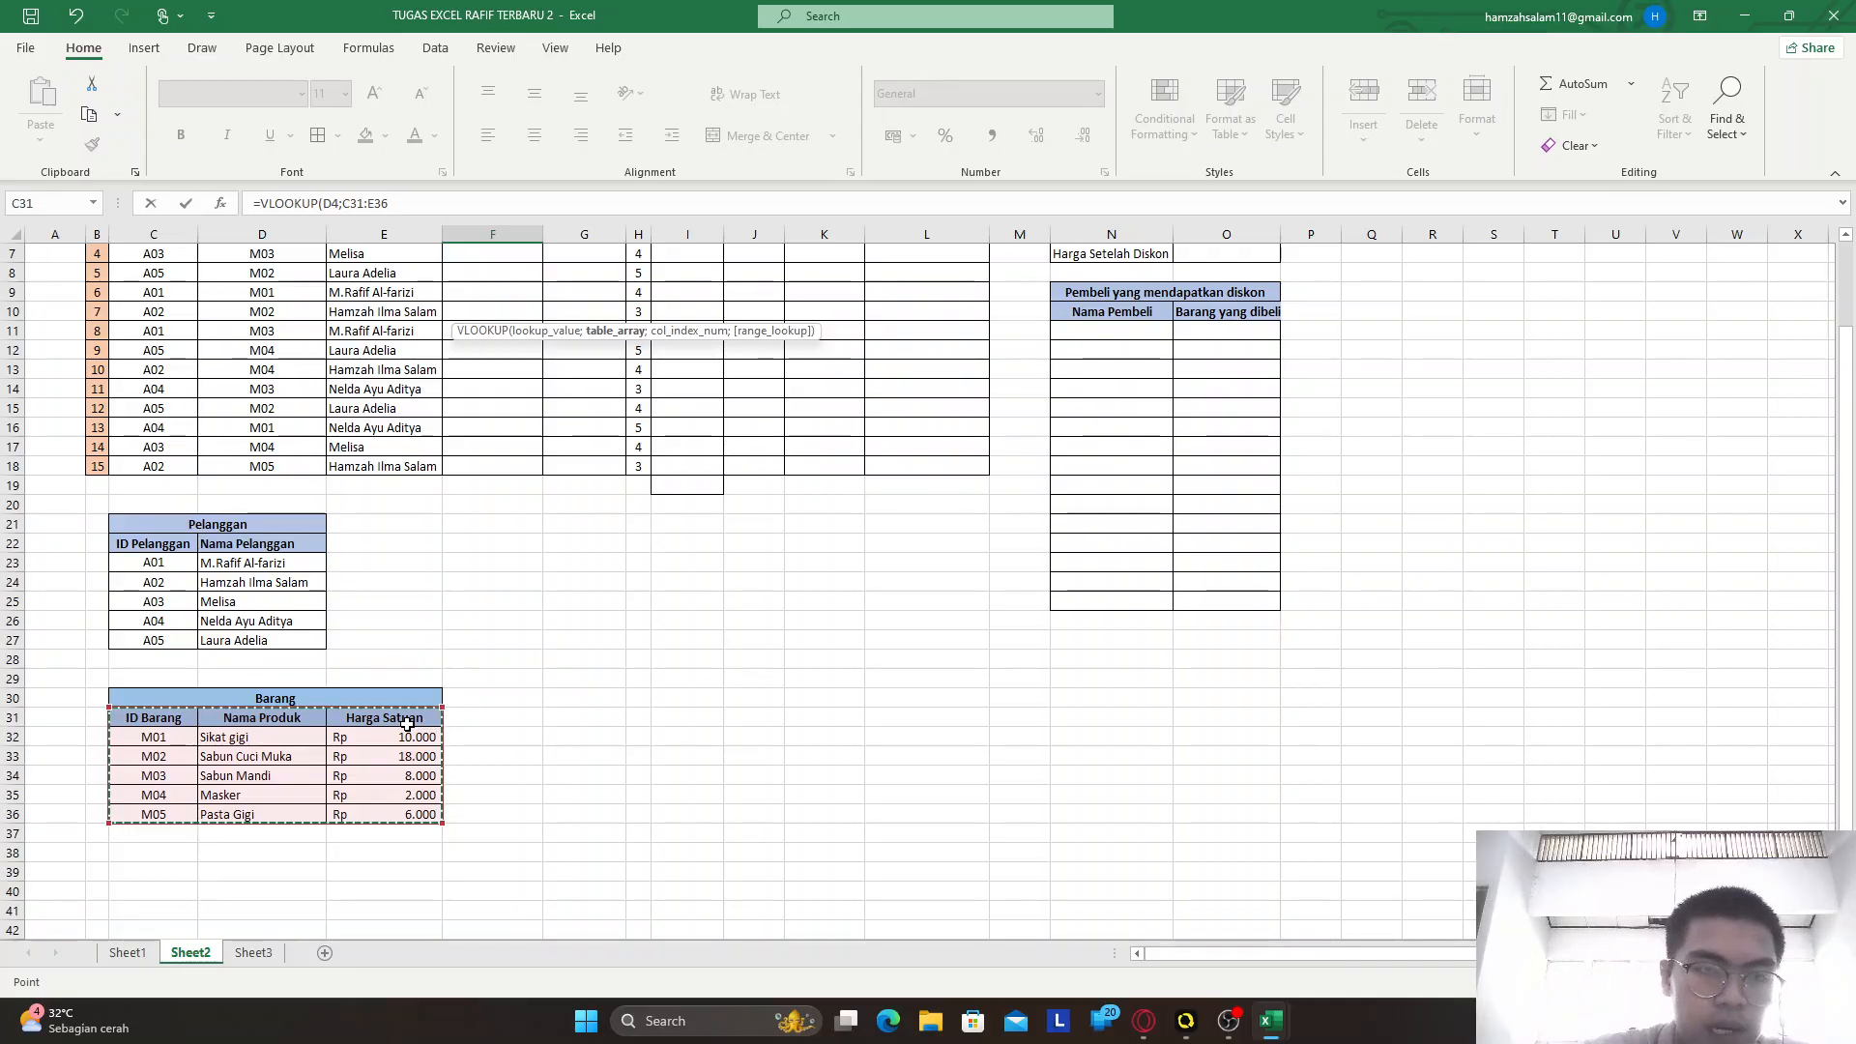
key("F4")
type(";")
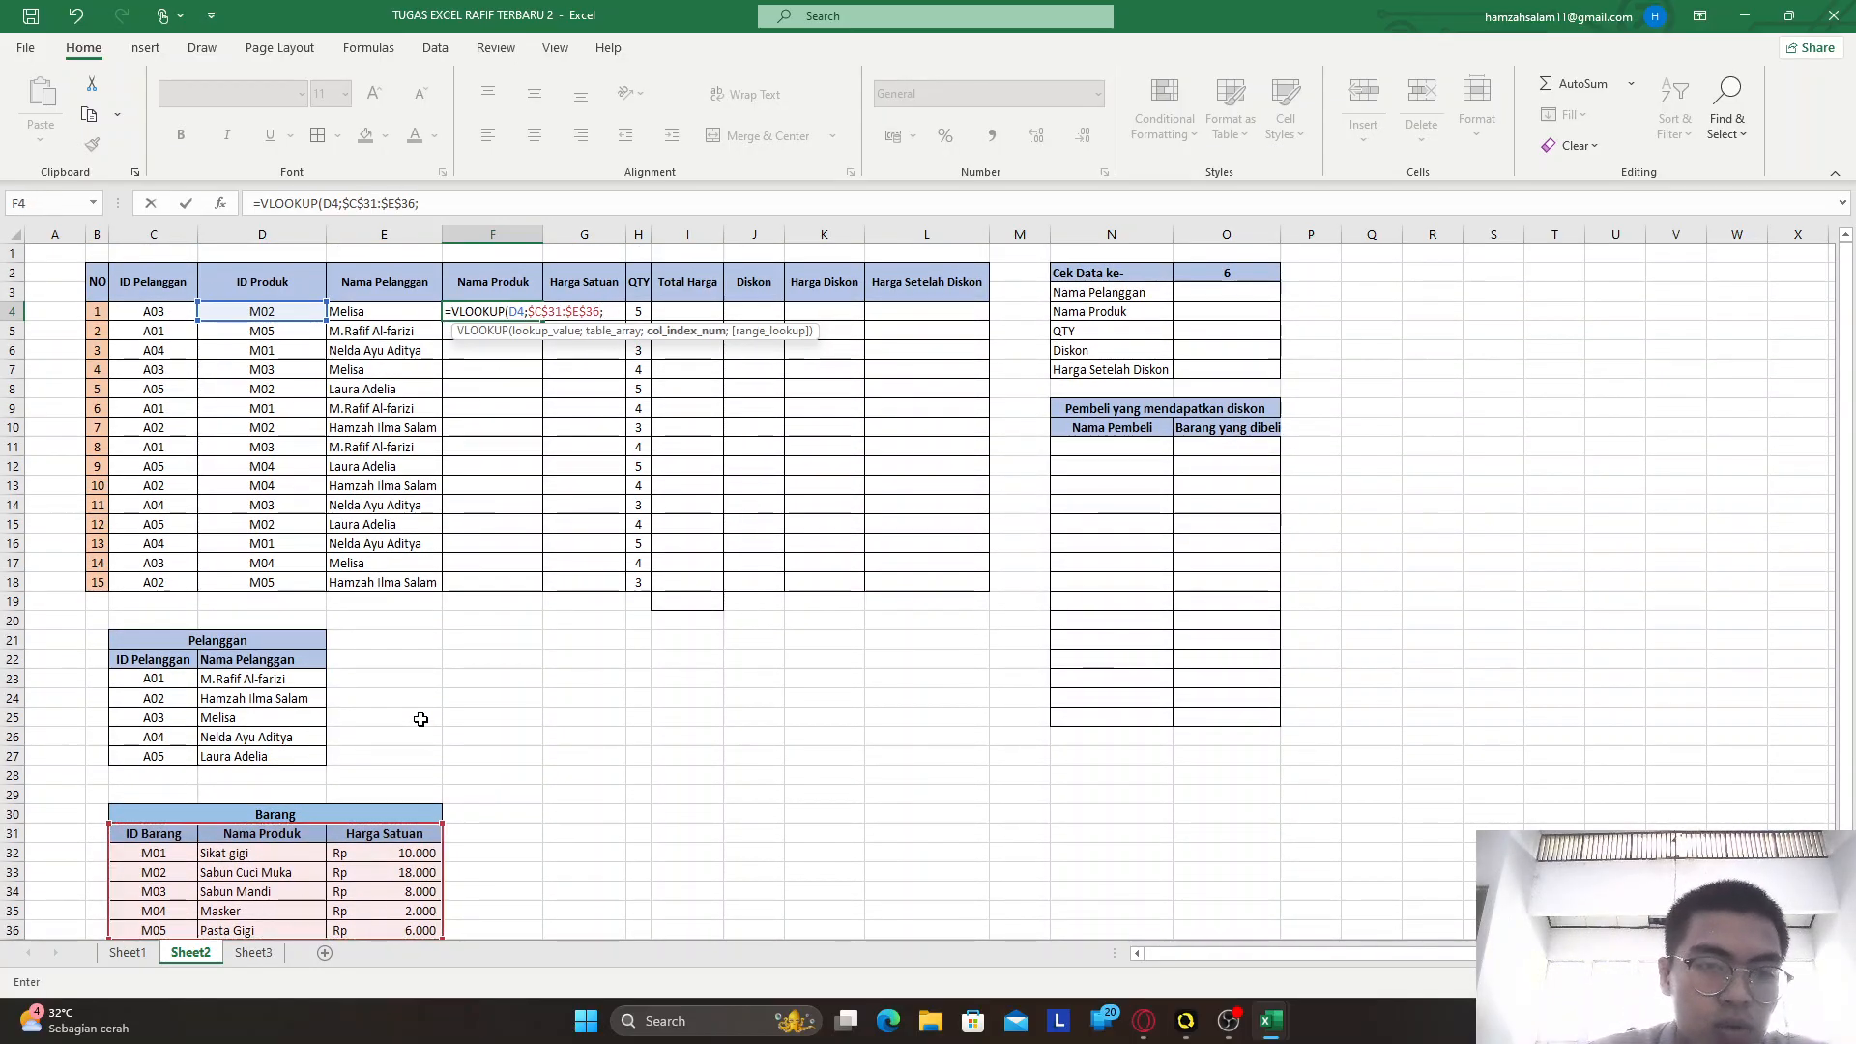
type("2;")
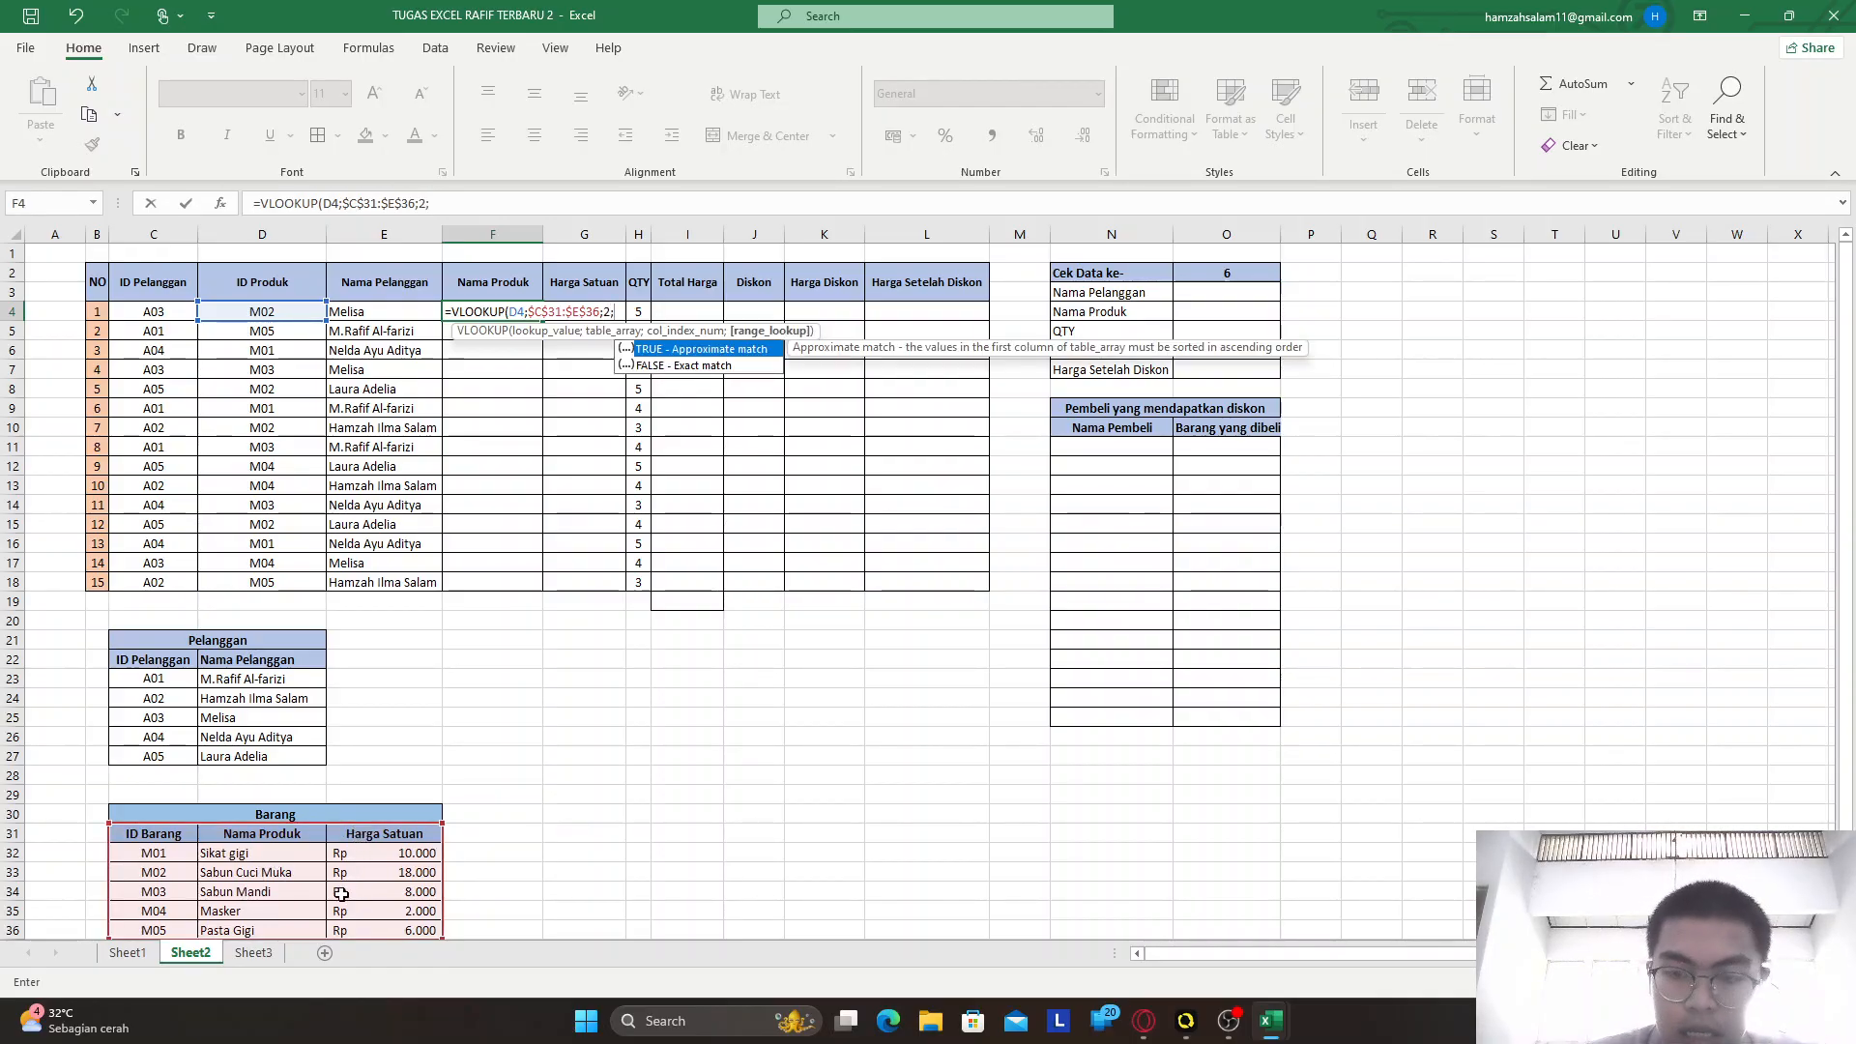
type("0)")
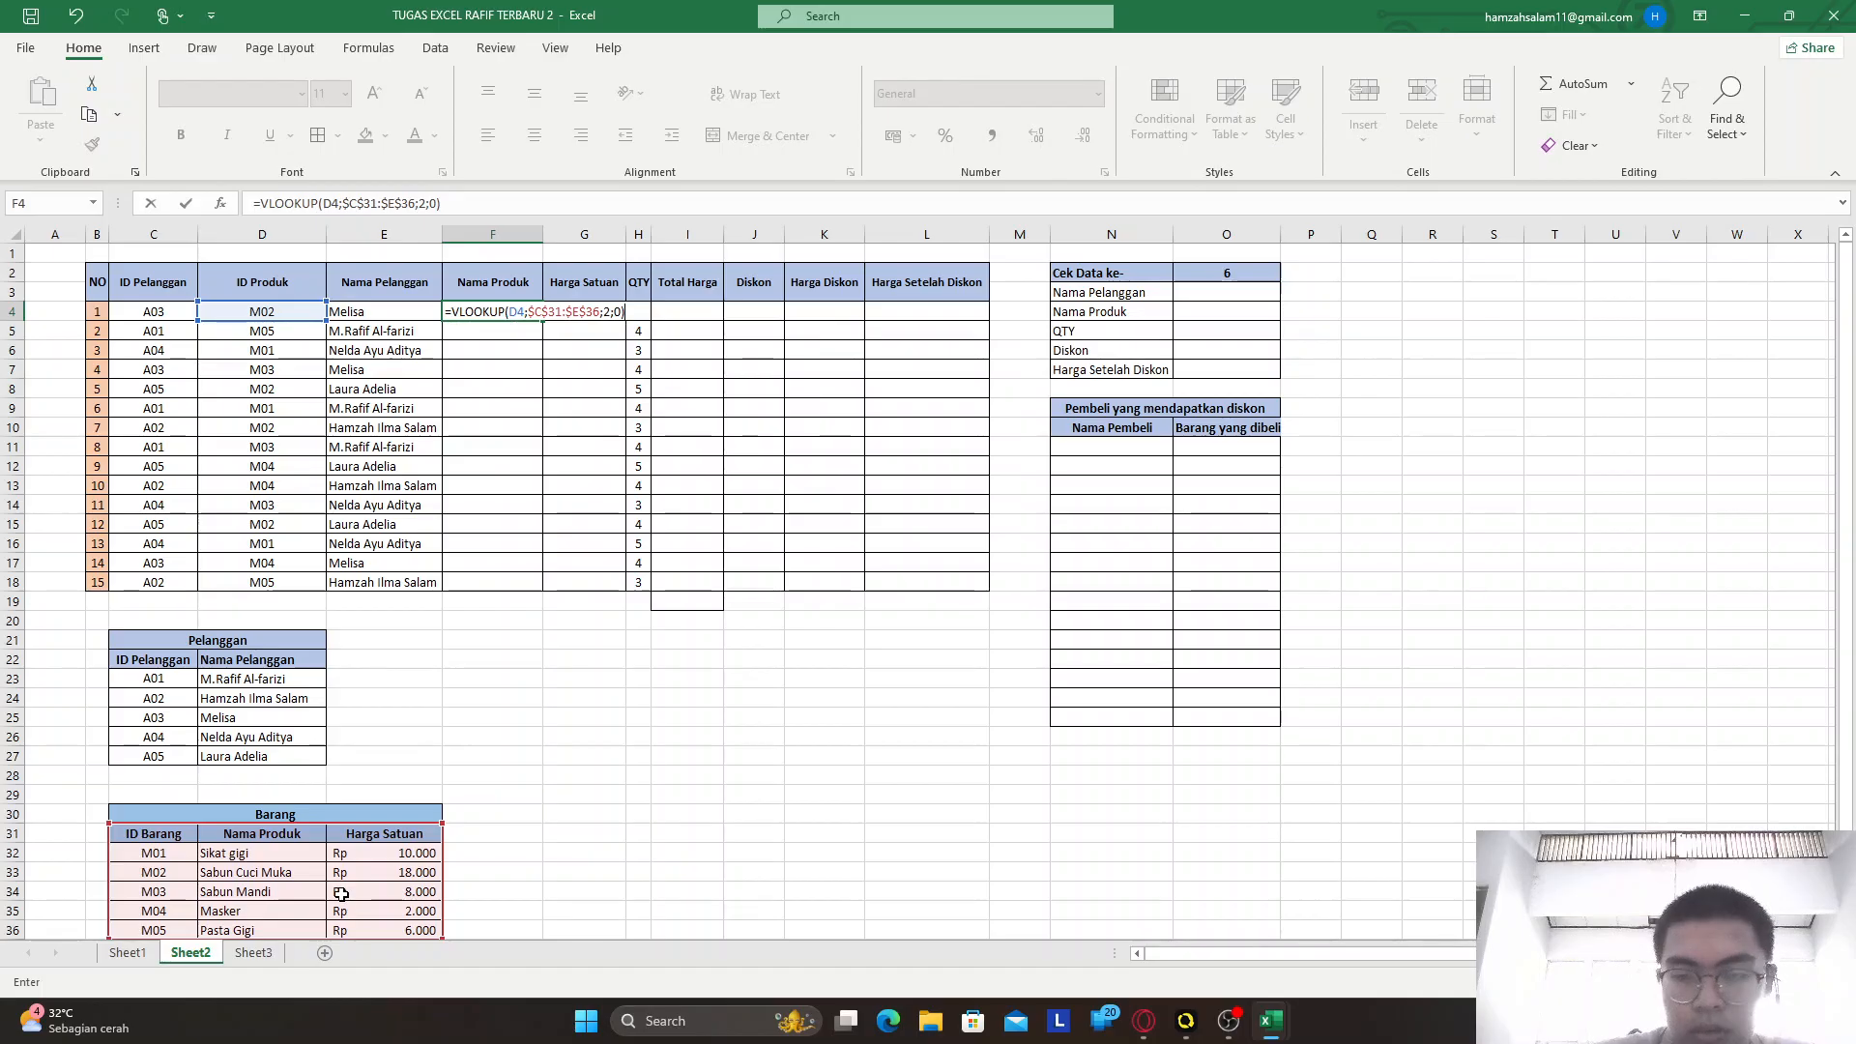
key("Return")
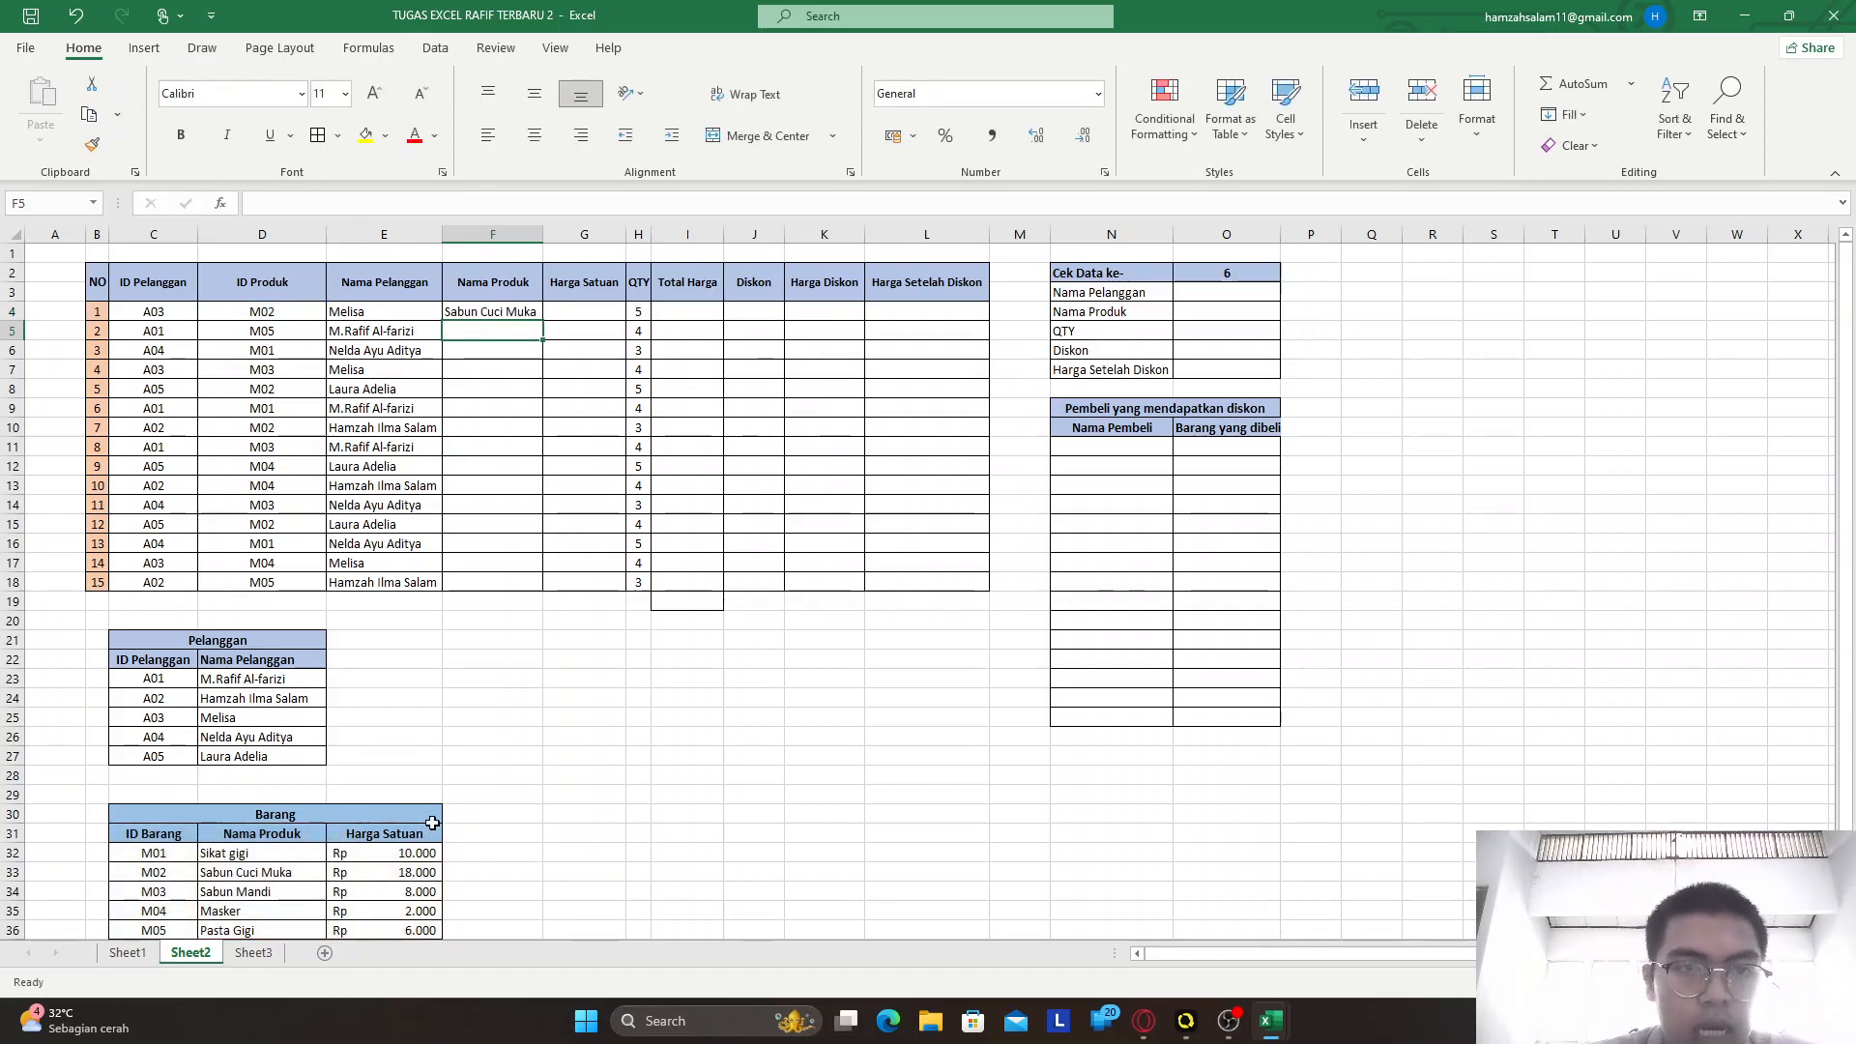
Fill the F4 lookup formula down the Nama Produk column to row 18
left_click(488, 309)
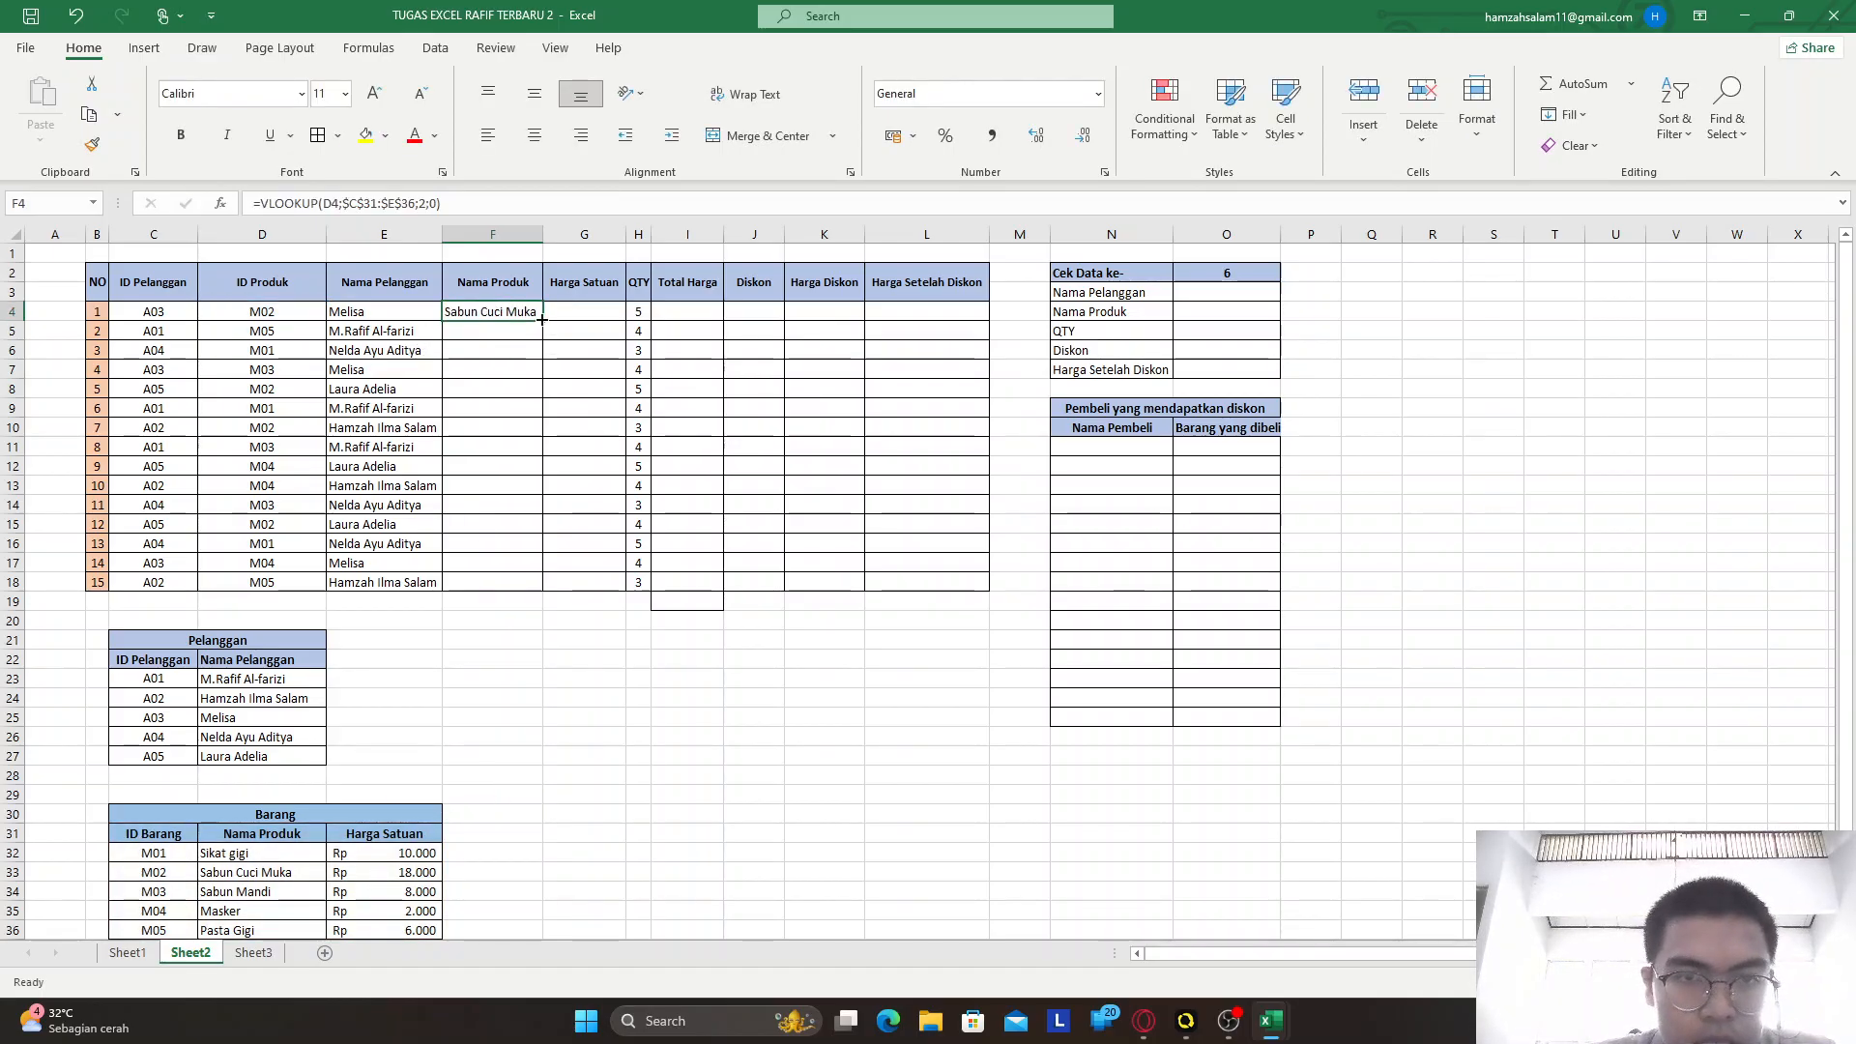
double_click(542, 319)
left_click(469, 629)
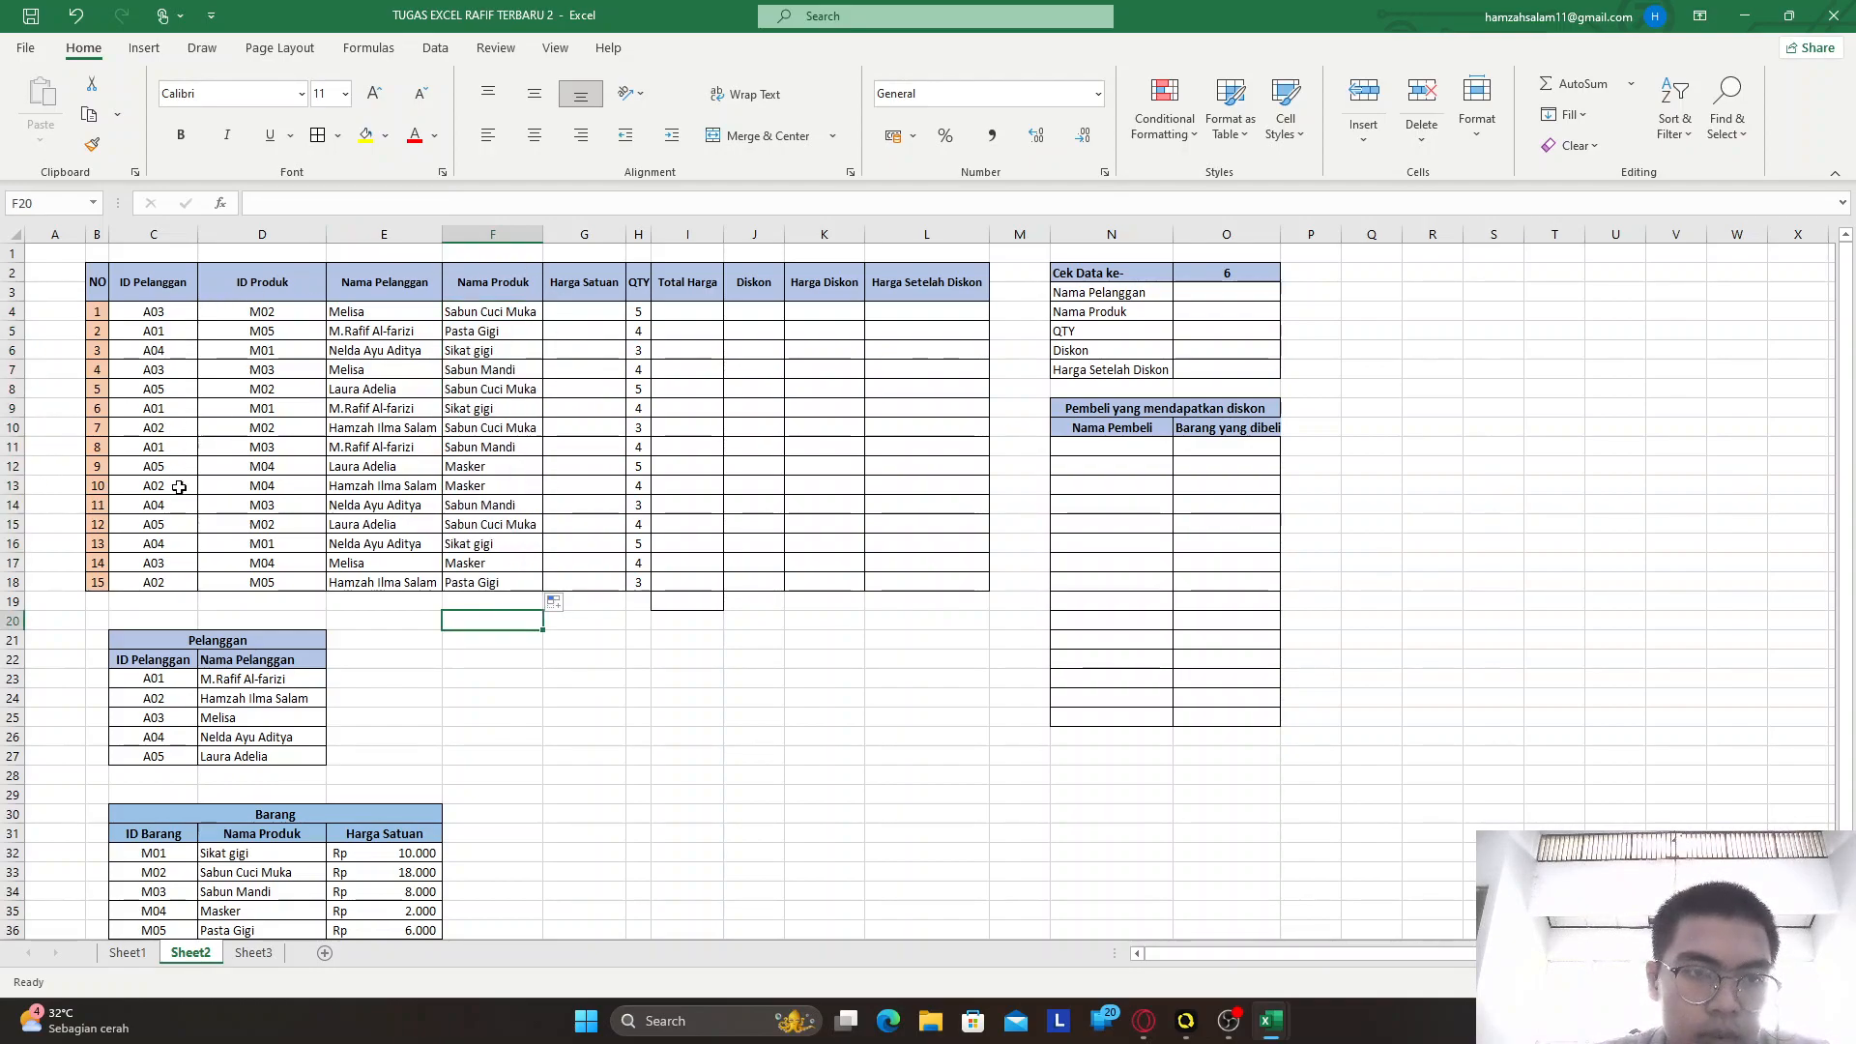
Enter =VLOOKUP(D4;$C$31:$E$36;3;0) in G4 to look up the first row's Harga Satuan
left_click(583, 309)
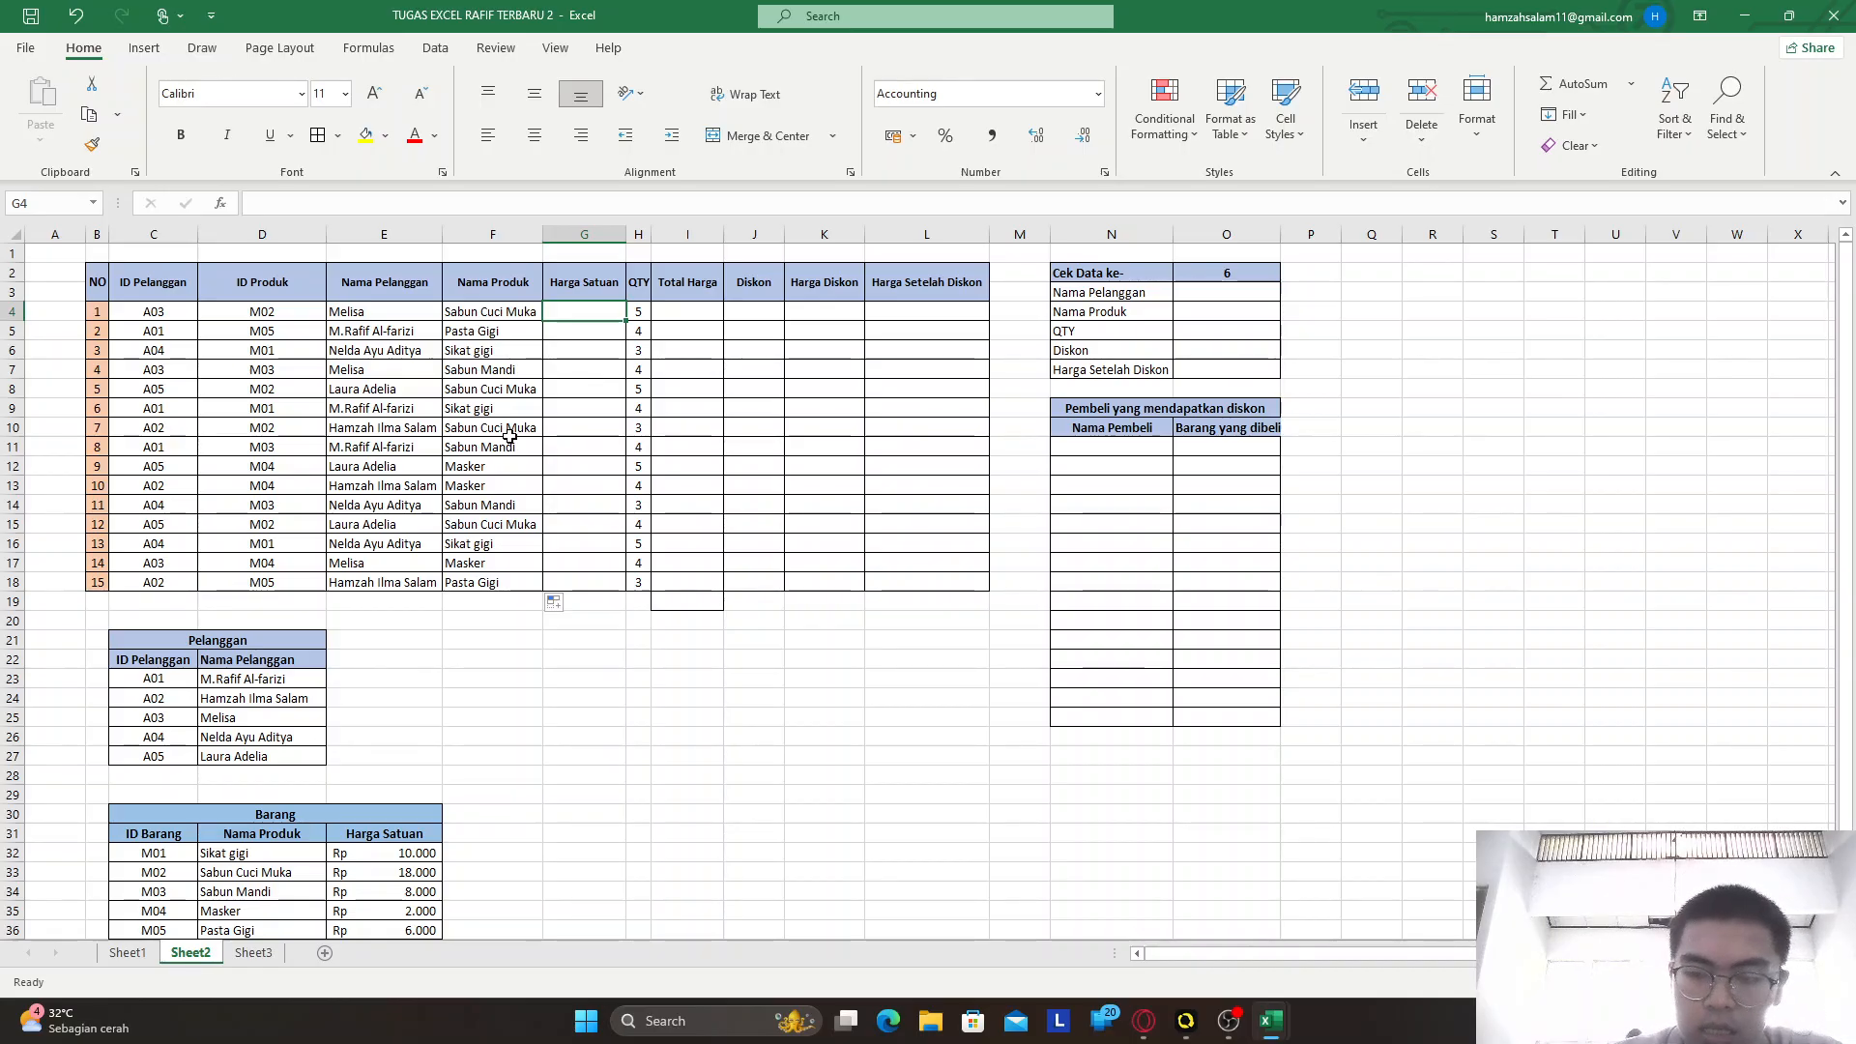
type("=VLOK")
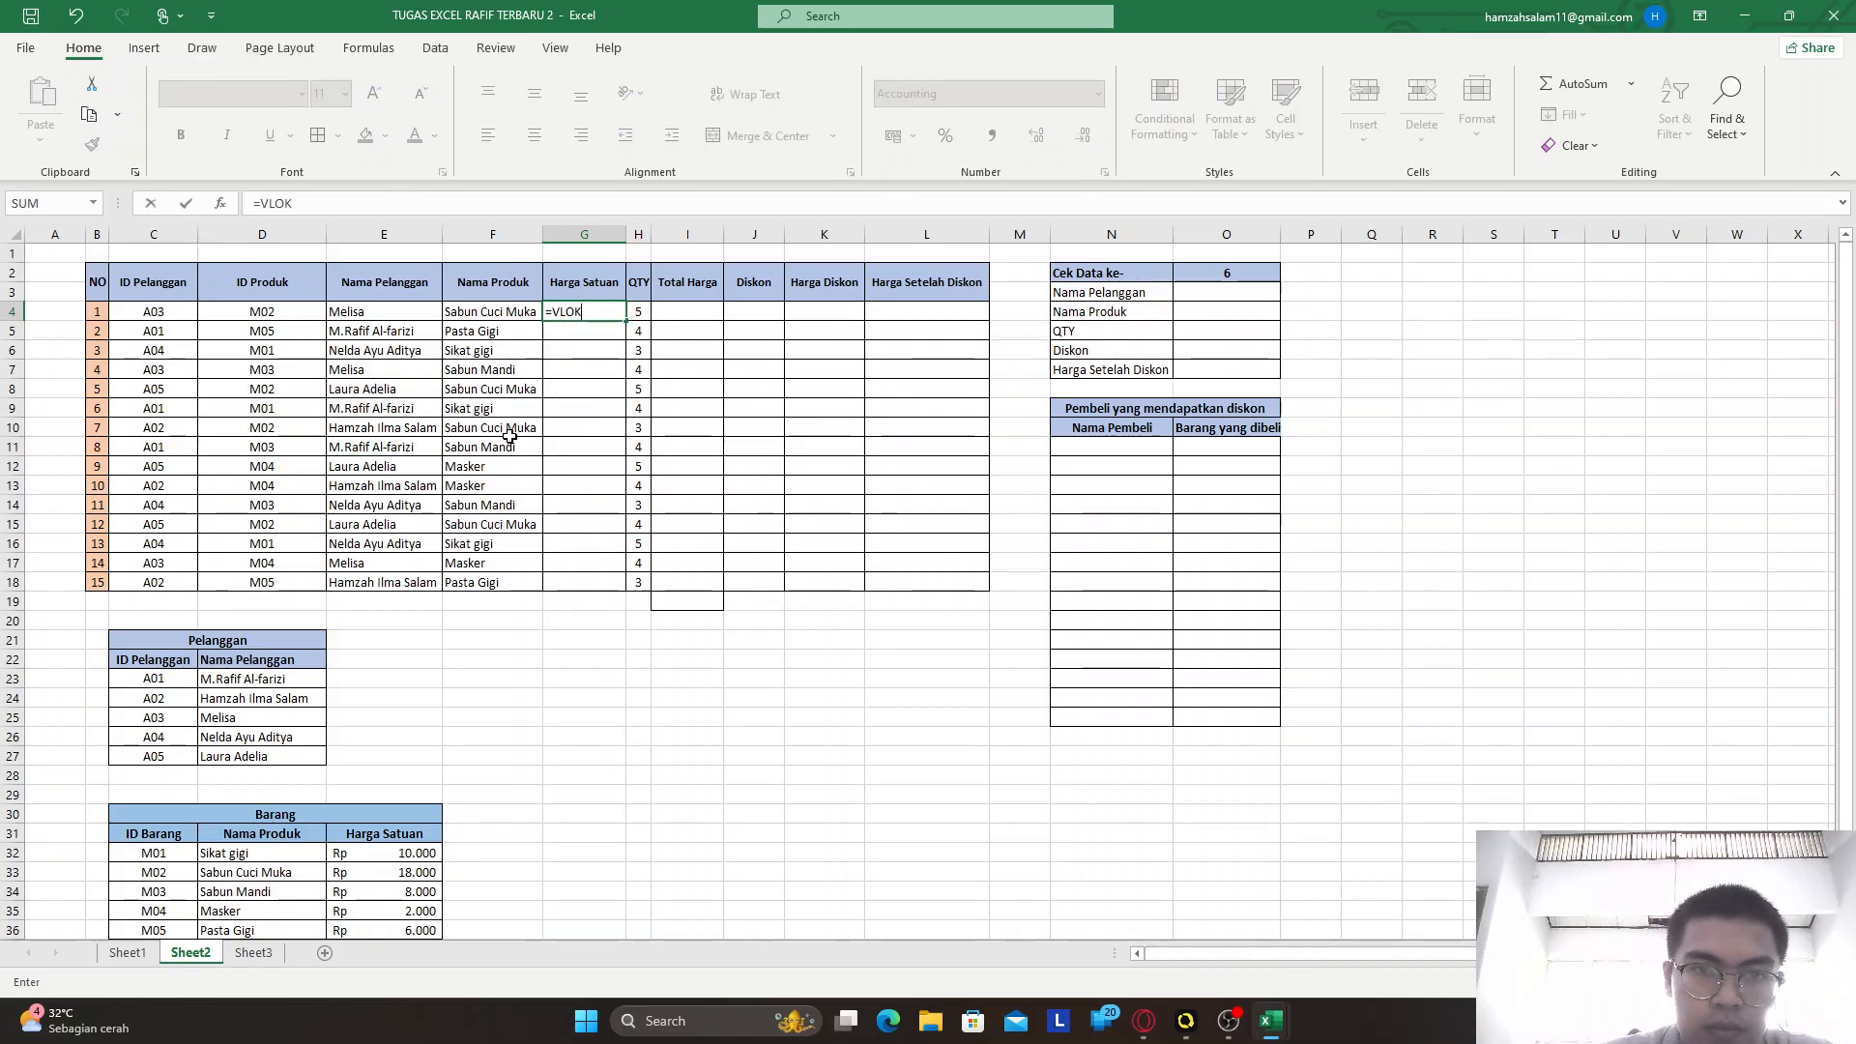
key("BackSpace")
type("OKU")
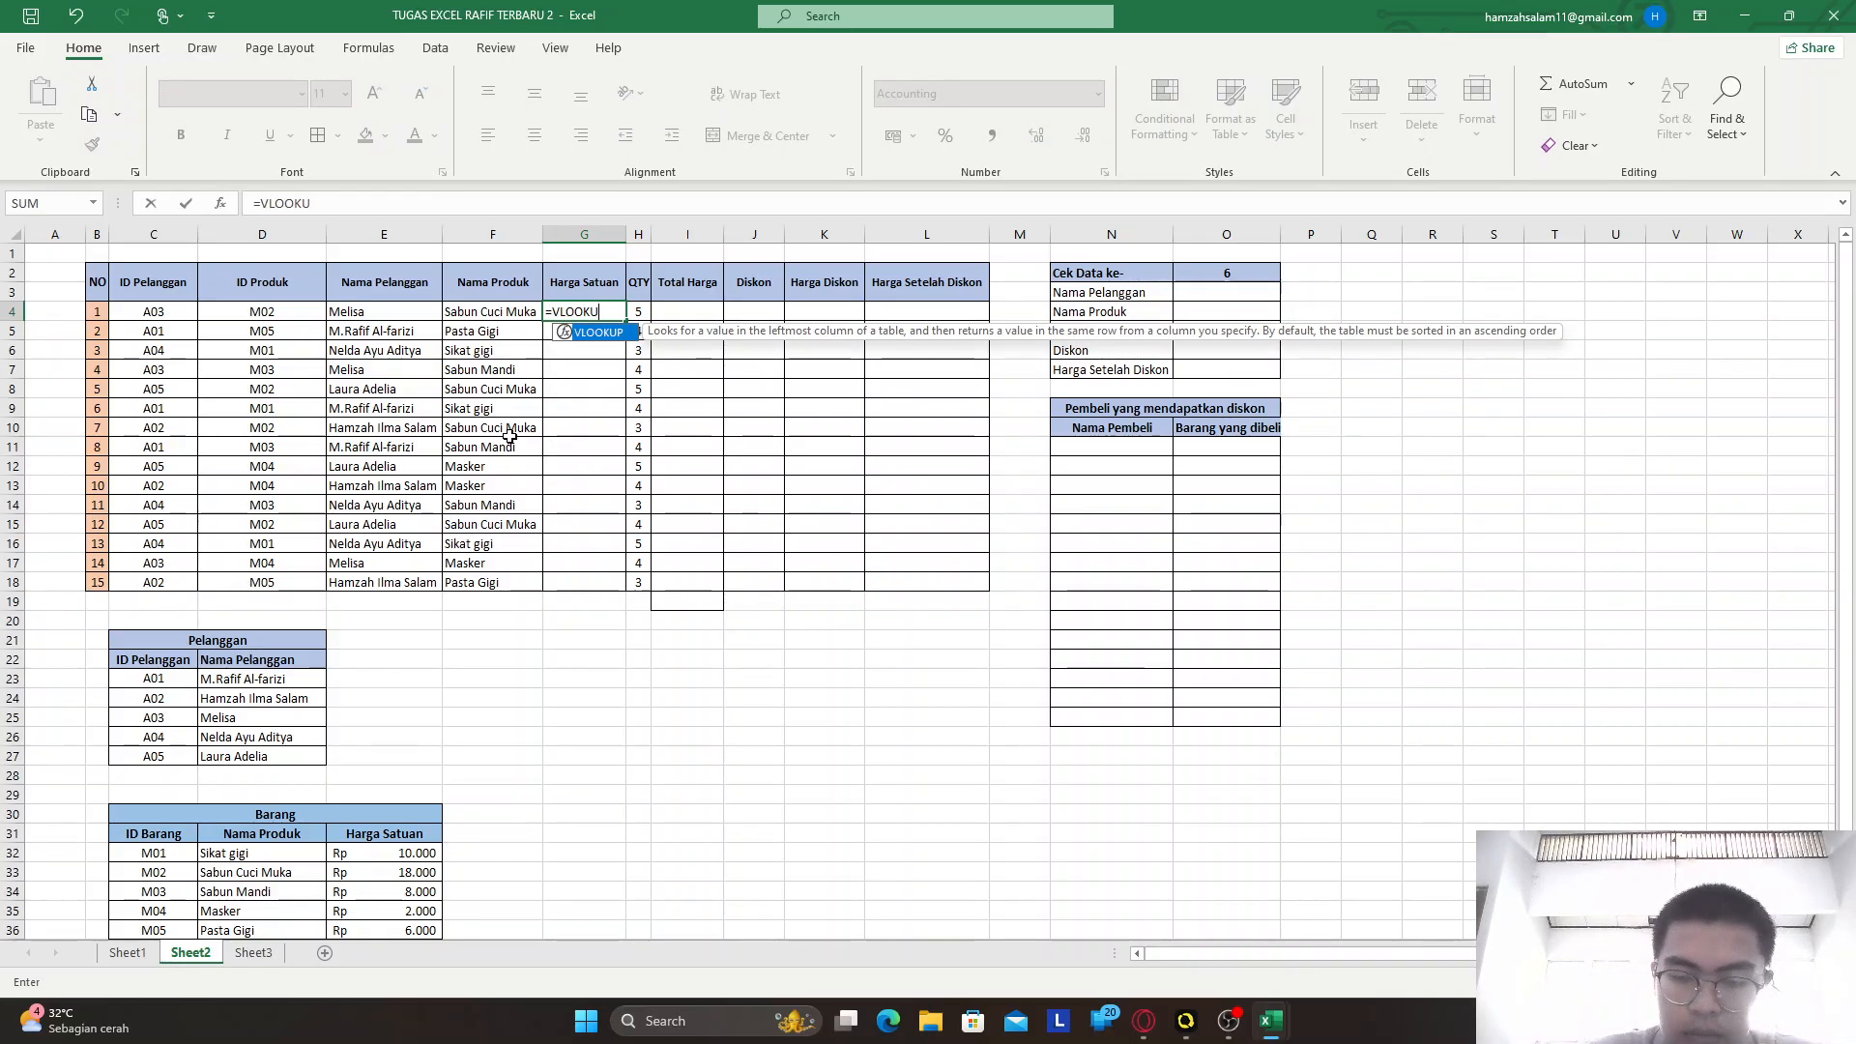
type("P(")
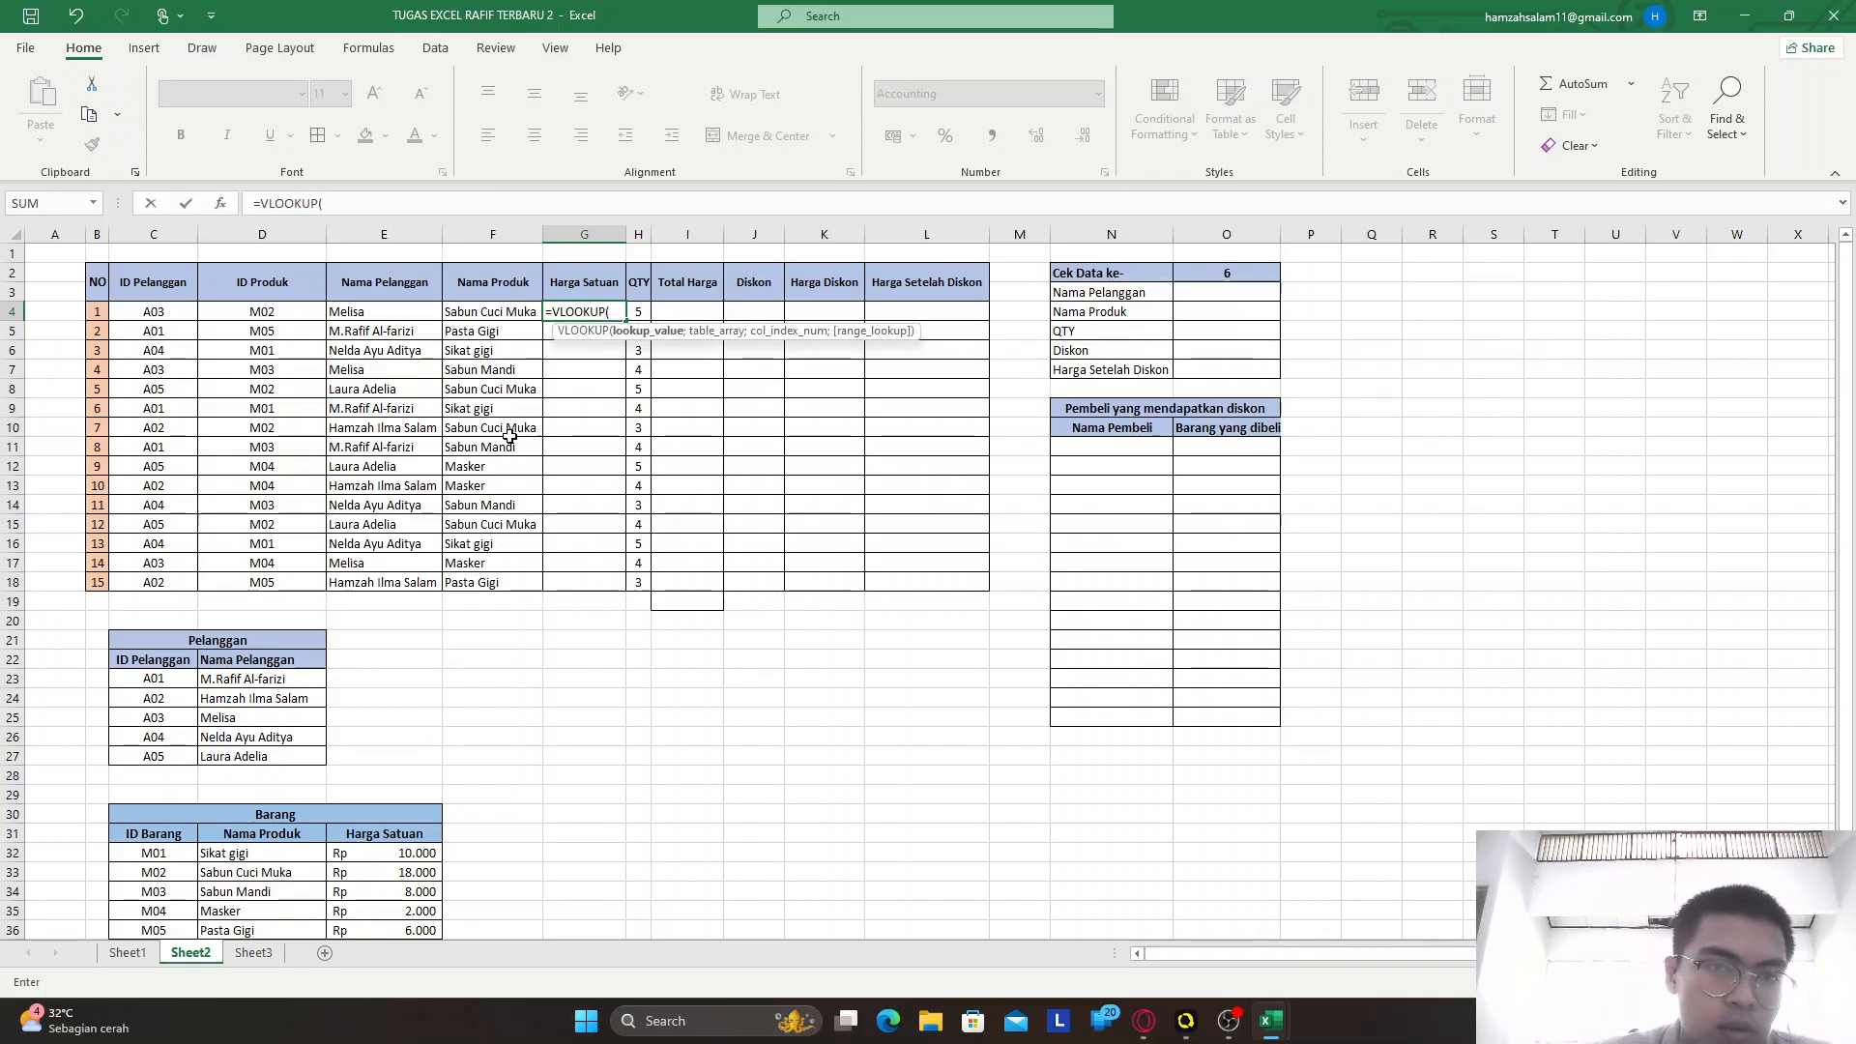
left_click(267, 314)
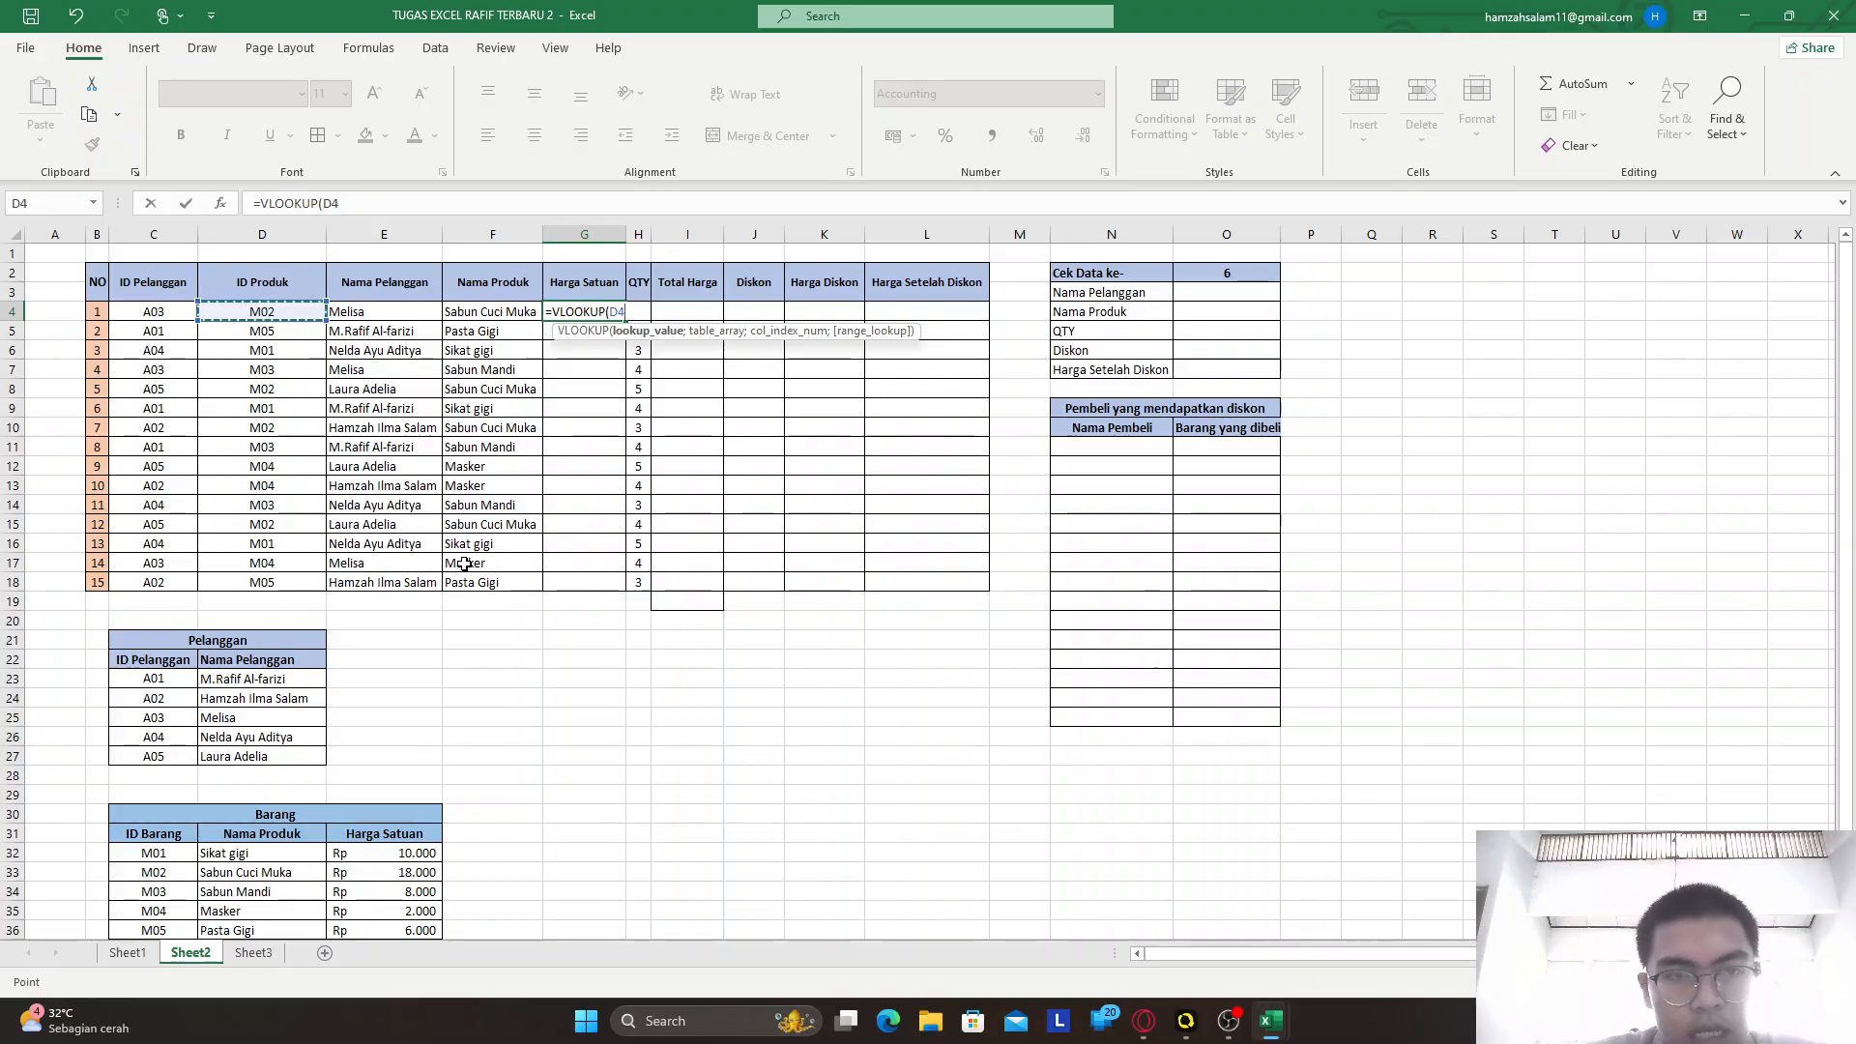
scroll(478, 617, "down", 1)
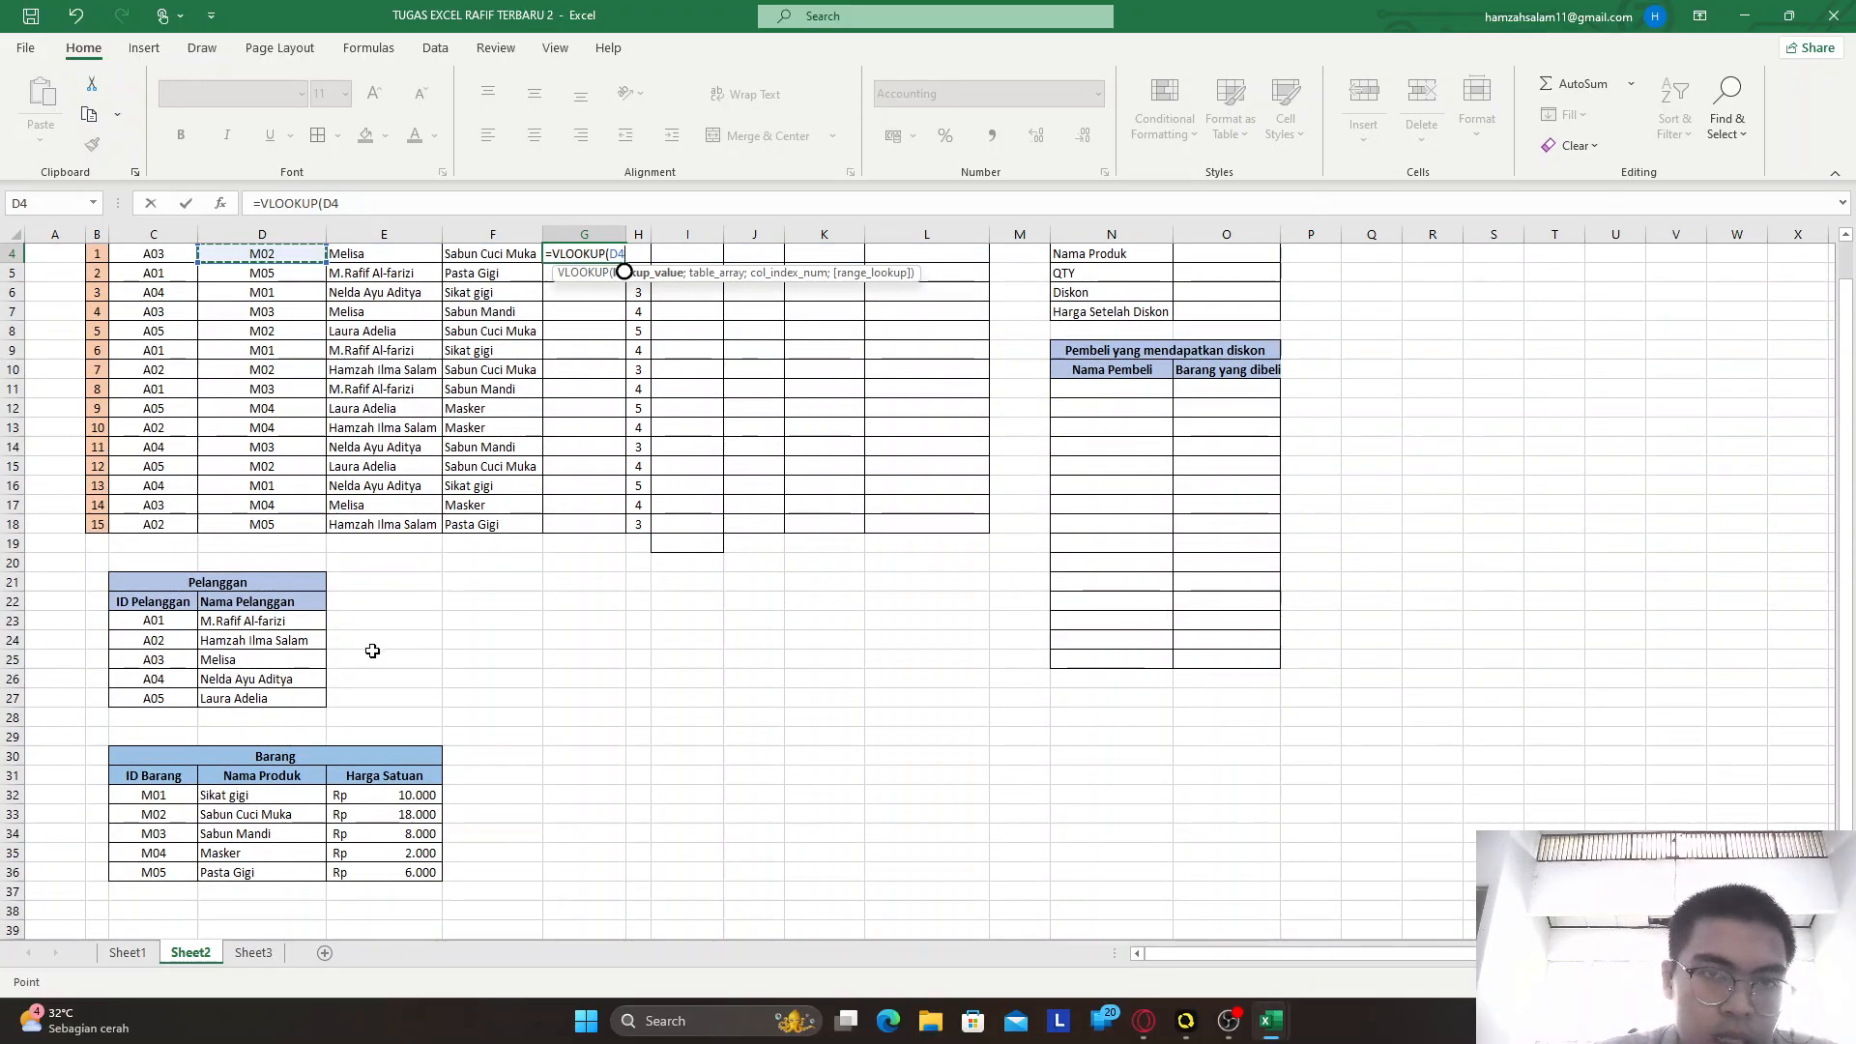
type(";")
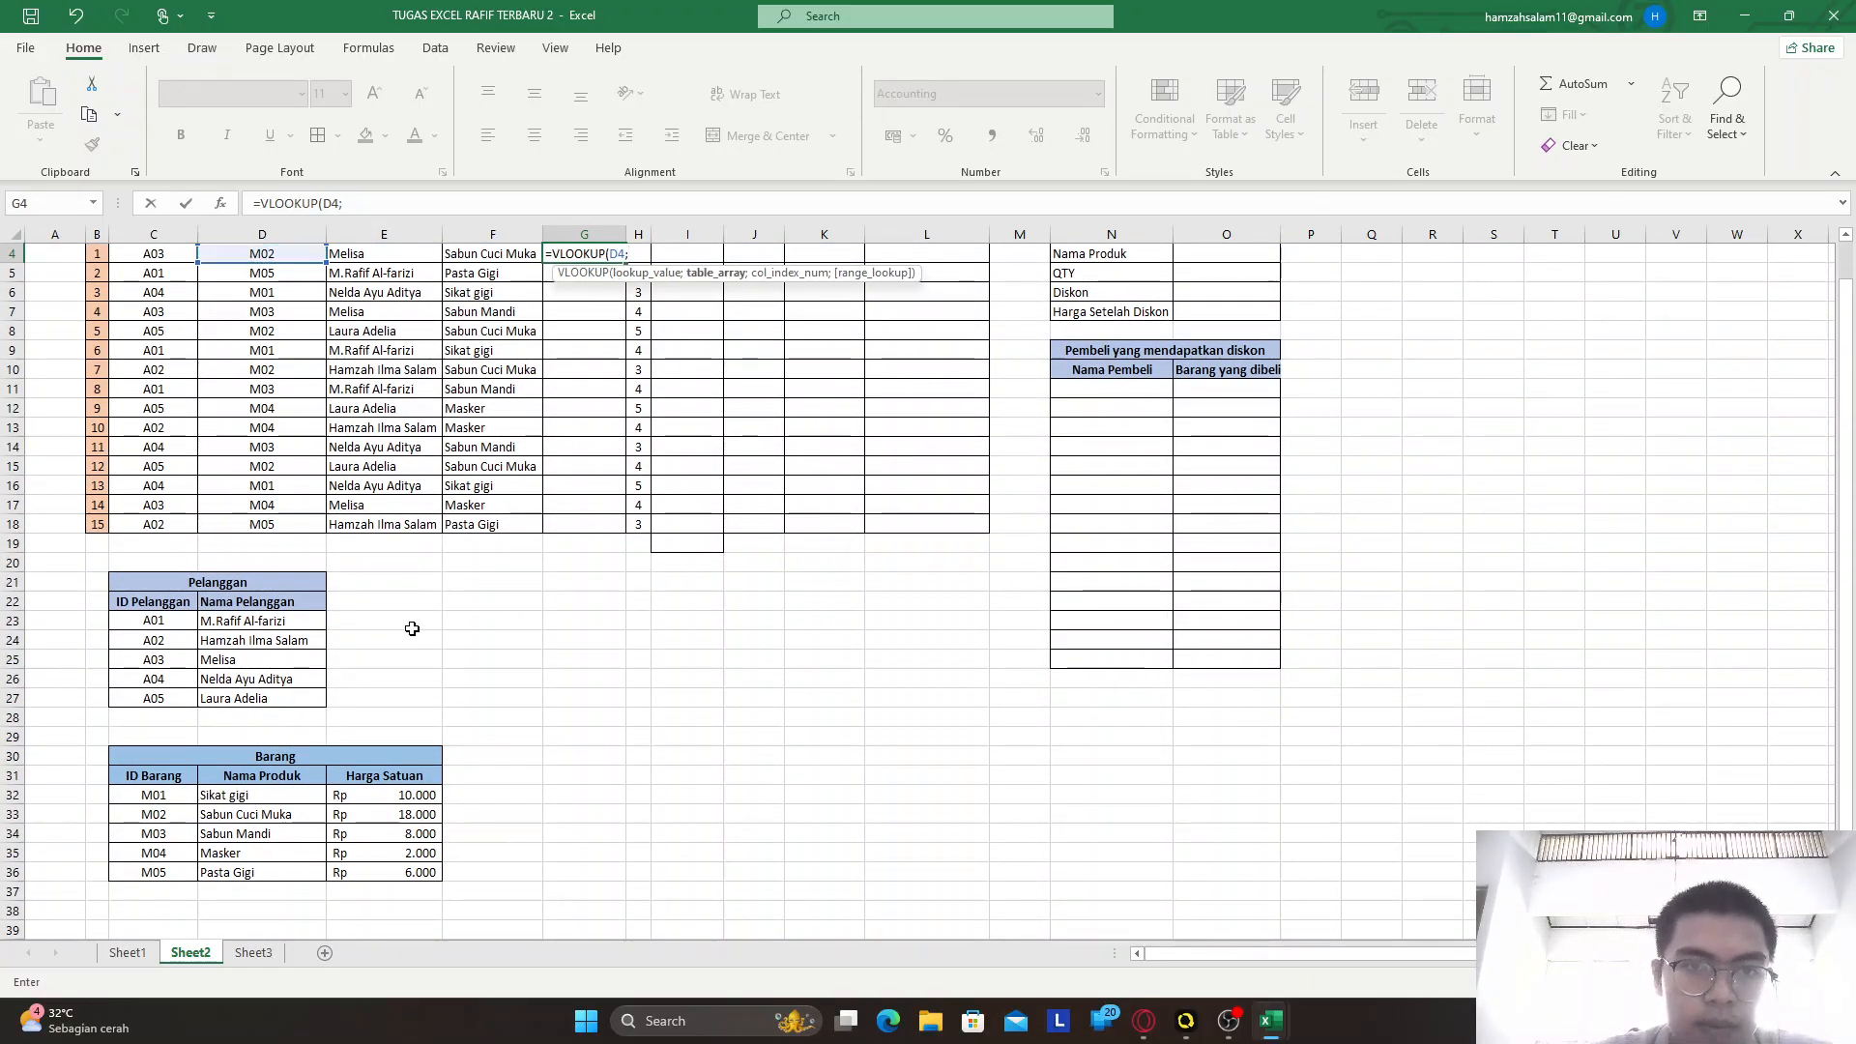
left_click_drag(172, 777, 385, 873)
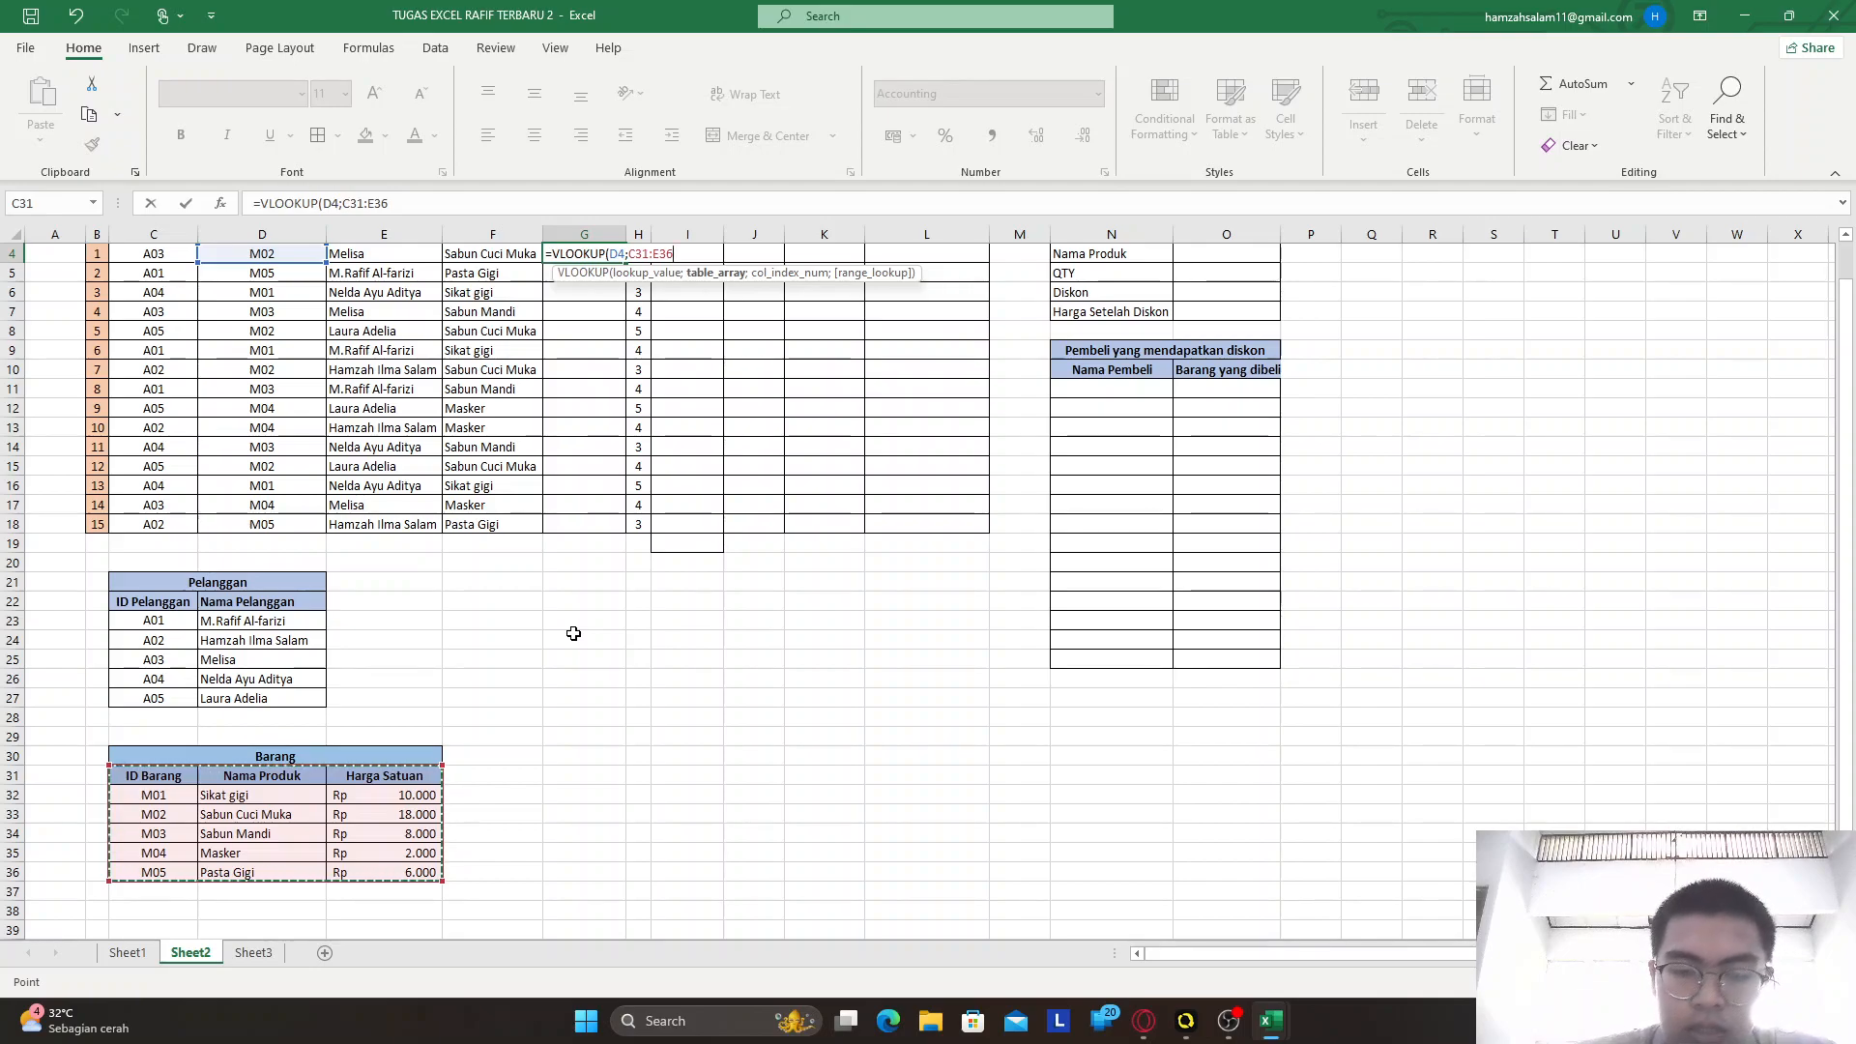
key("F4")
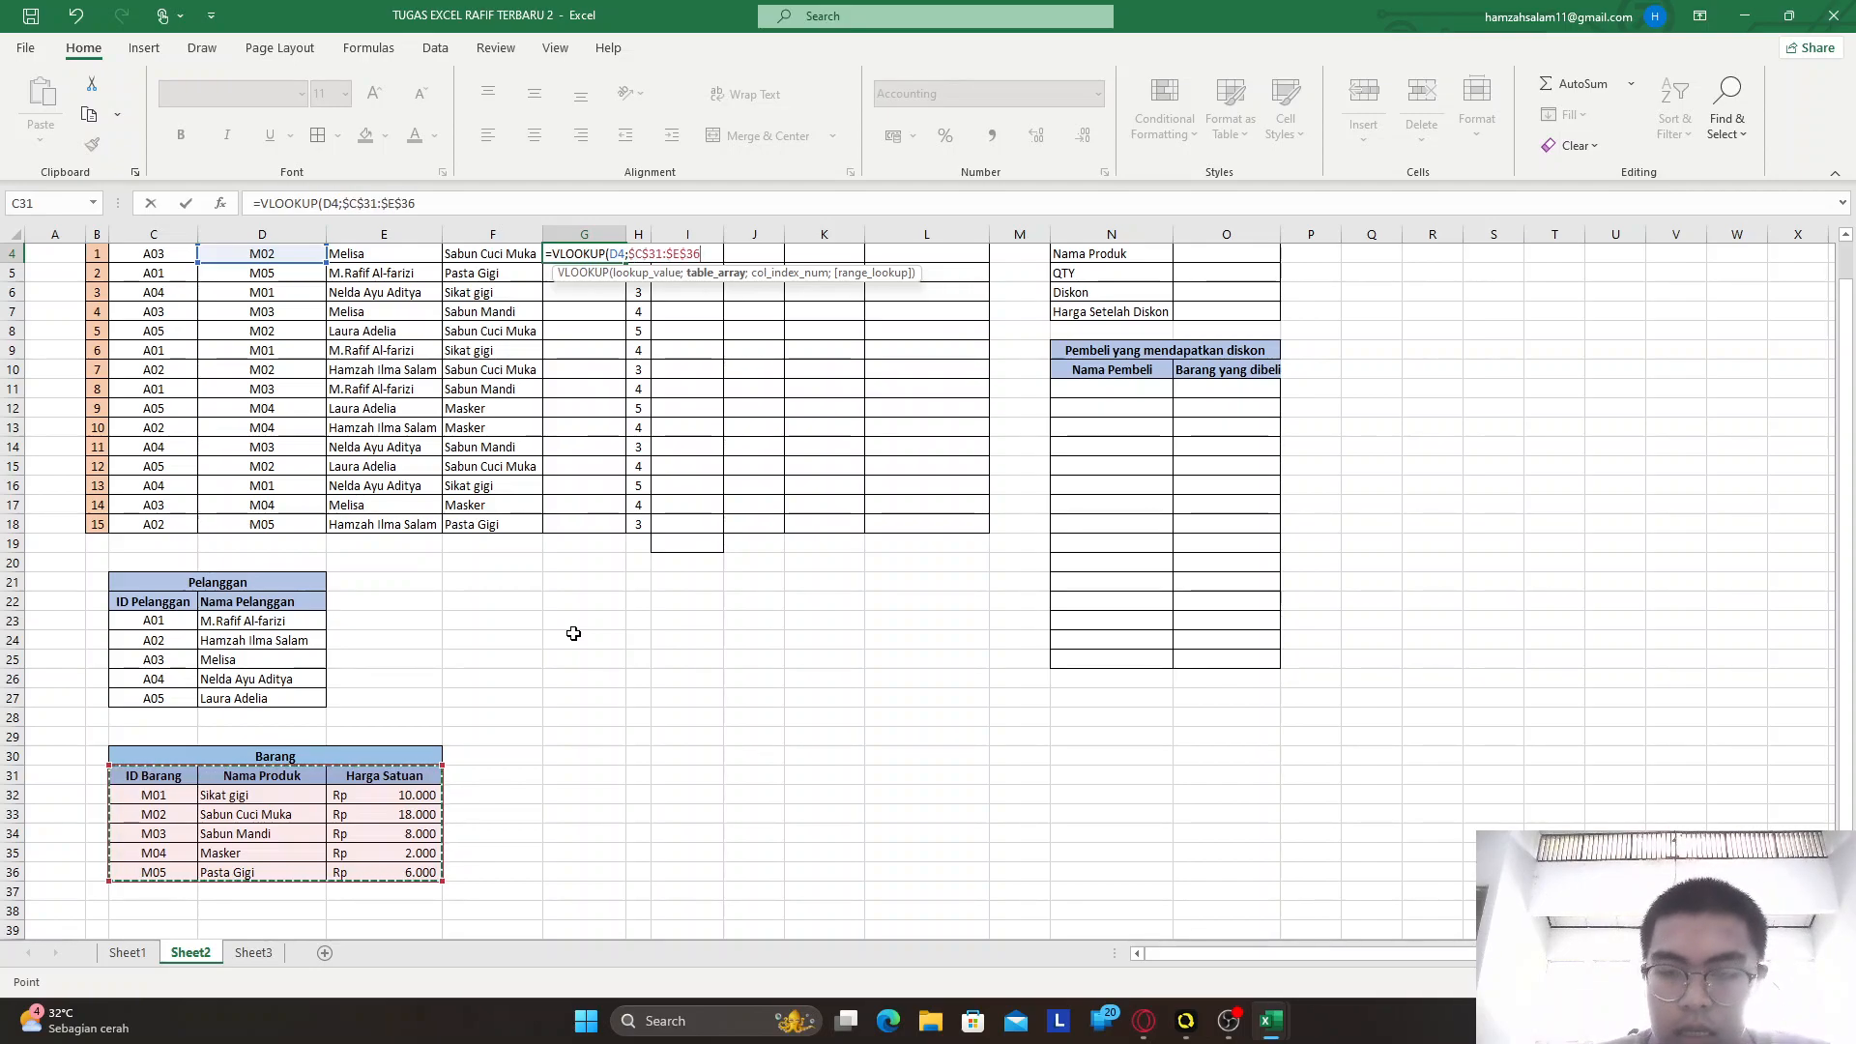
type(";")
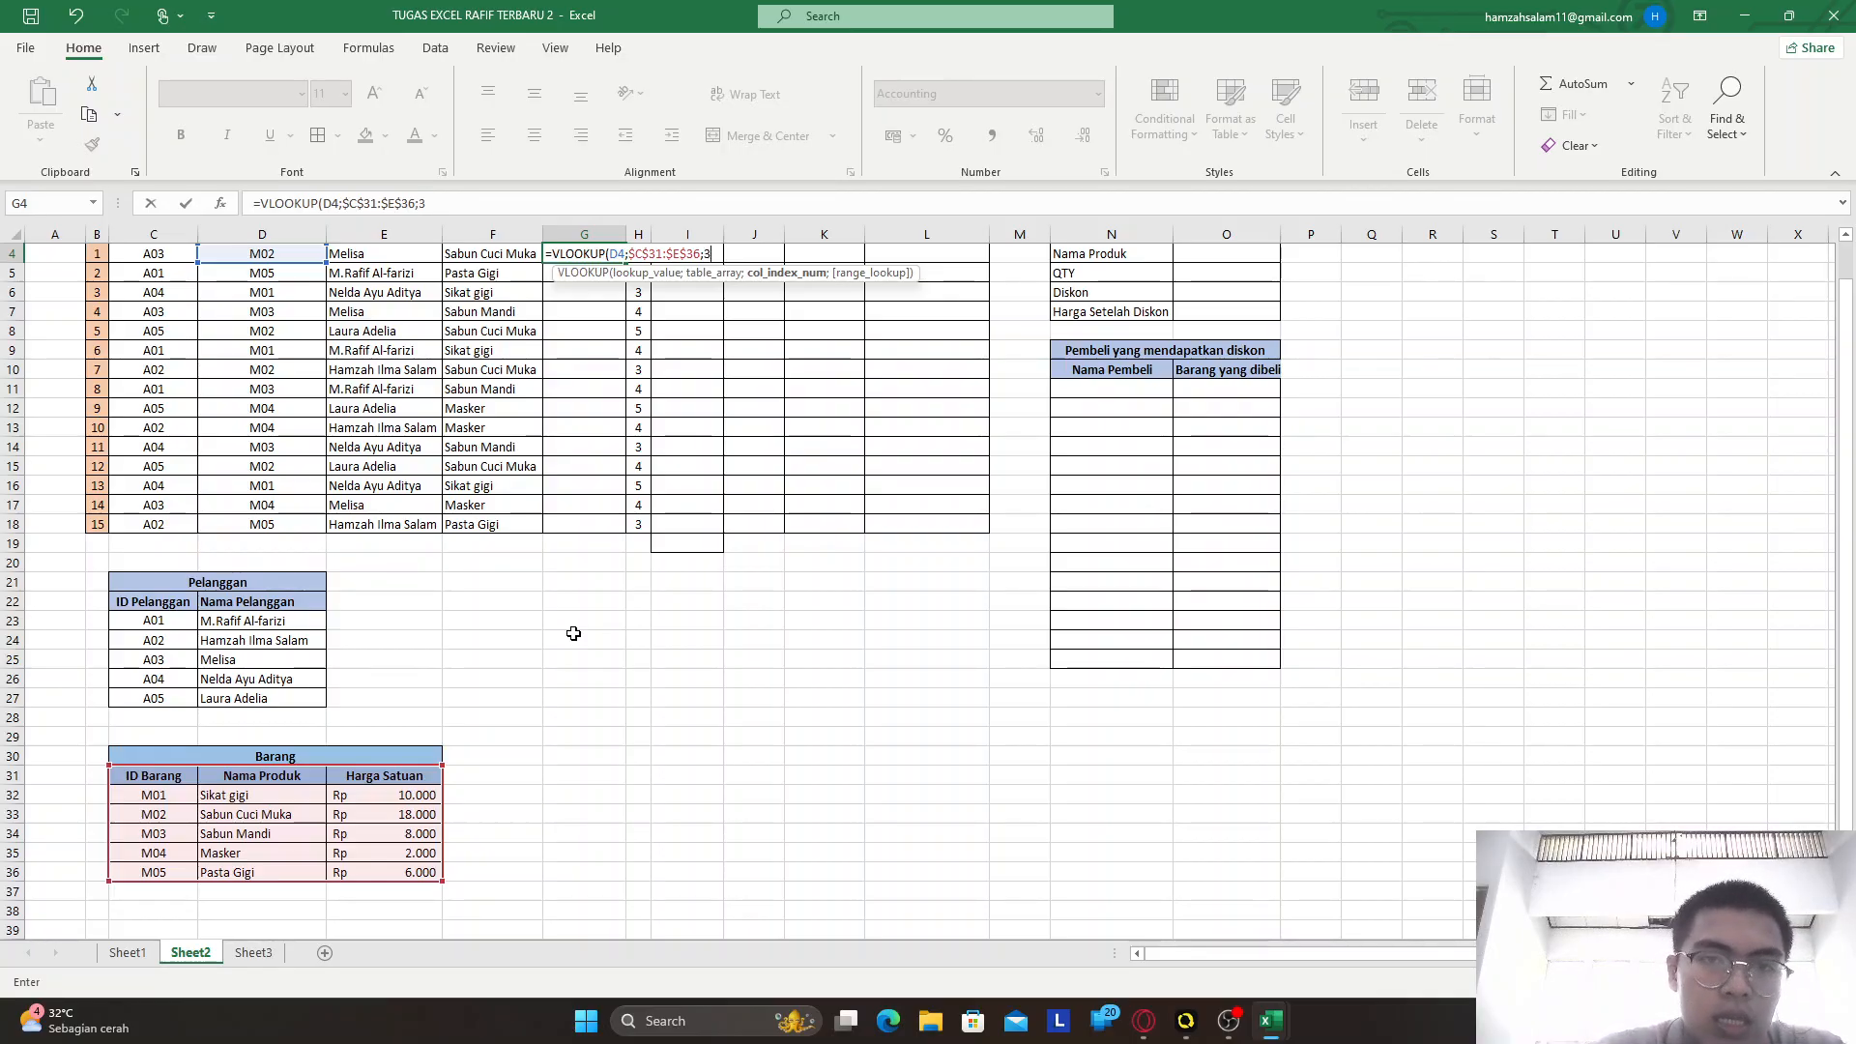
type("3;")
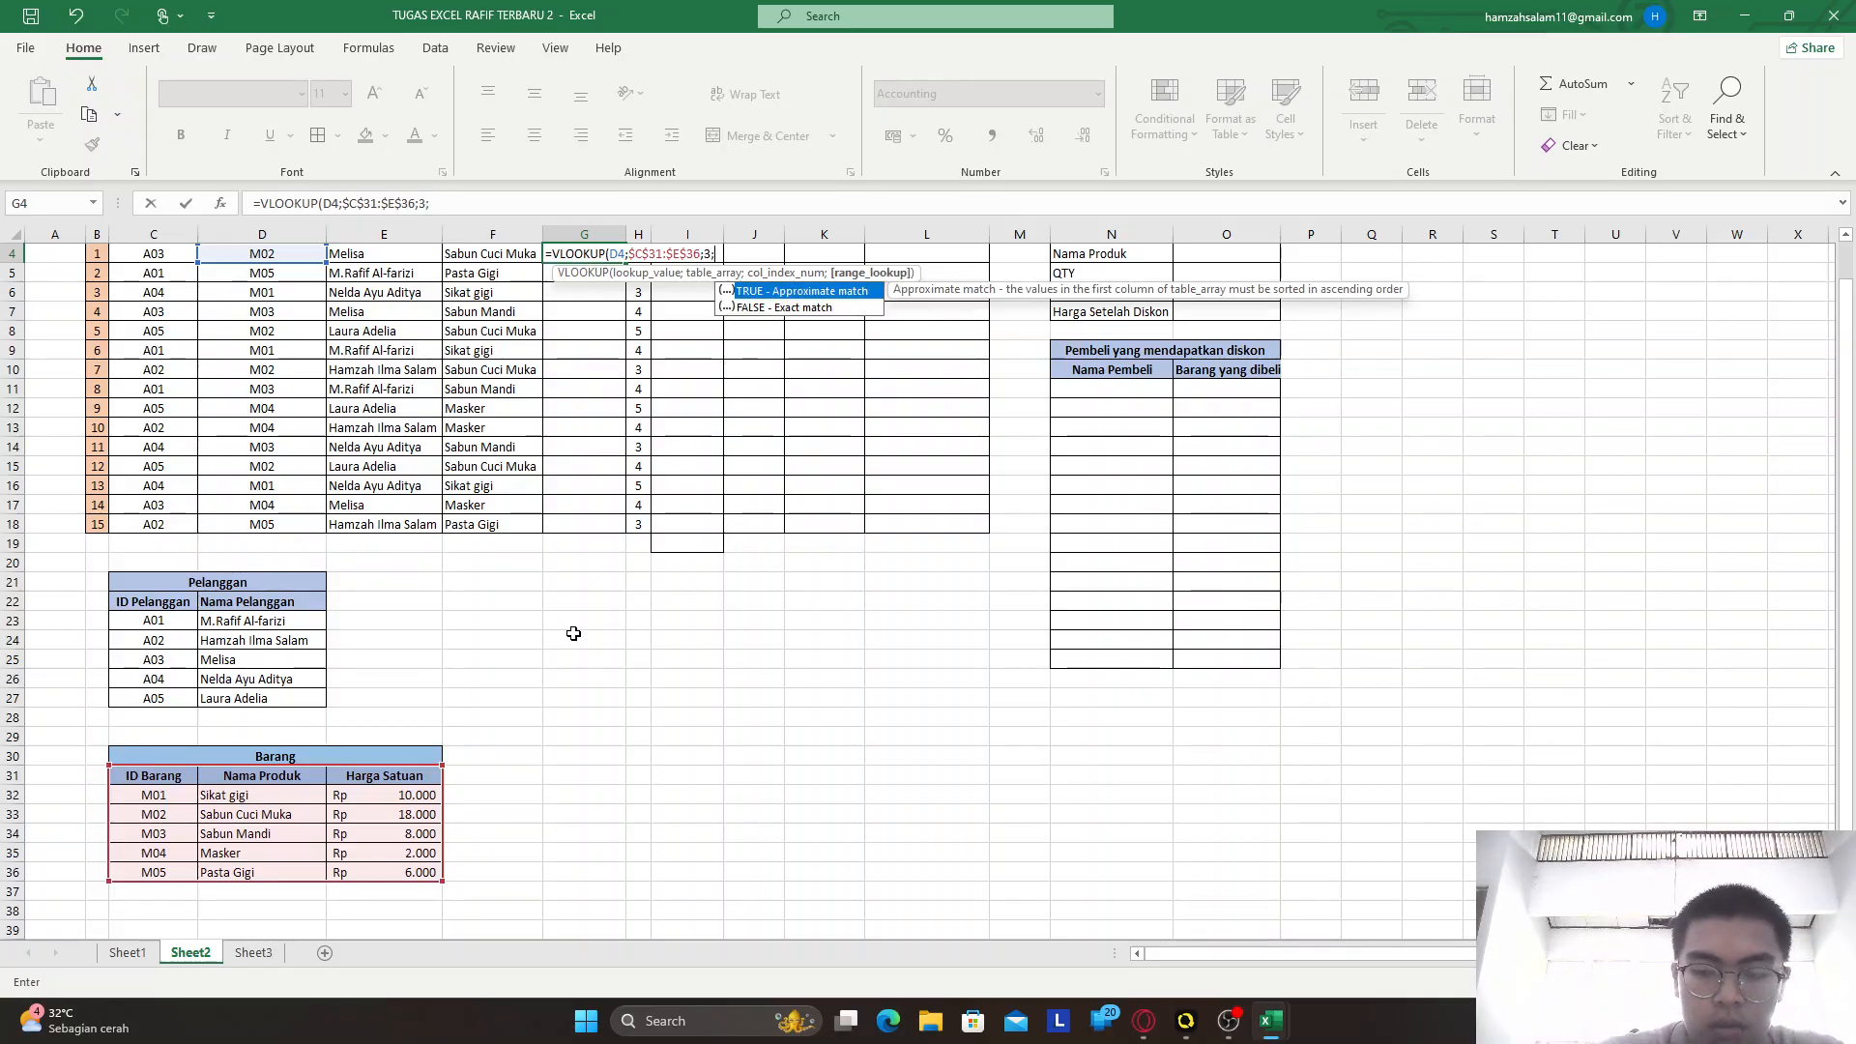
type("0)")
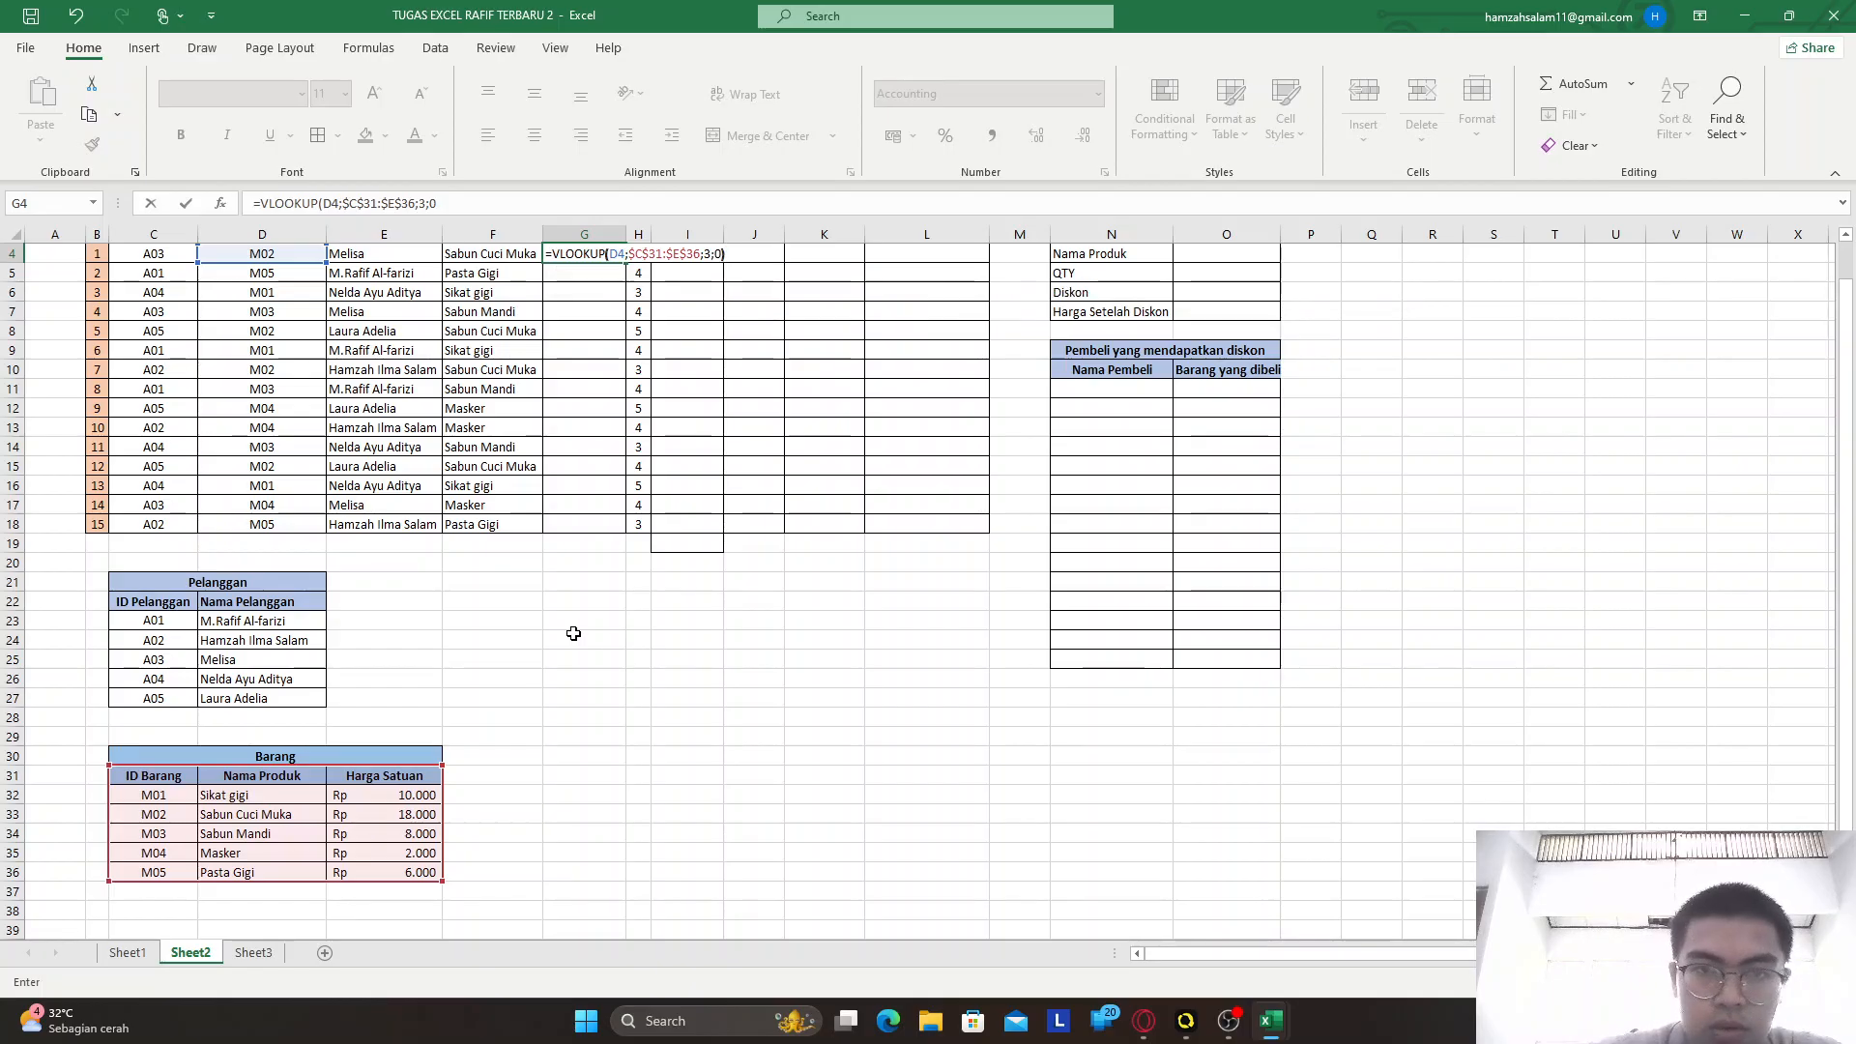
key("Return")
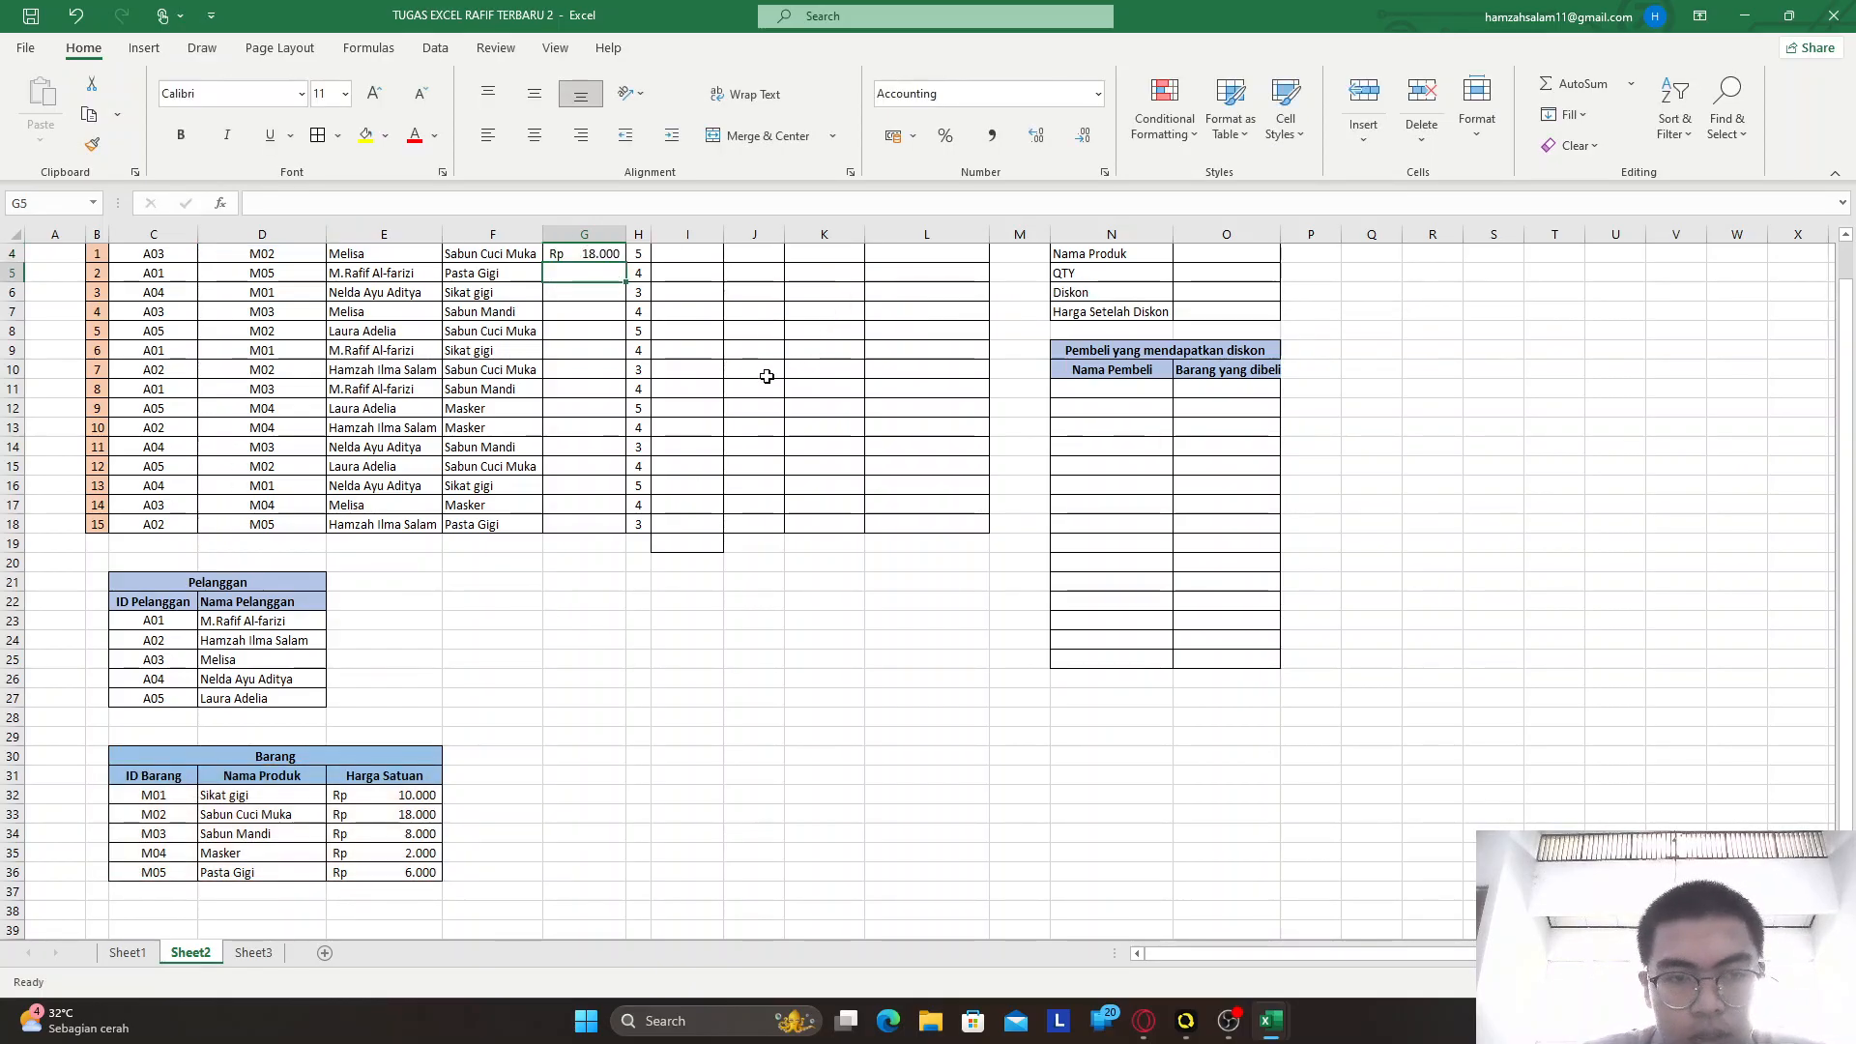
Fill the G4 lookup formula down the Harga Satuan column to row 18
scroll(744, 396, "up", 1)
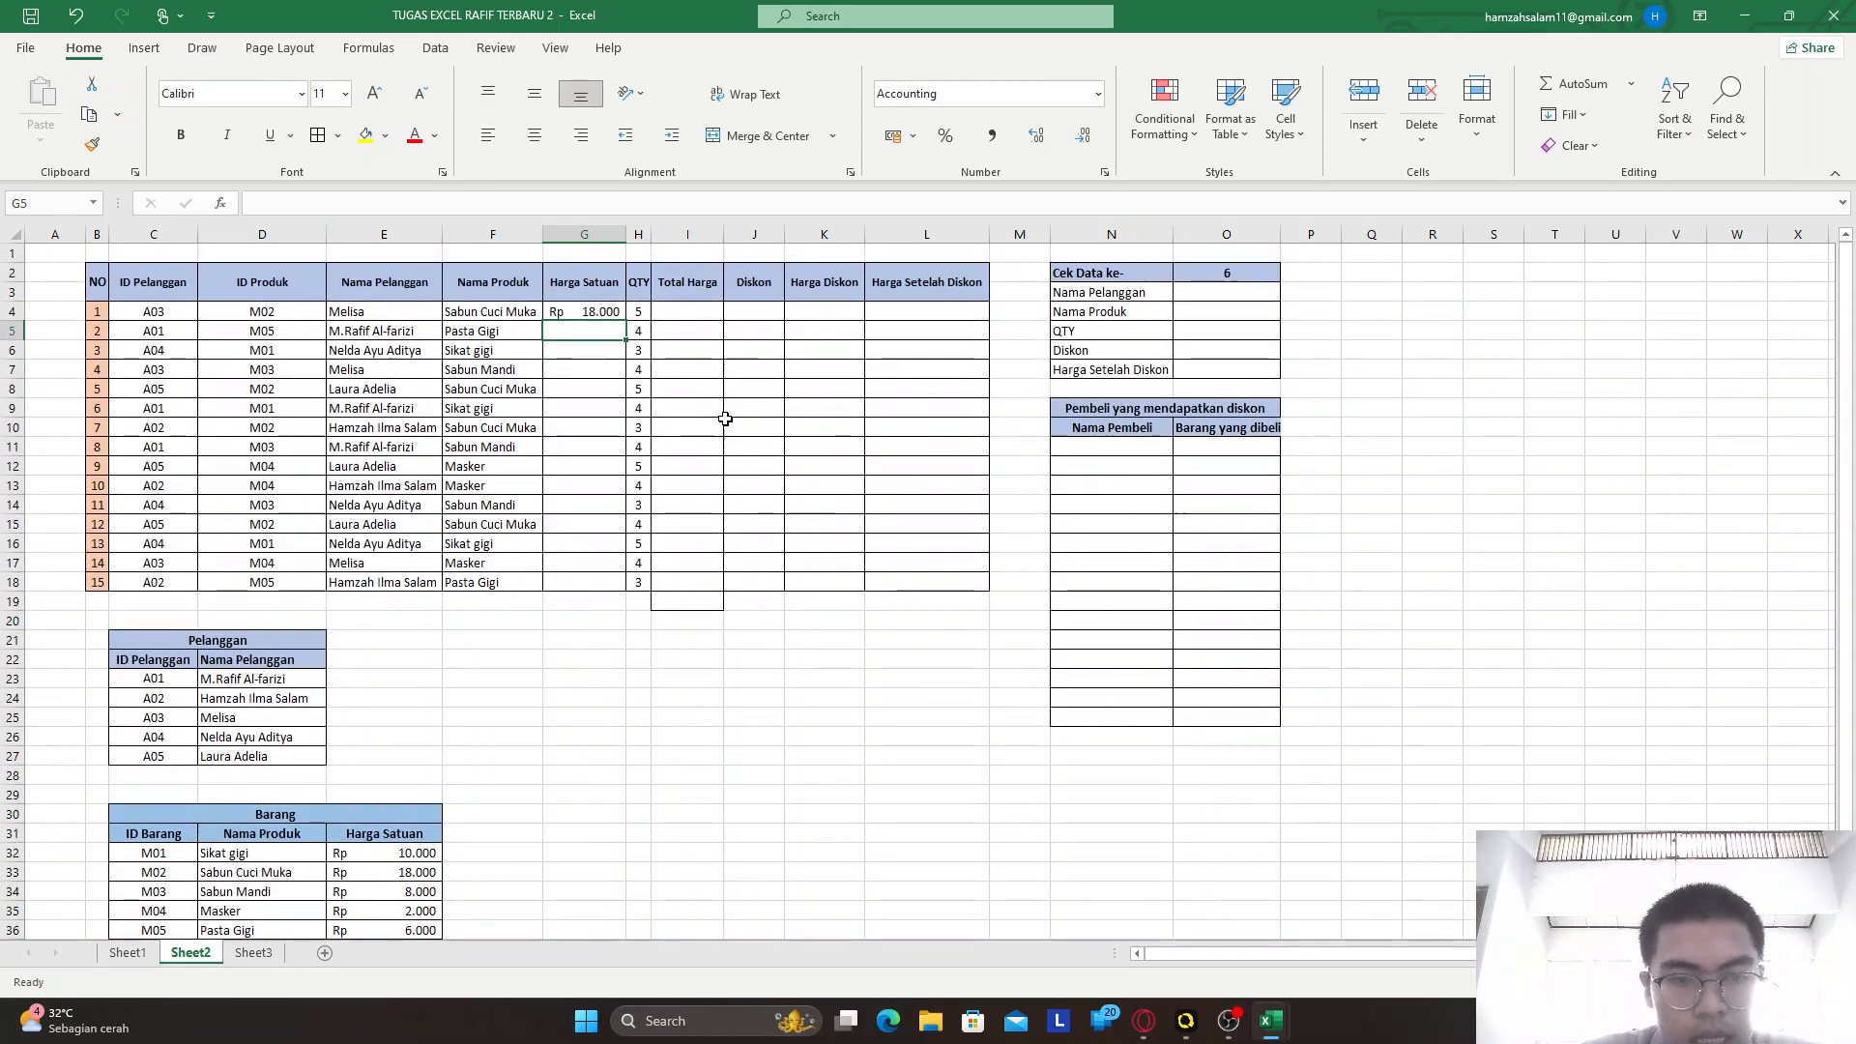
left_click(591, 311)
double_click(626, 321)
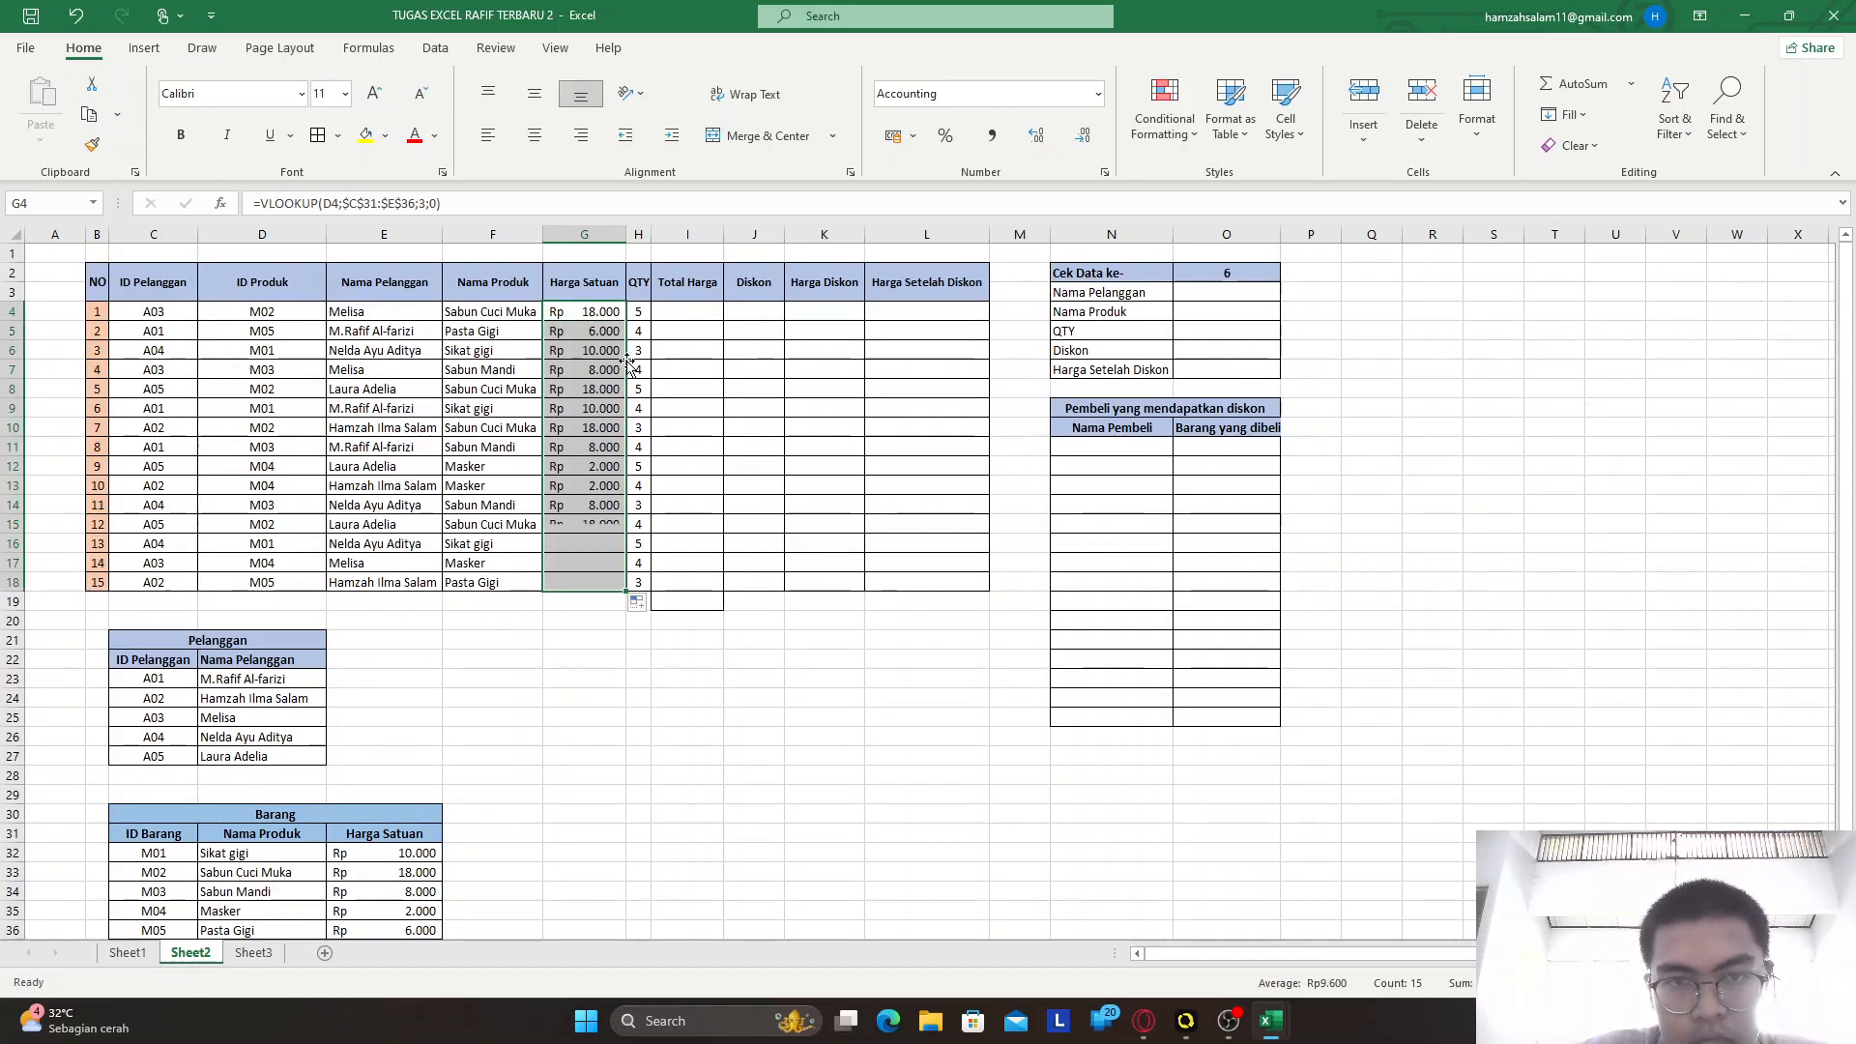
left_click(592, 621)
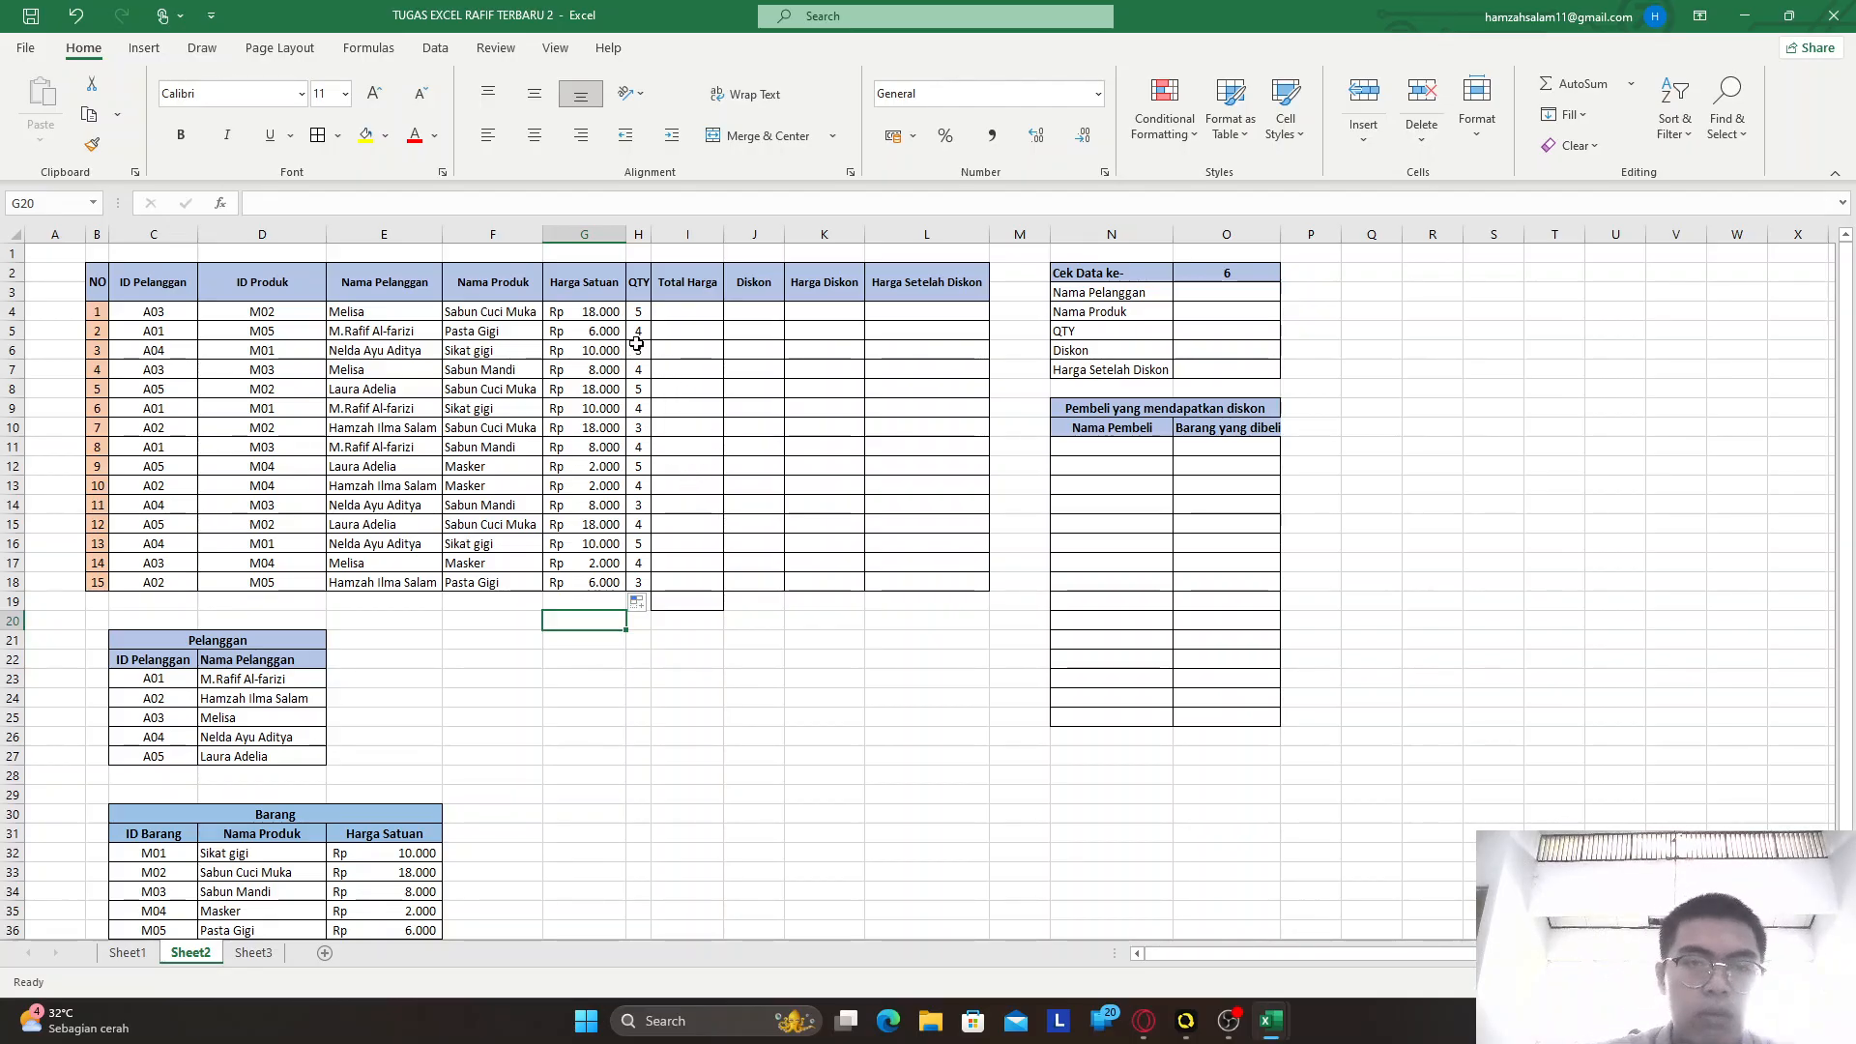
left_click(724, 641)
Enter =G4*H4 in I4 to calculate the first row's Total Harga
left_click(697, 314)
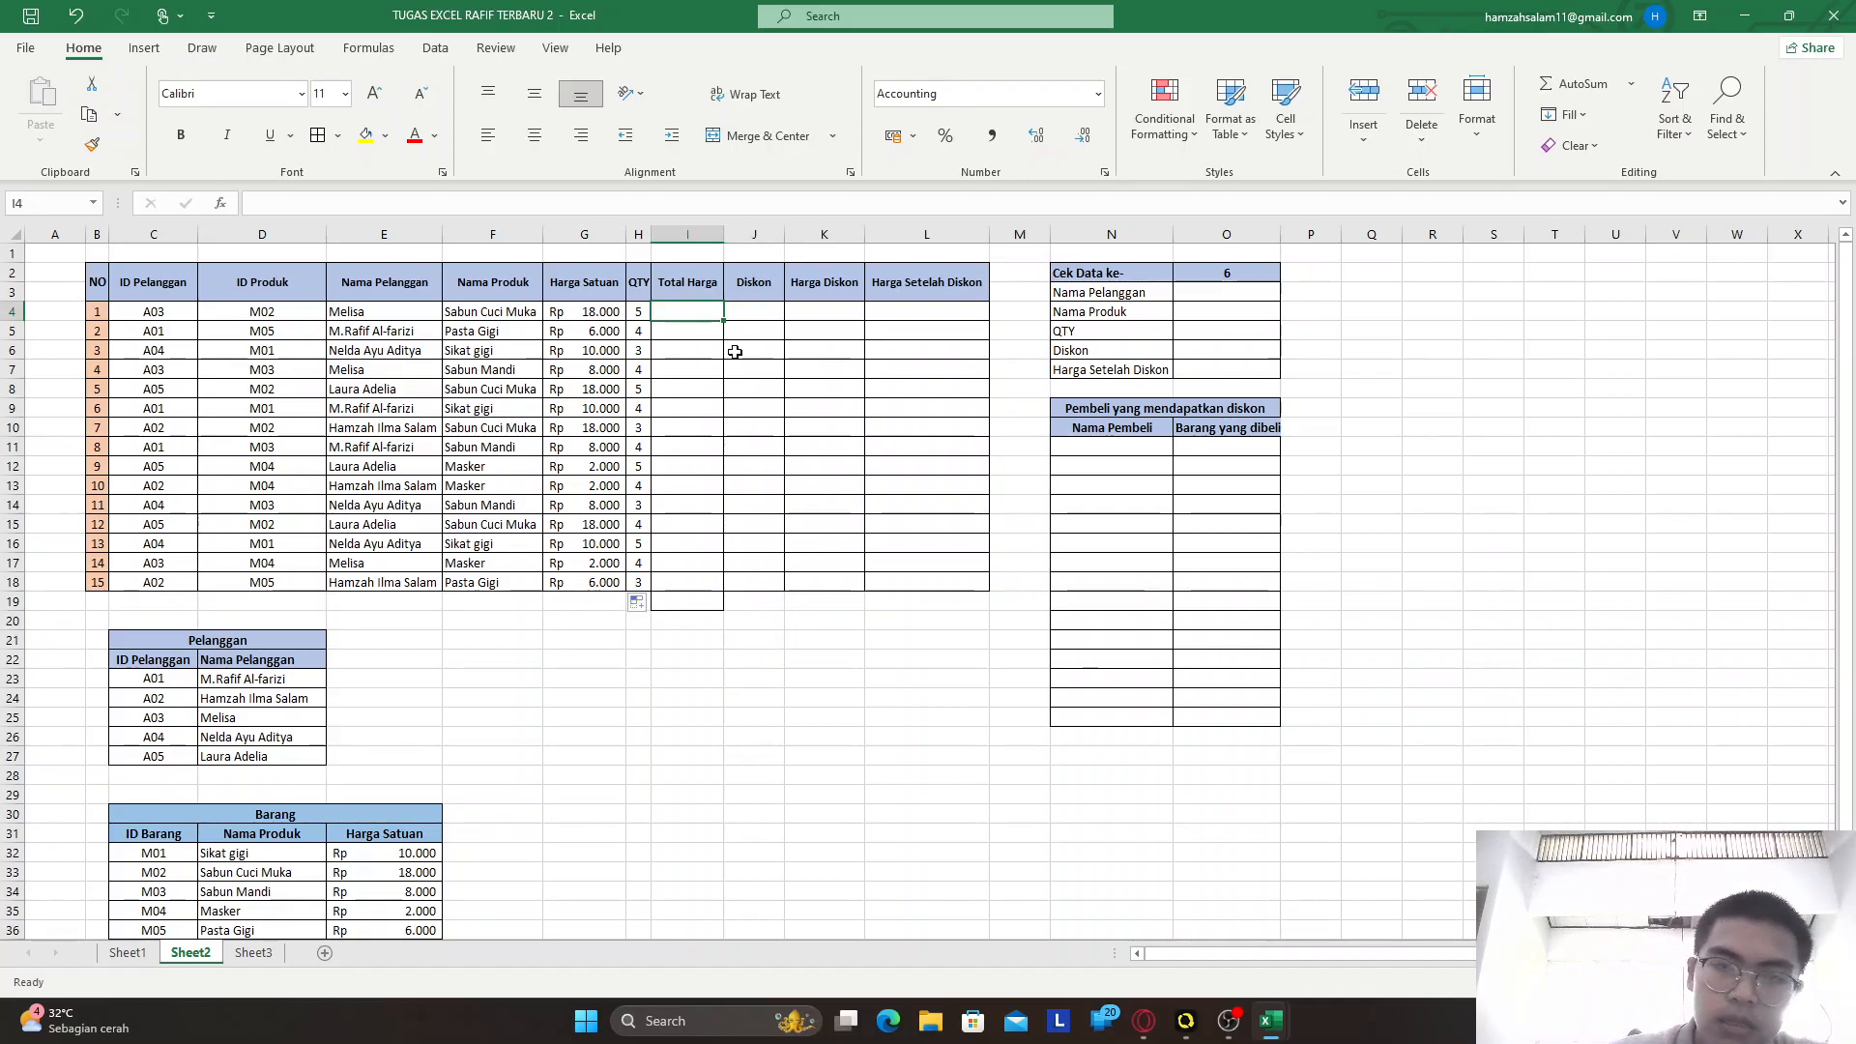
type("=")
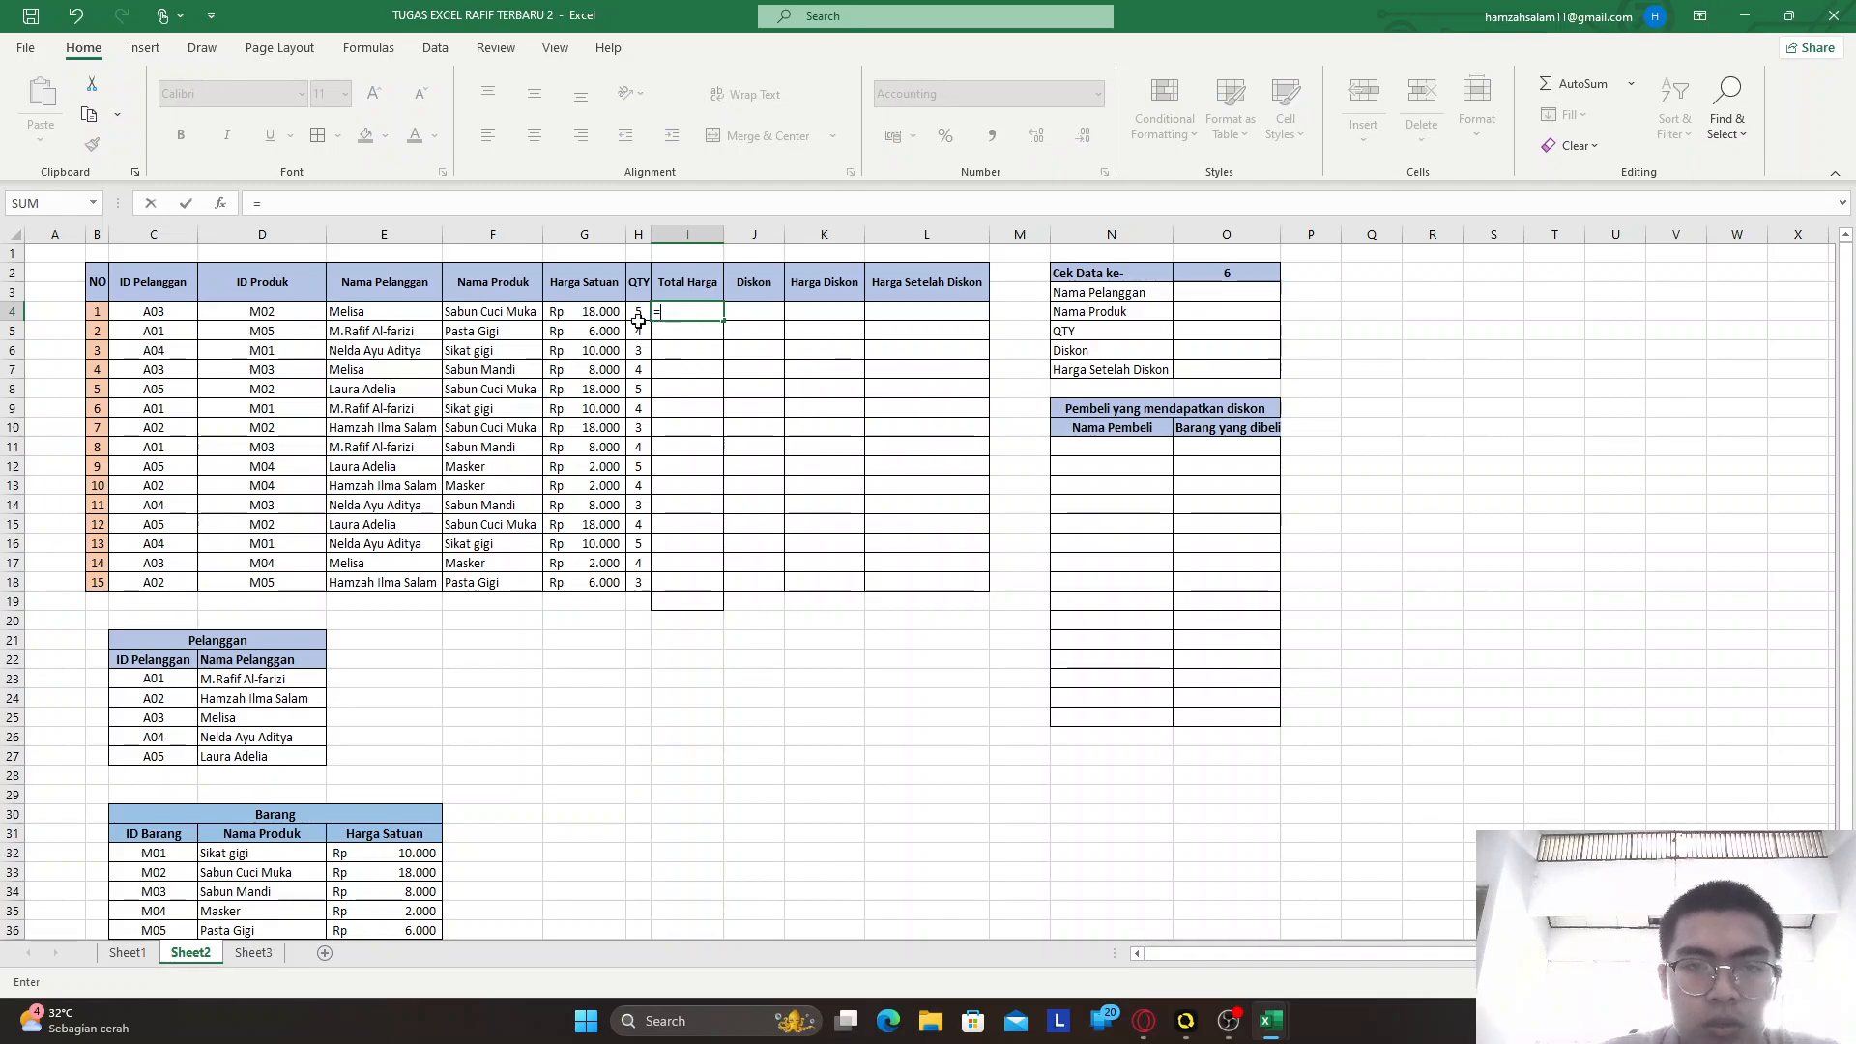
left_click(564, 316)
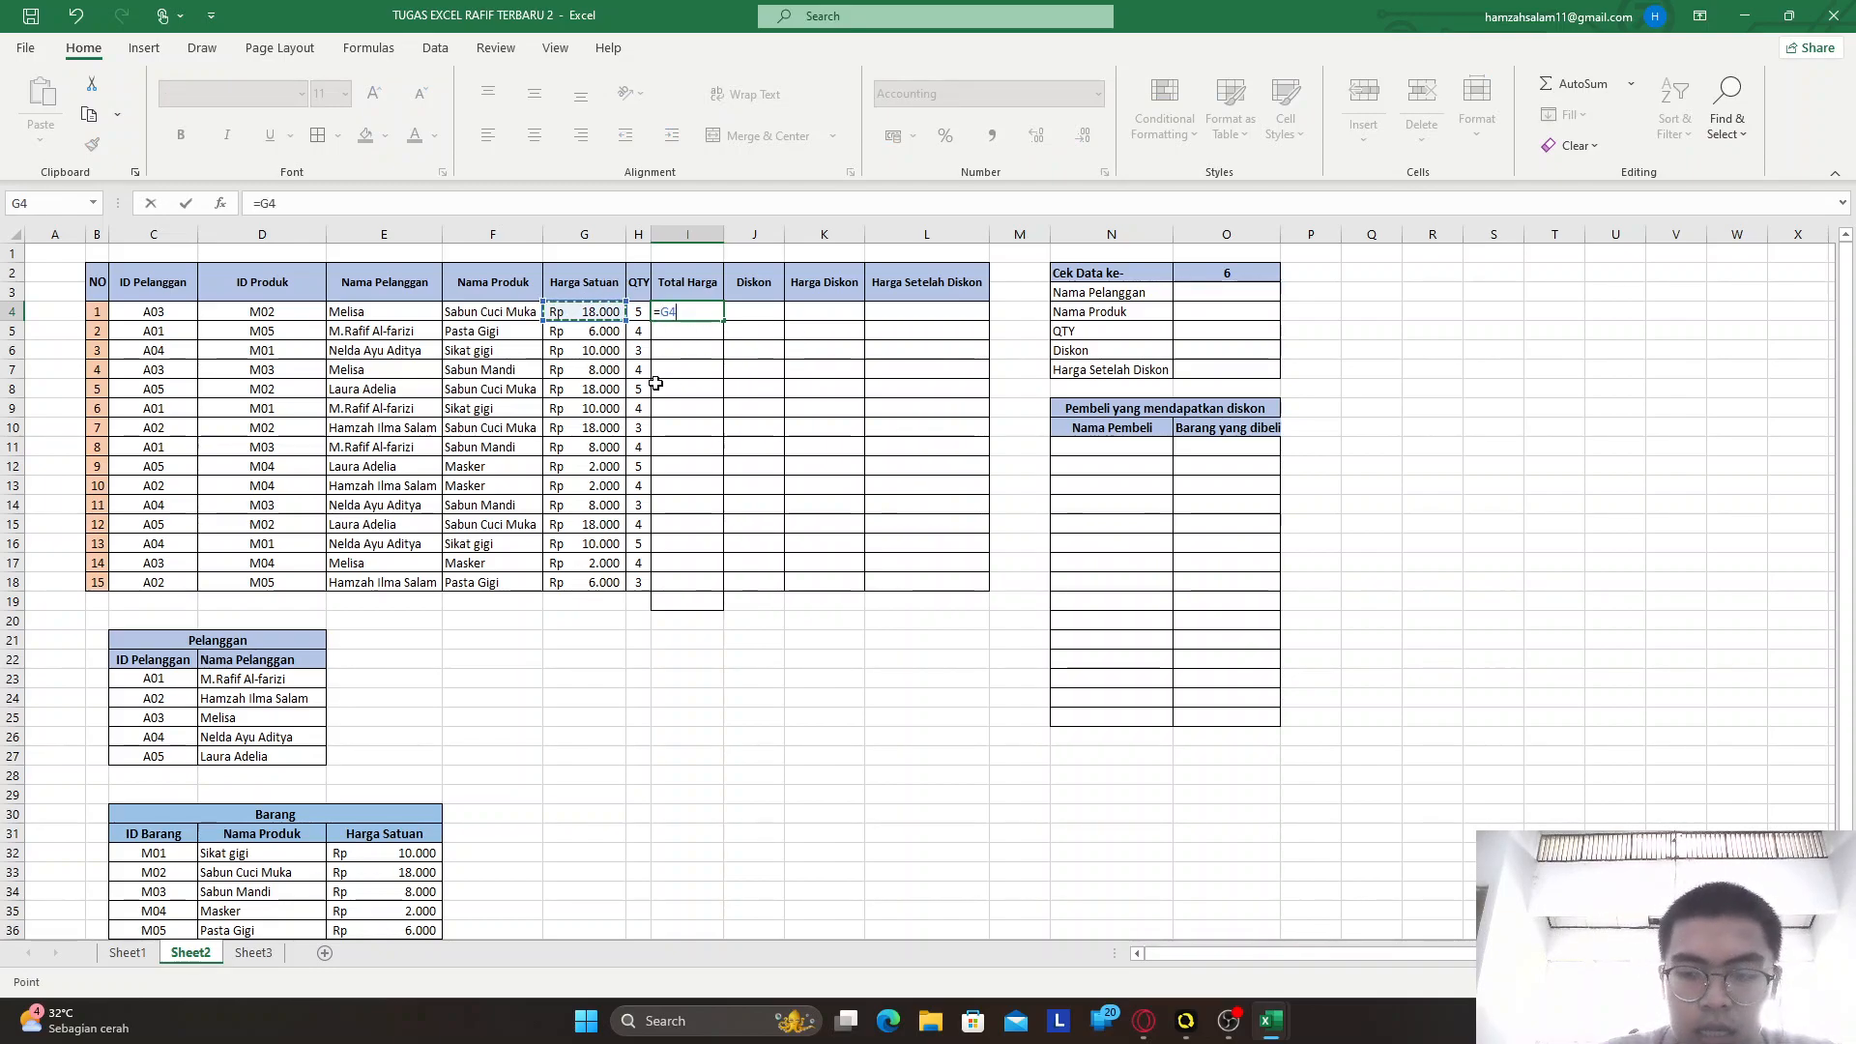
type("*")
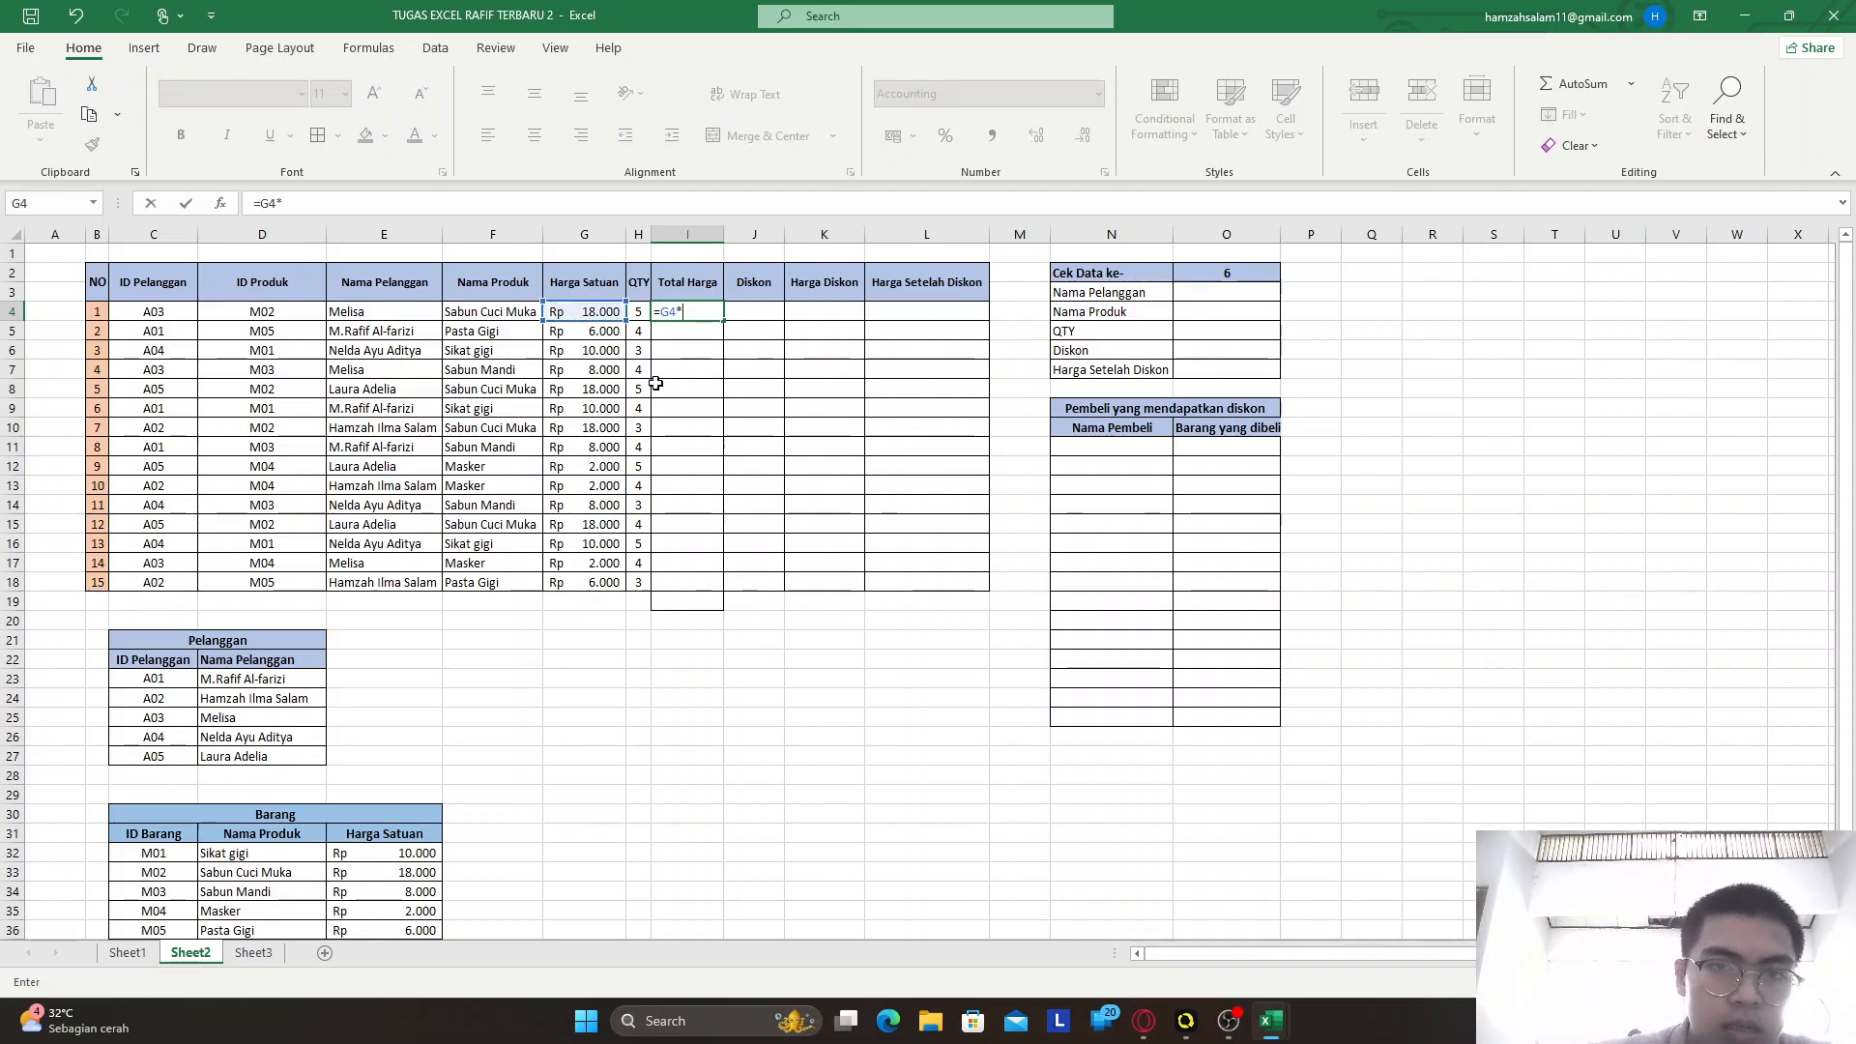
left_click(639, 315)
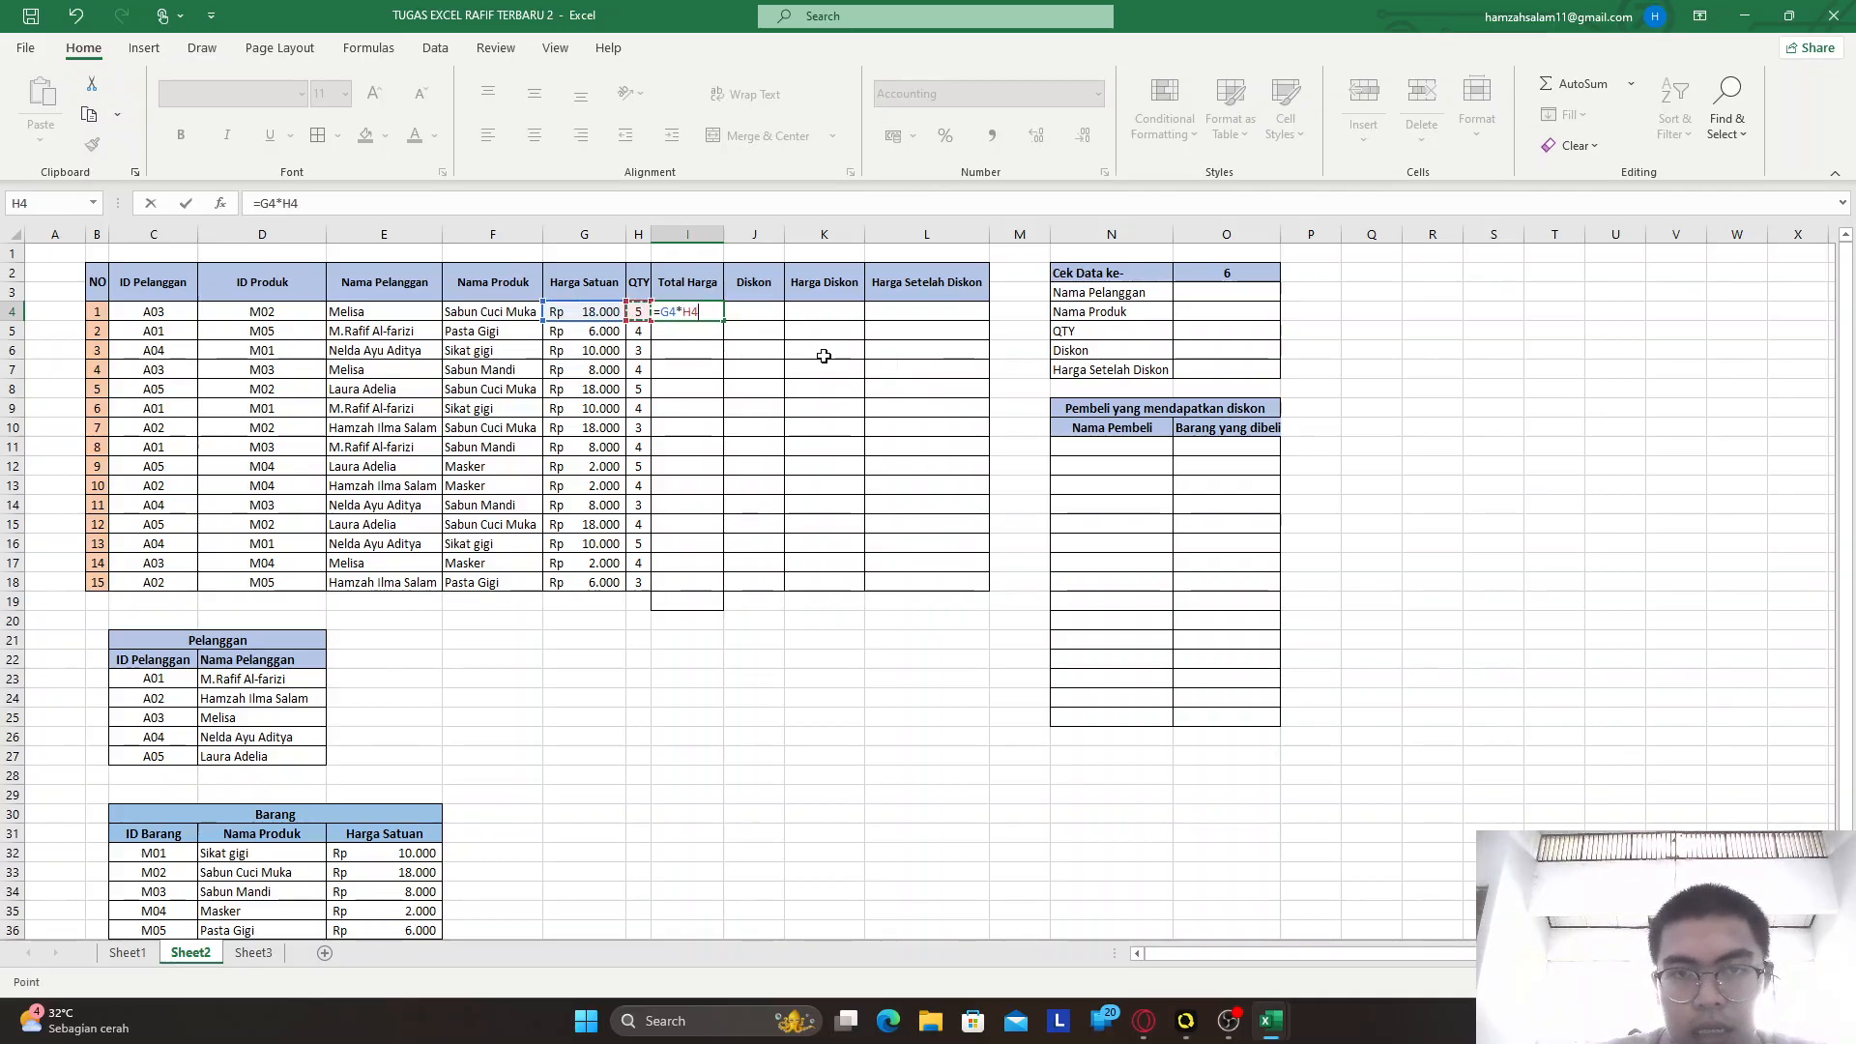
key("Return")
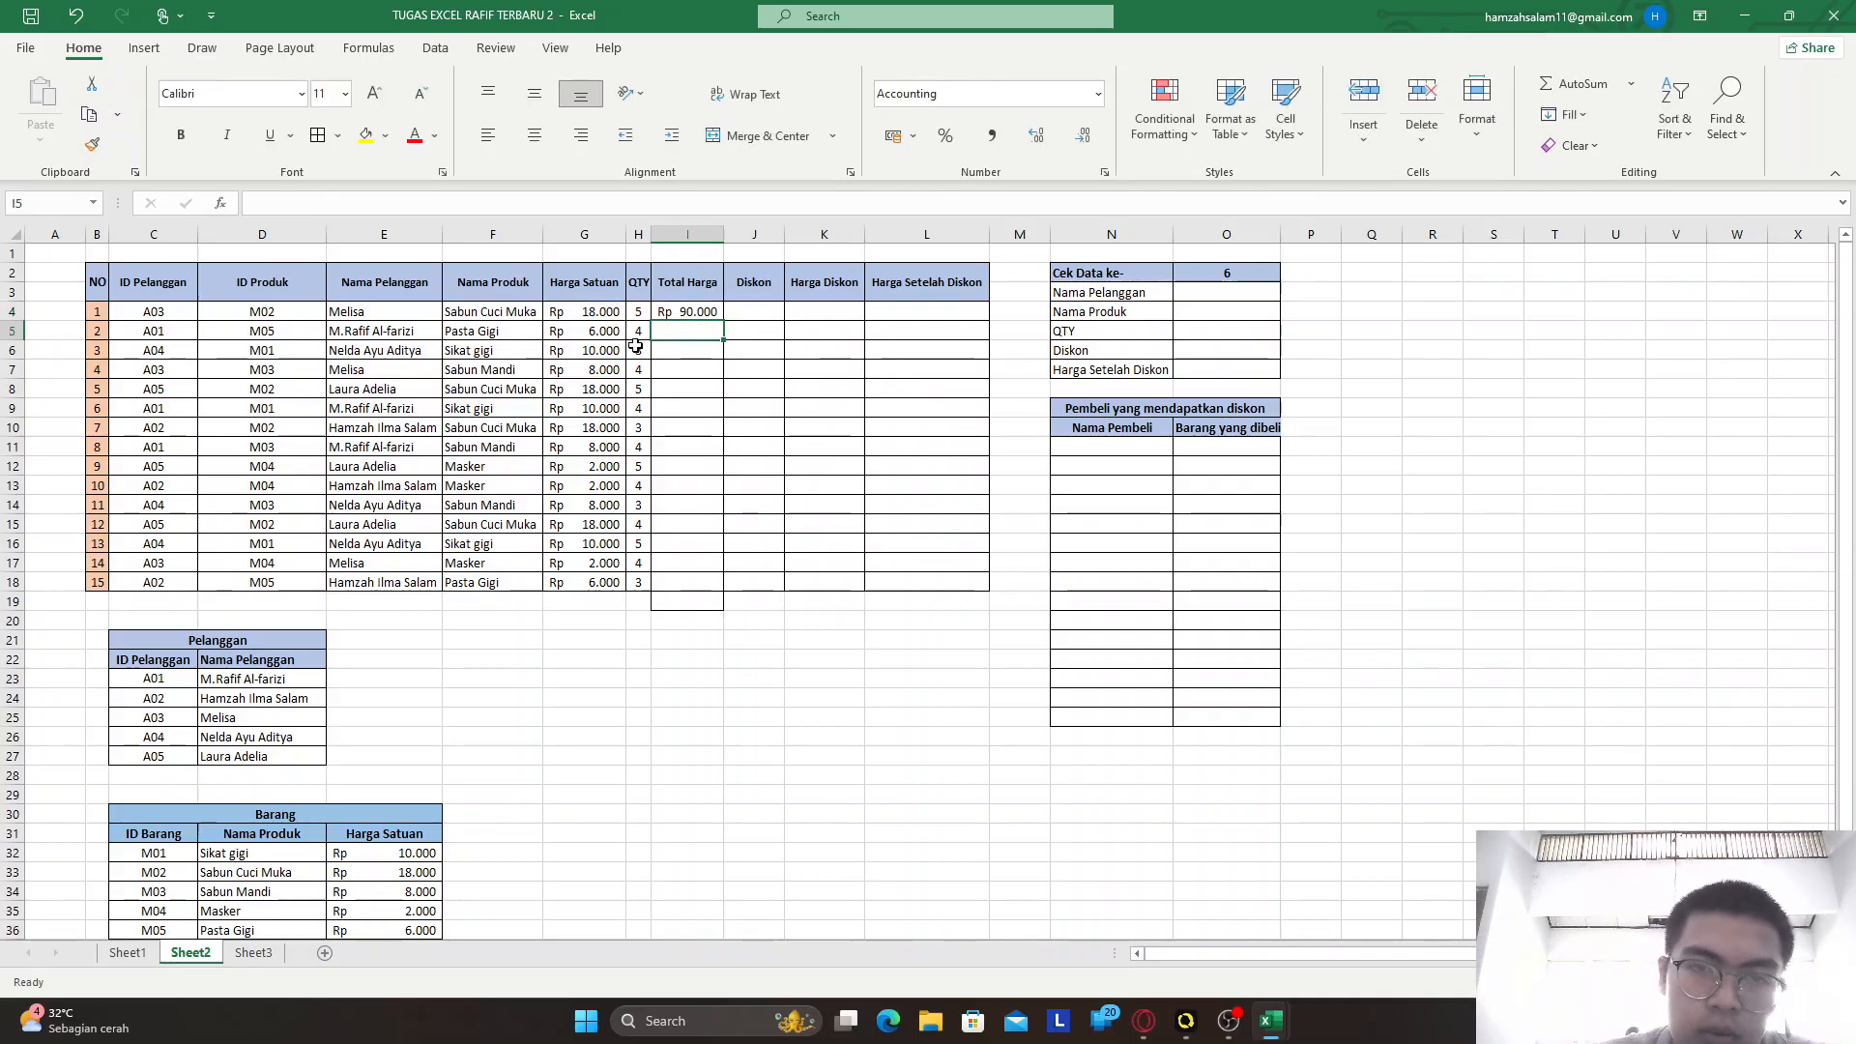
Fill the I4 multiplication formula down the Total Harga column to row 18
left_click(672, 311)
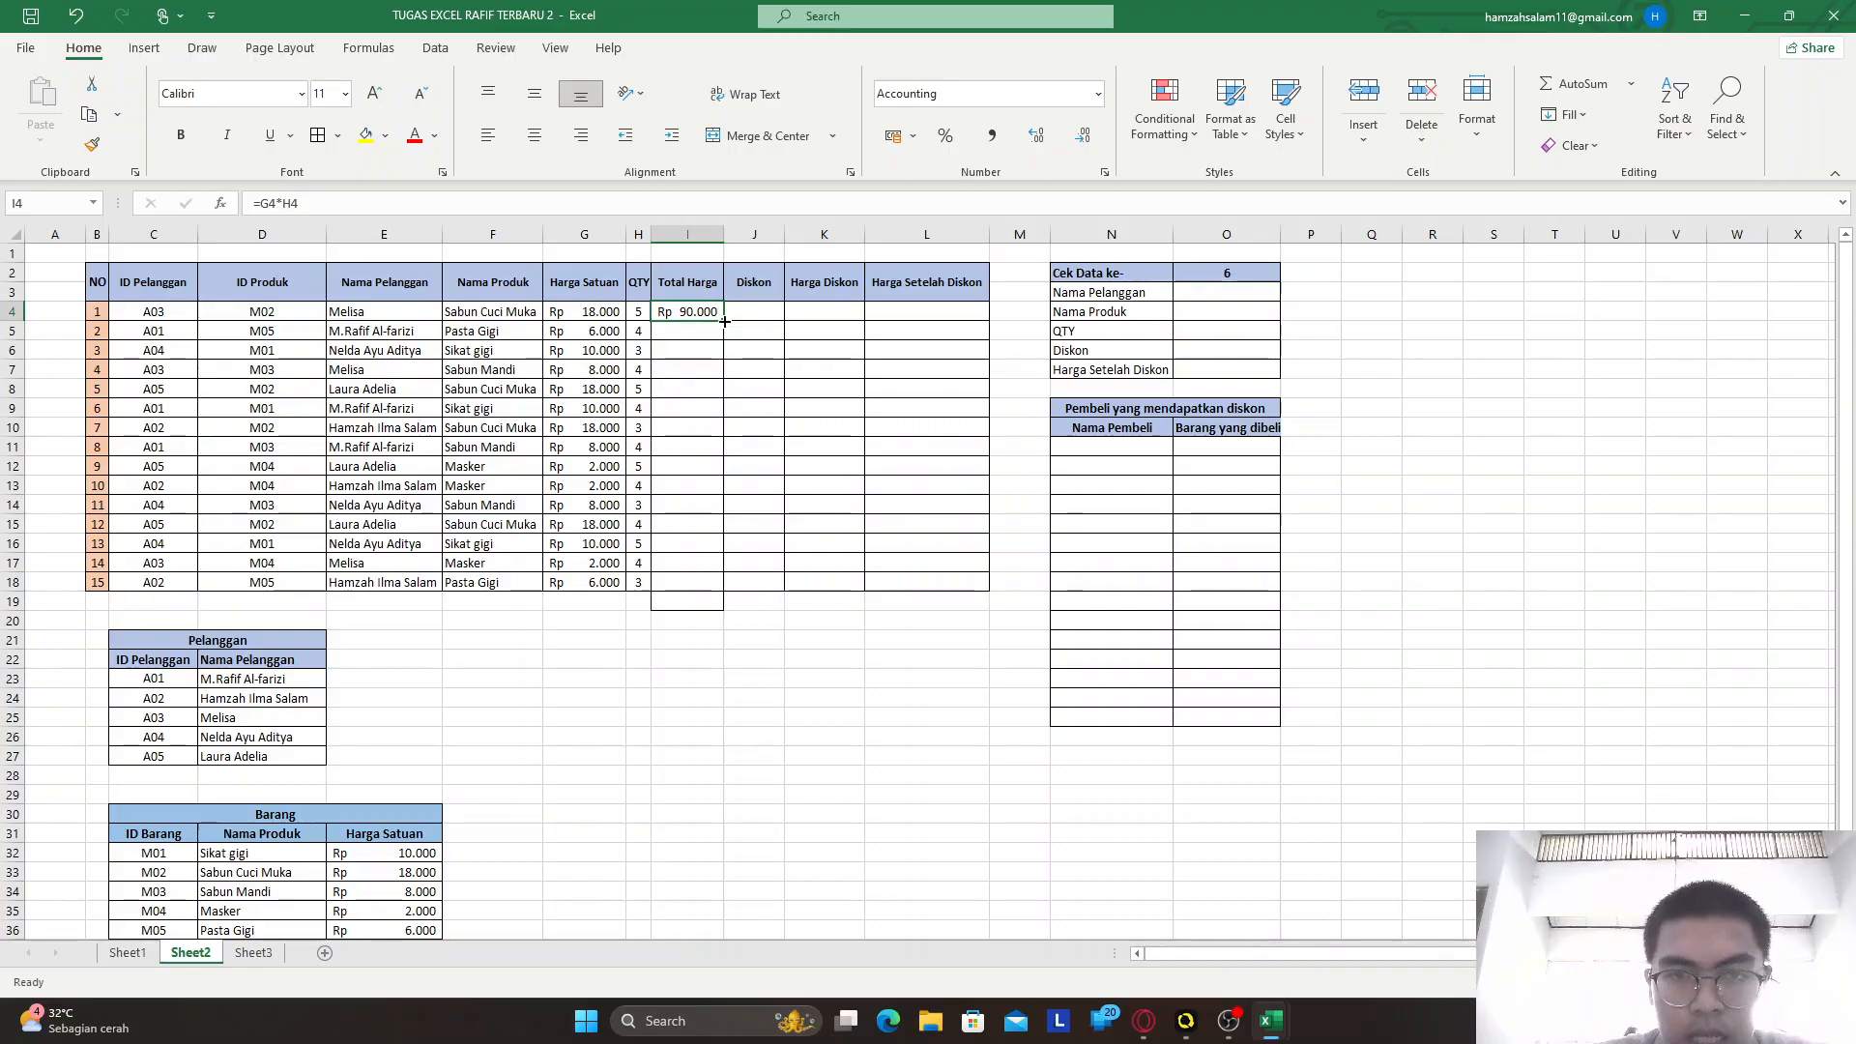
double_click(722, 320)
left_click(789, 619)
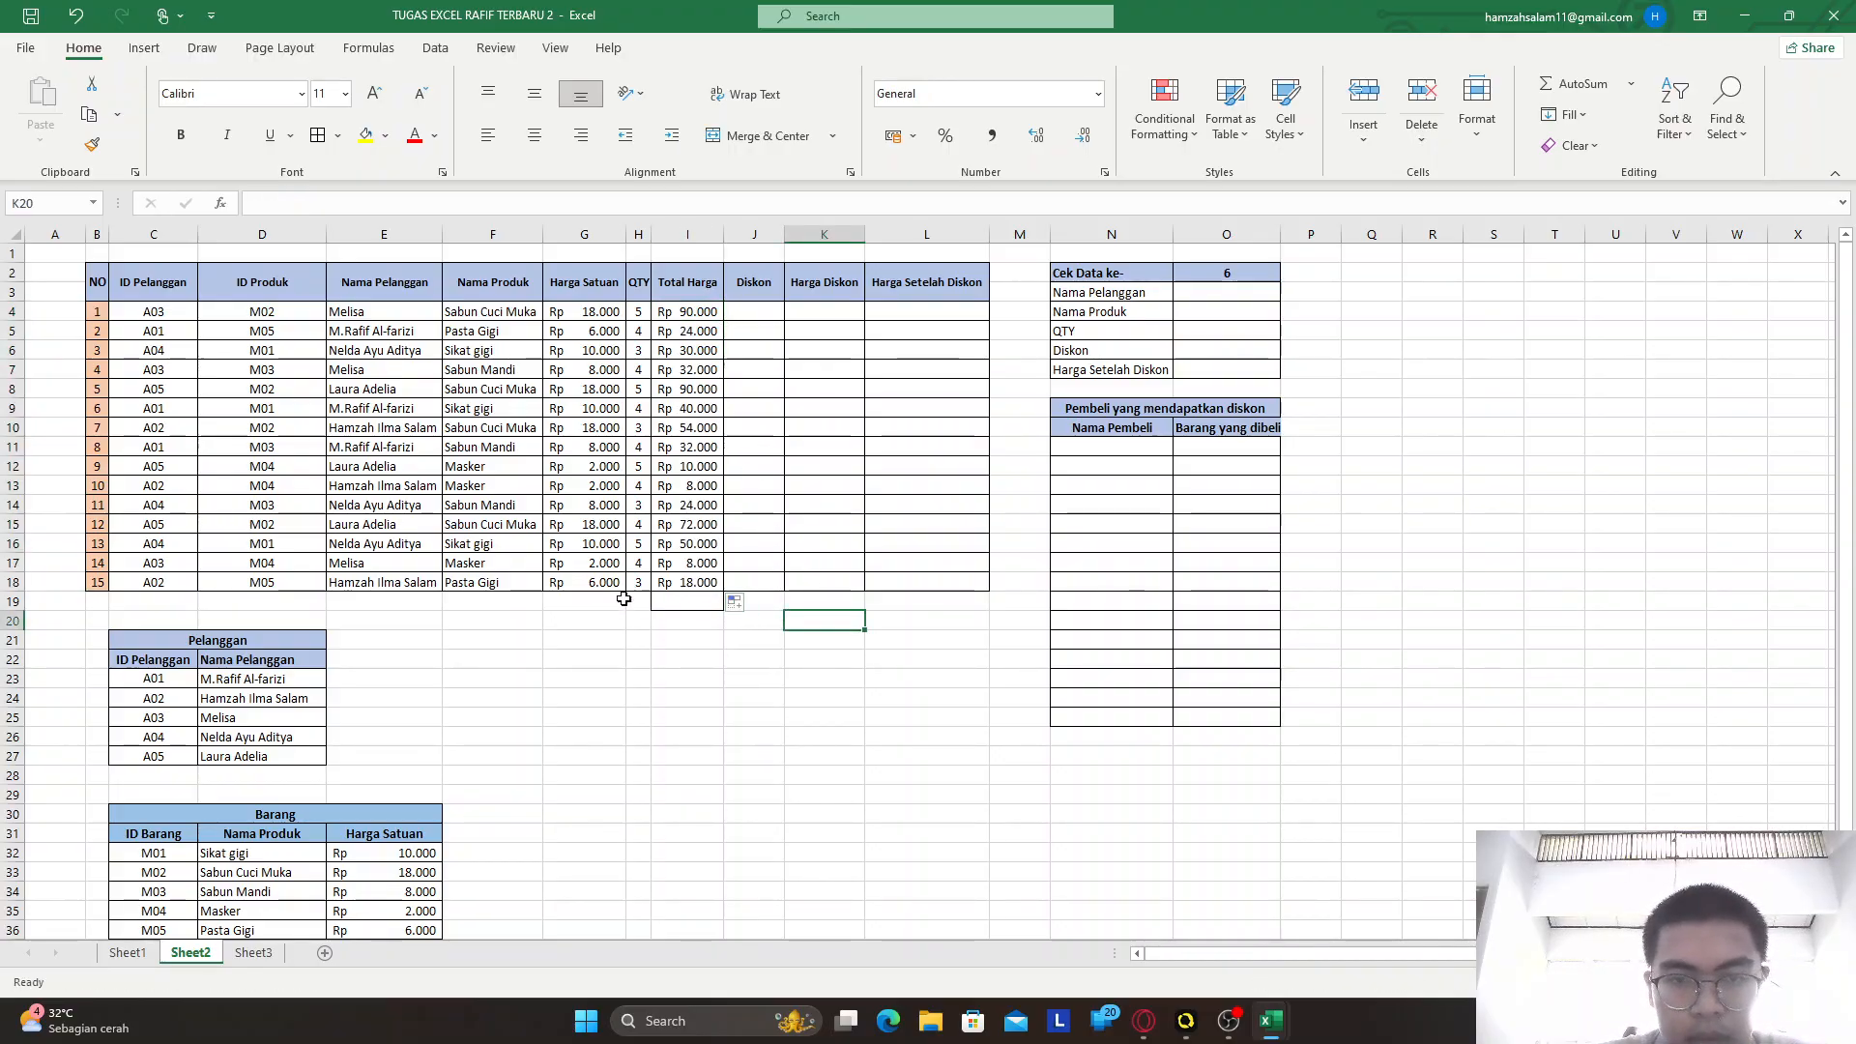
Enter =AVERAGE(I4:I18) in I19 to average the Total Harga column
left_click(668, 608)
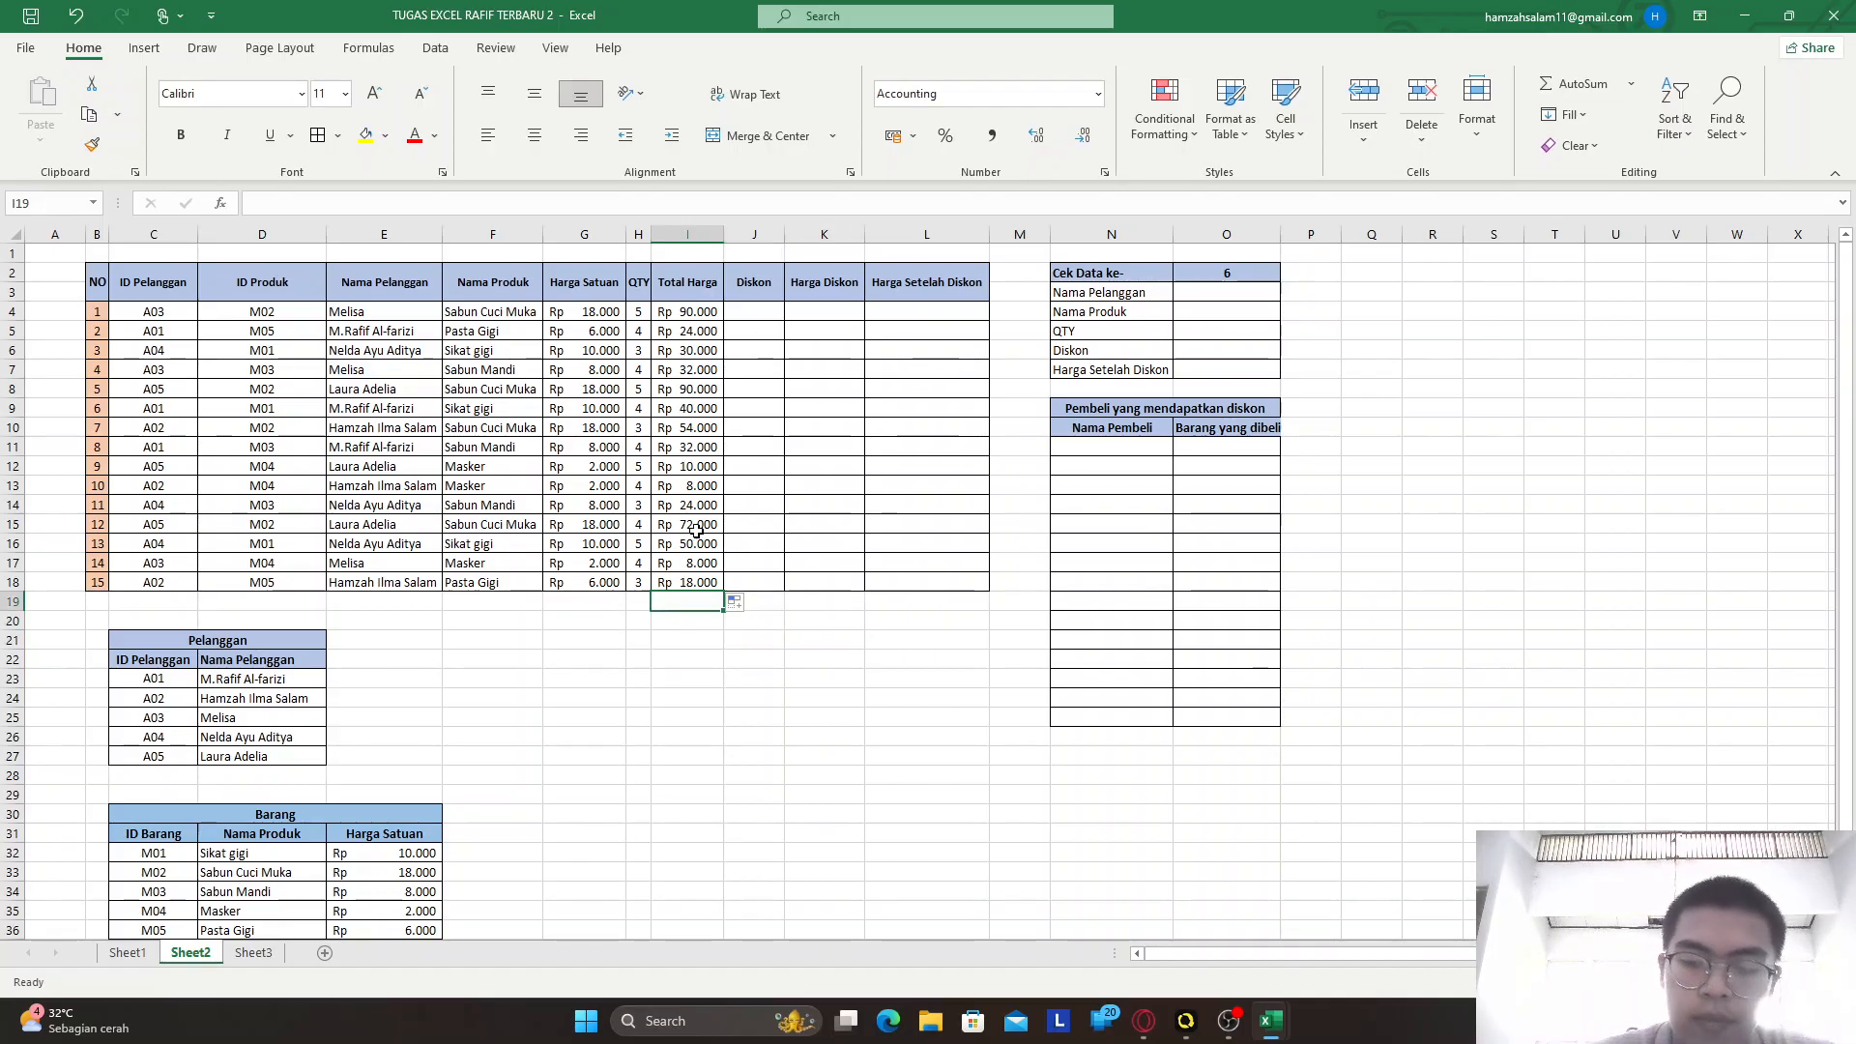
type("=AVER")
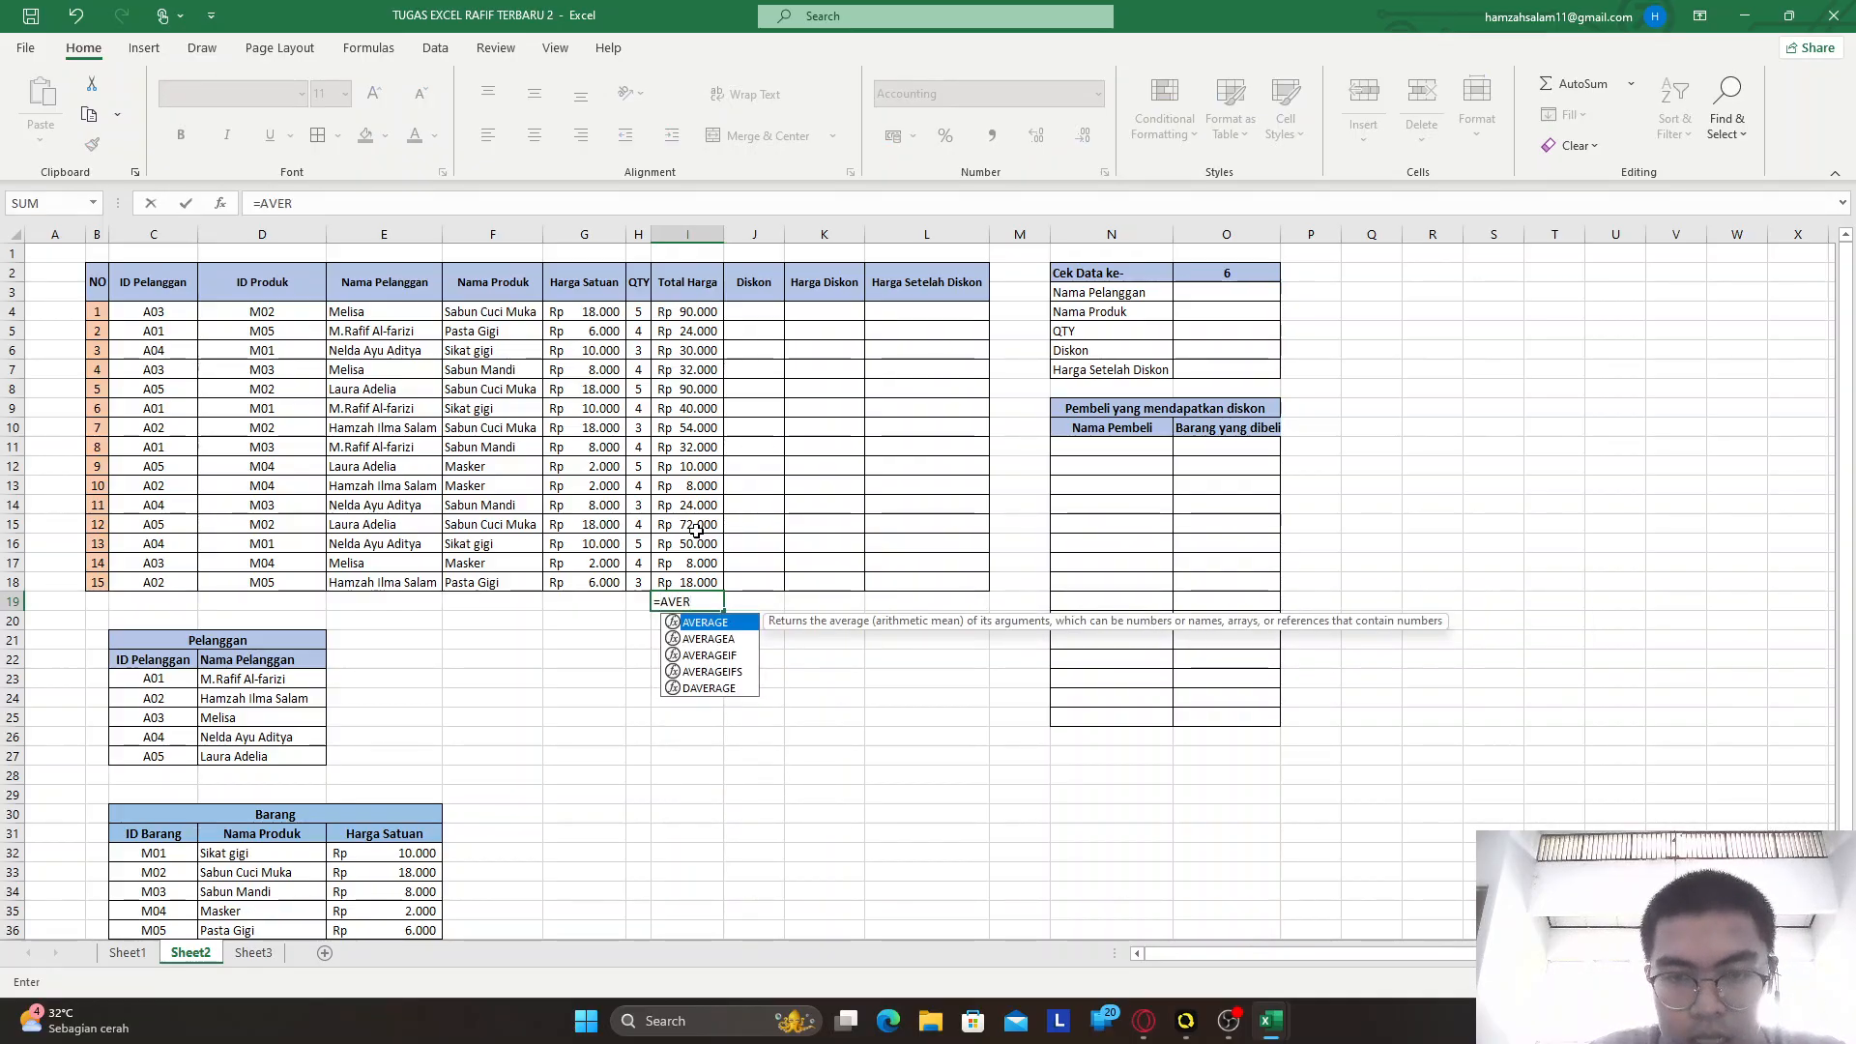
type("AGE")
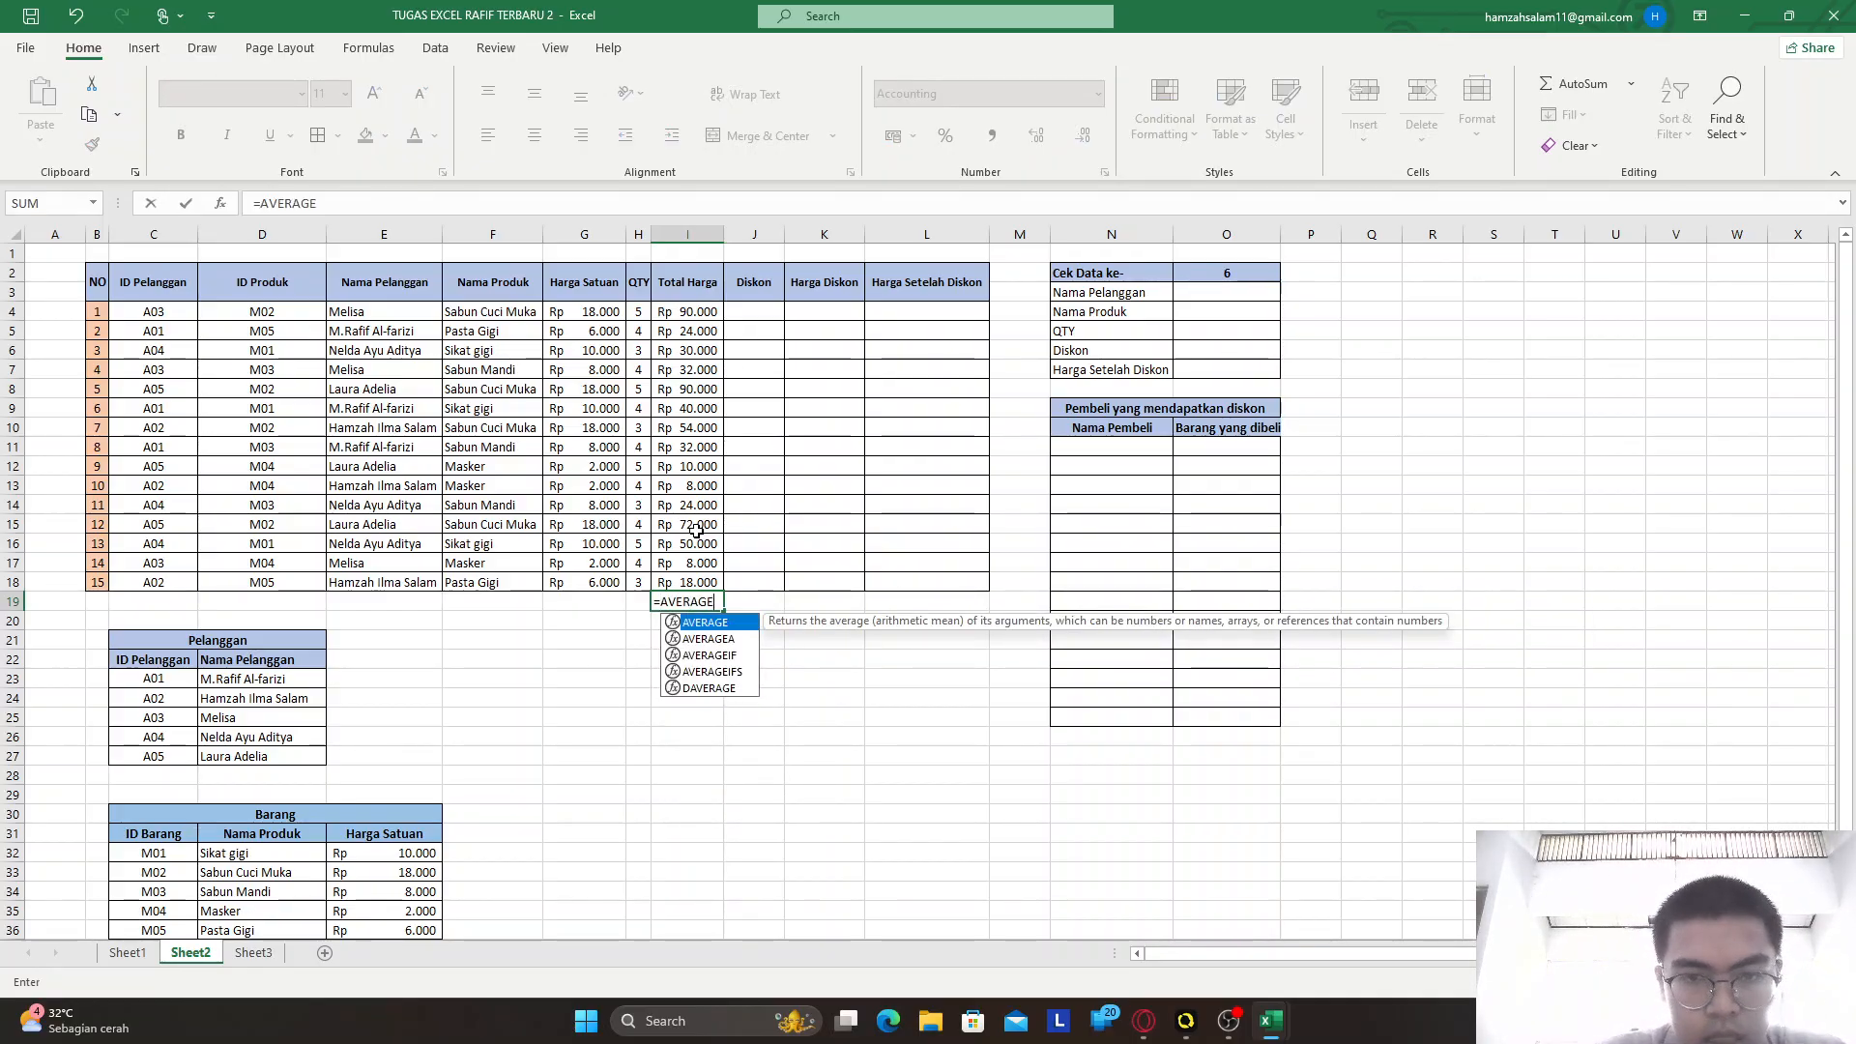
type("(")
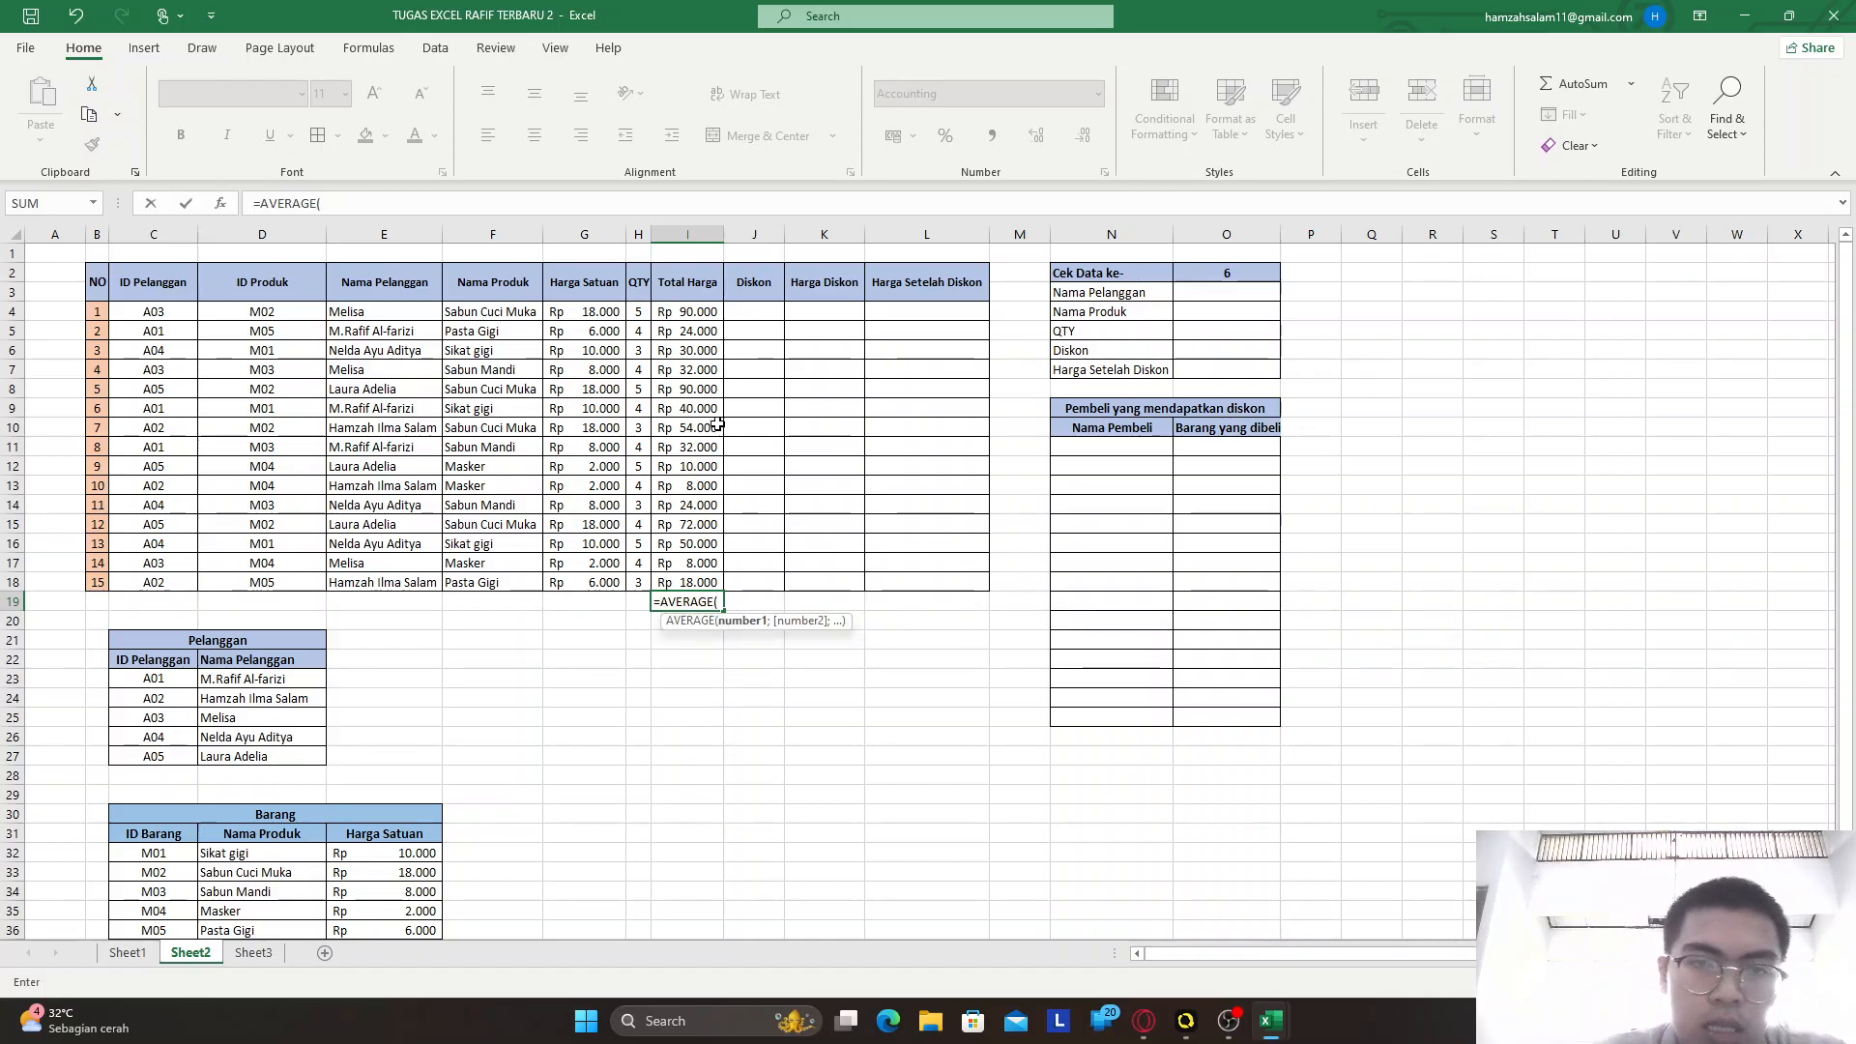
left_click_drag(701, 366, 710, 582)
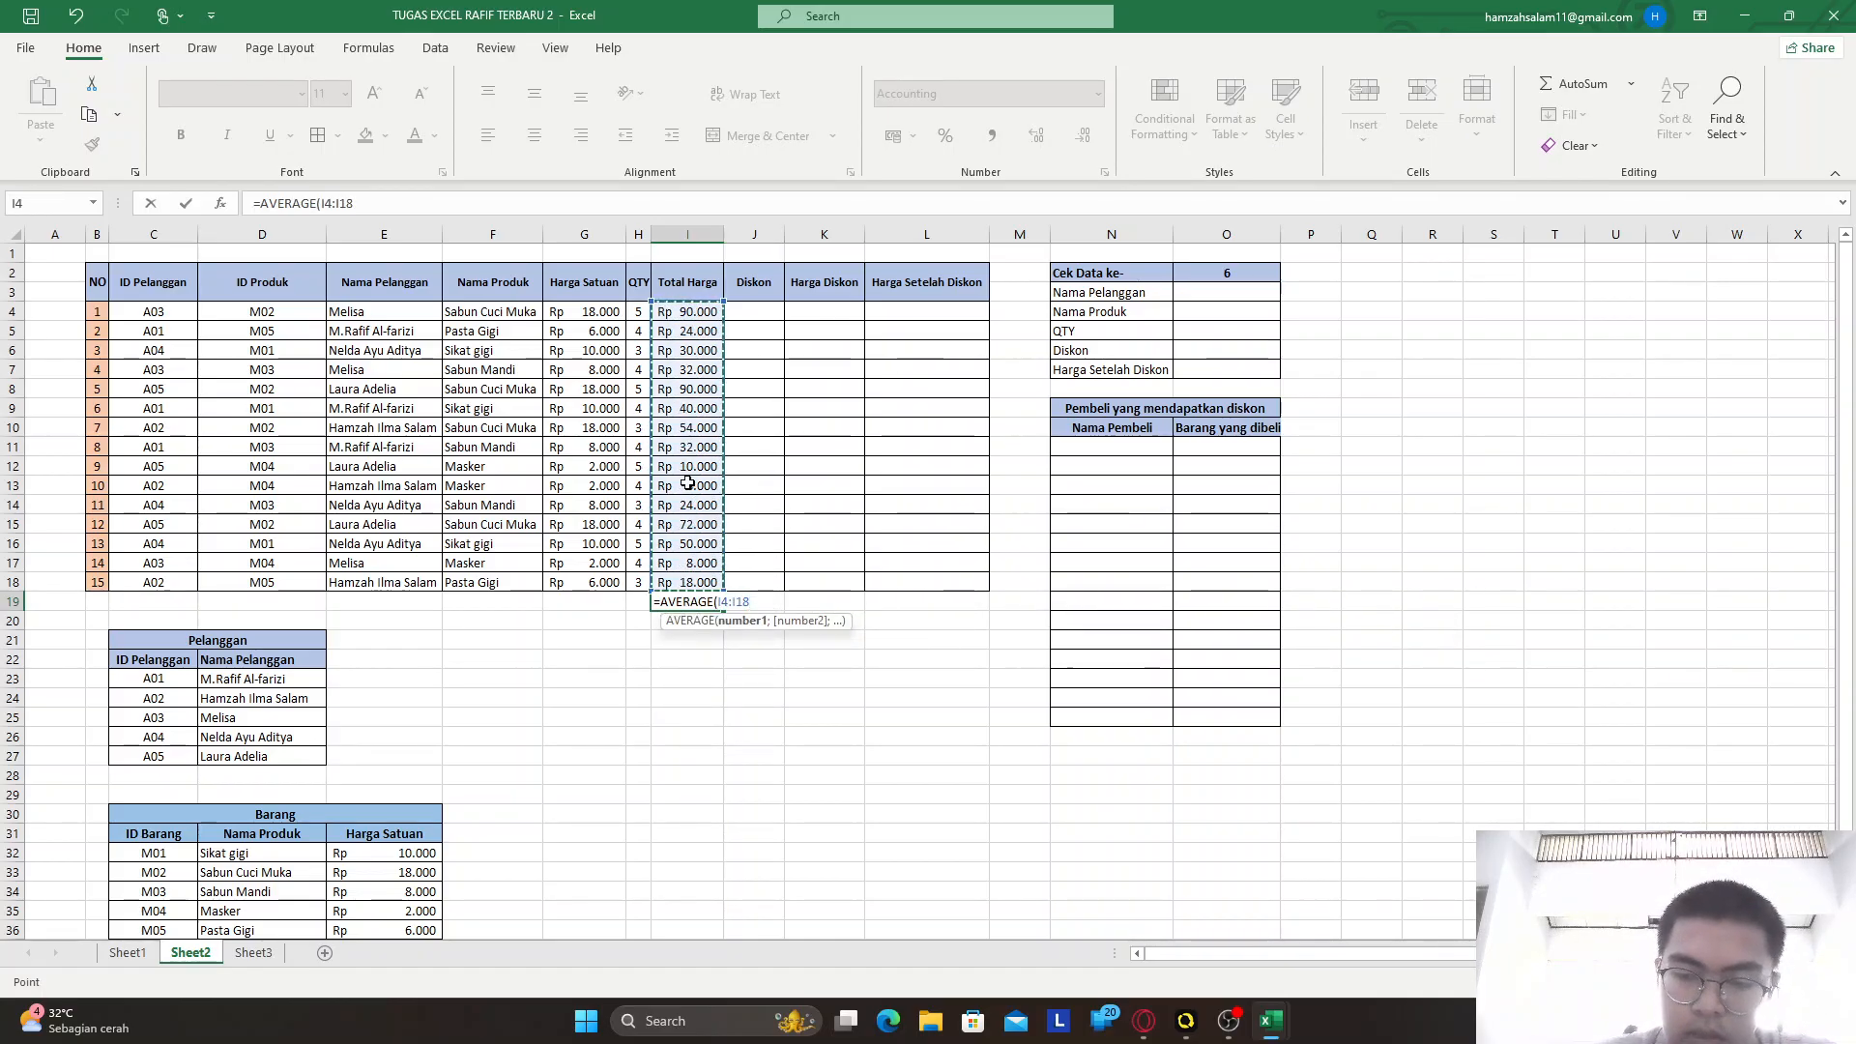
type(")")
key("Return")
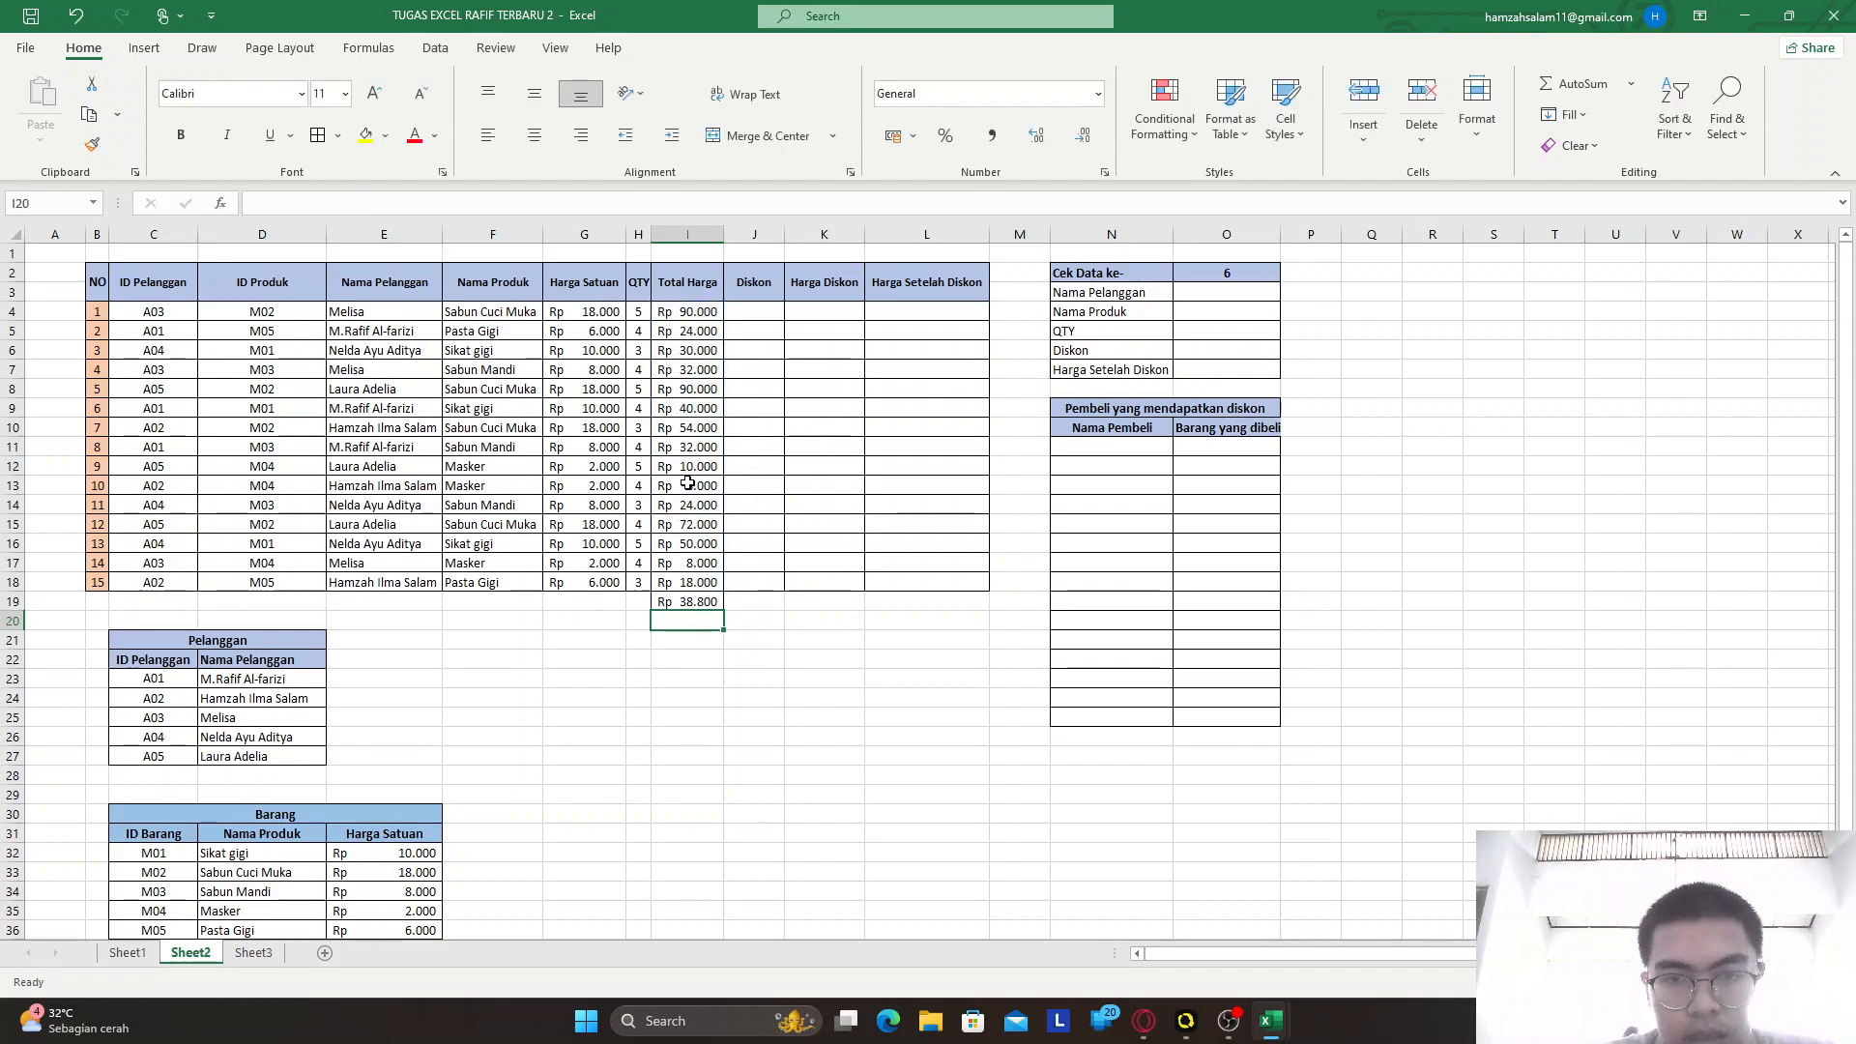
left_click(689, 601)
left_click(687, 657)
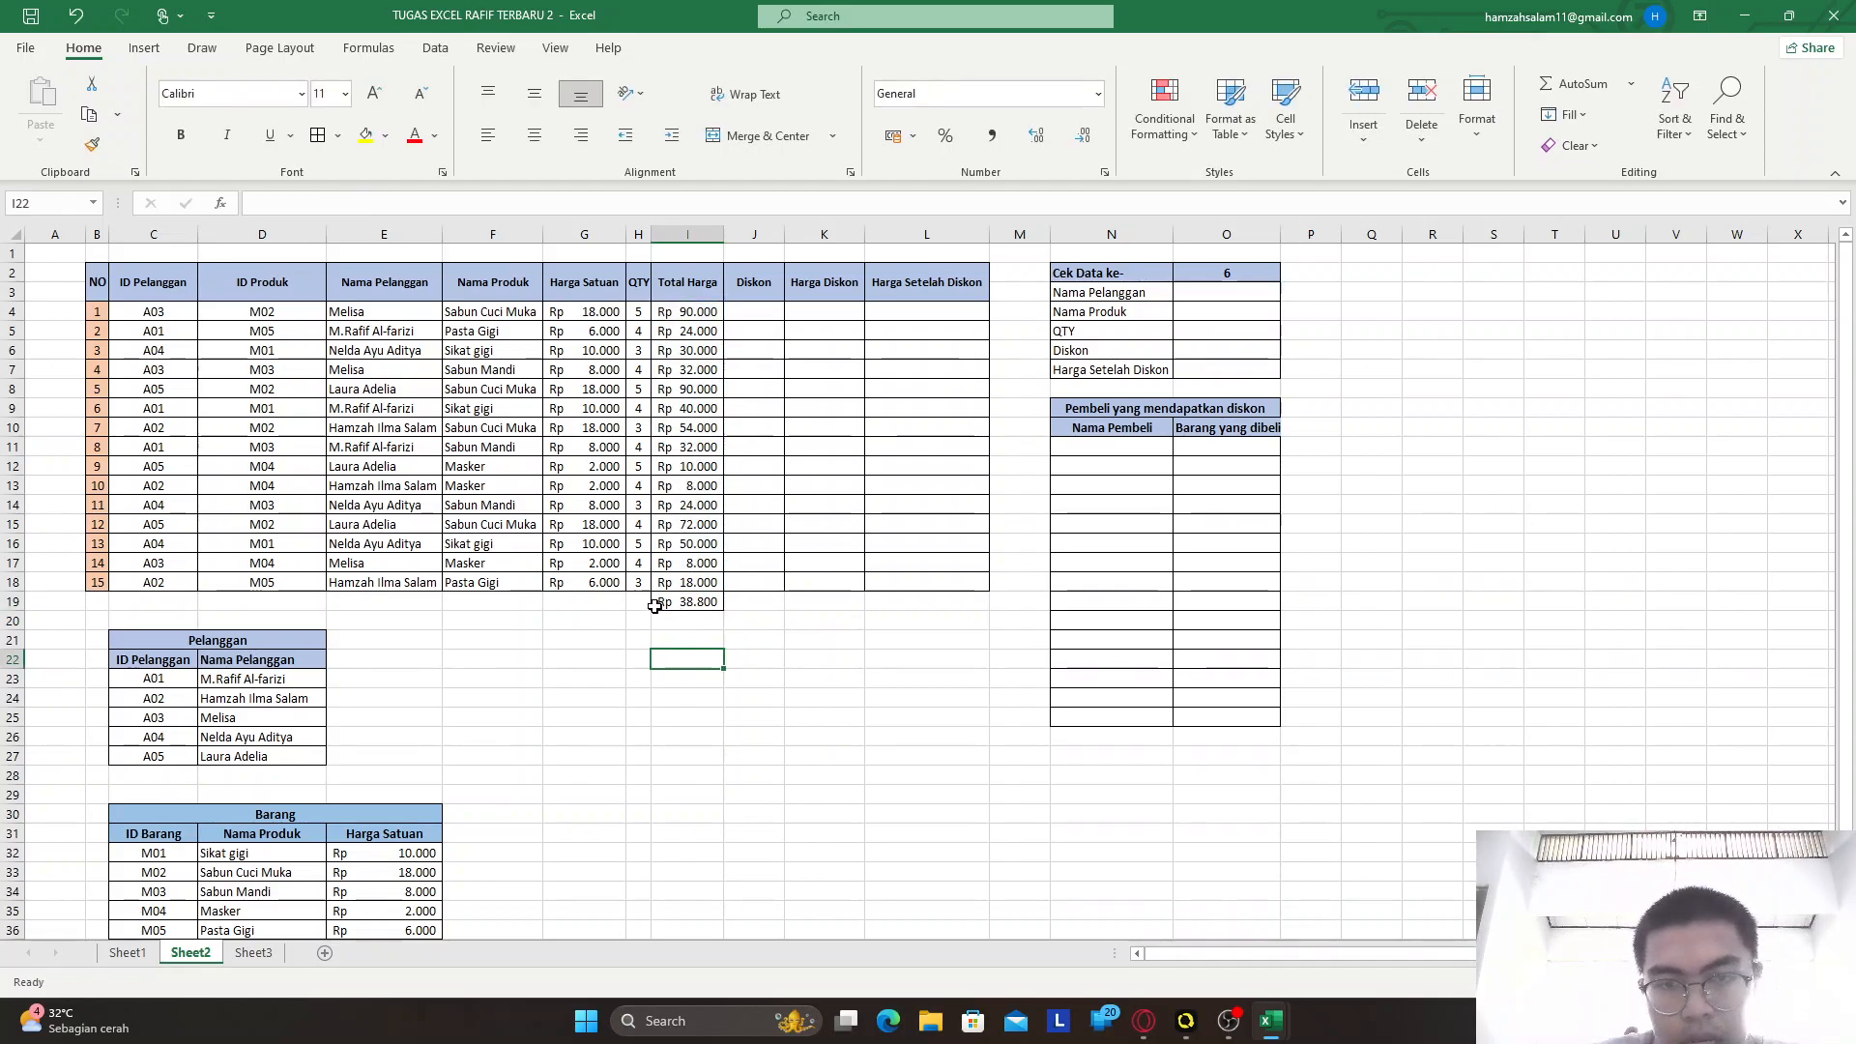
Enter =IF(I4>=I19;15%;0%) in J4 and fill it down the Diskon column to row 18
left_click(754, 311)
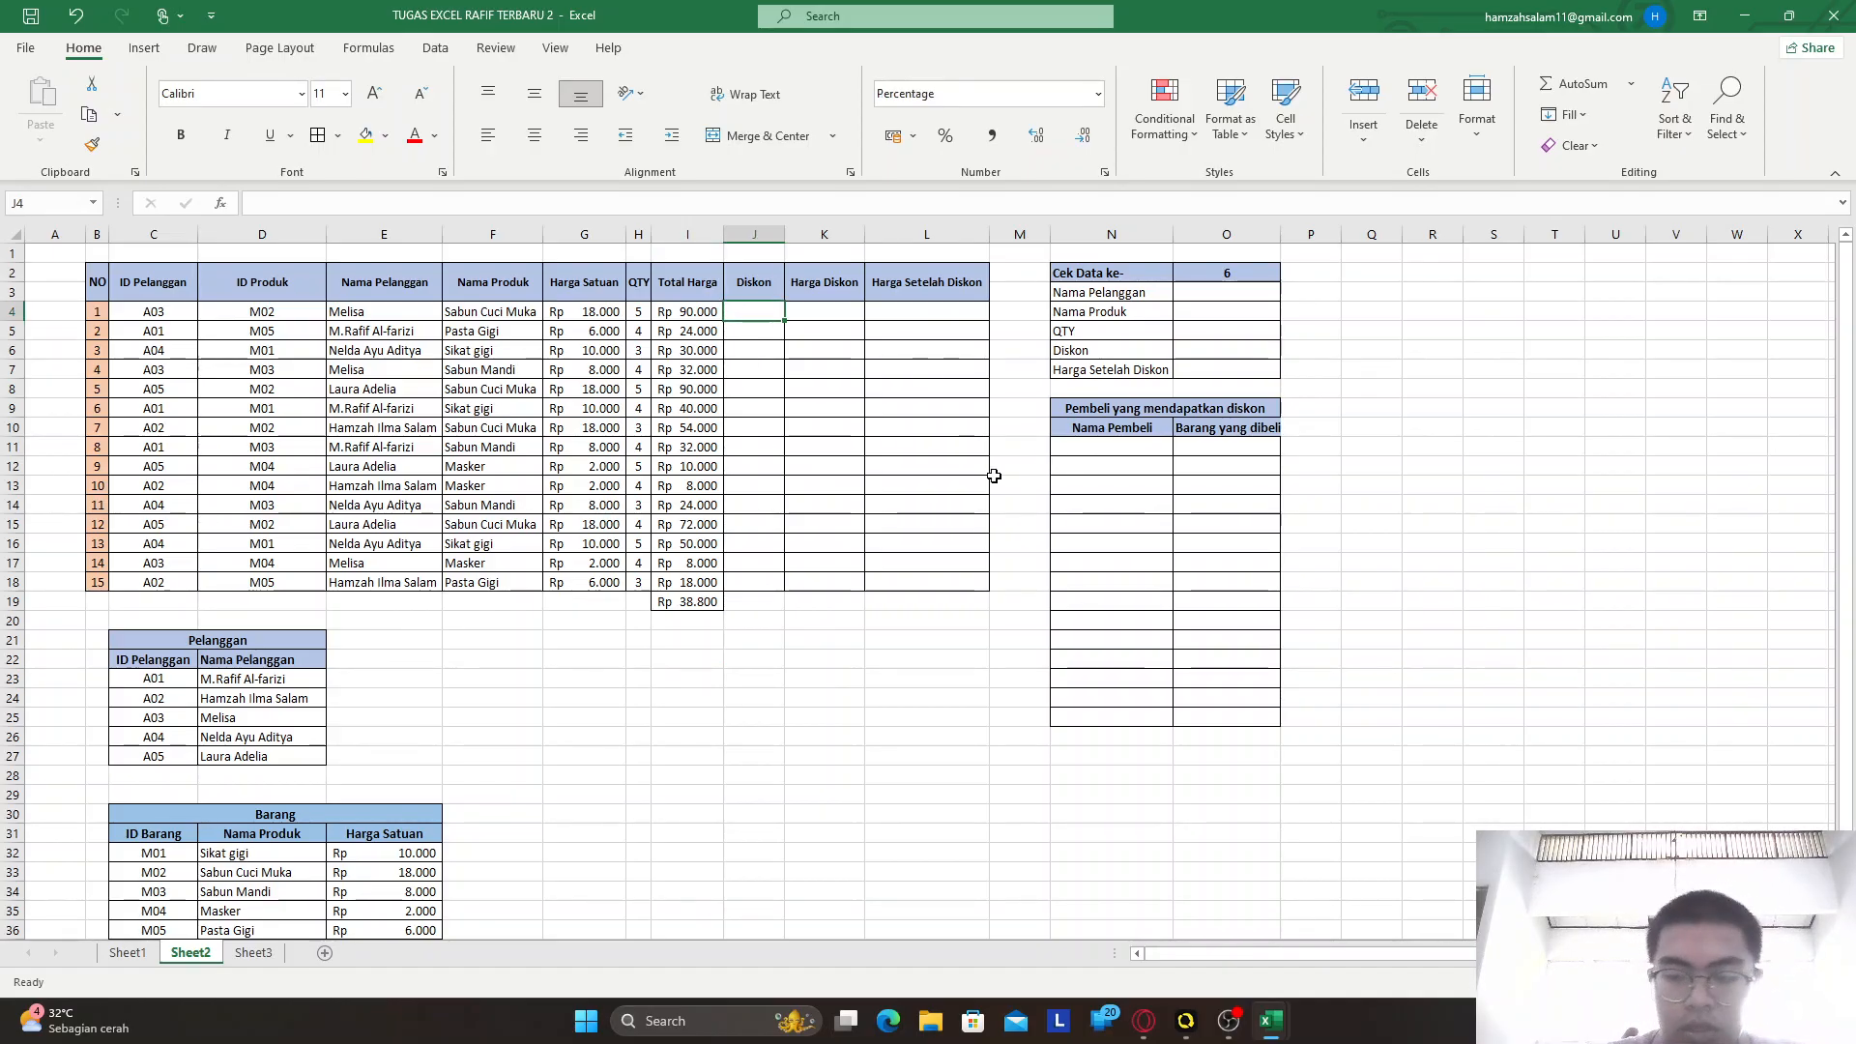
type("=IF")
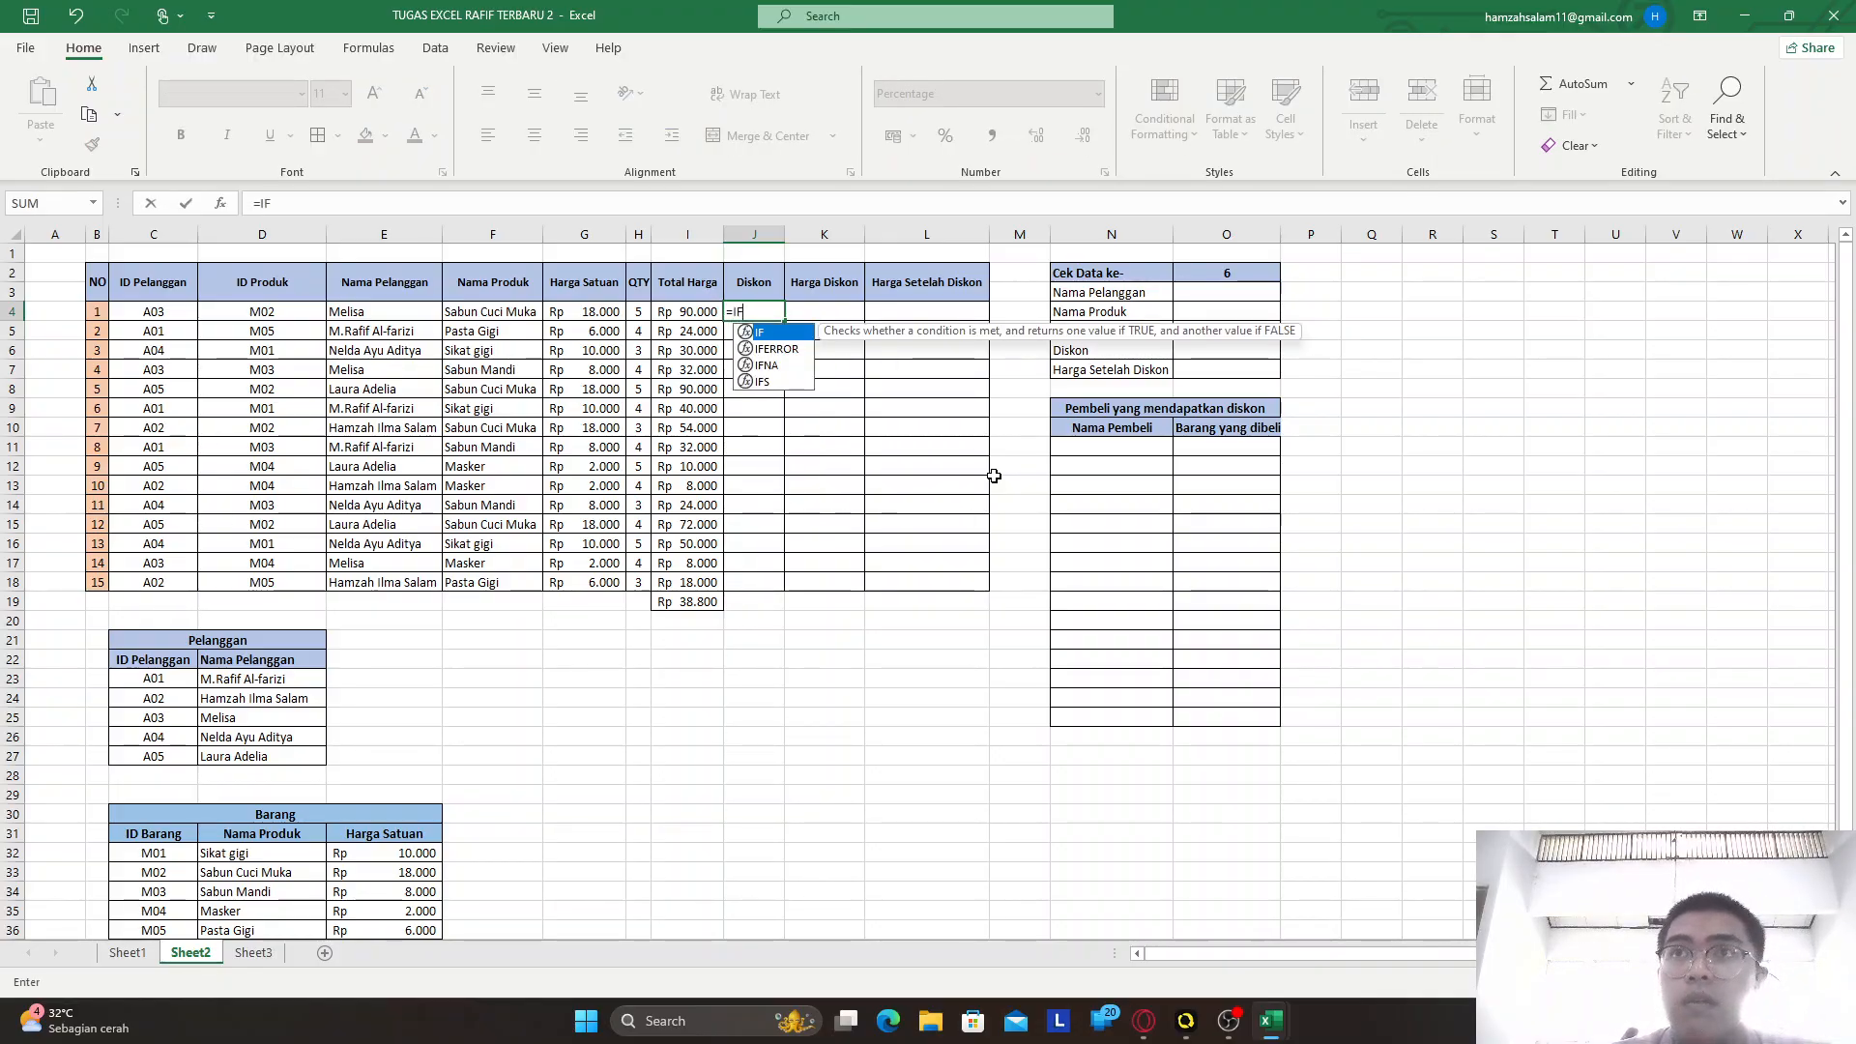
type("(")
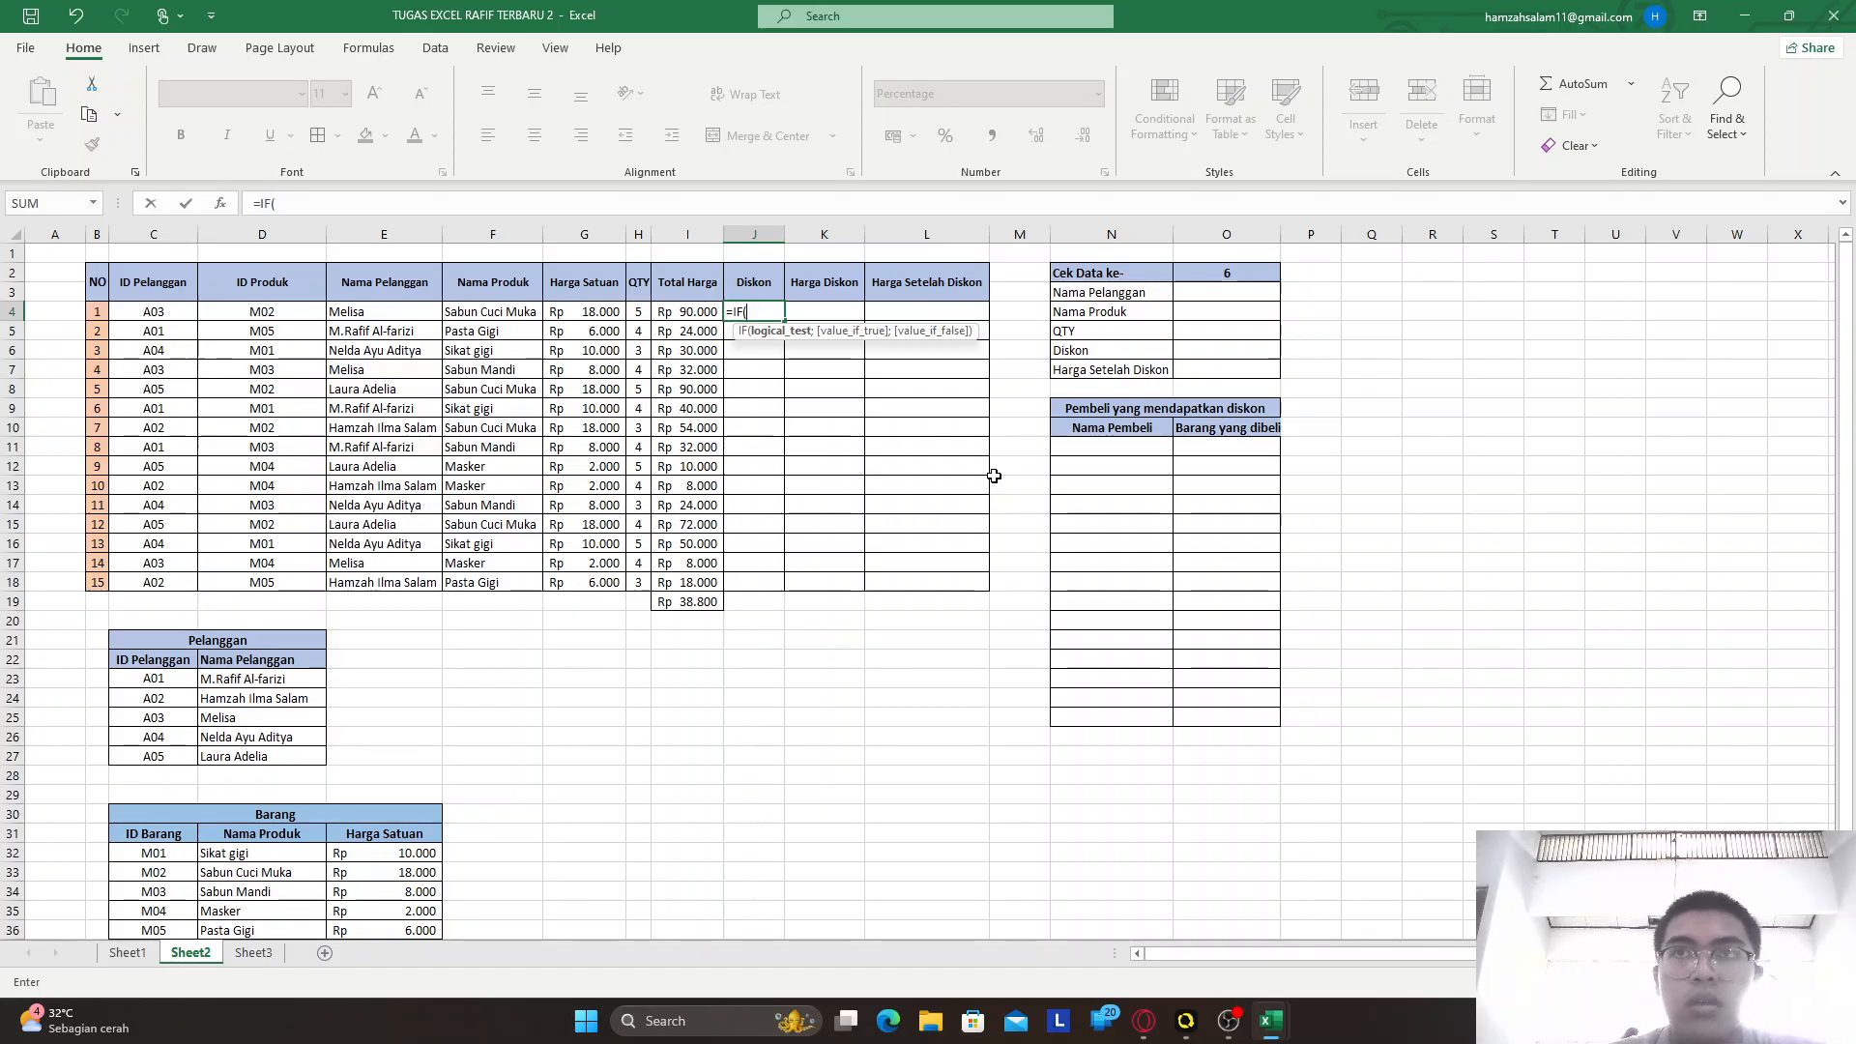
left_click(711, 315)
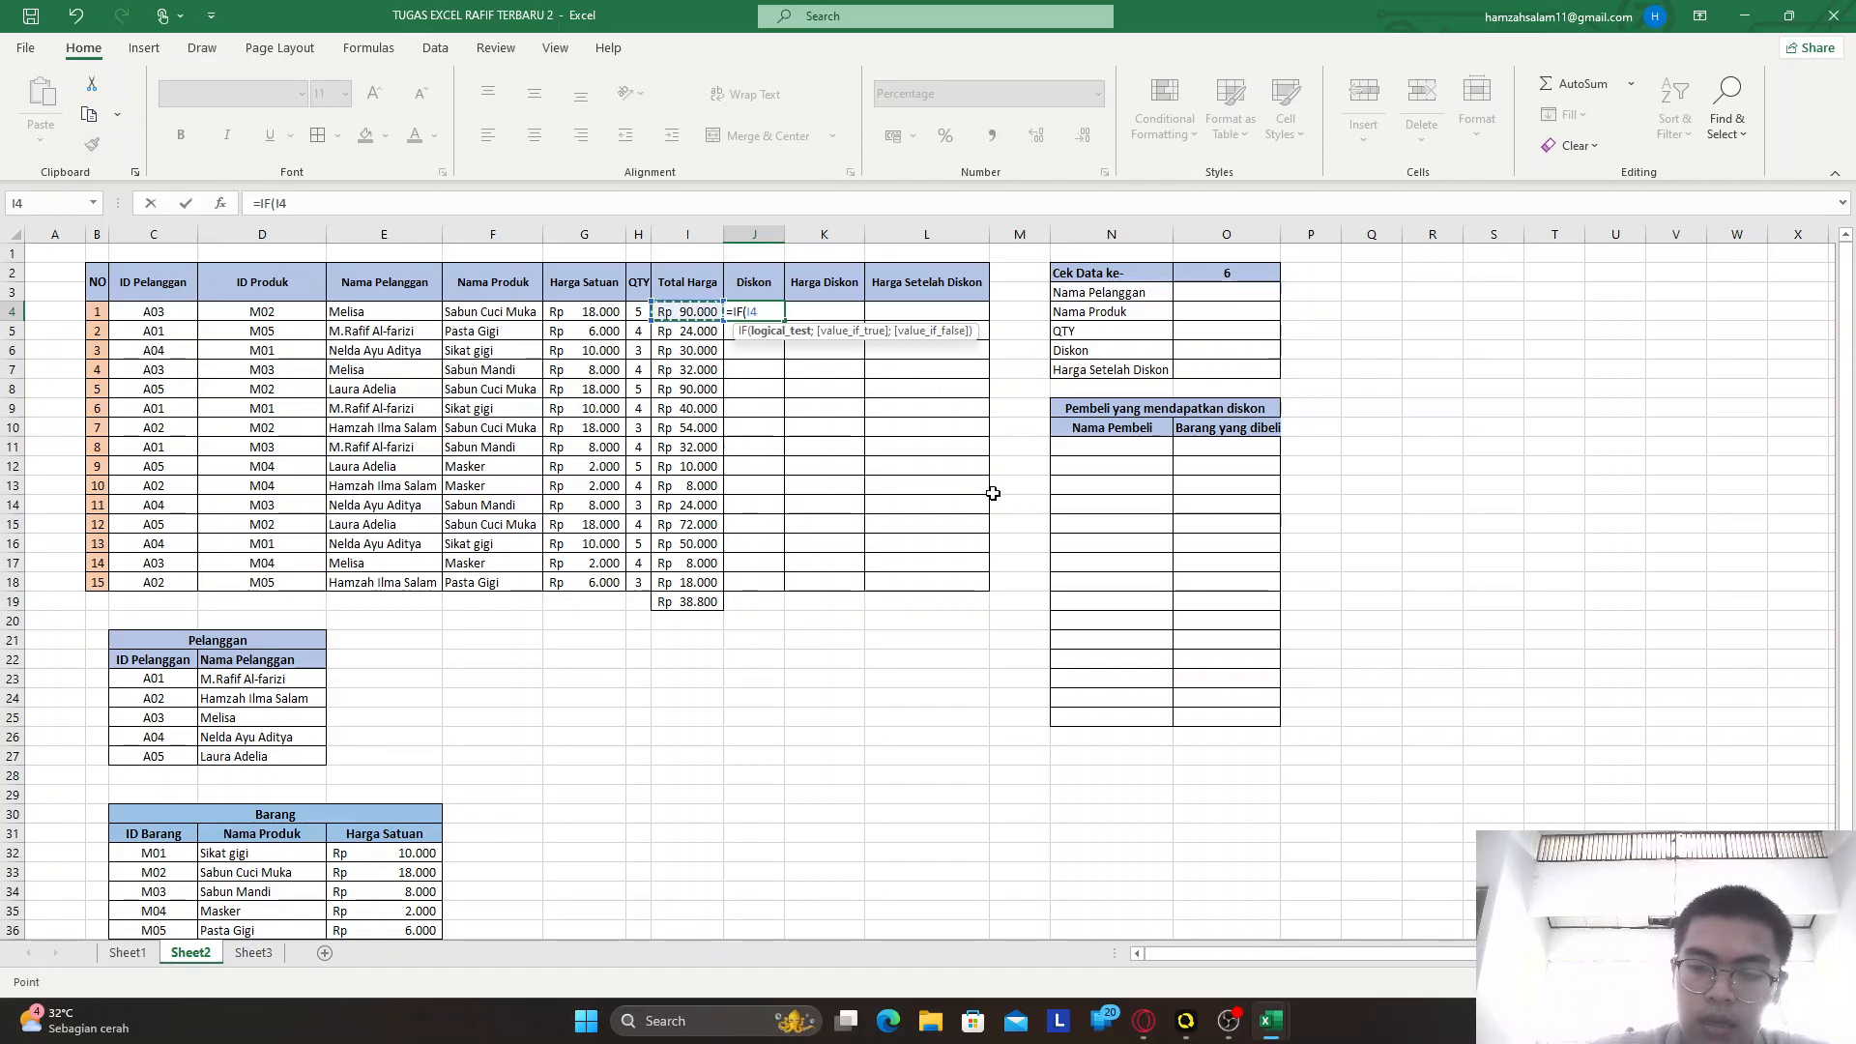
type(">=")
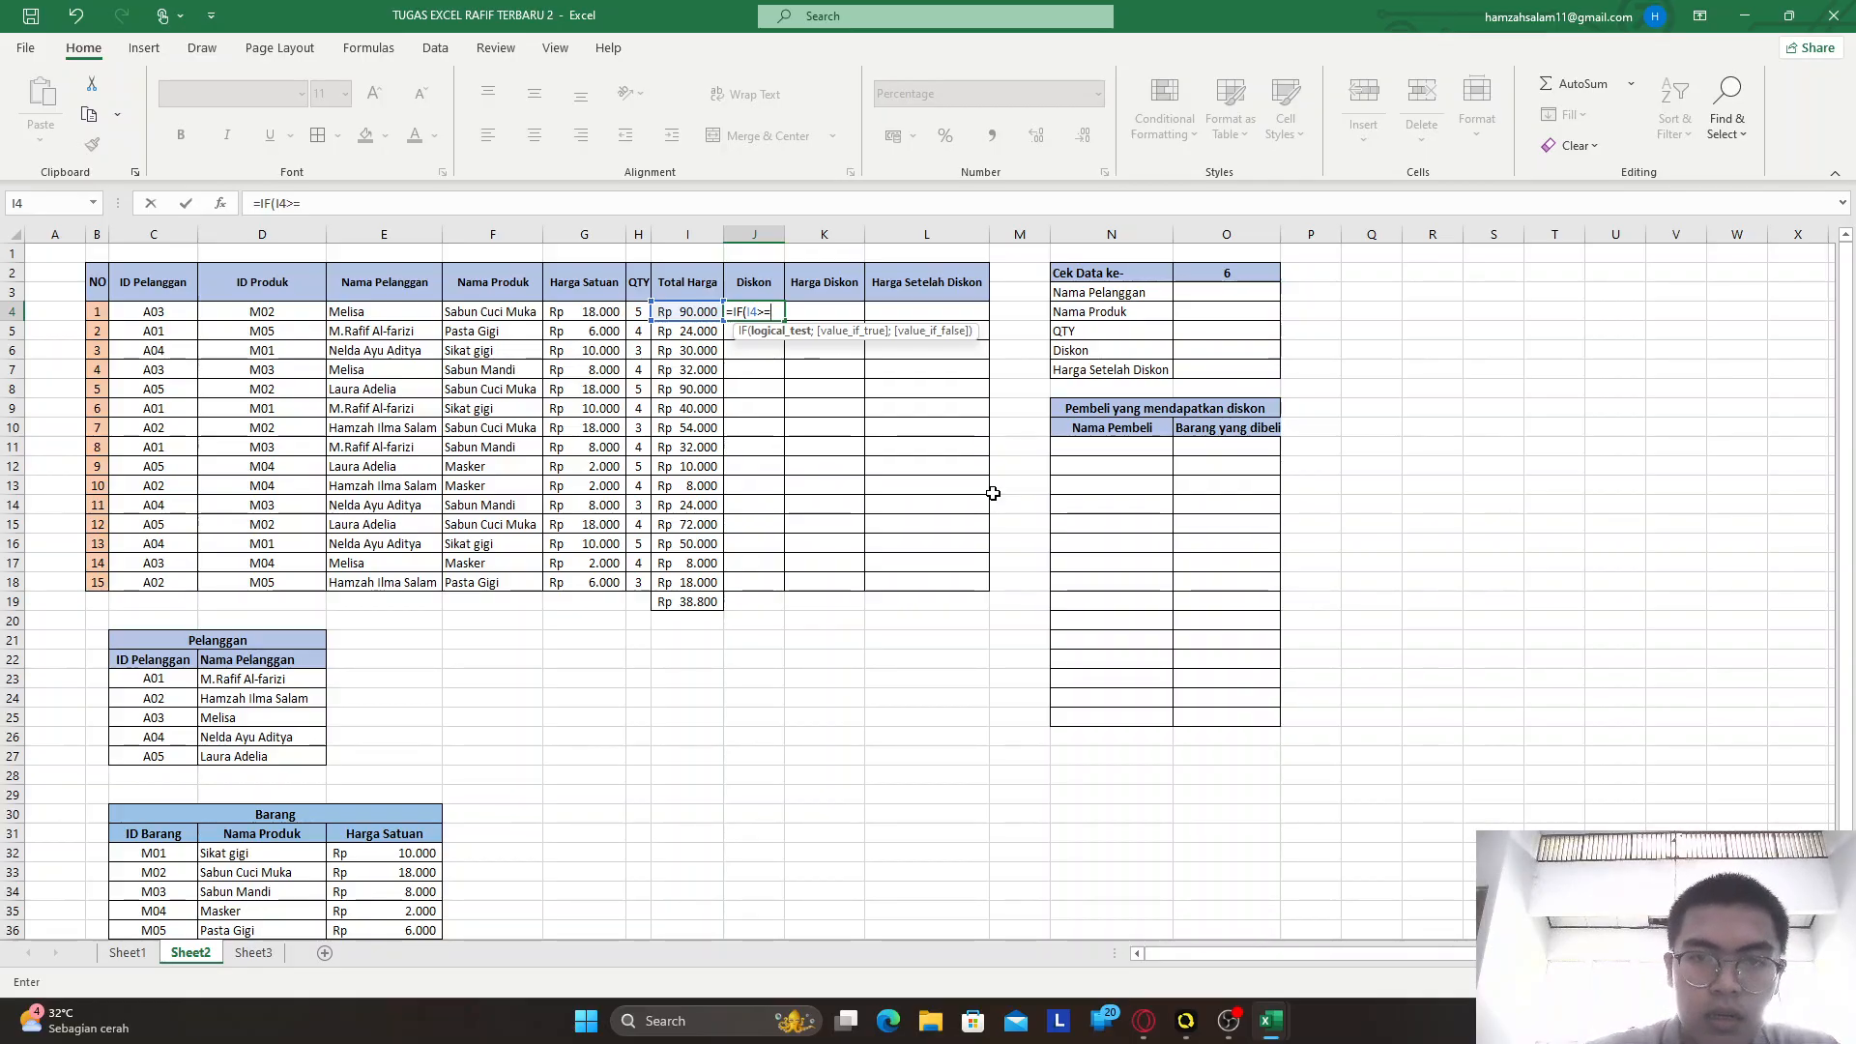
left_click(709, 603)
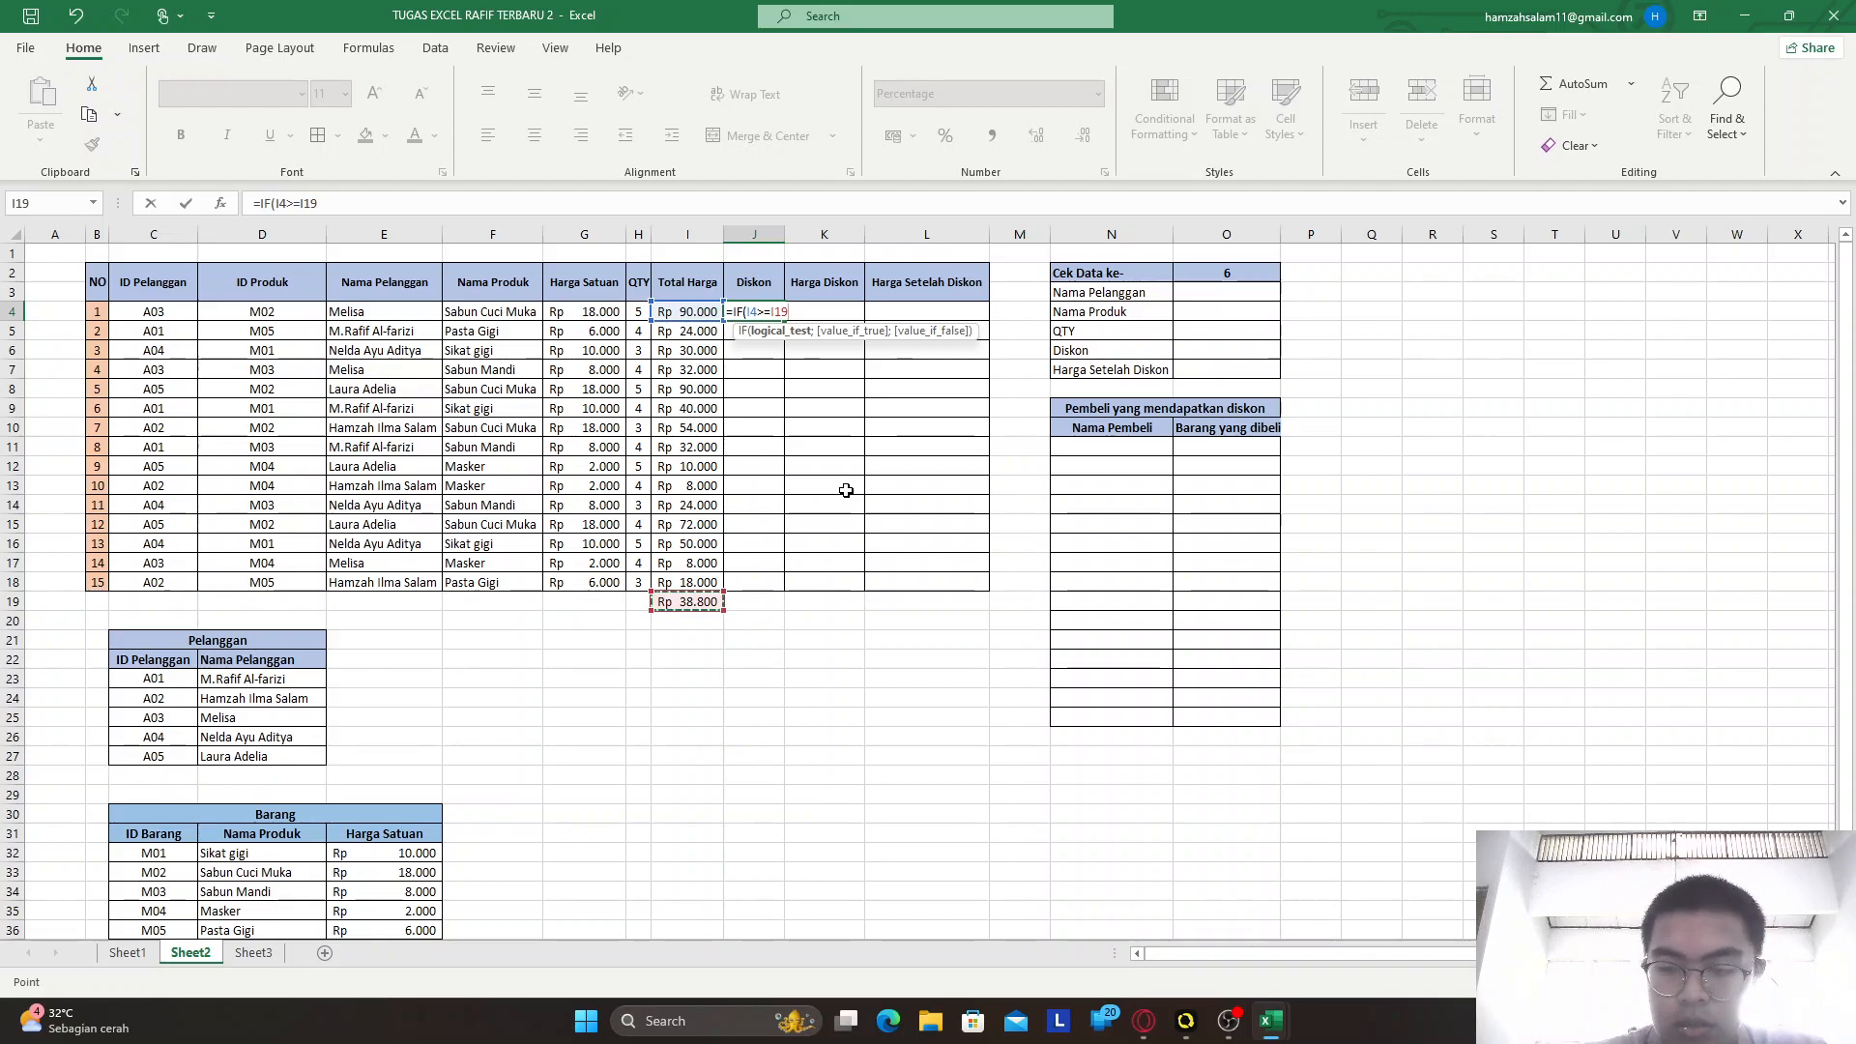
type(";")
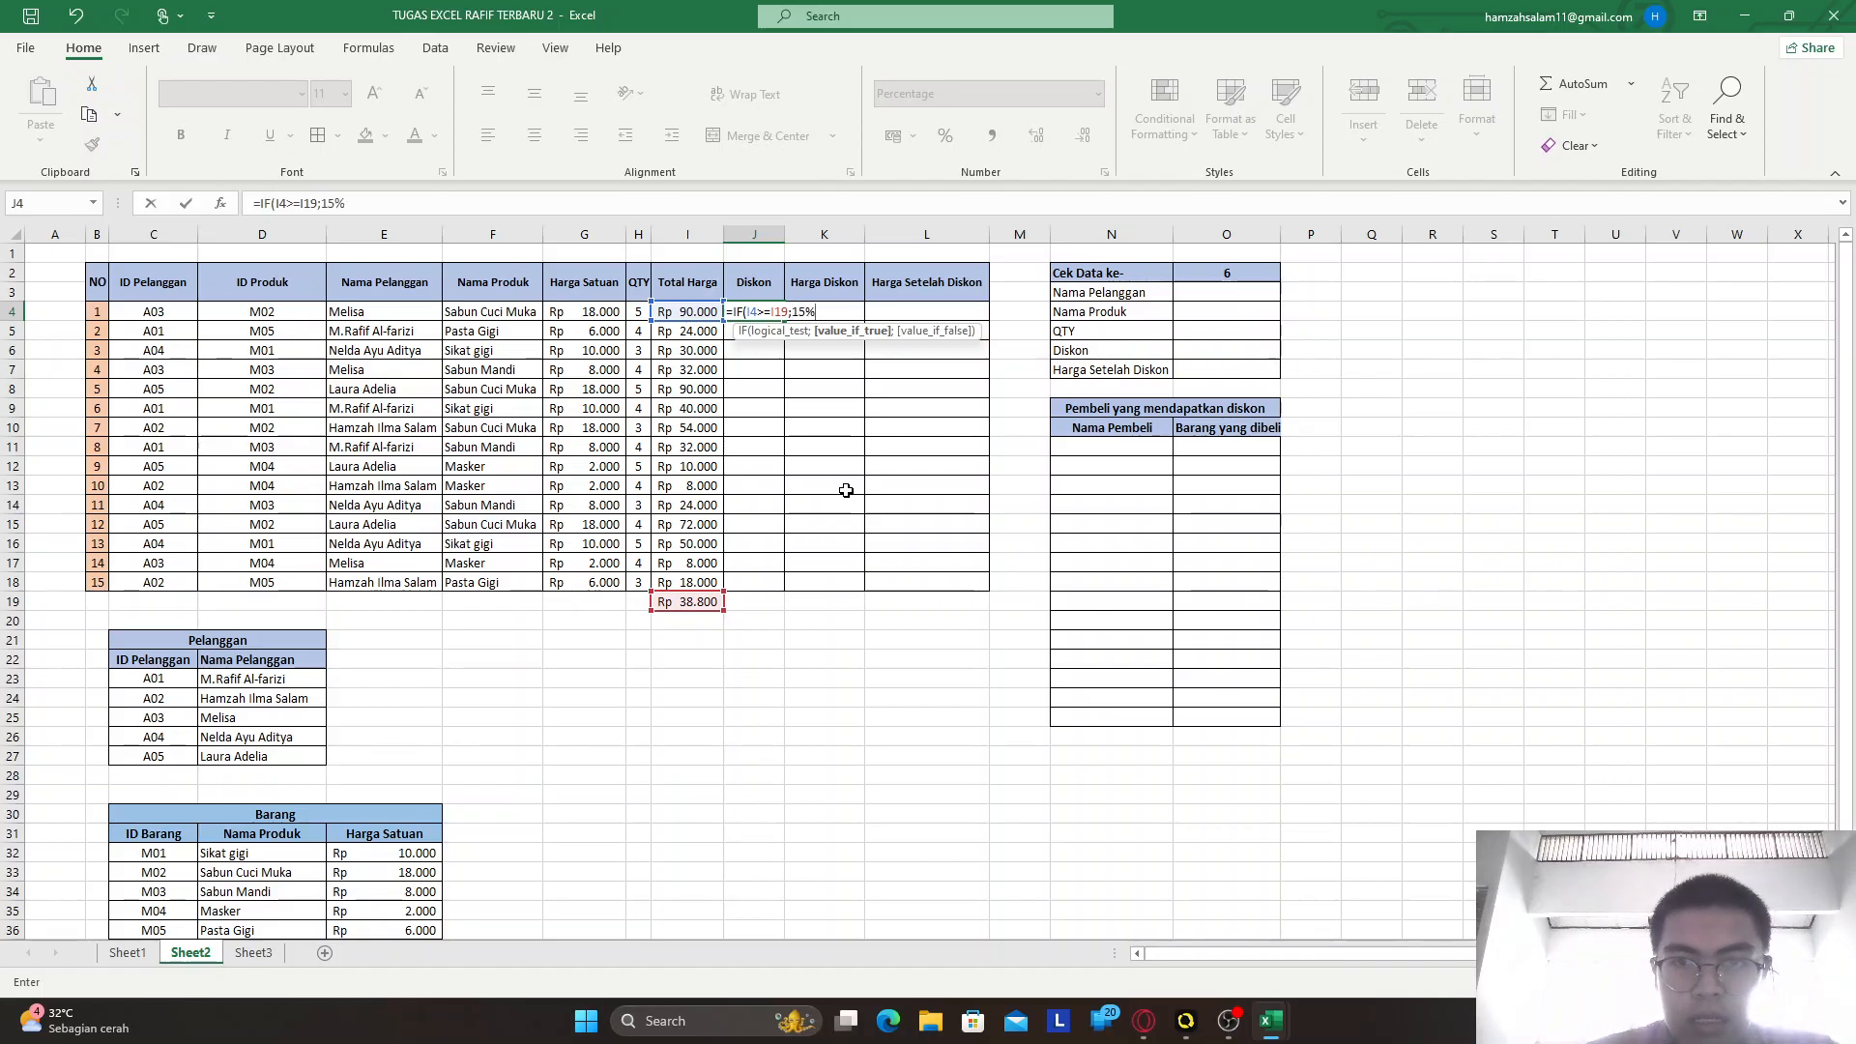
type("15%;")
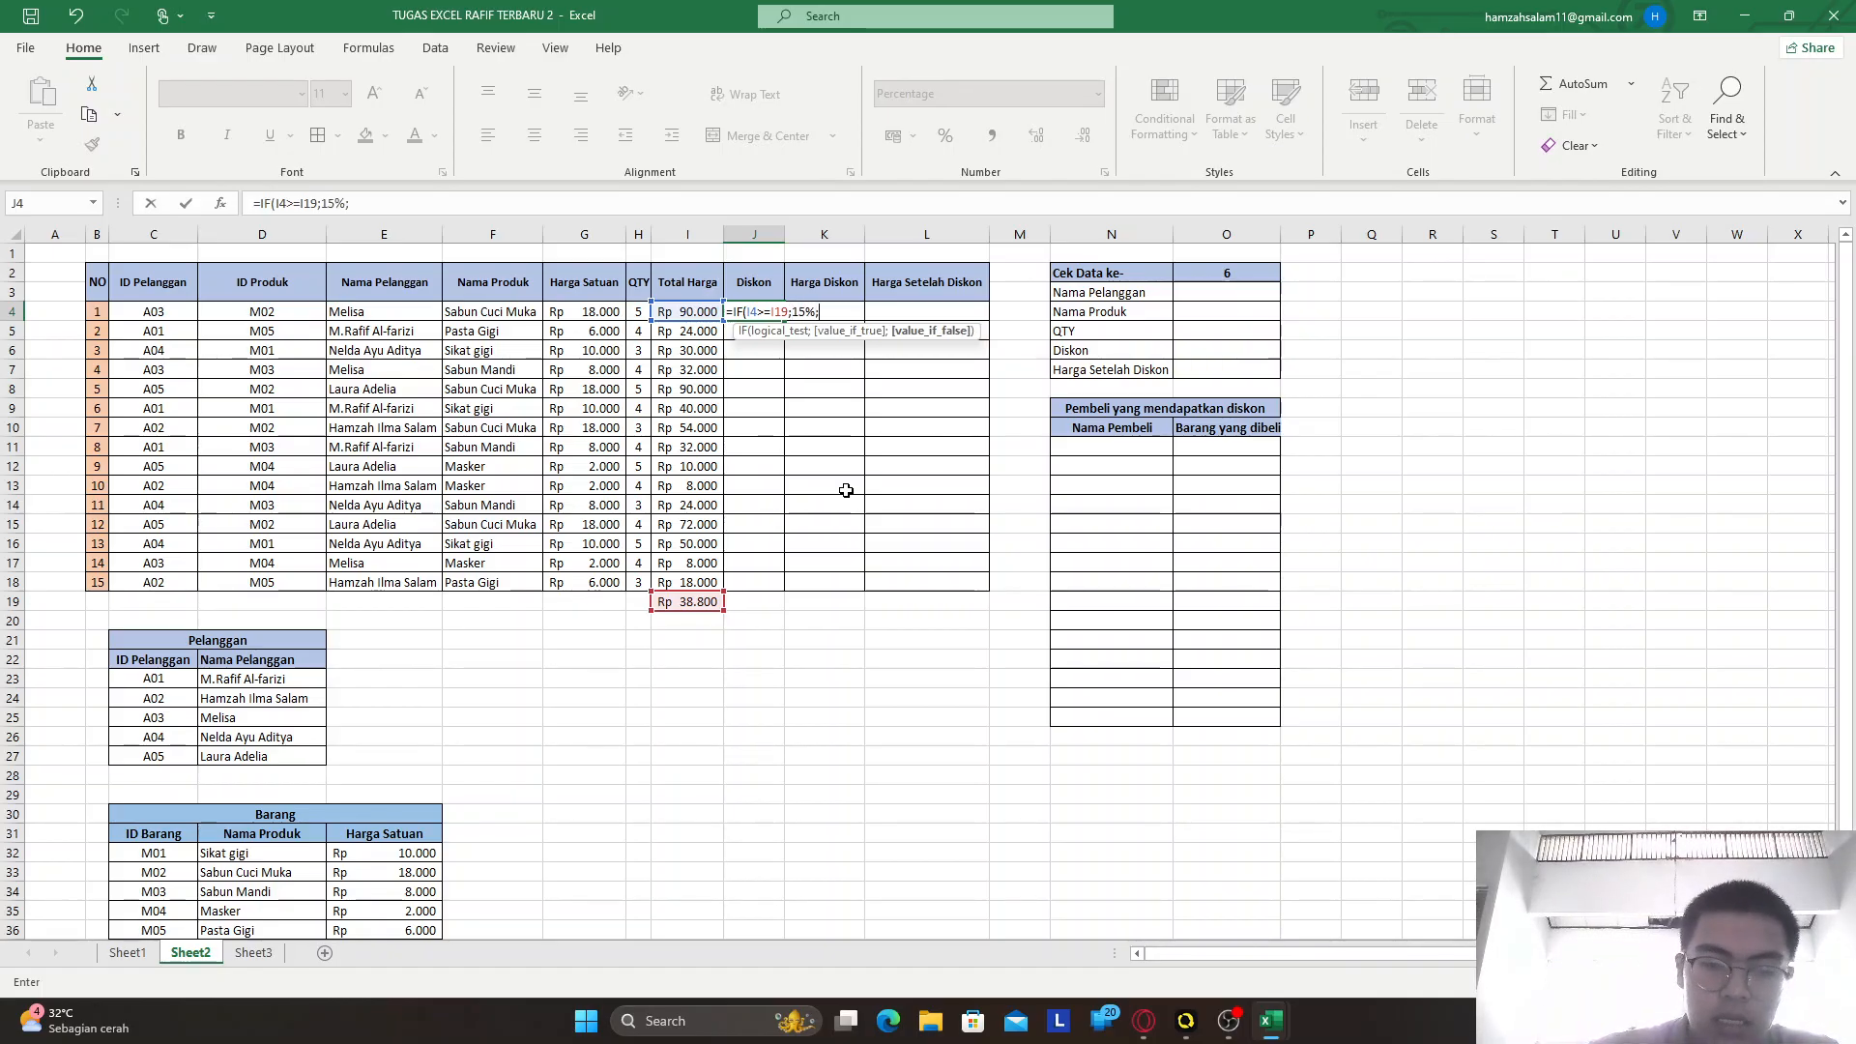
type("0")
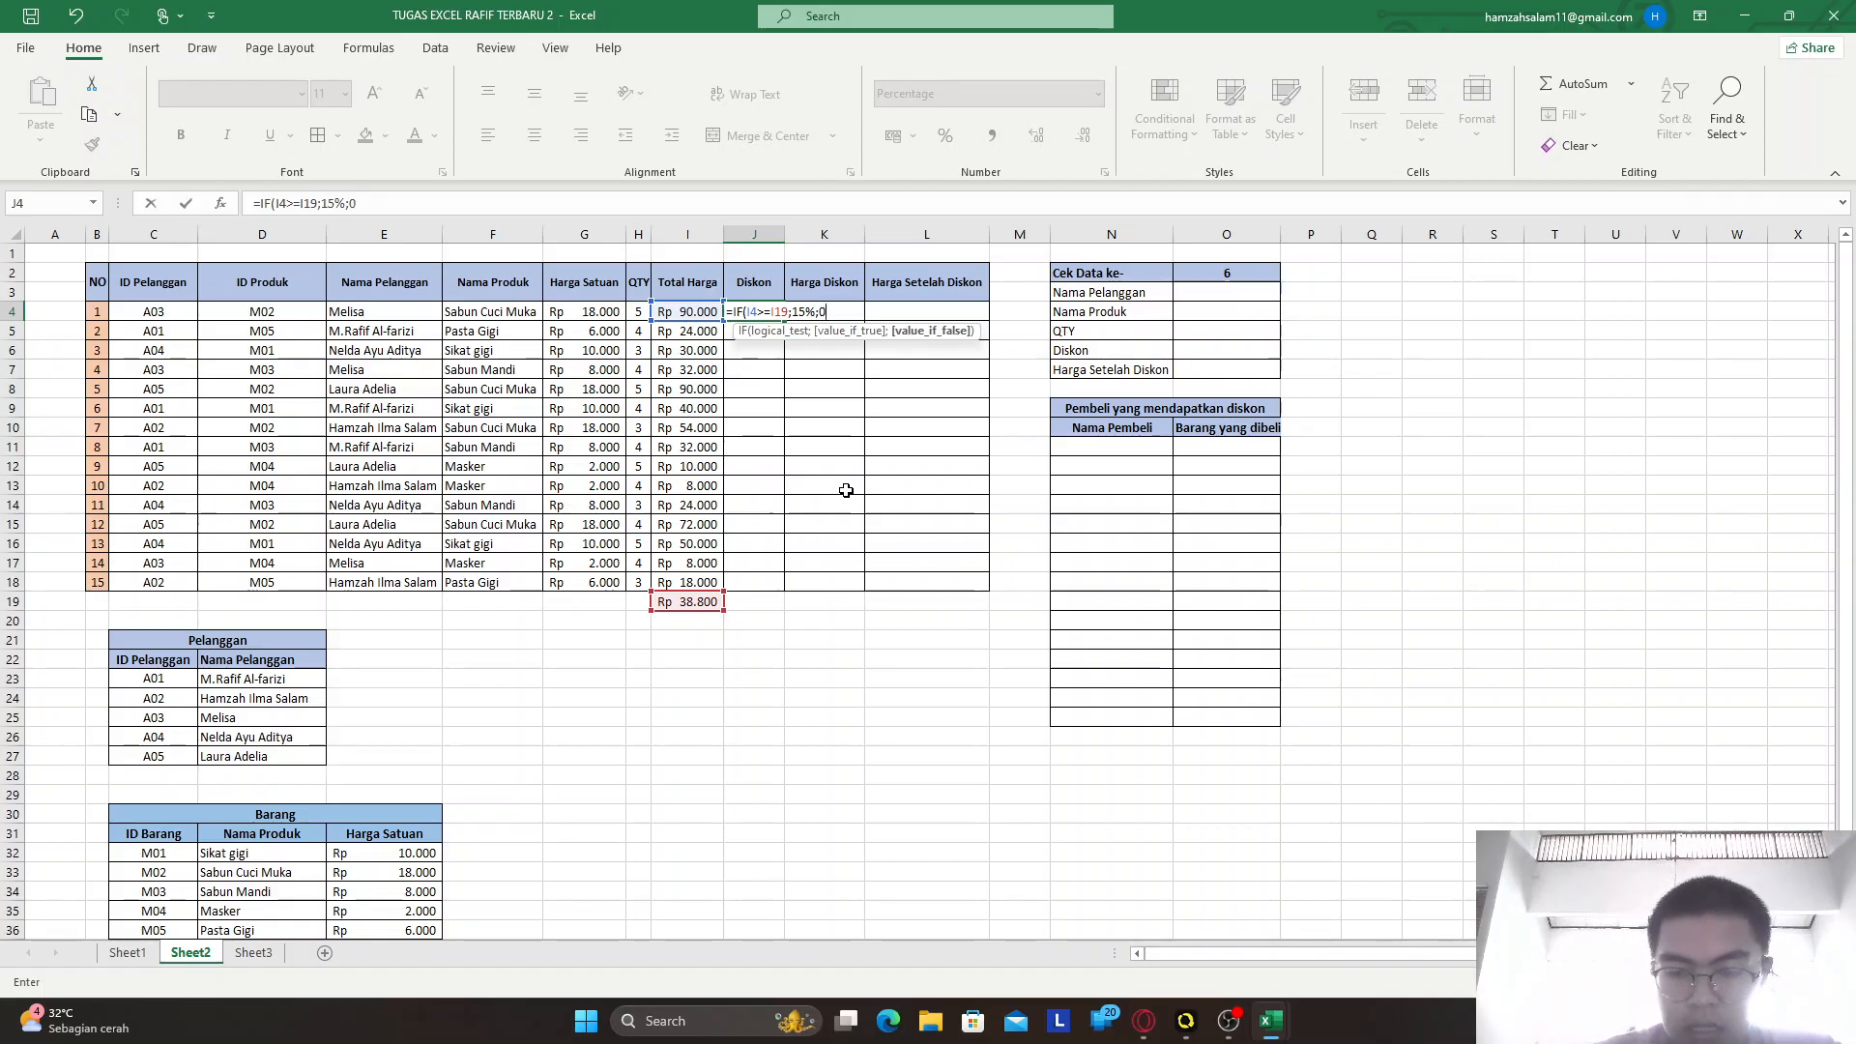
type("%)")
key("Return")
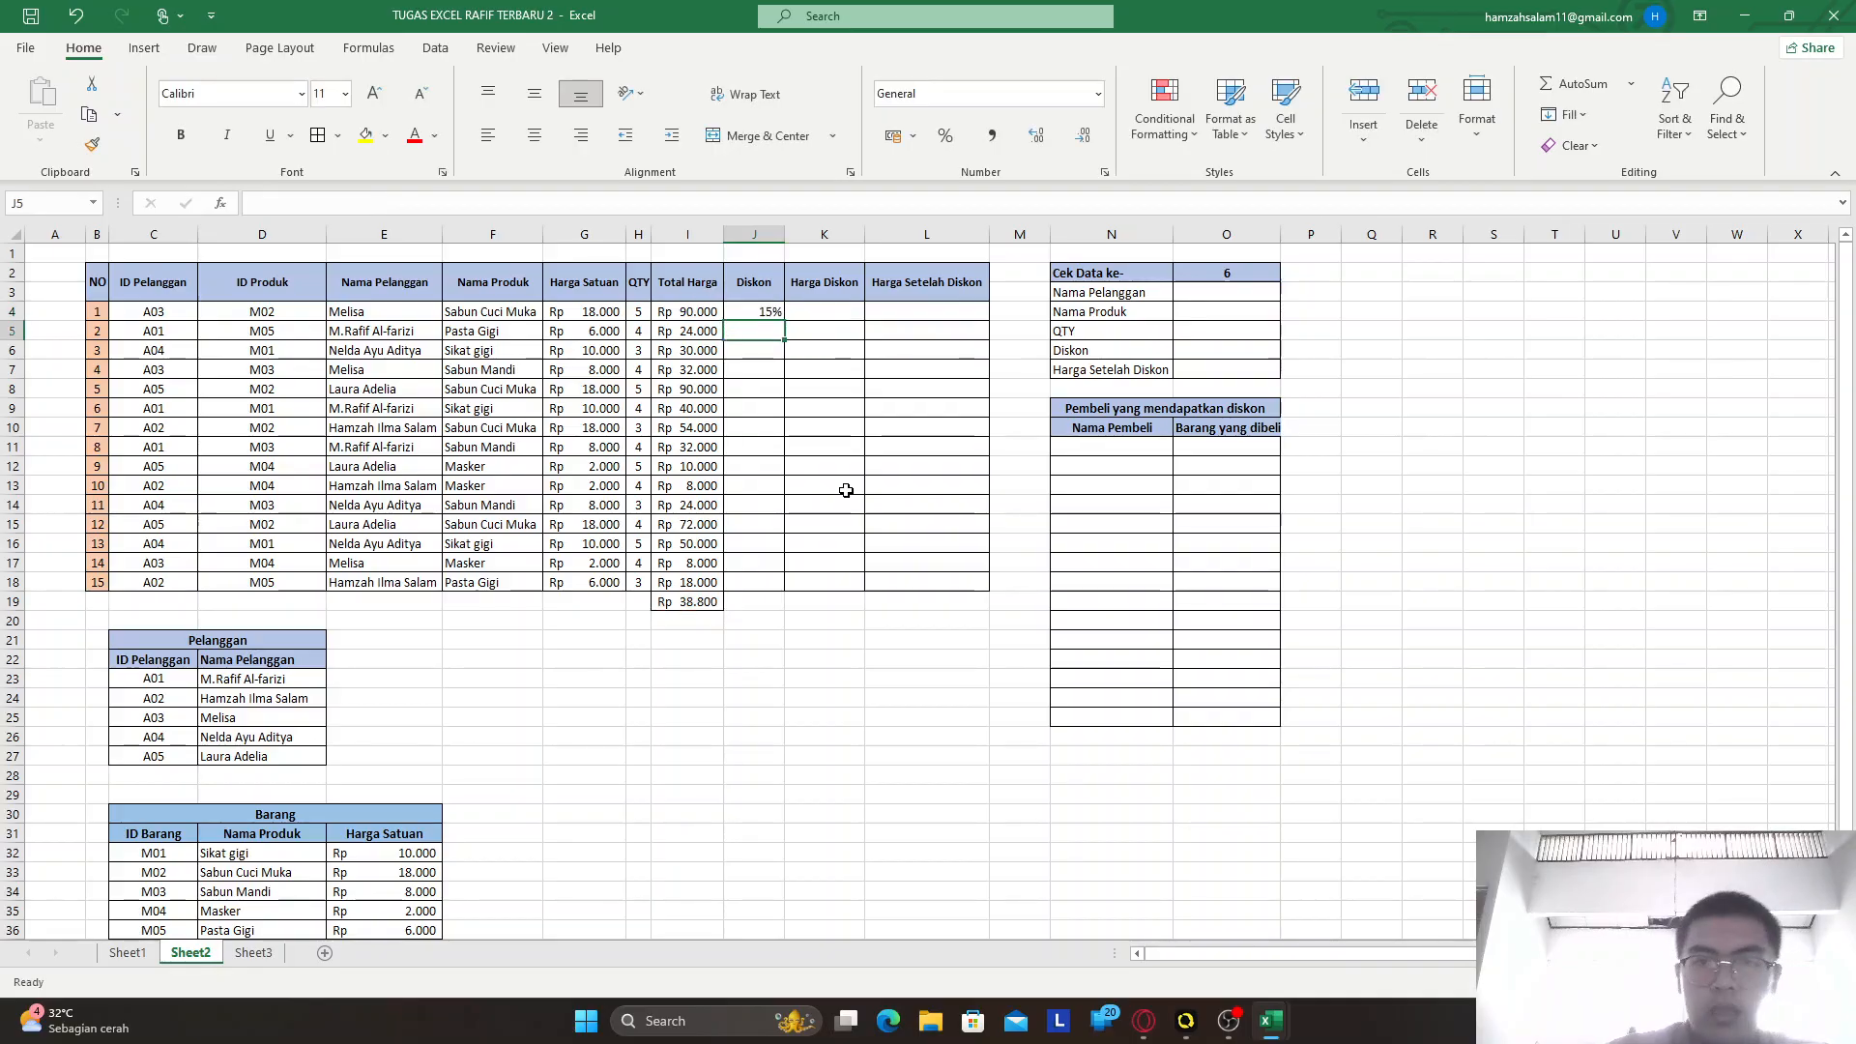
left_click(764, 312)
left_click_drag(783, 321, 781, 583)
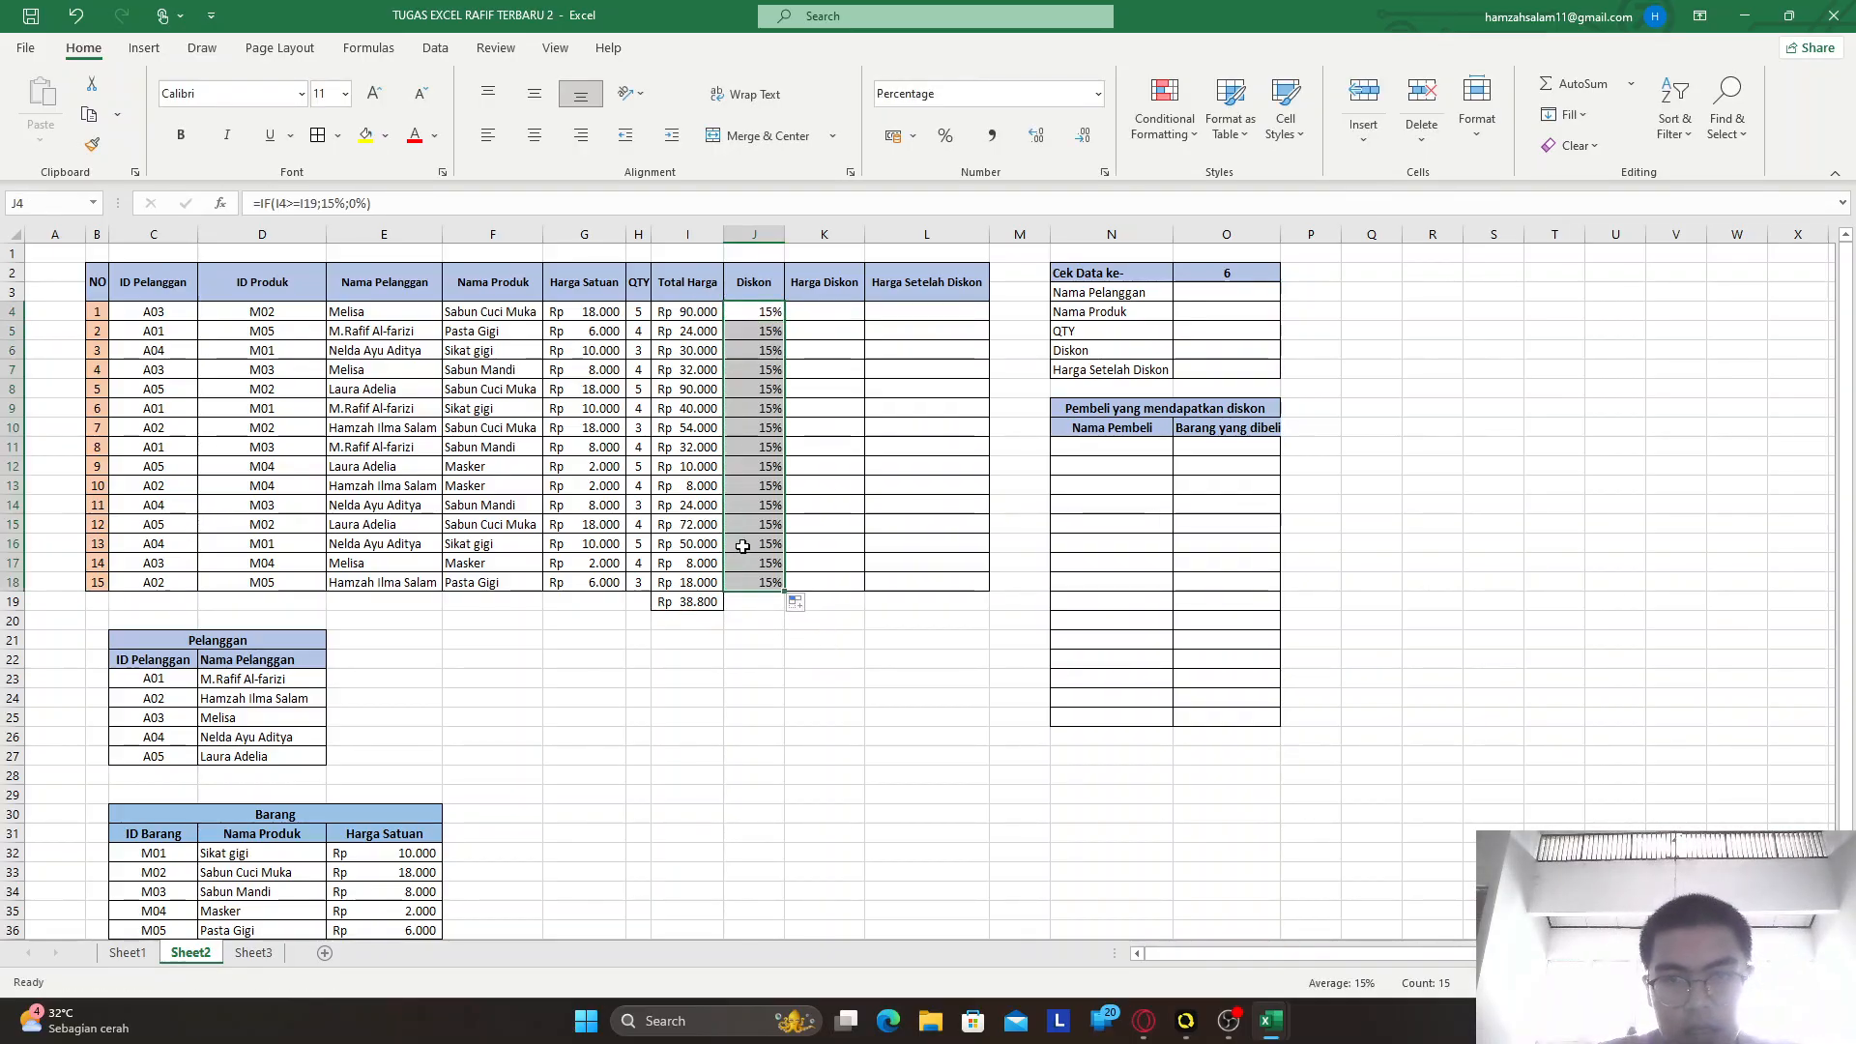
Replace the Diskon formula in J13 with a fixed value of 0%
left_click(753, 486)
double_click(765, 485)
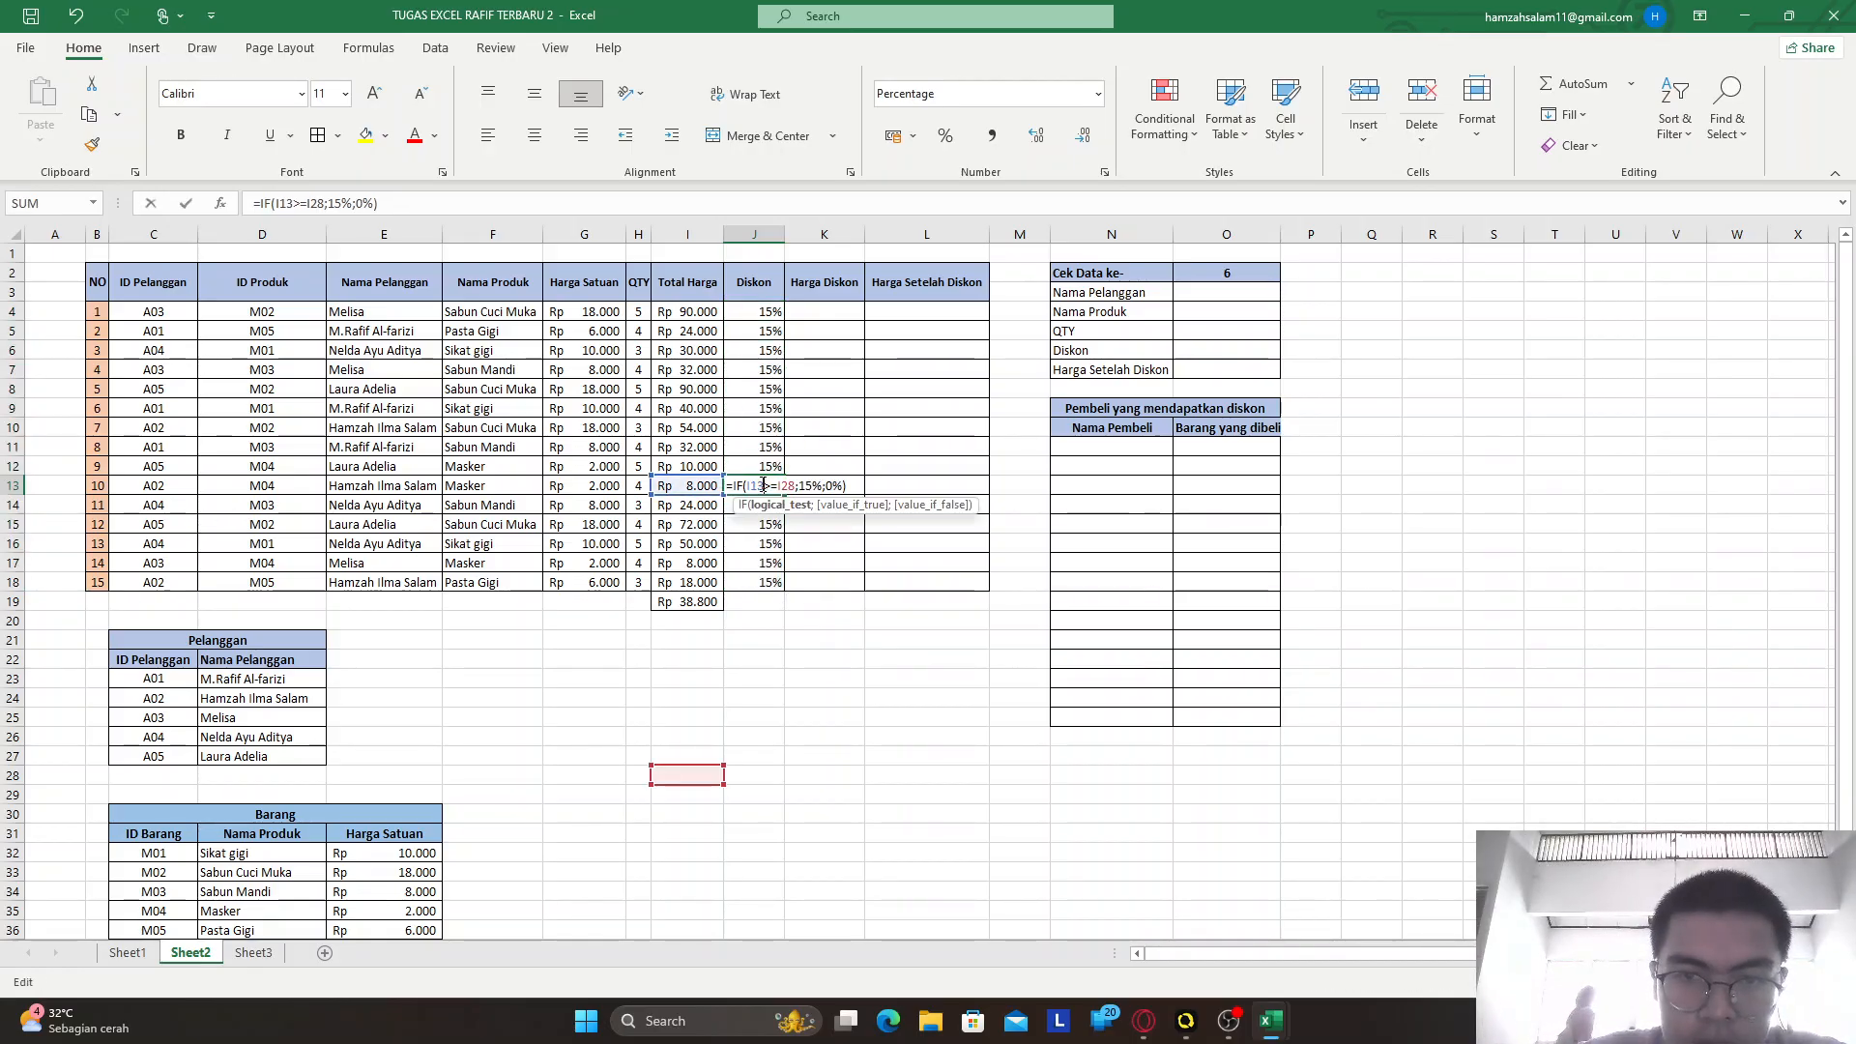
left_click_drag(848, 485, 682, 509)
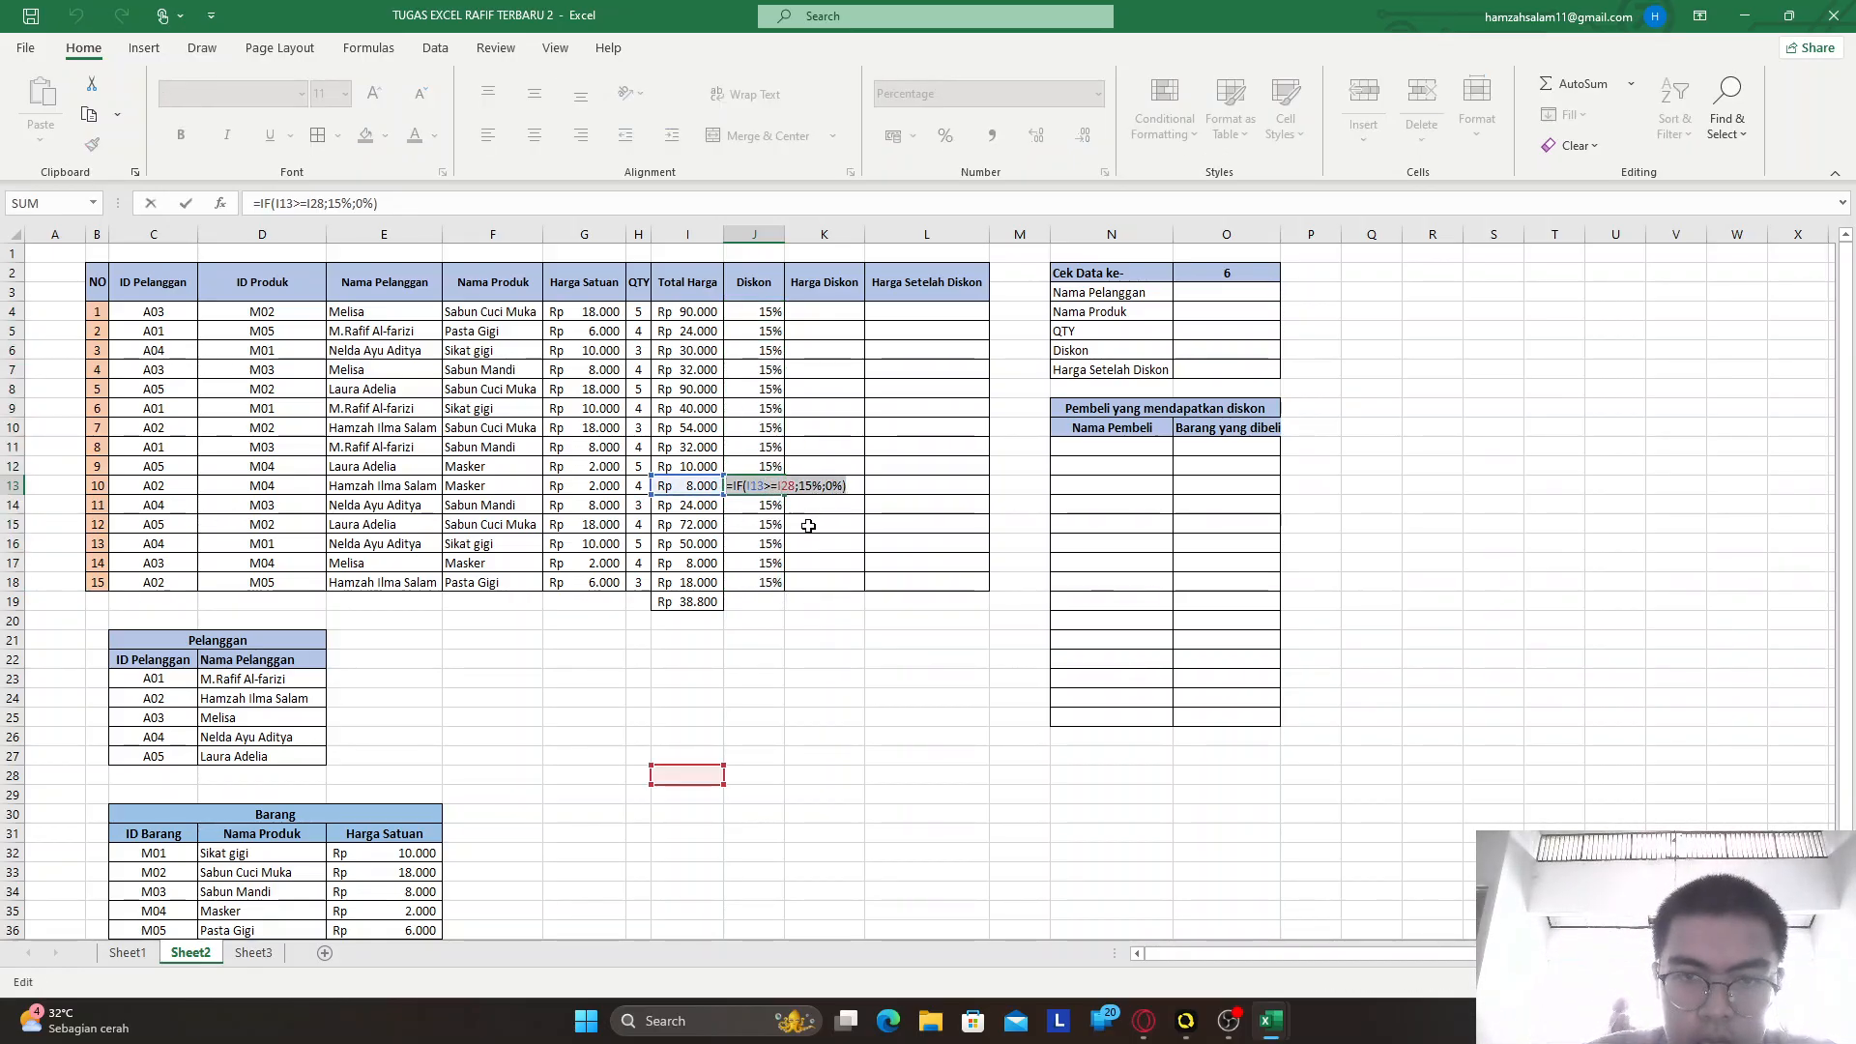
type("0")
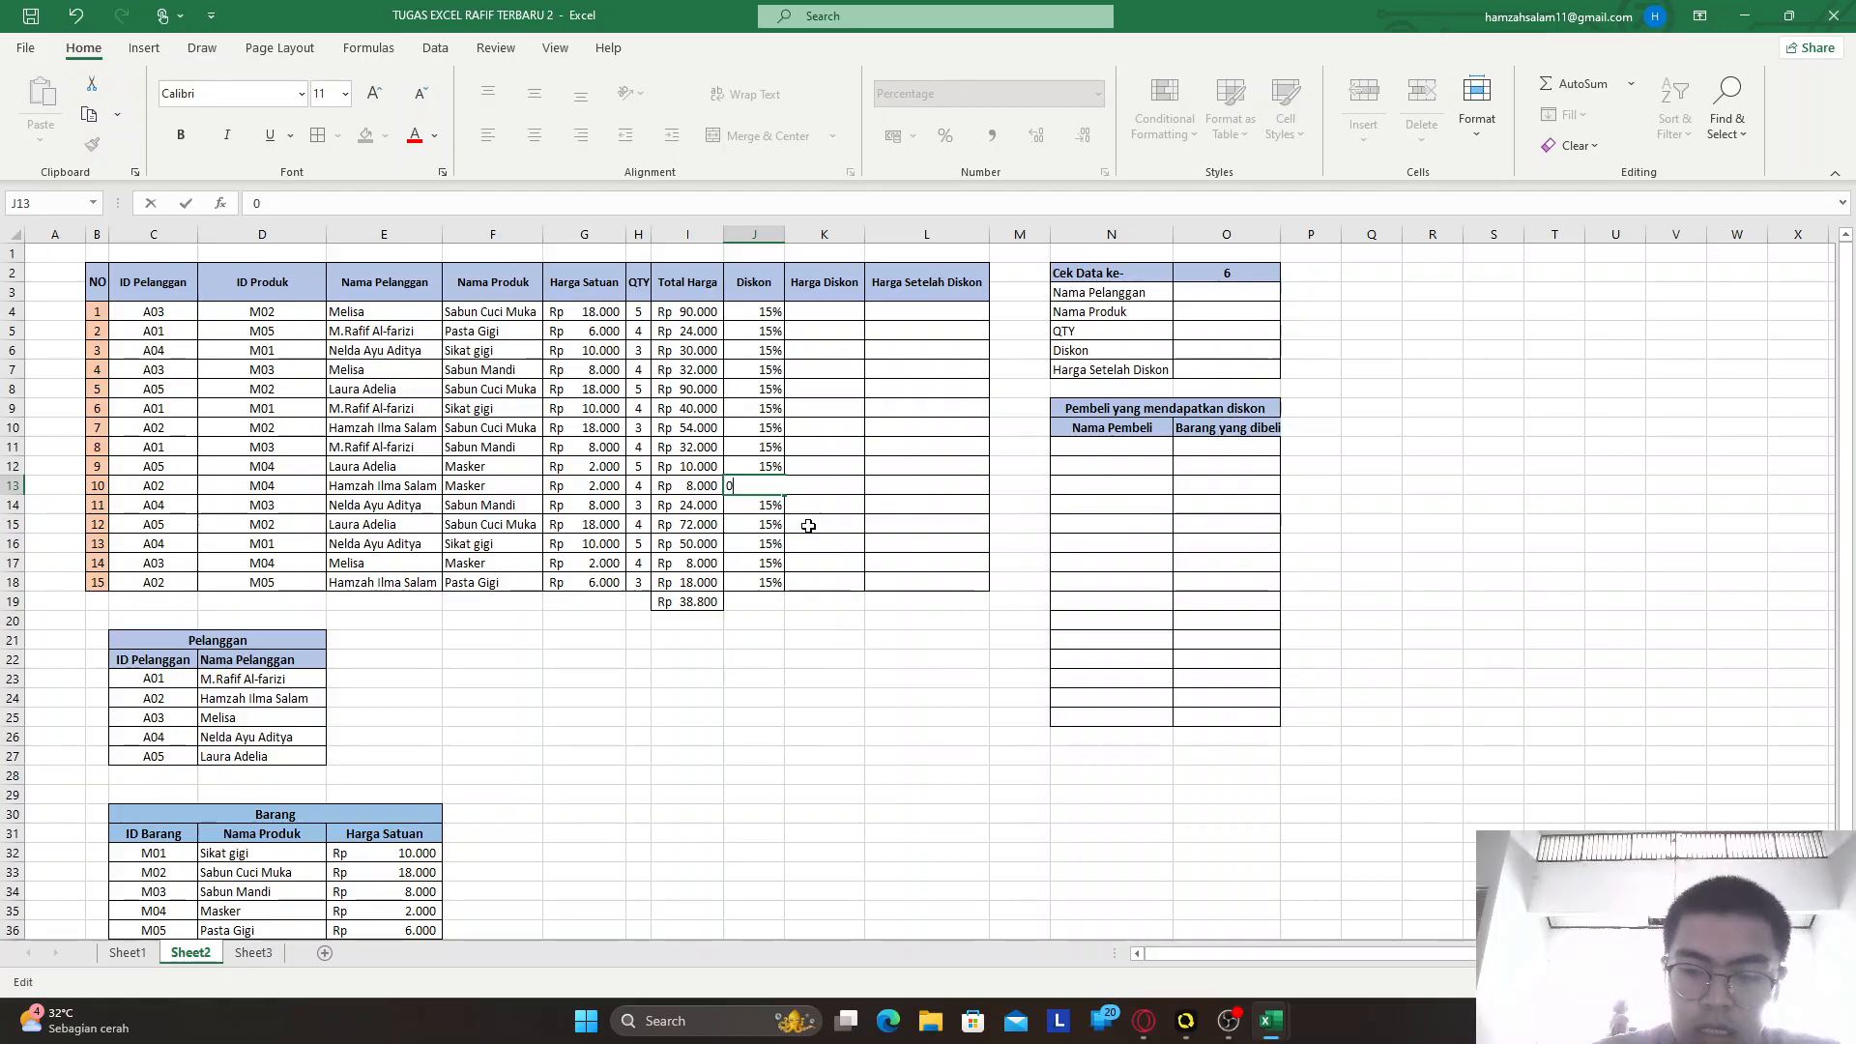
key("Return")
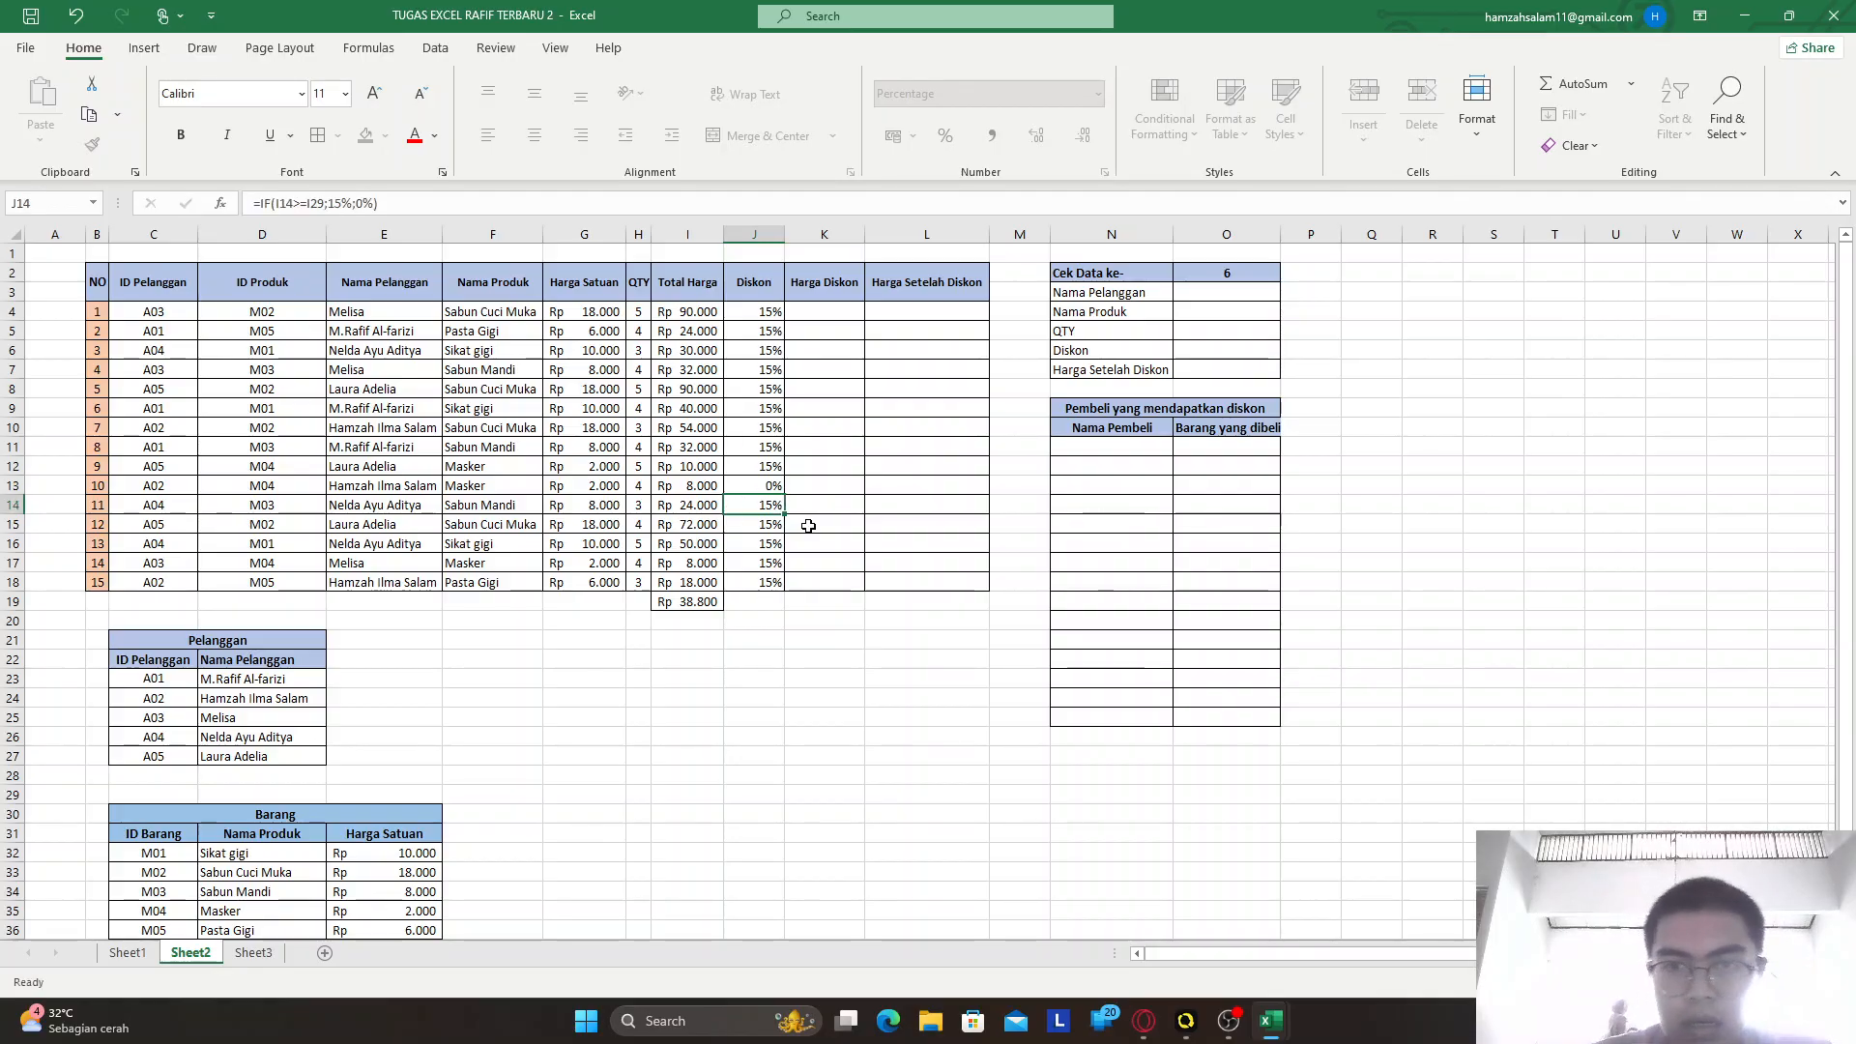
Overwrite the Diskon formula in J12 with a fixed 0% discount
left_click(767, 465)
double_click(767, 465)
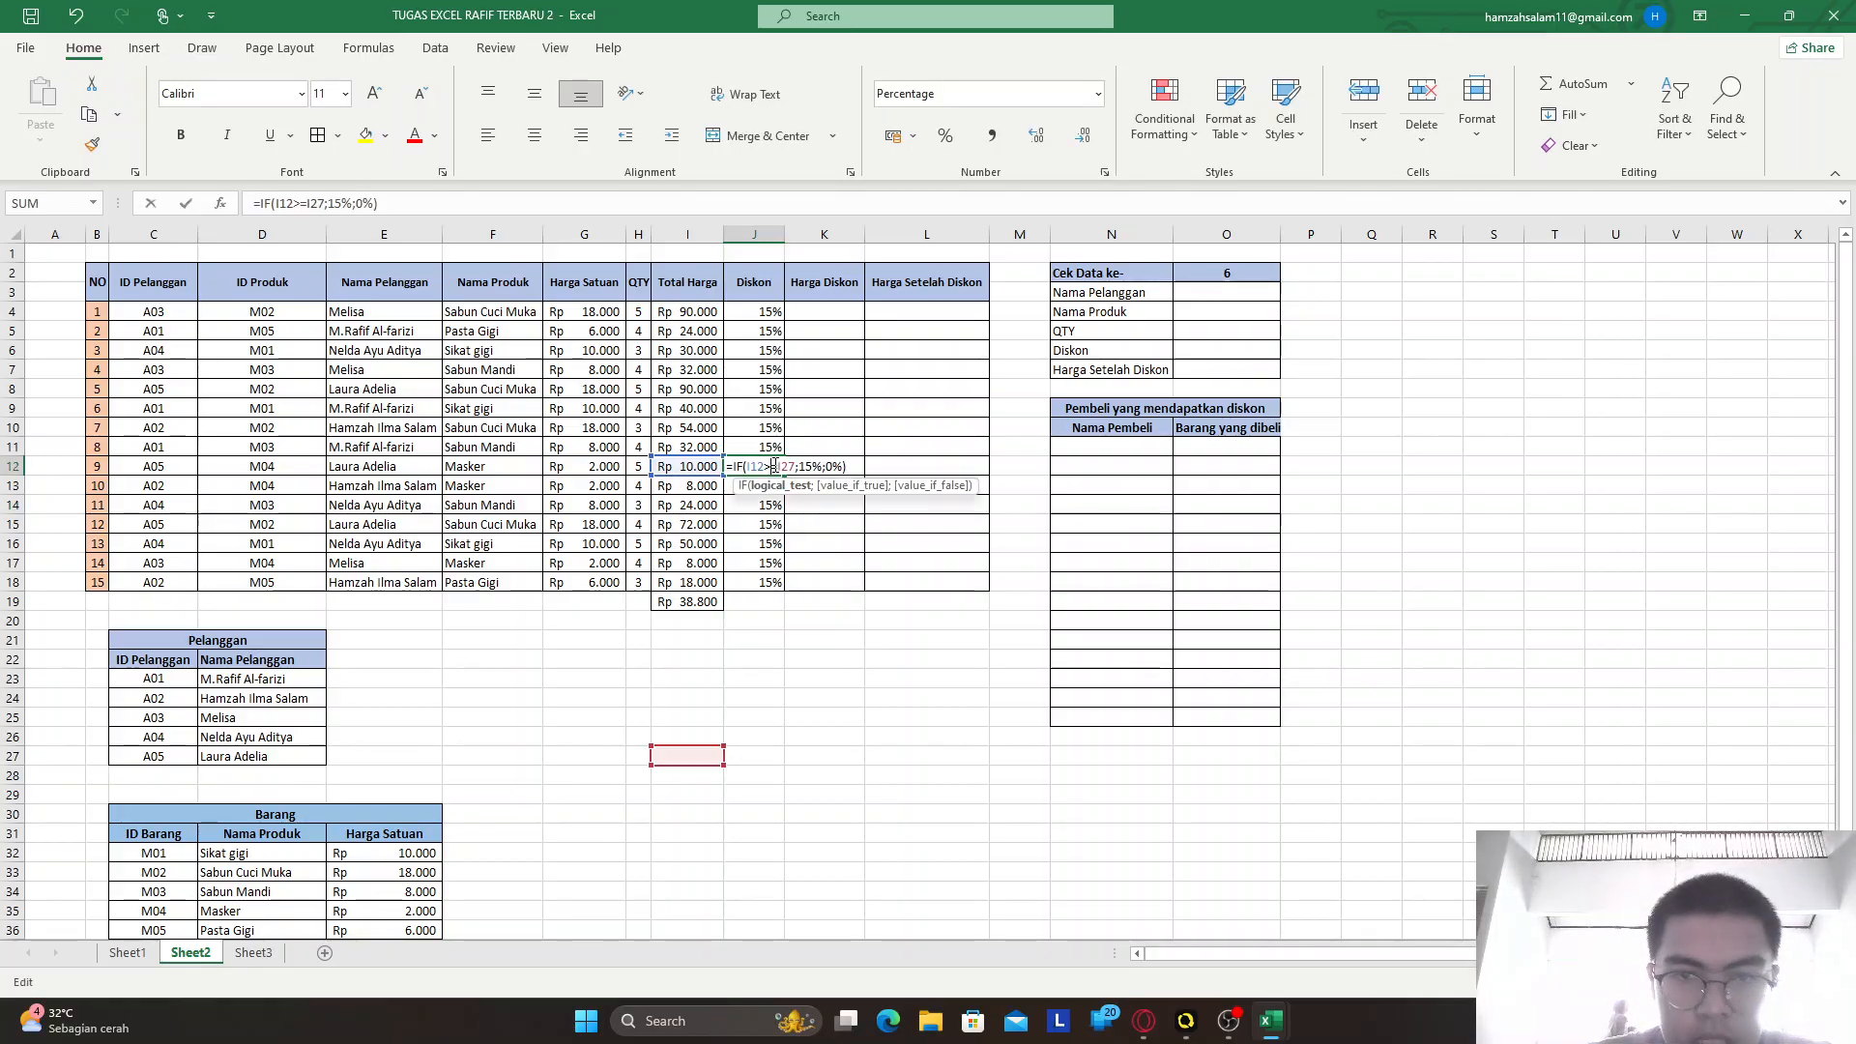
left_click_drag(851, 466, 710, 474)
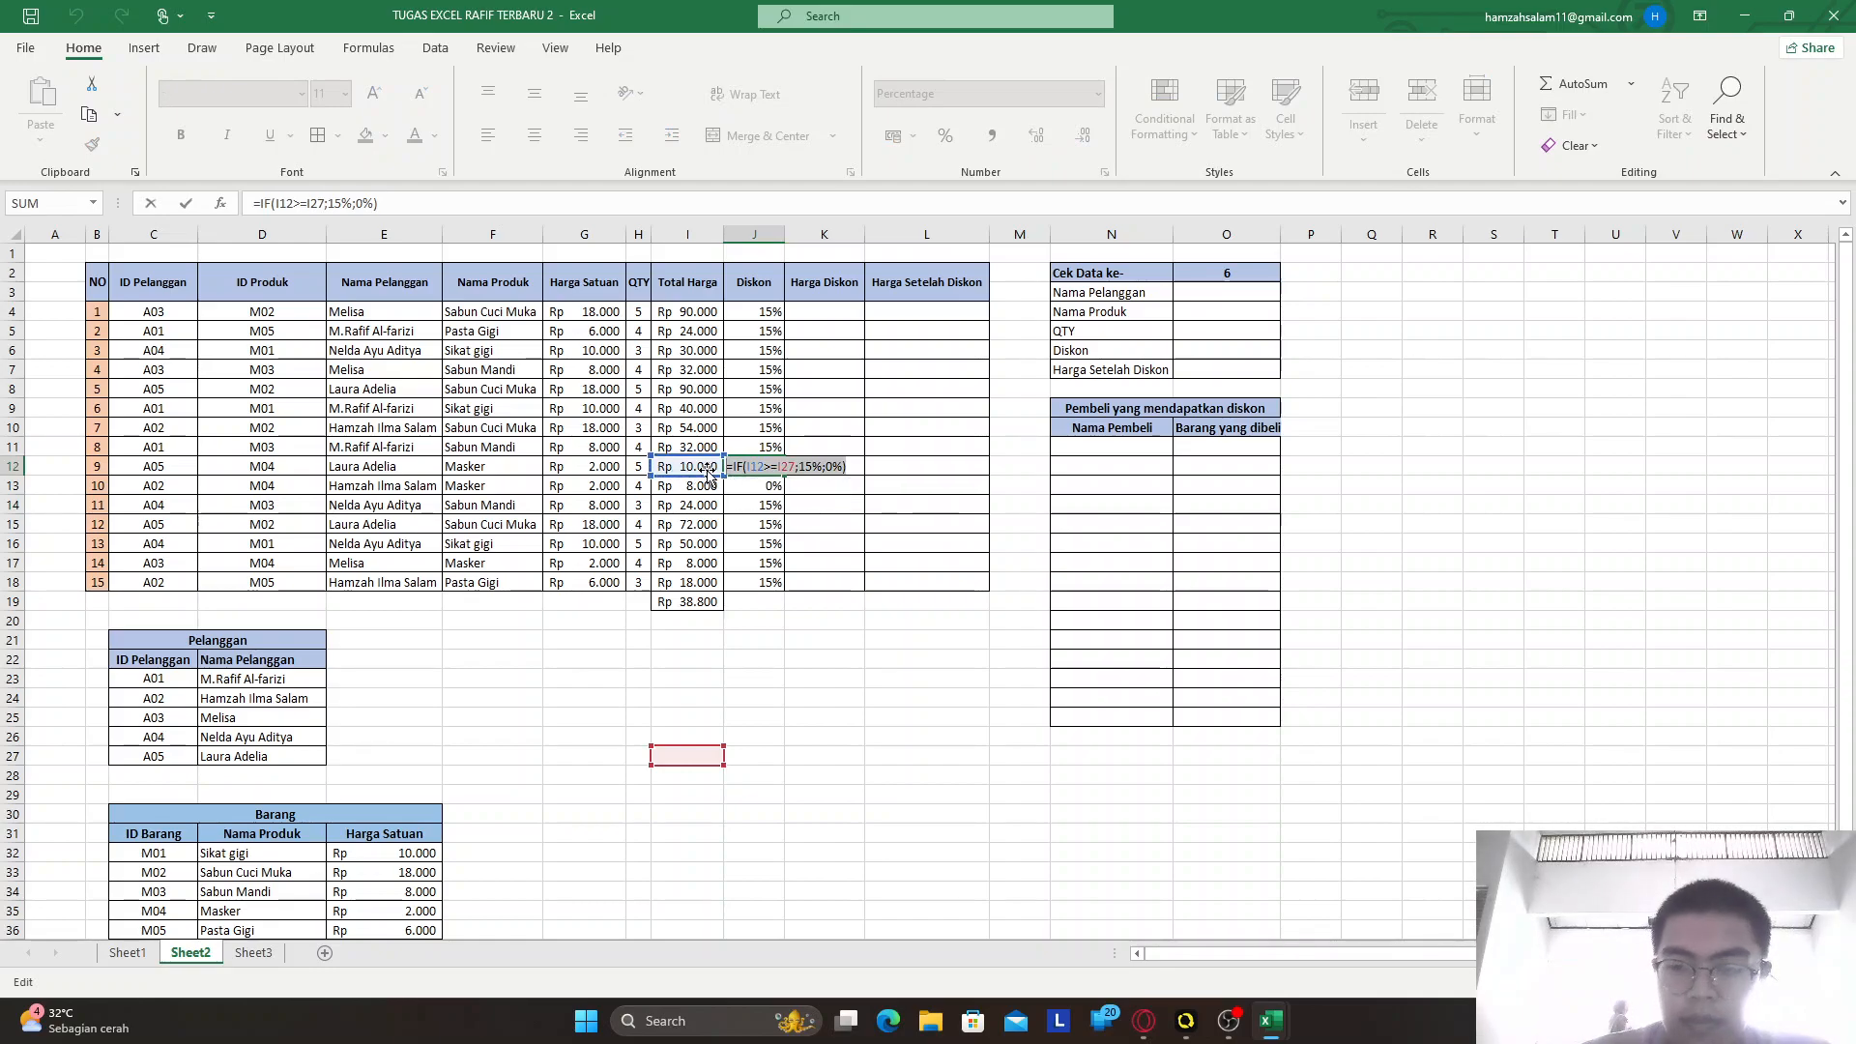
type("0")
key("Return")
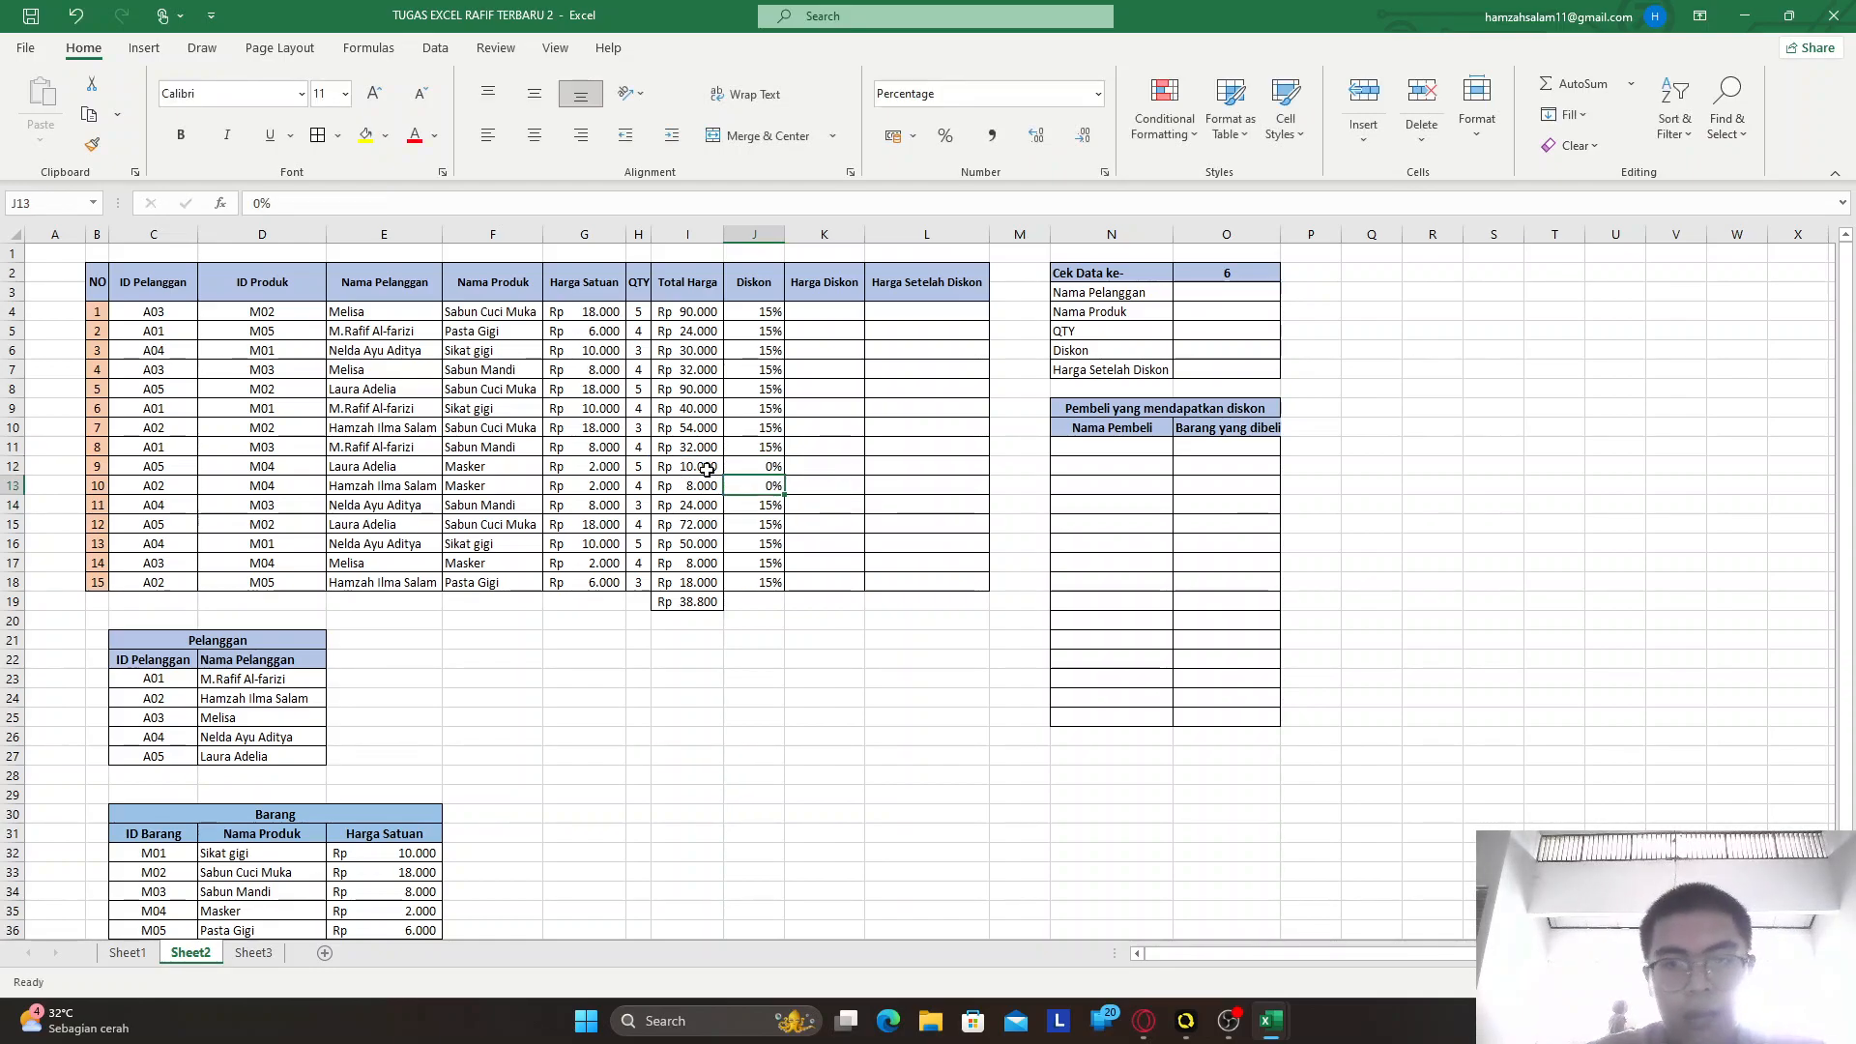
left_click(806, 388)
left_click(806, 349)
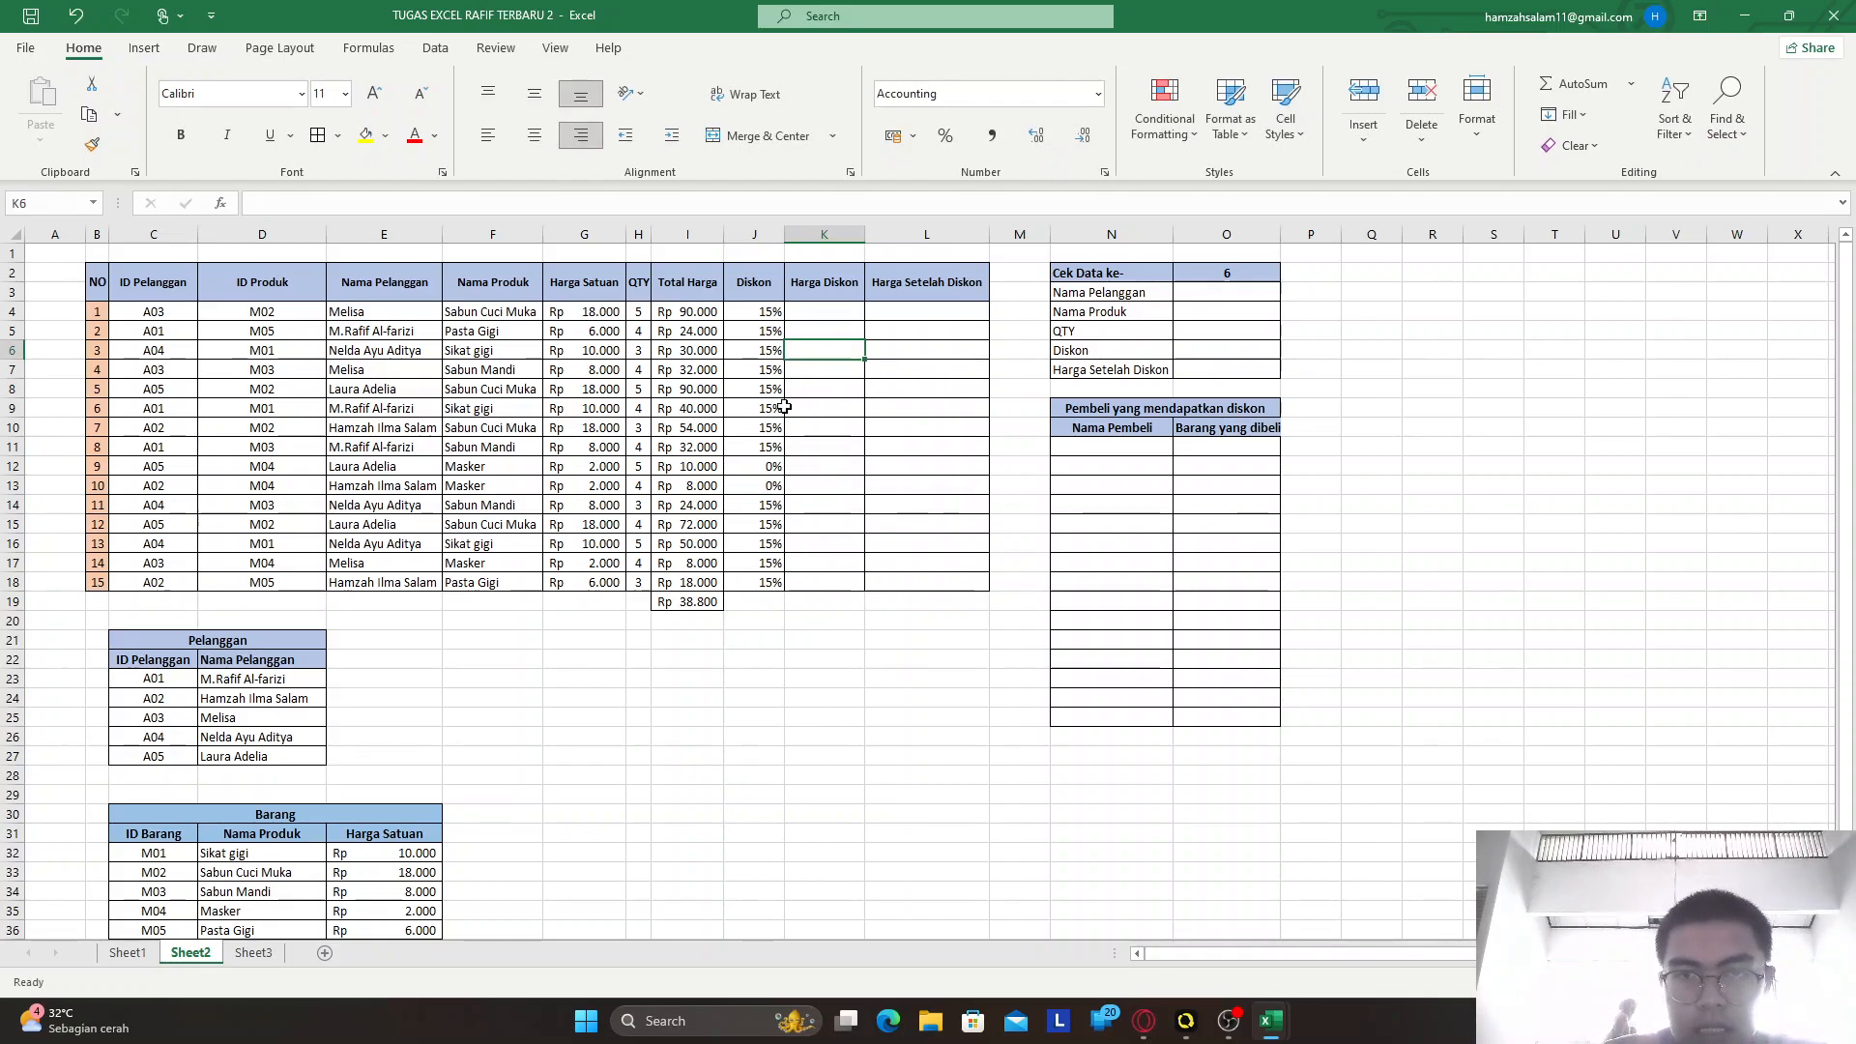
left_click(769, 427)
left_click(829, 315)
left_click(775, 389)
left_click(768, 372)
left_click(828, 315)
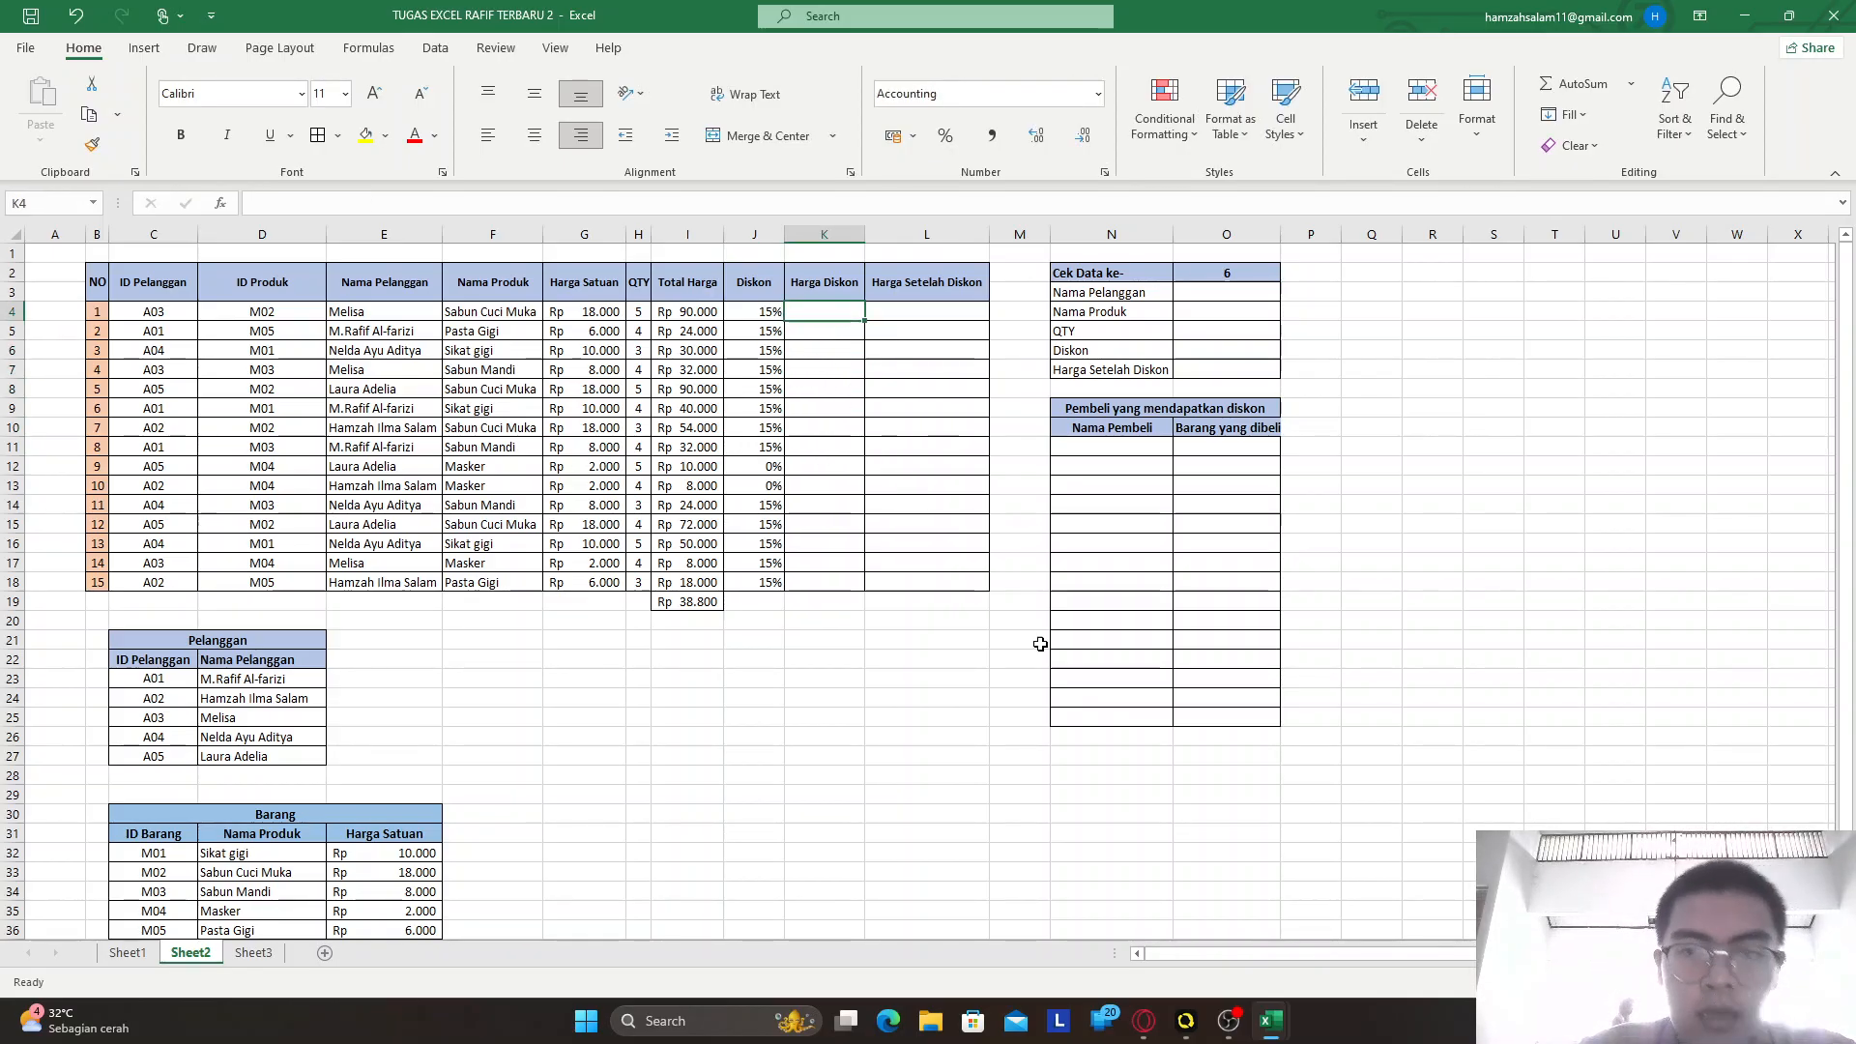
mouse_move(1227, 1028)
left_click(1226, 947)
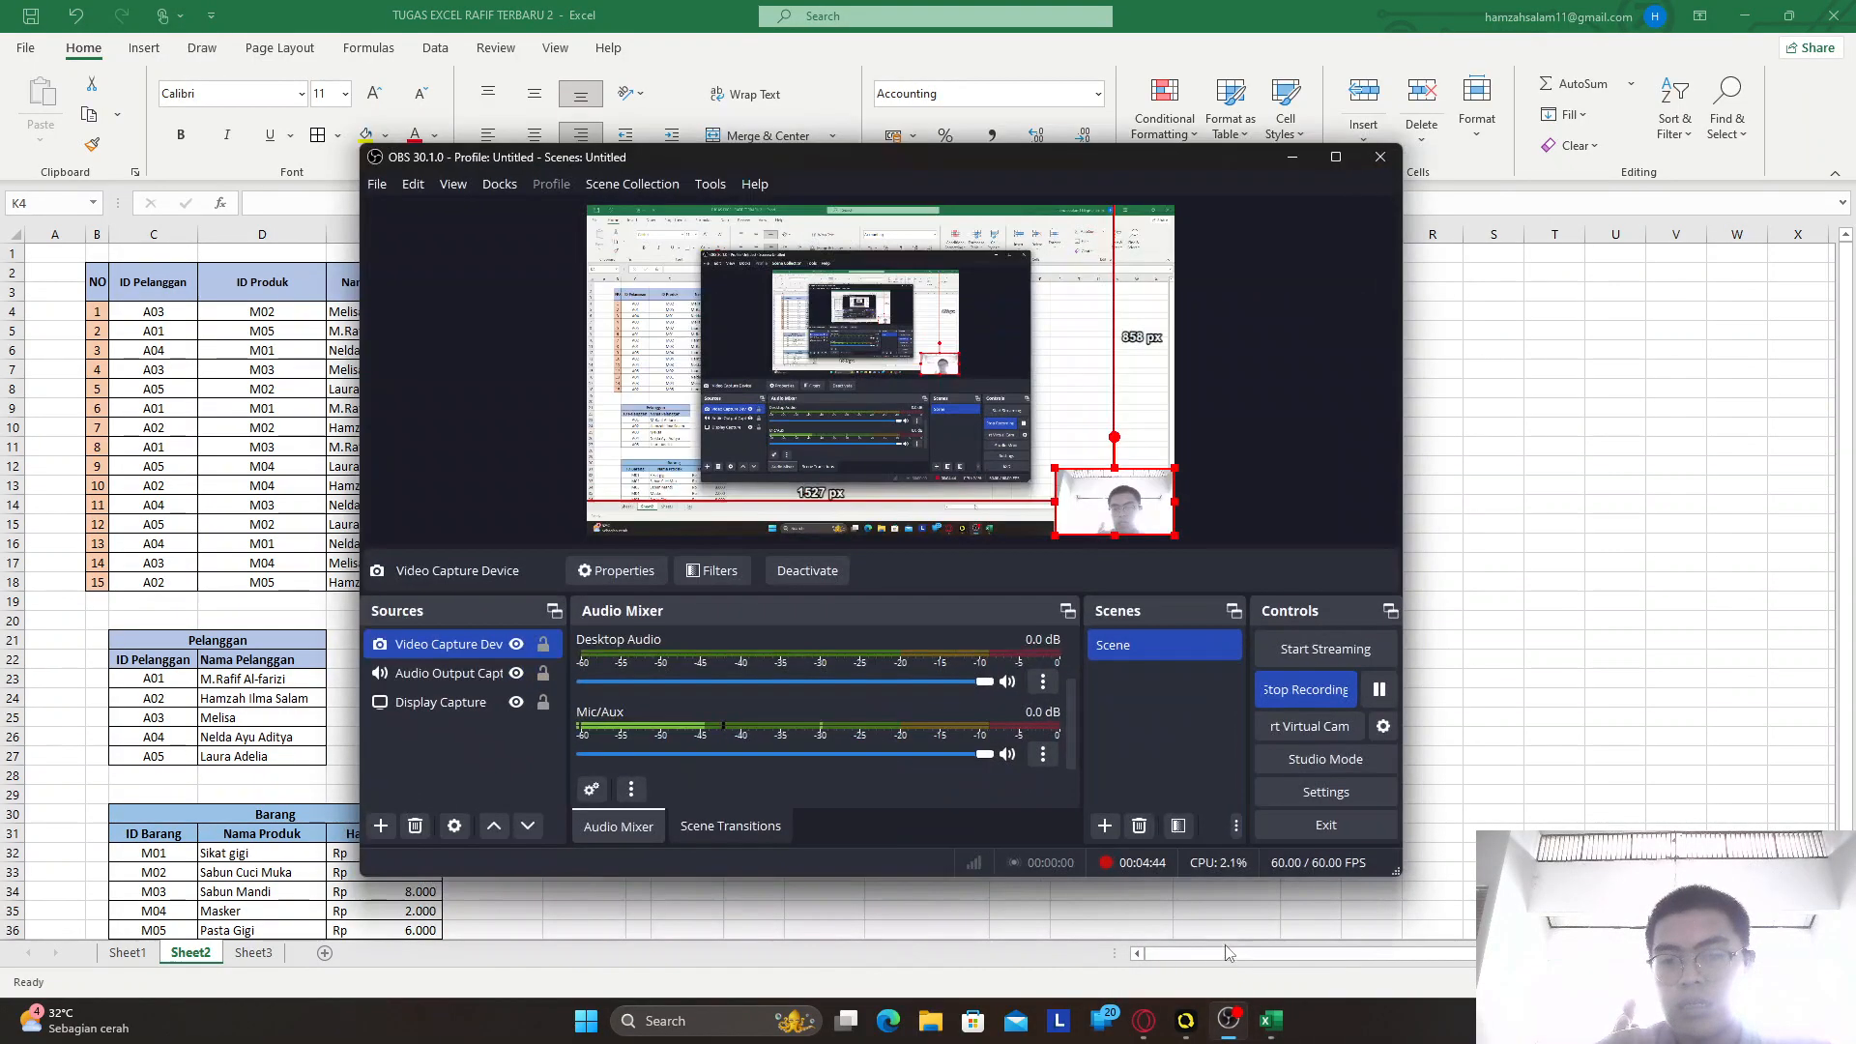
left_click(1380, 689)
left_click(1293, 157)
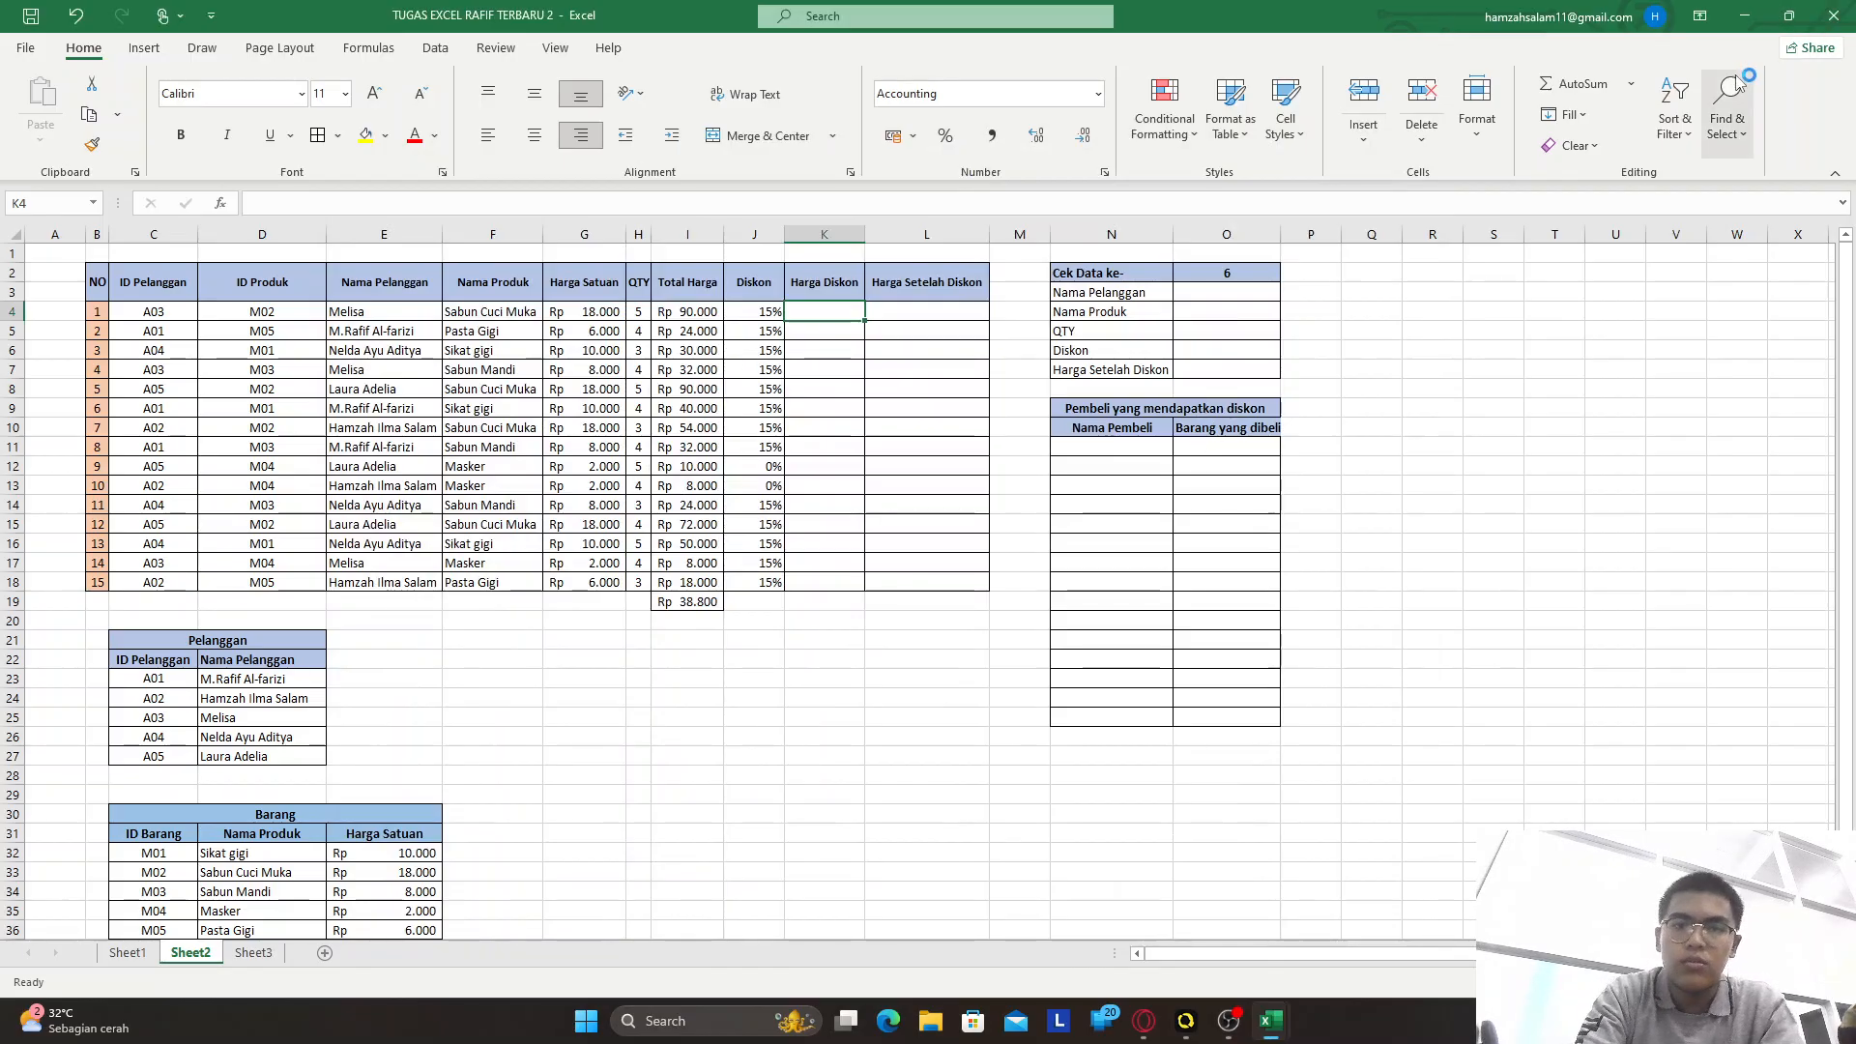
Enter =I4*J4 in K4 and fill it down the Harga Diskon column to row 18
double_click(818, 309)
type("=")
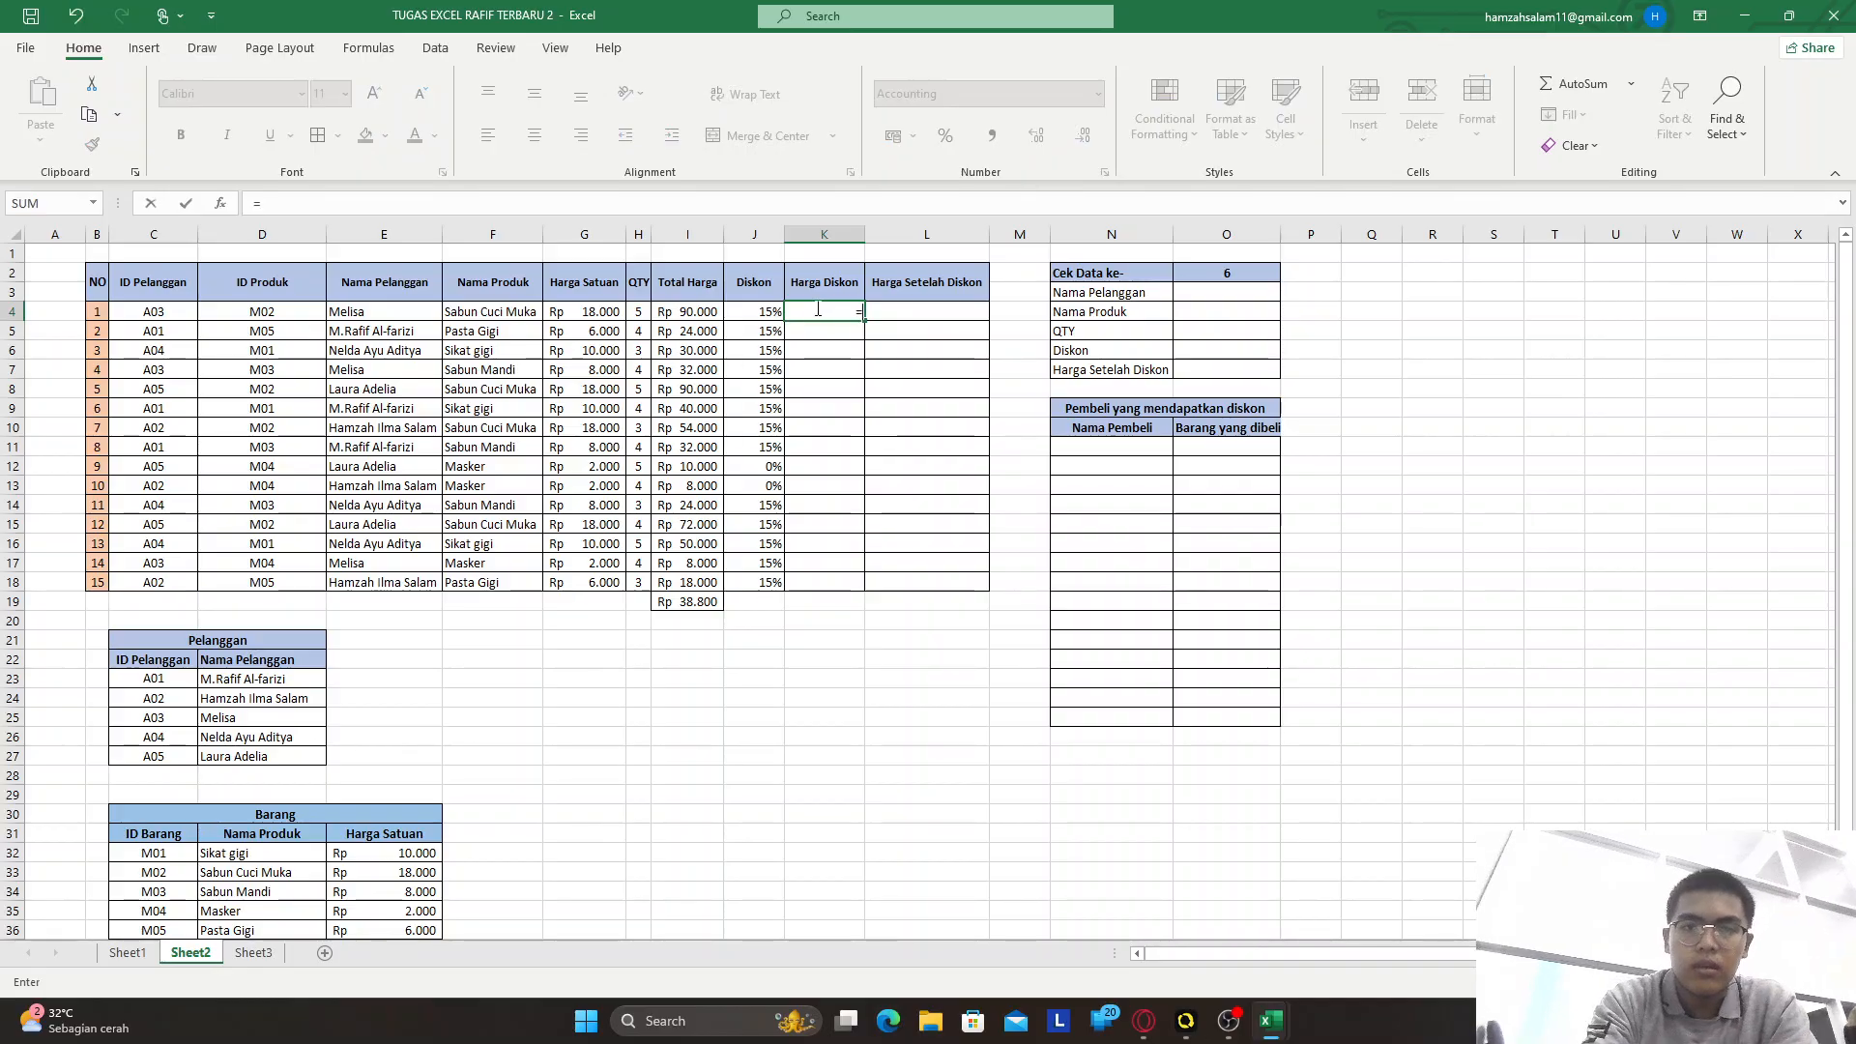
left_click(696, 312)
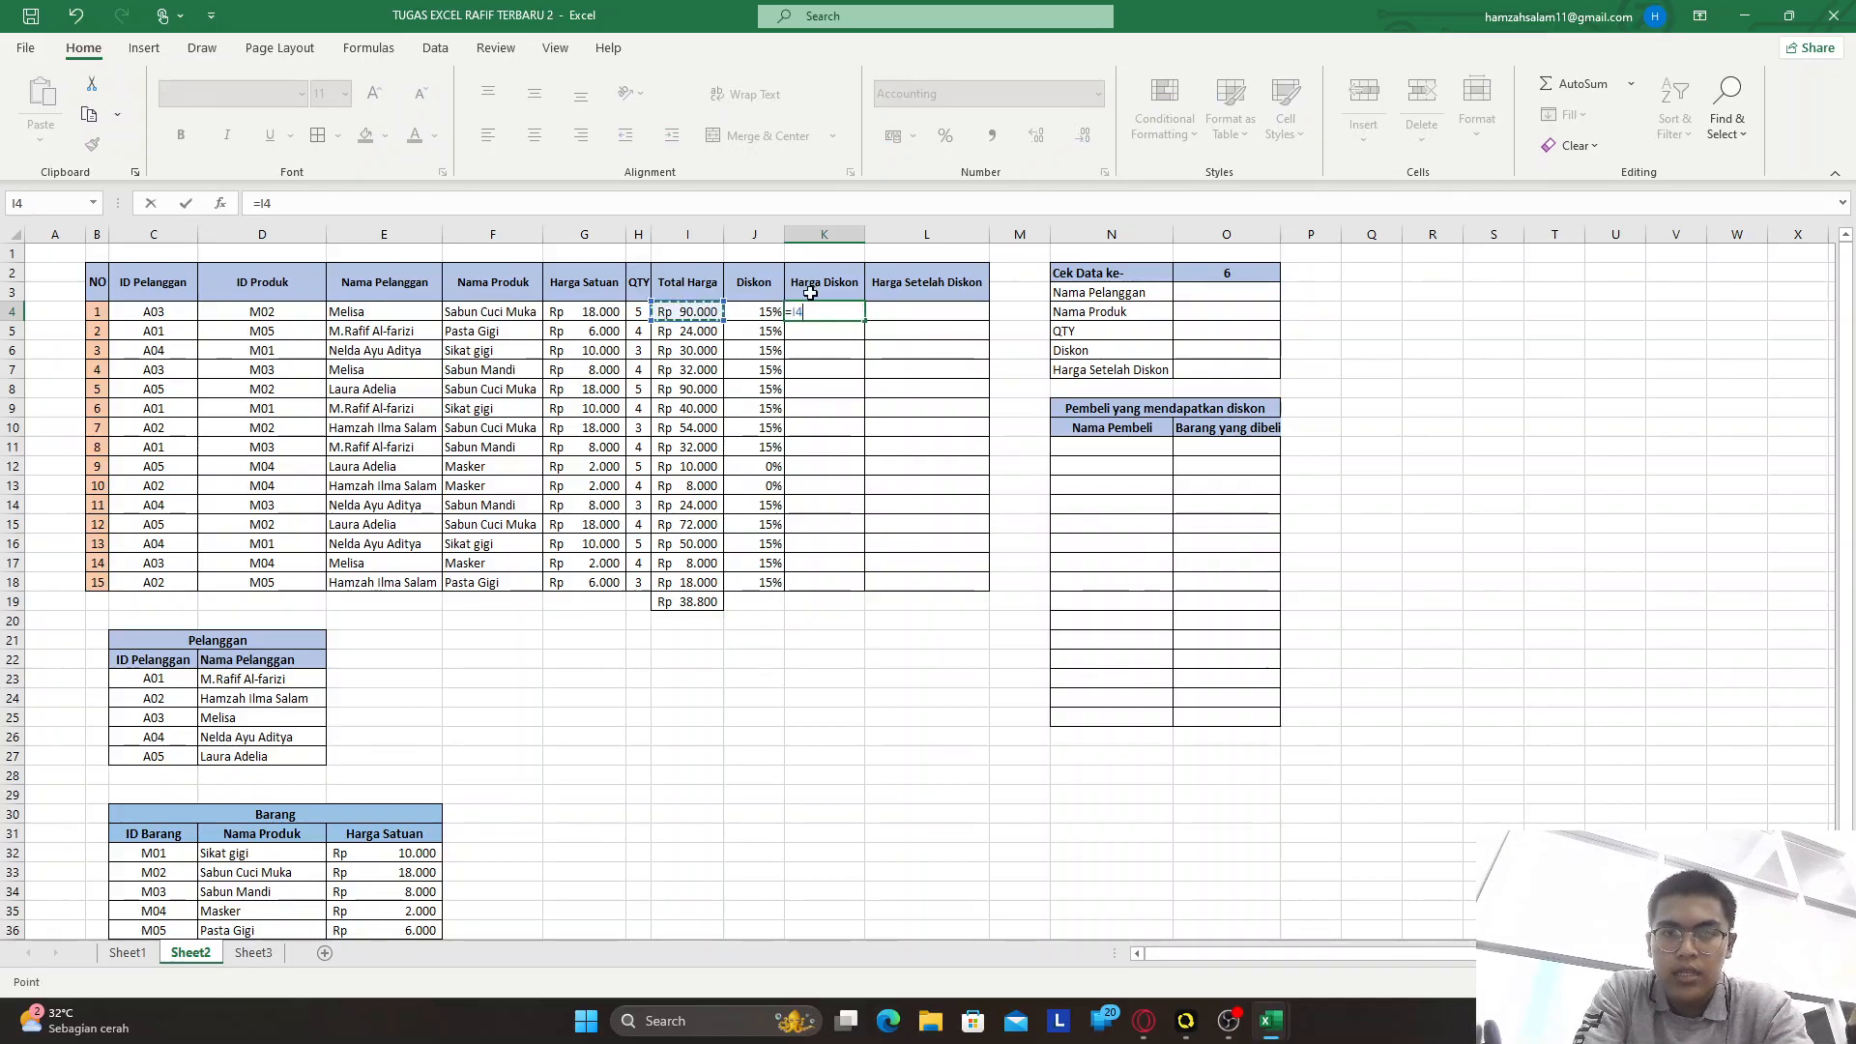
type("*")
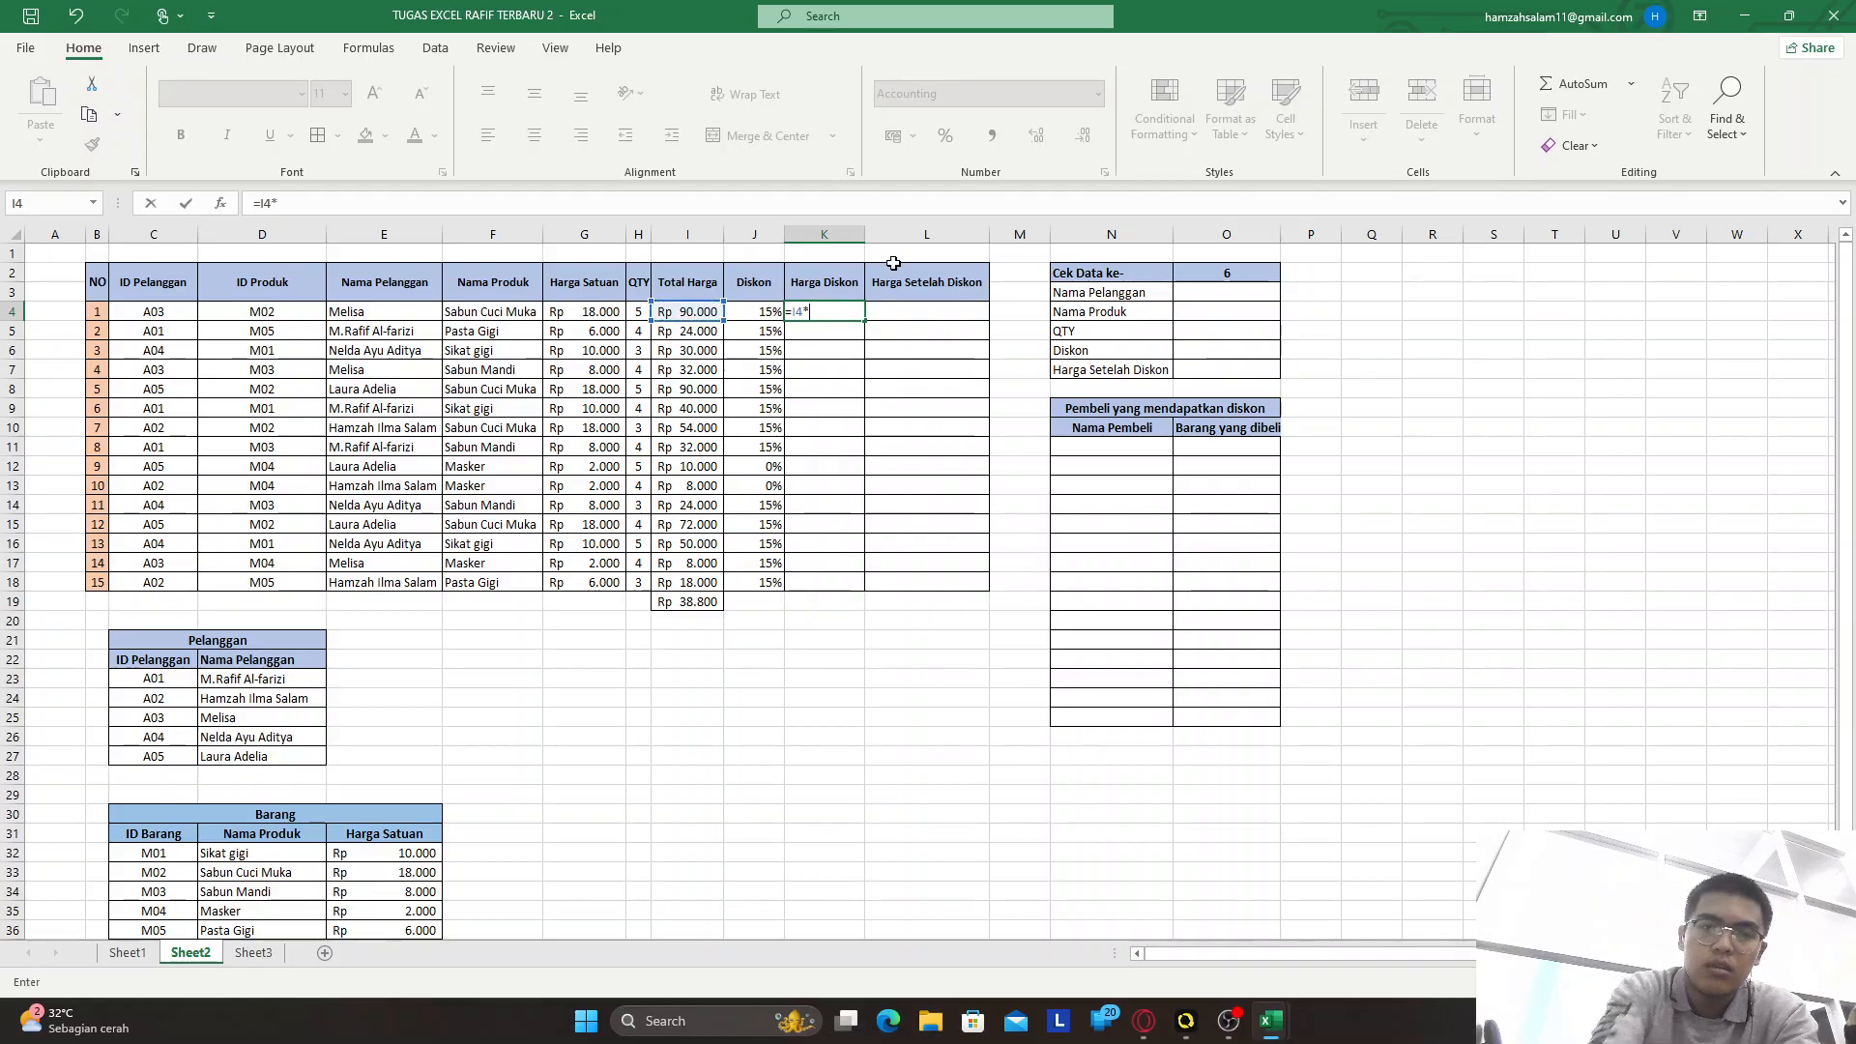
left_click(746, 307)
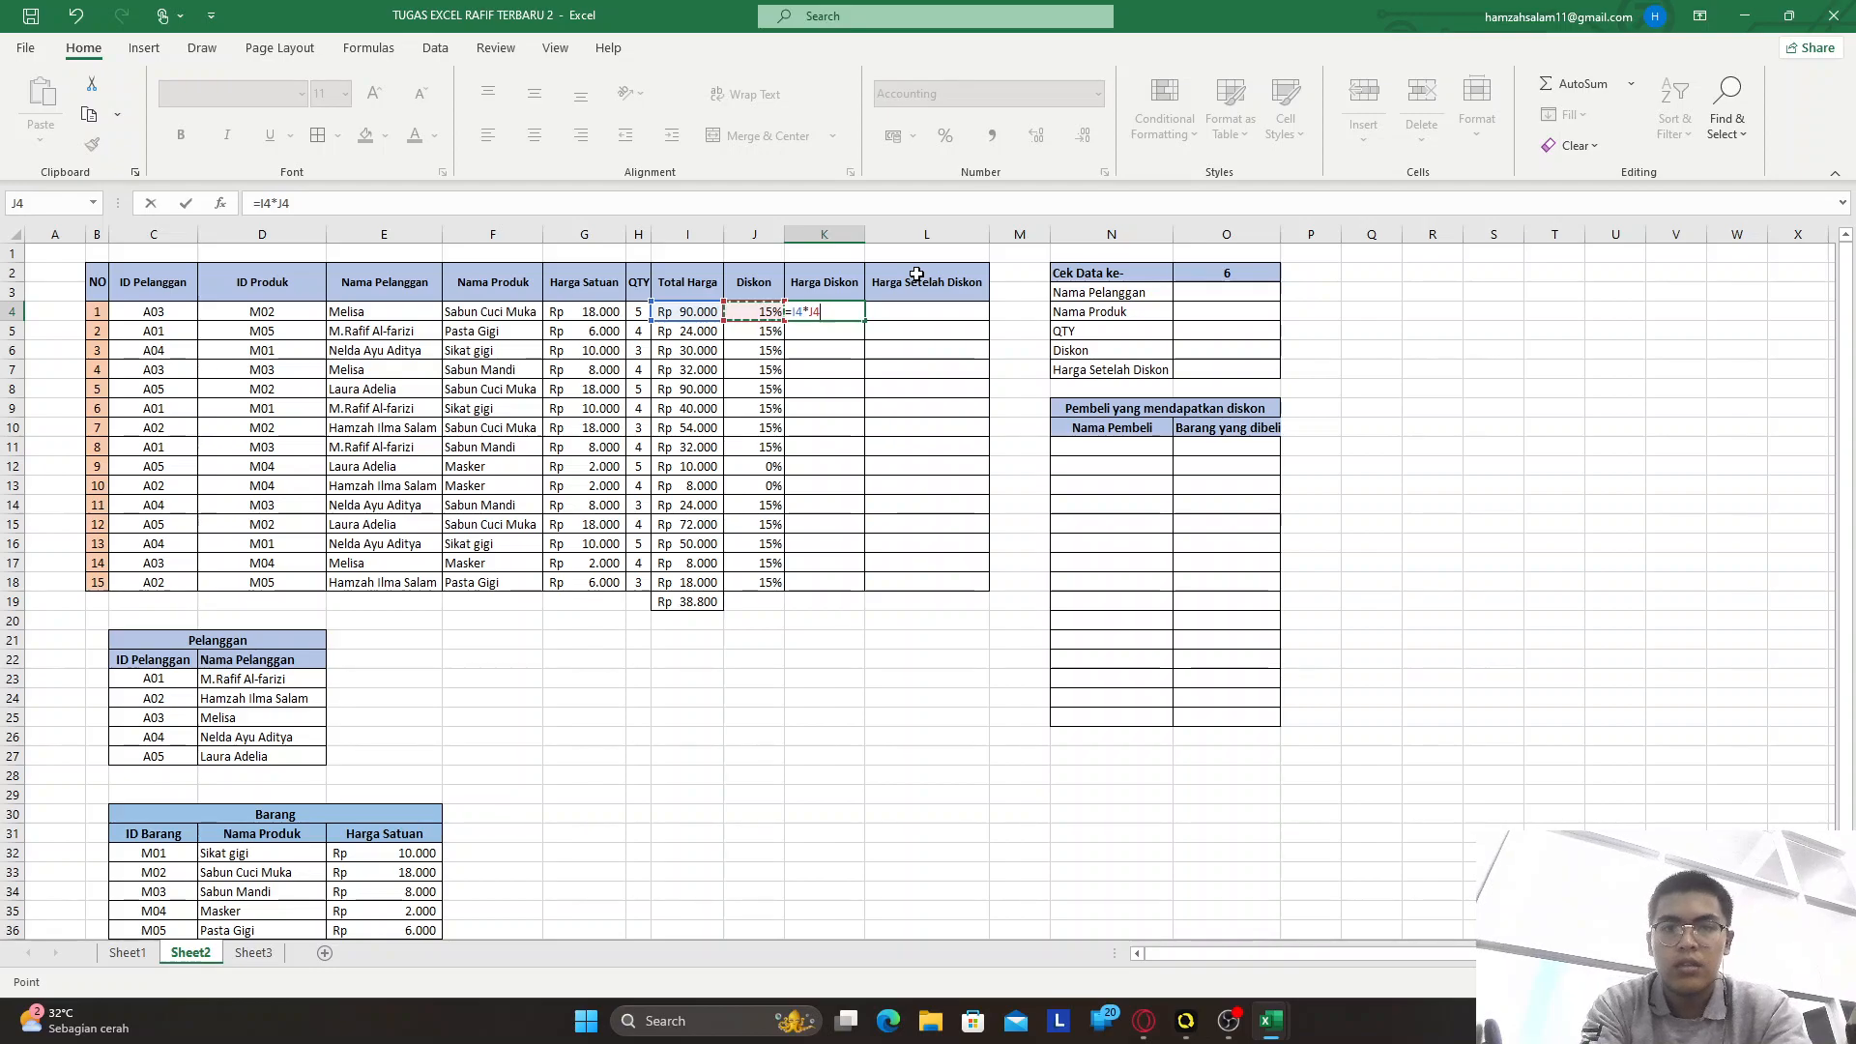
key("Return")
left_click(860, 310)
double_click(866, 316)
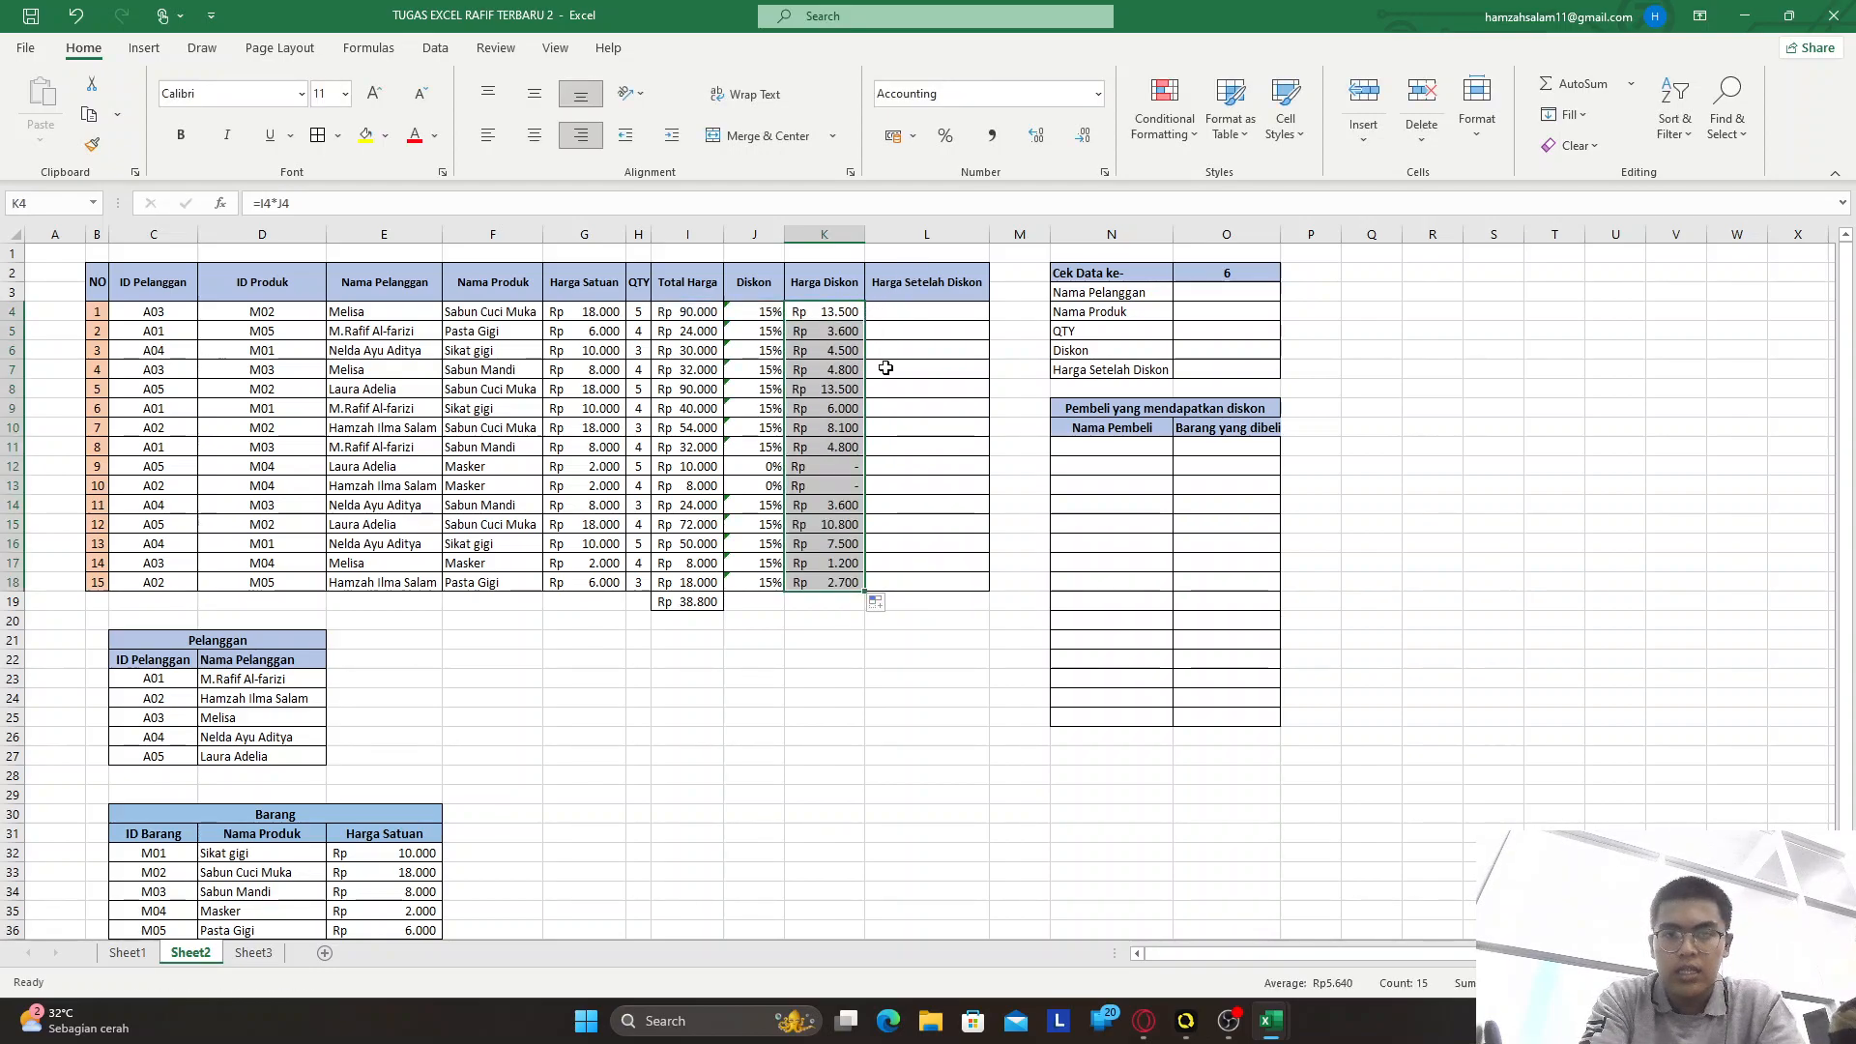
left_click(818, 659)
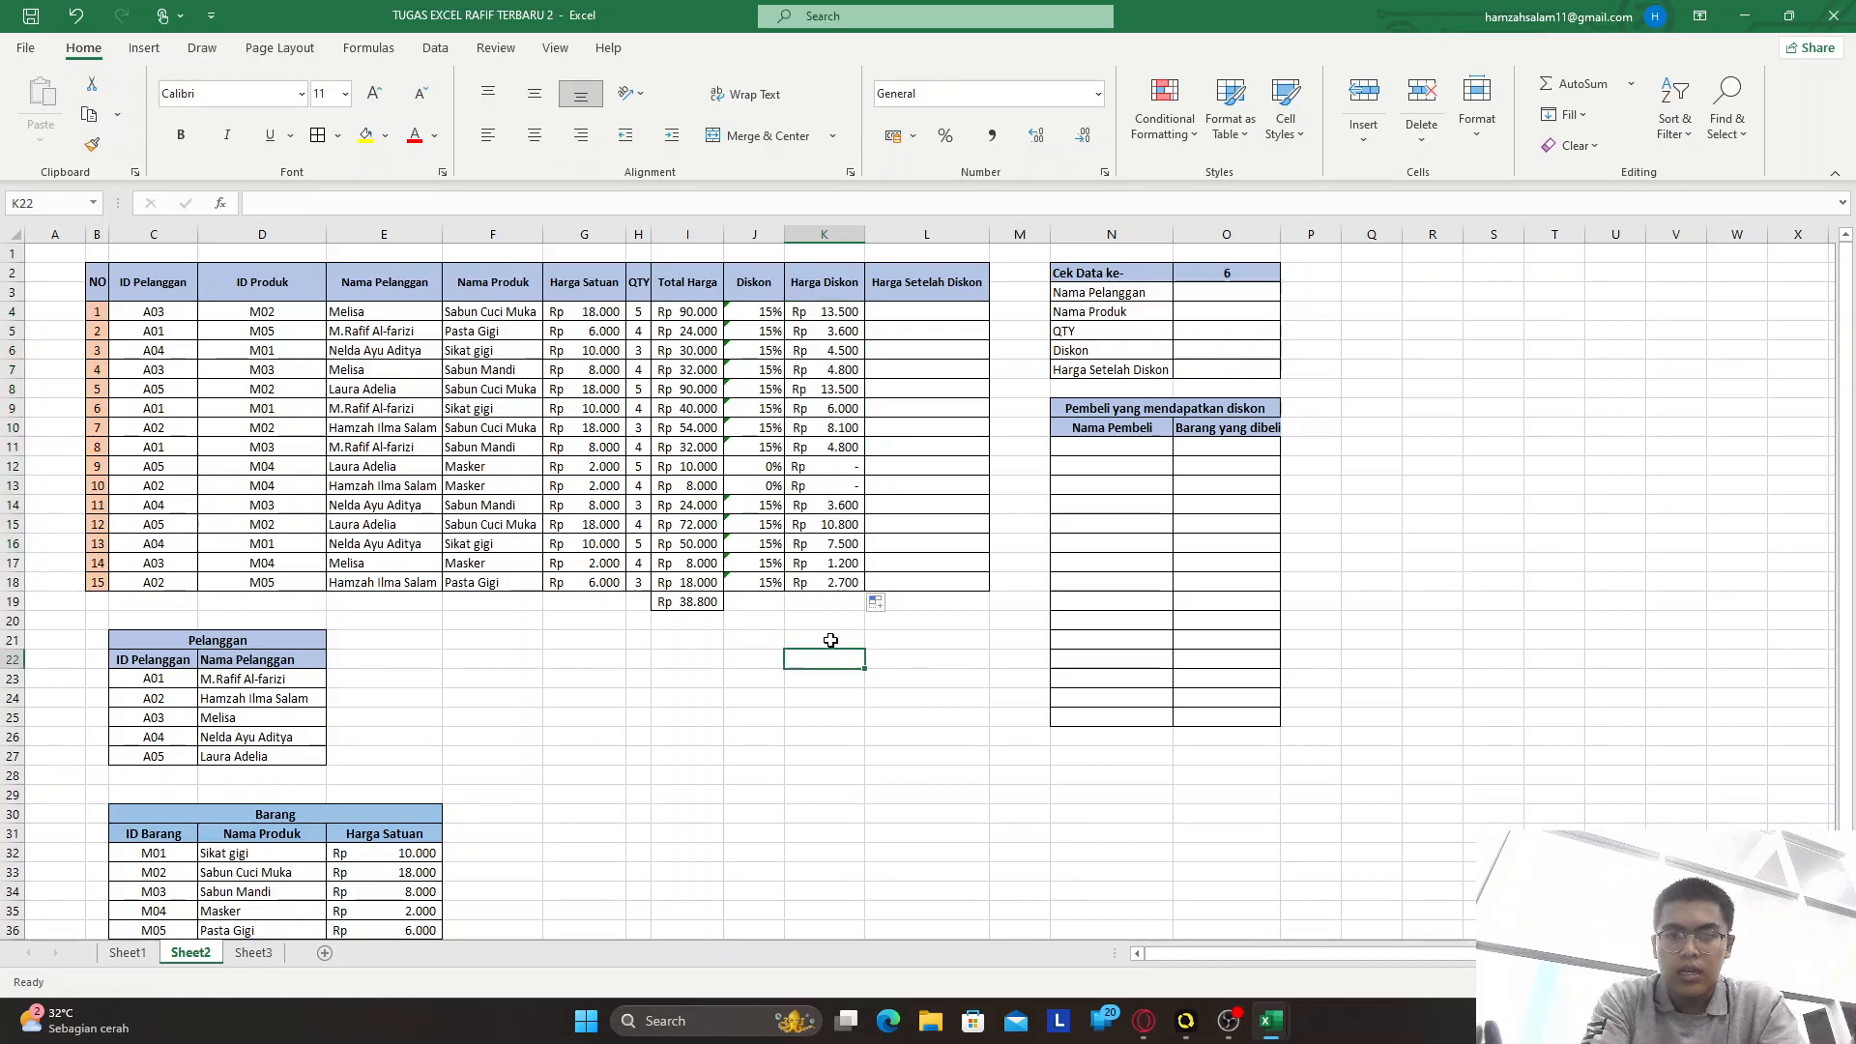
Enter =I4-K4 in L4 and fill it down the Harga Setelah Diskon column to row 18
left_click(916, 310)
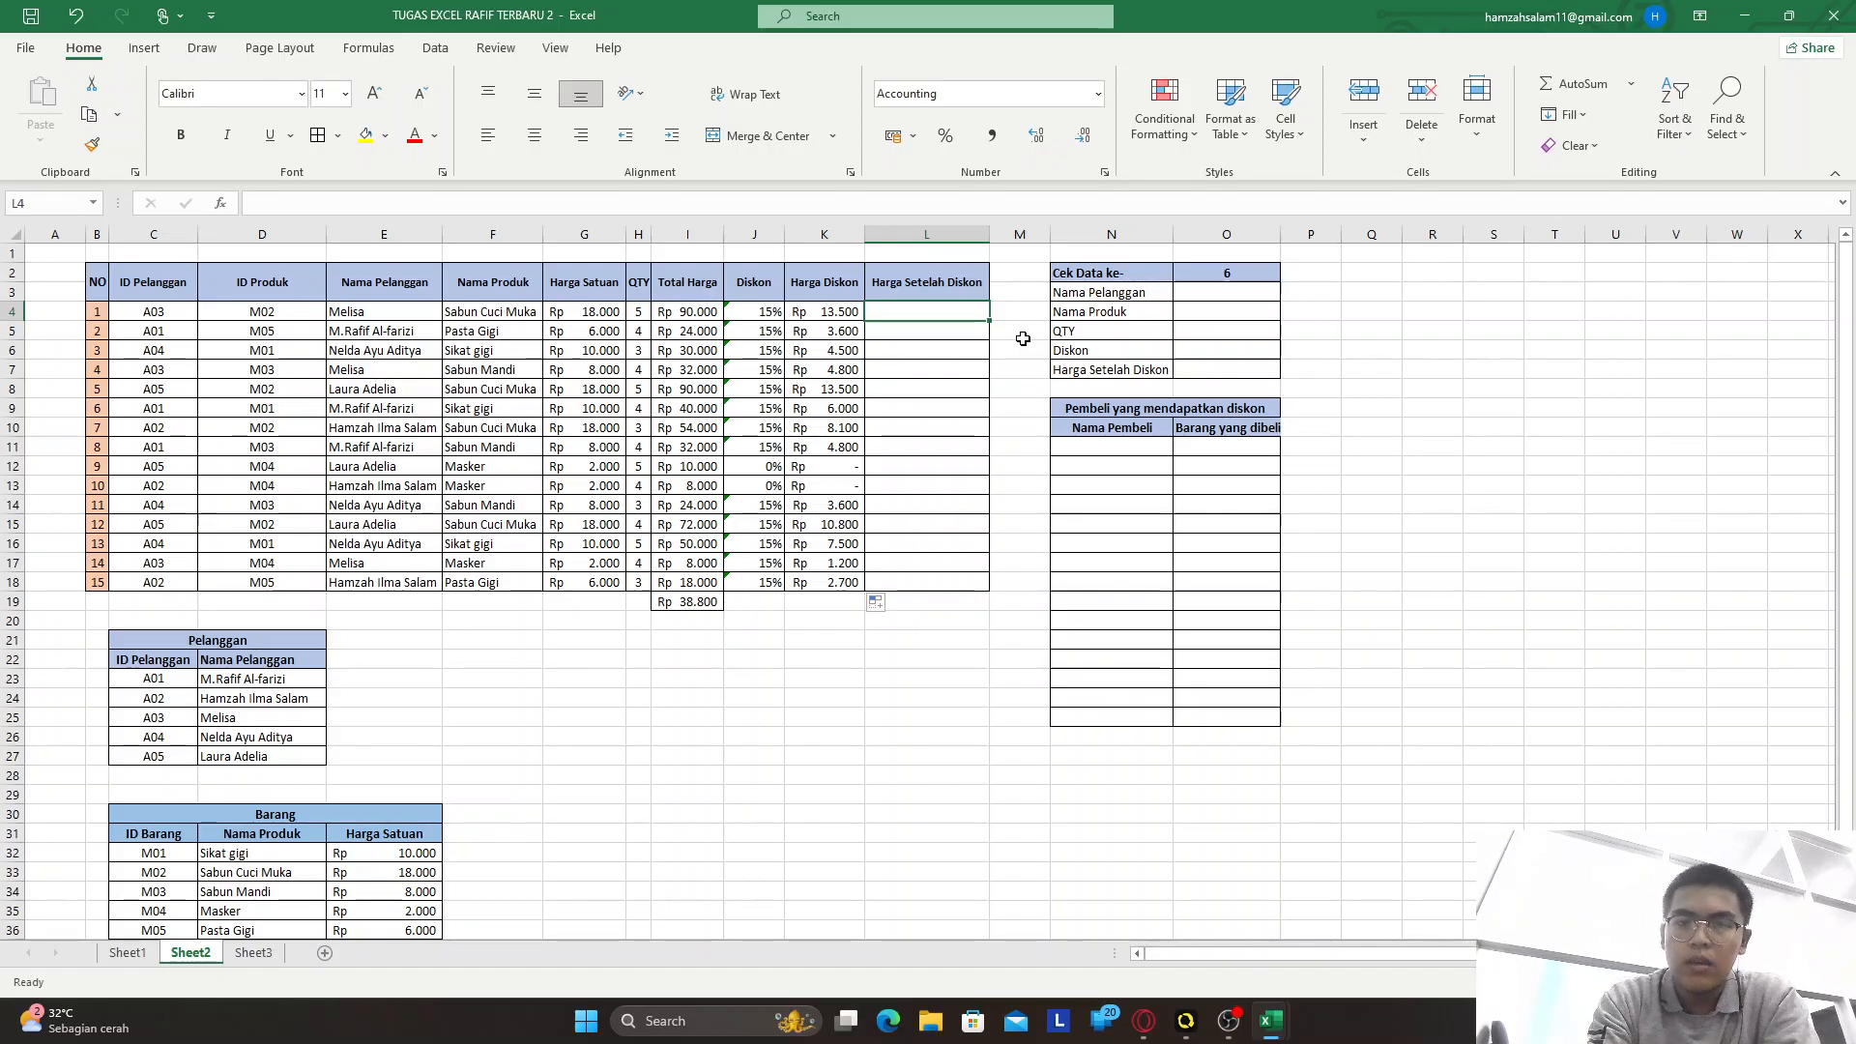
type("=")
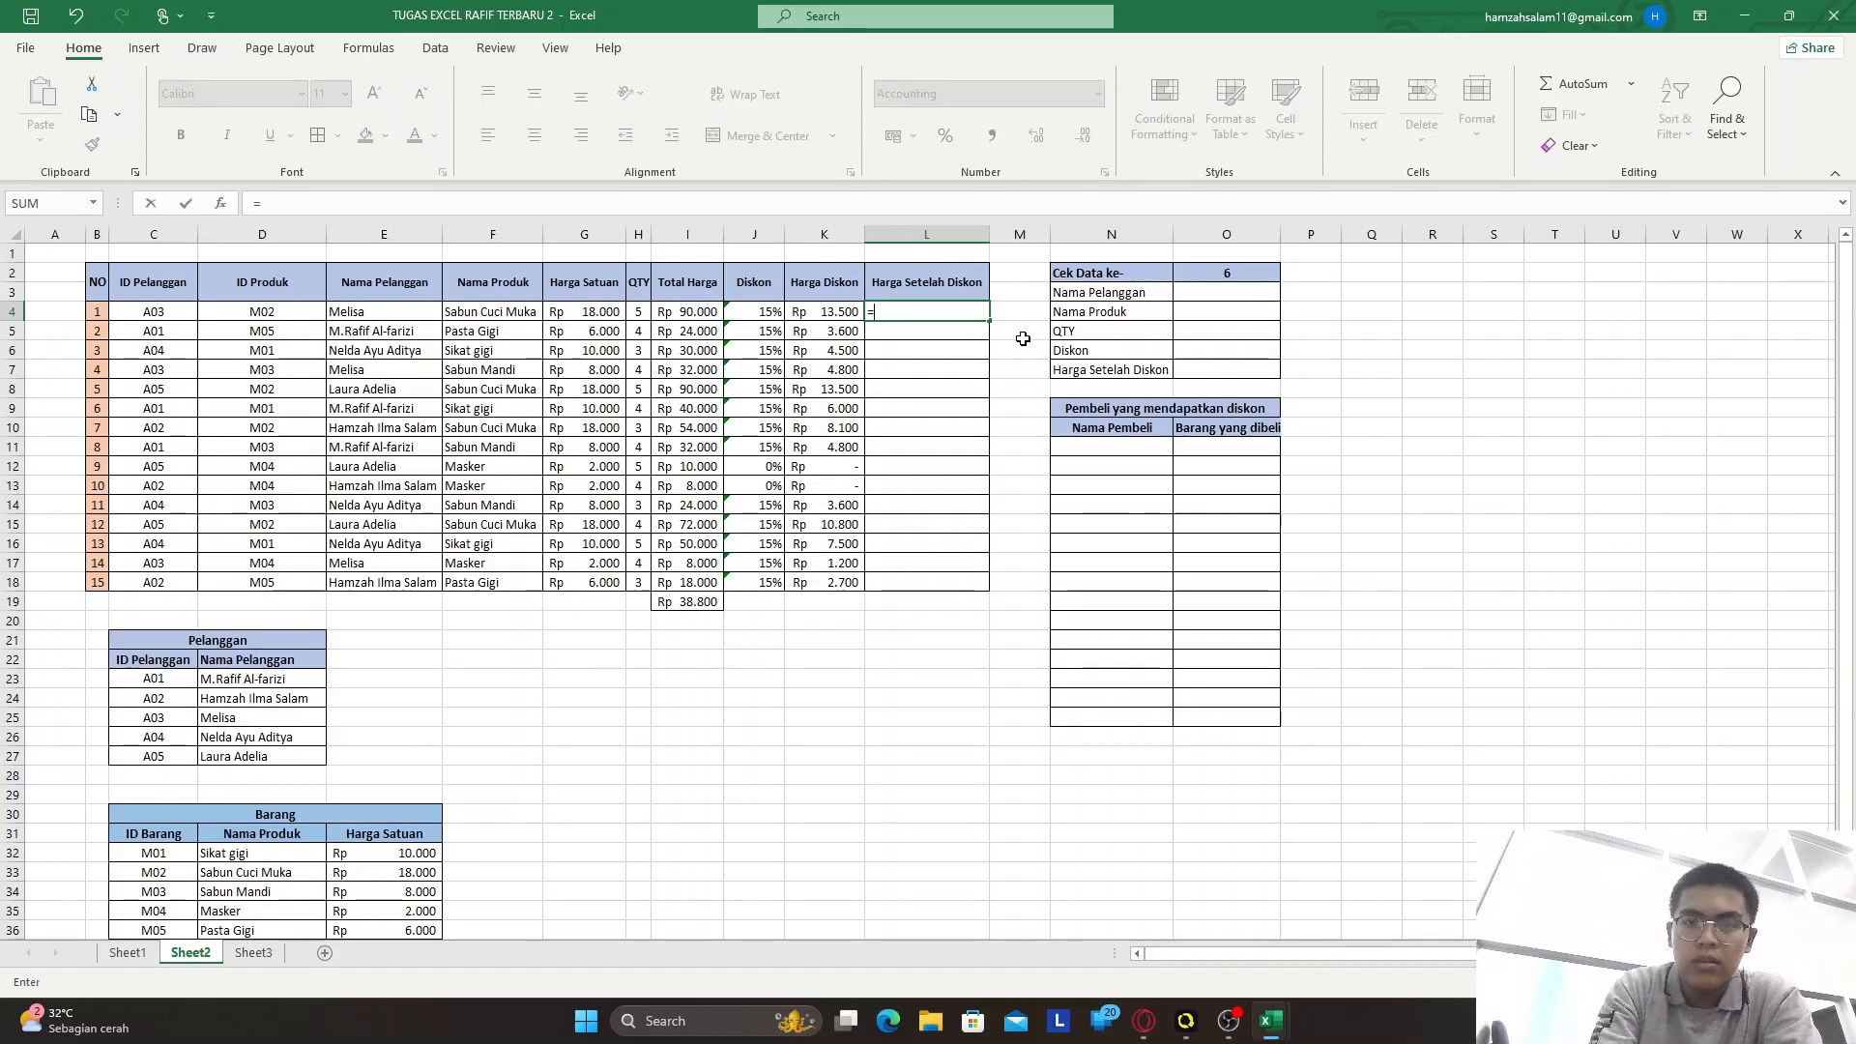
left_click(684, 313)
type("-")
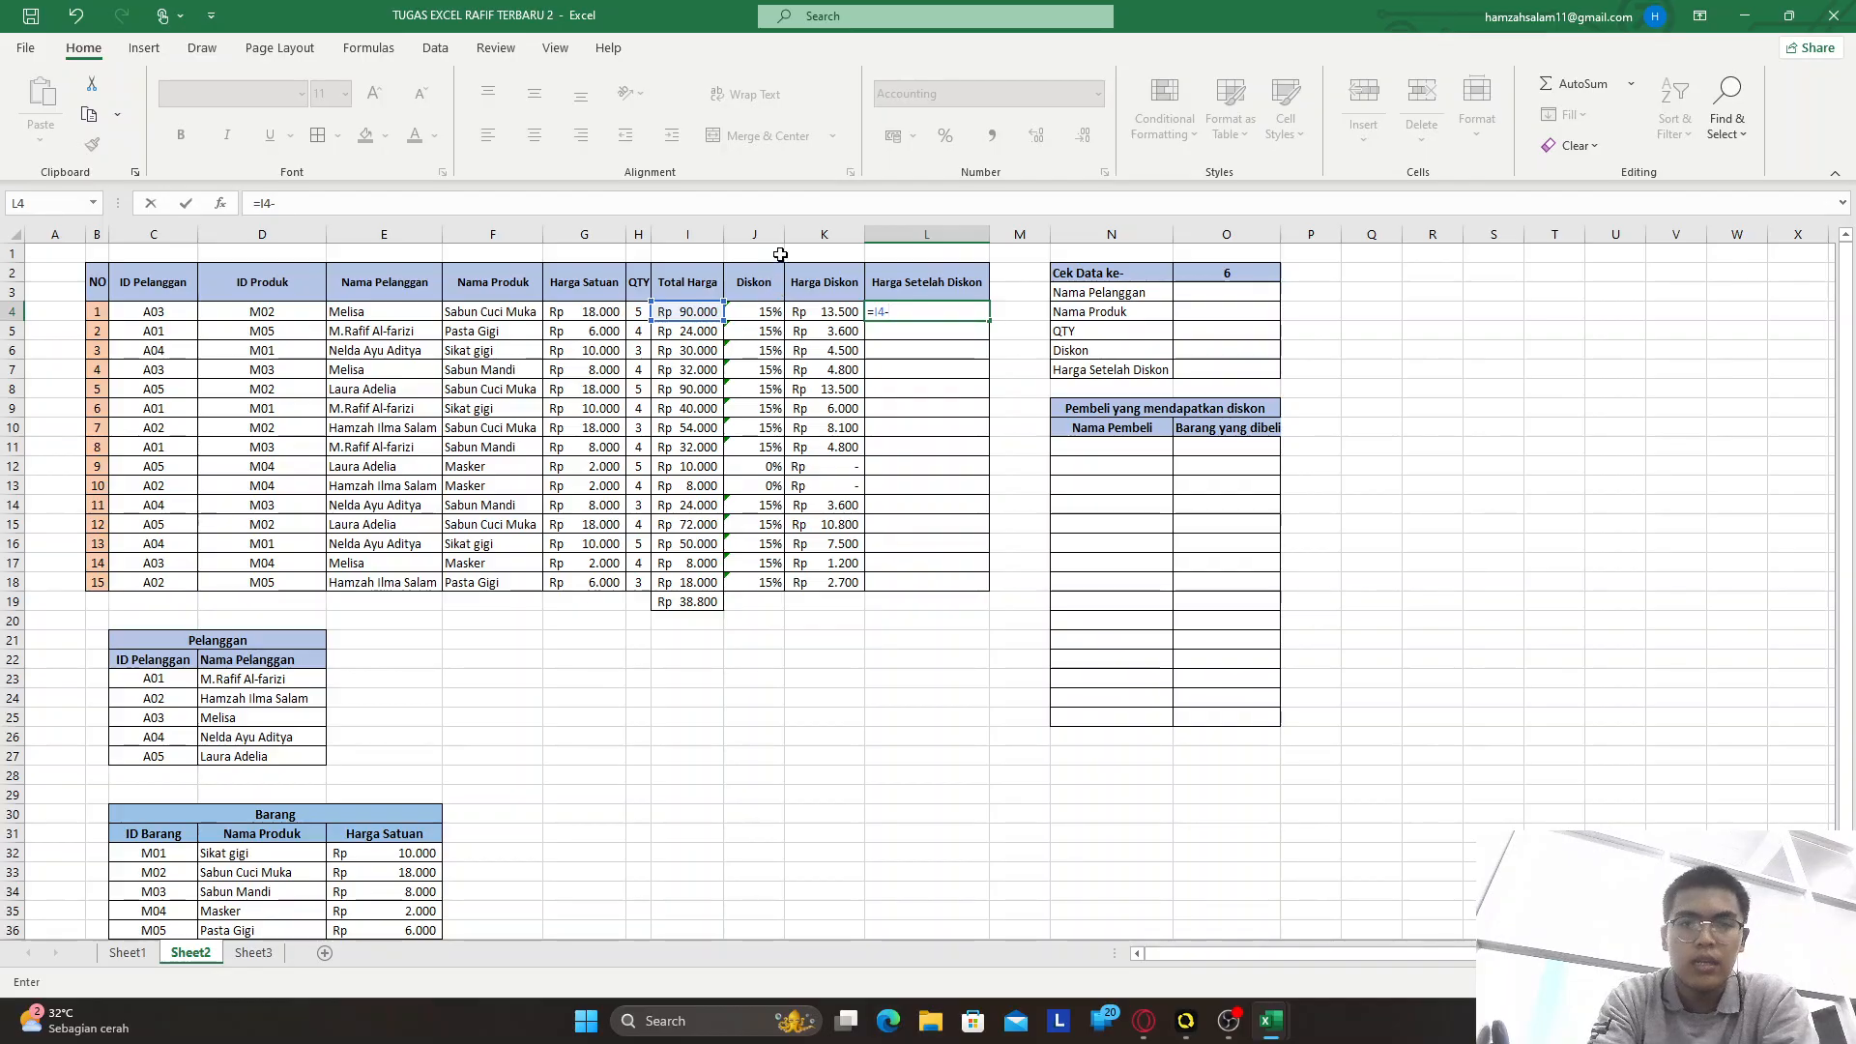
left_click(844, 311)
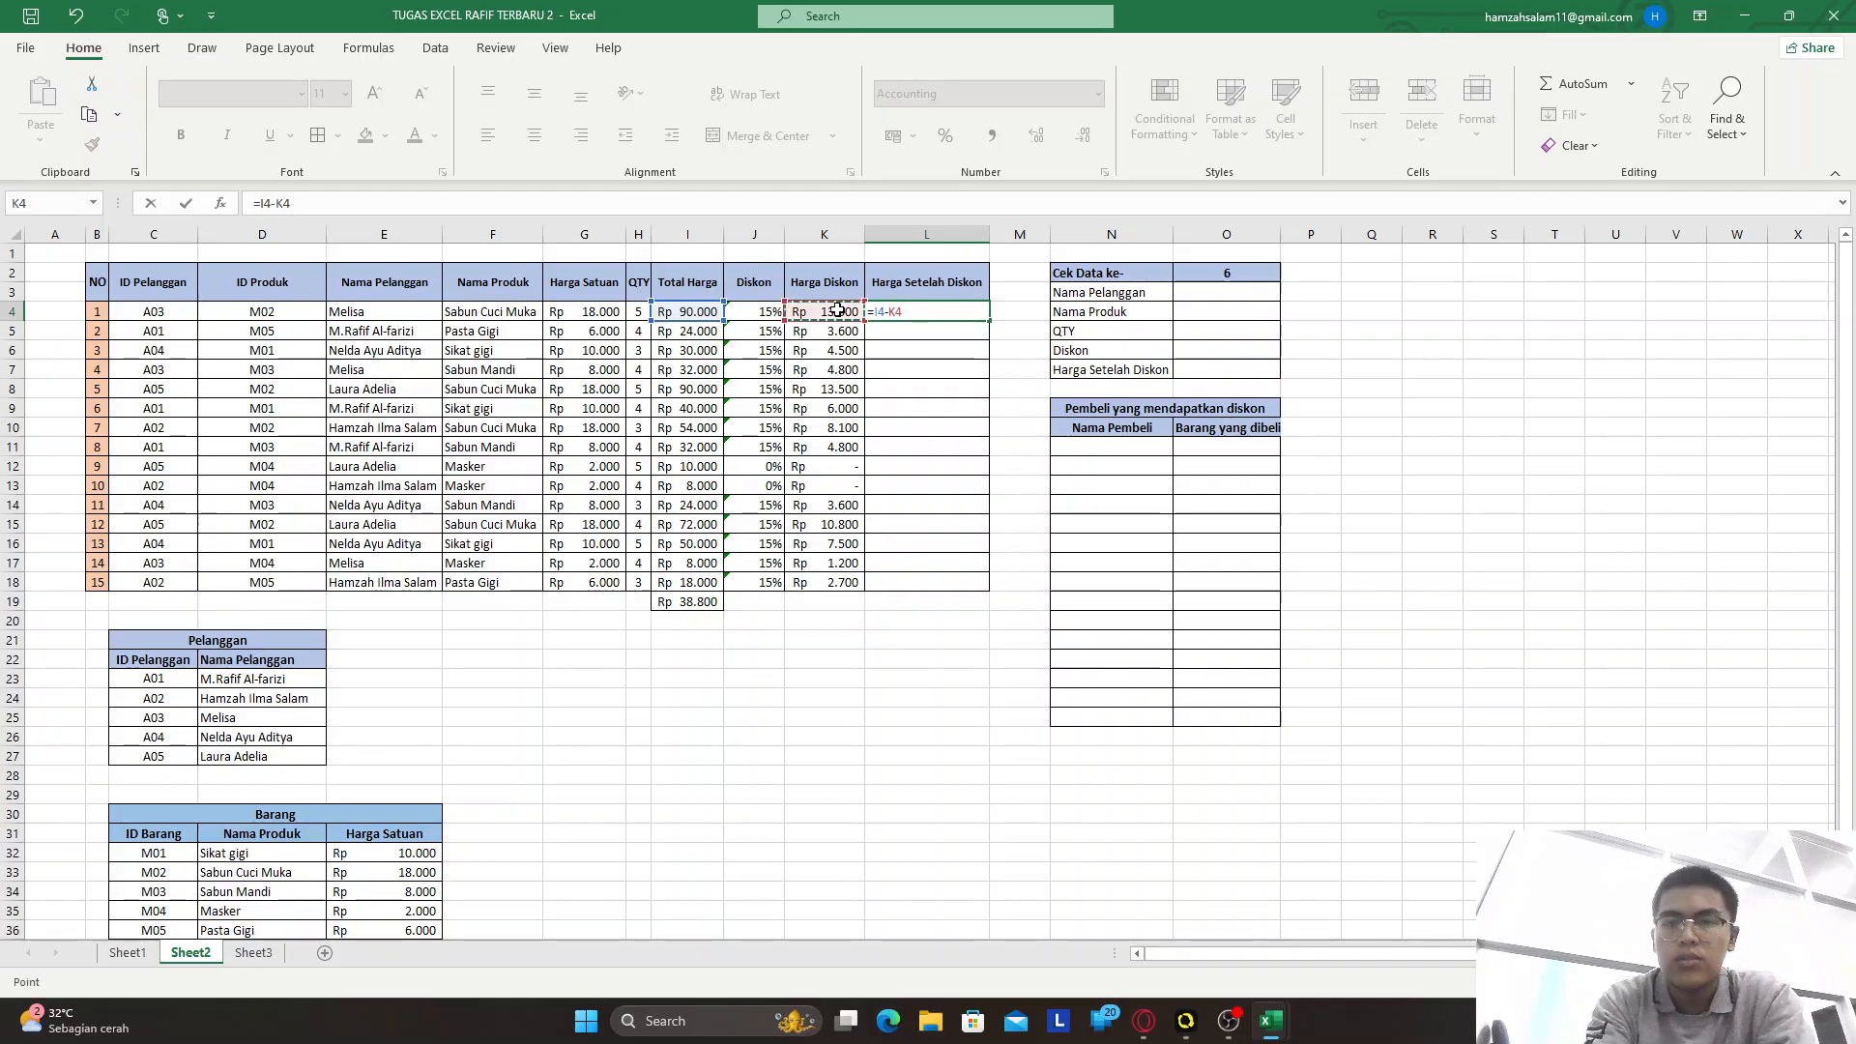
key("Return")
left_click(943, 310)
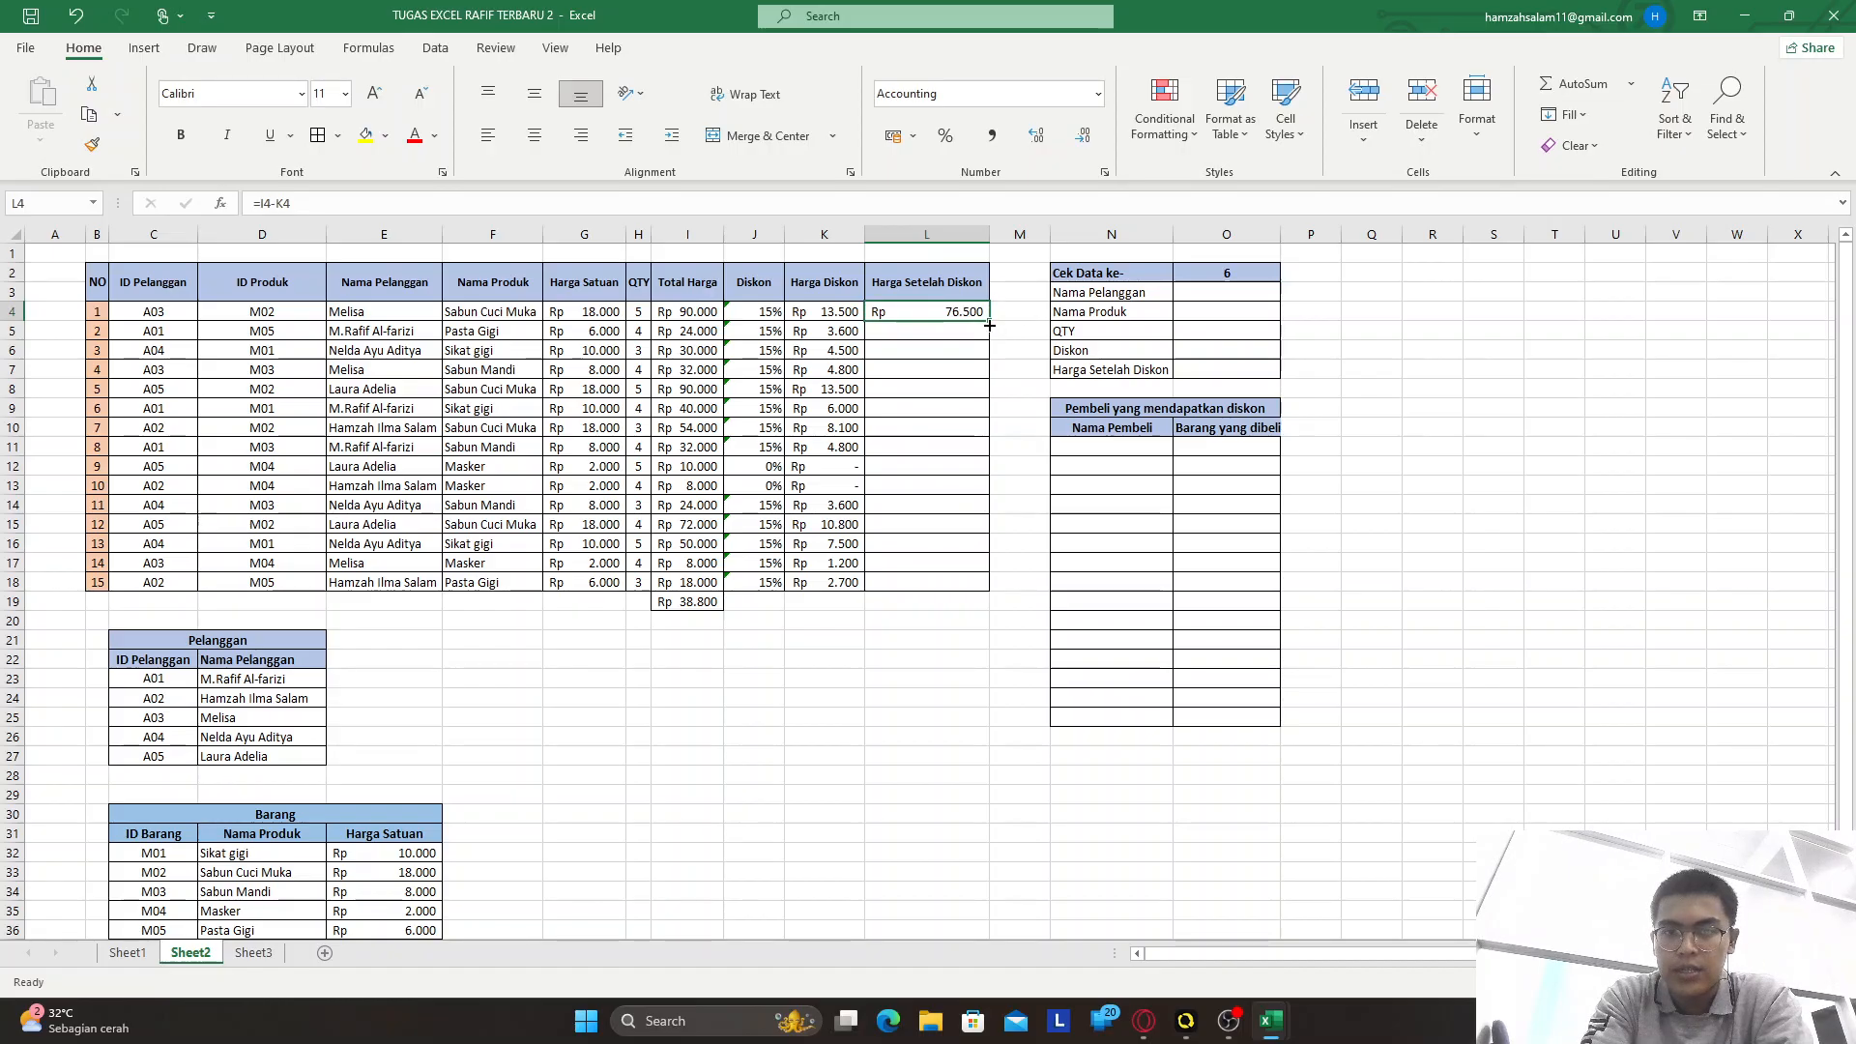
double_click(989, 323)
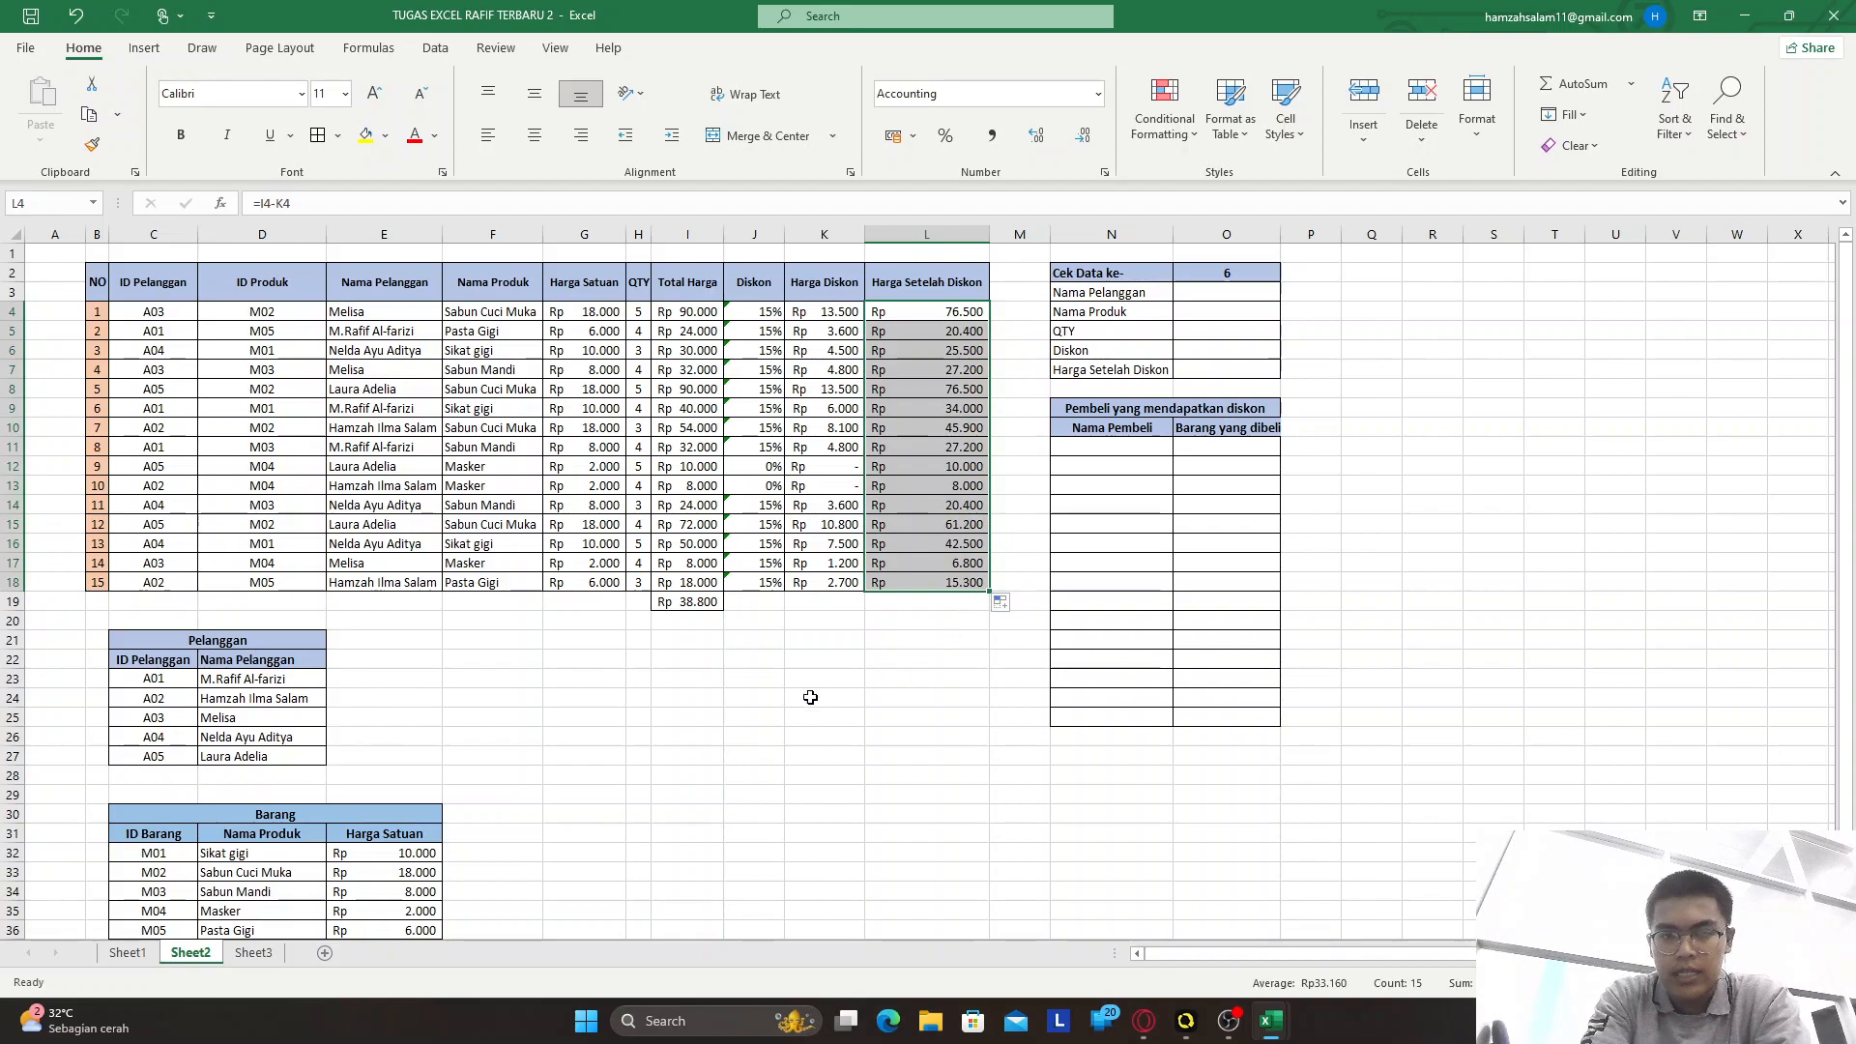
left_click(754, 698)
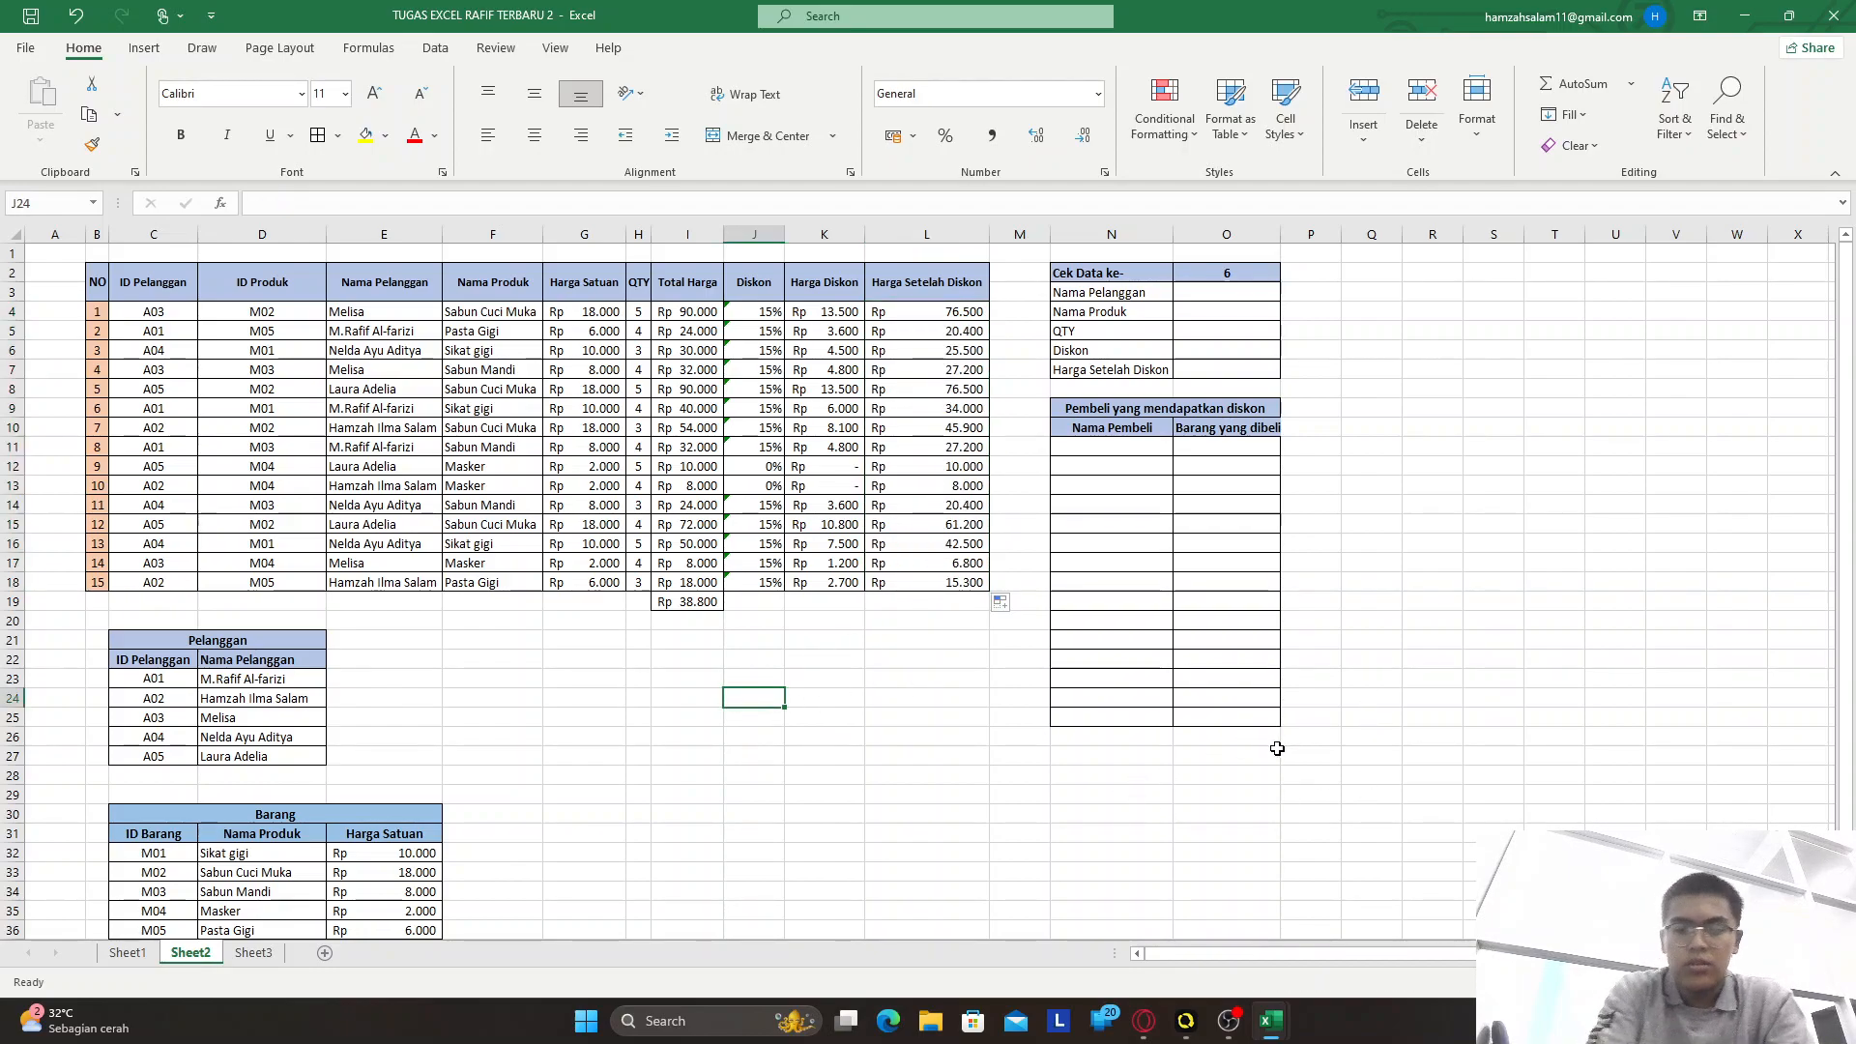
scroll(1141, 716, "down", 1)
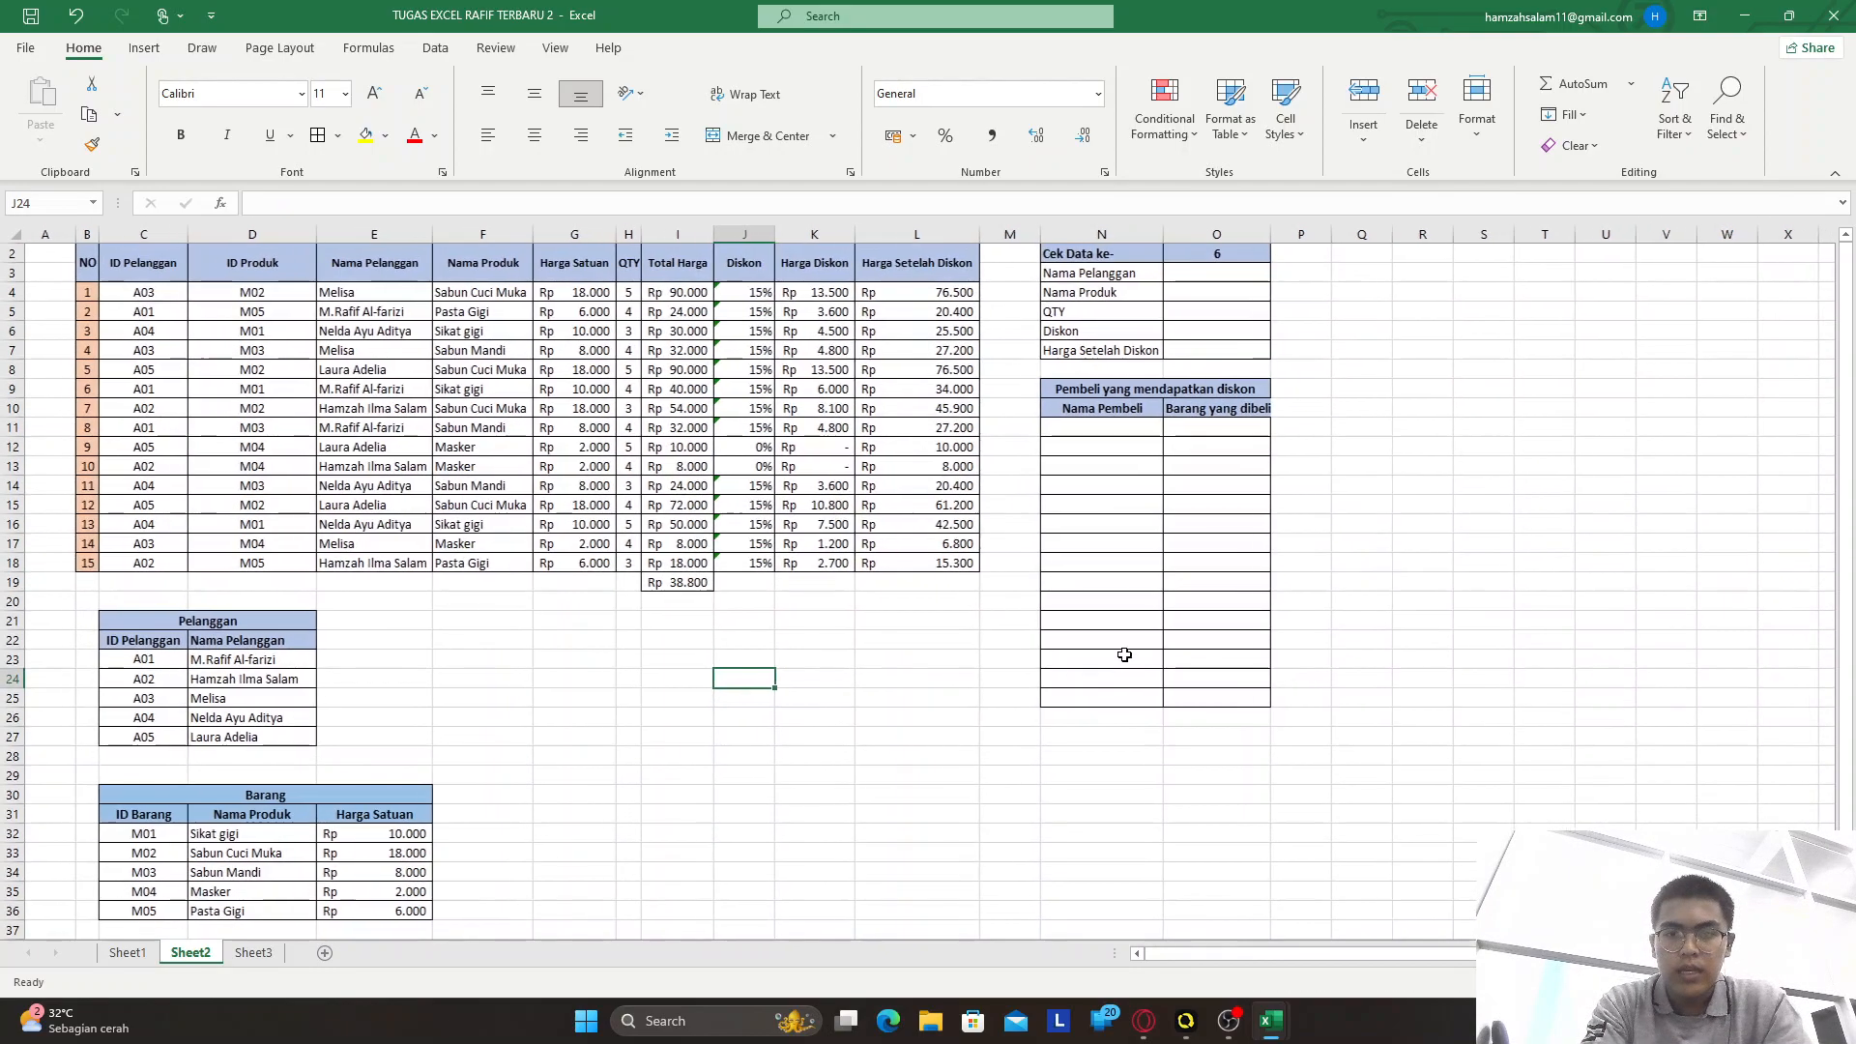
scroll(1125, 642, "right", 2)
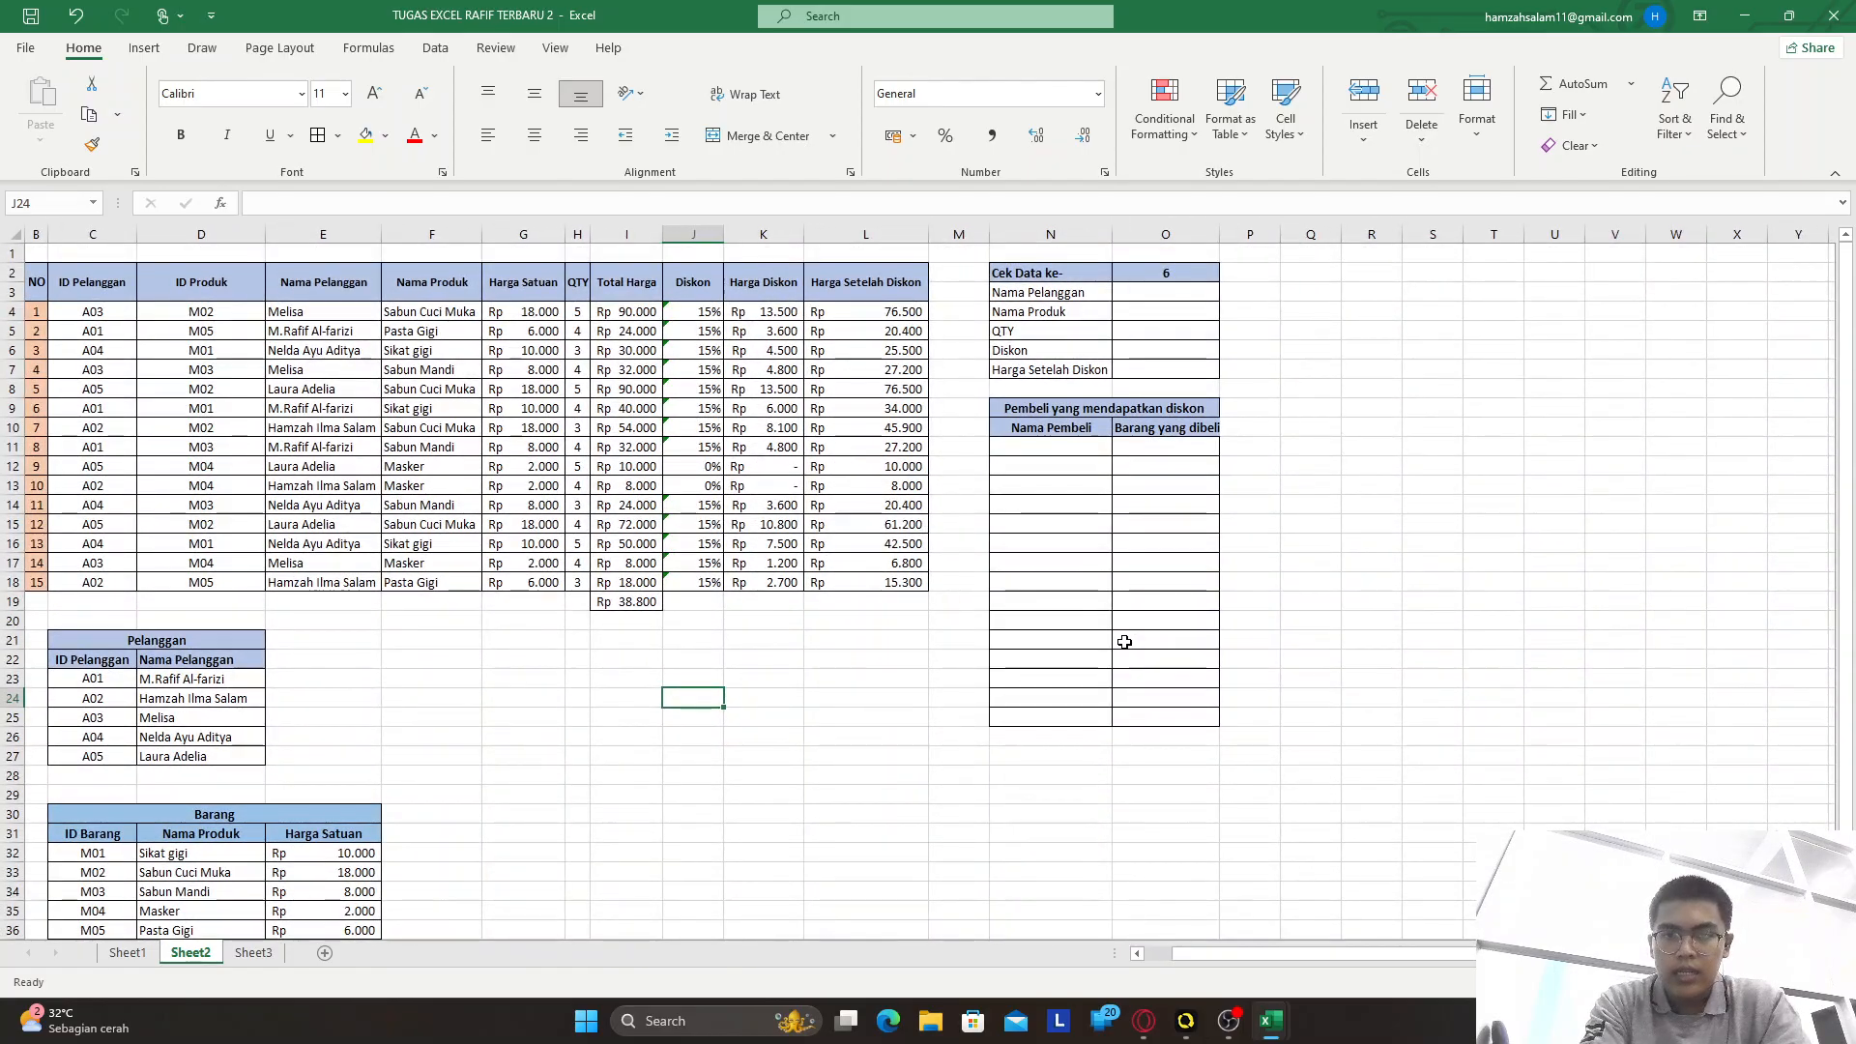
scroll(1124, 642, "up", 1)
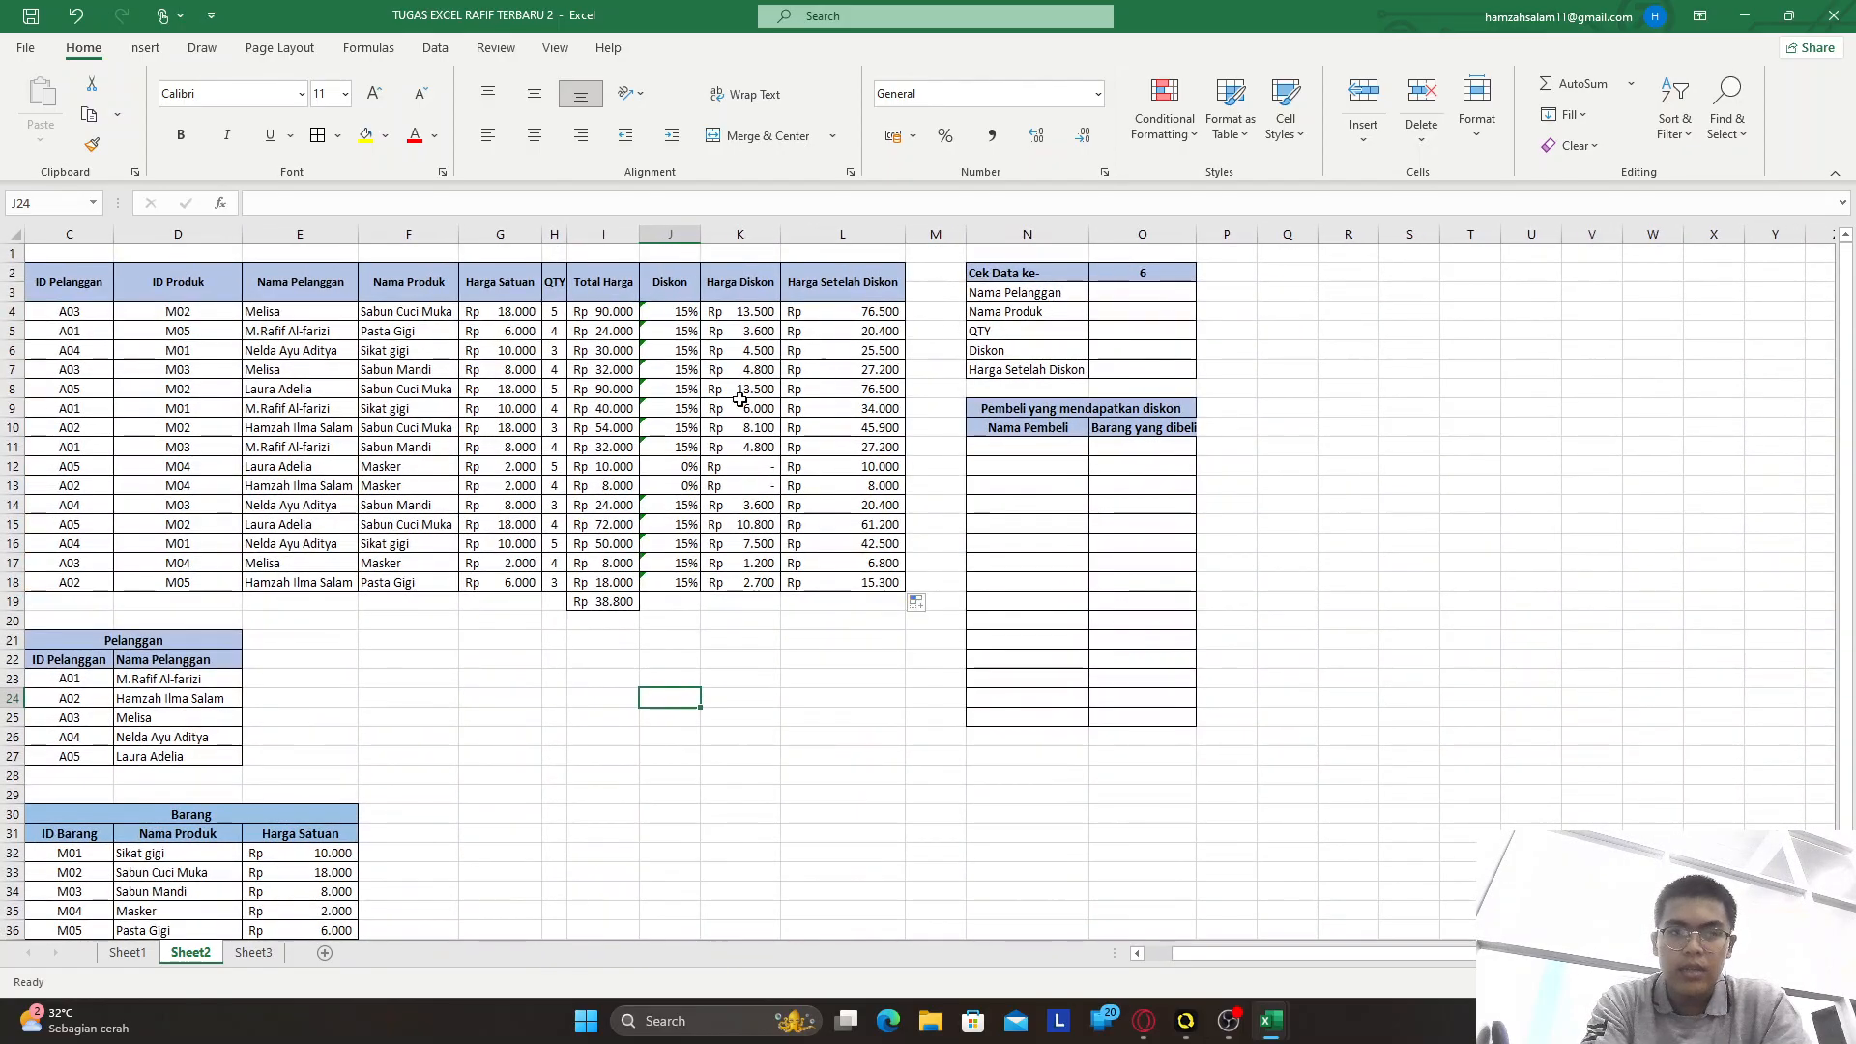
scroll(346, 448, "left", 2)
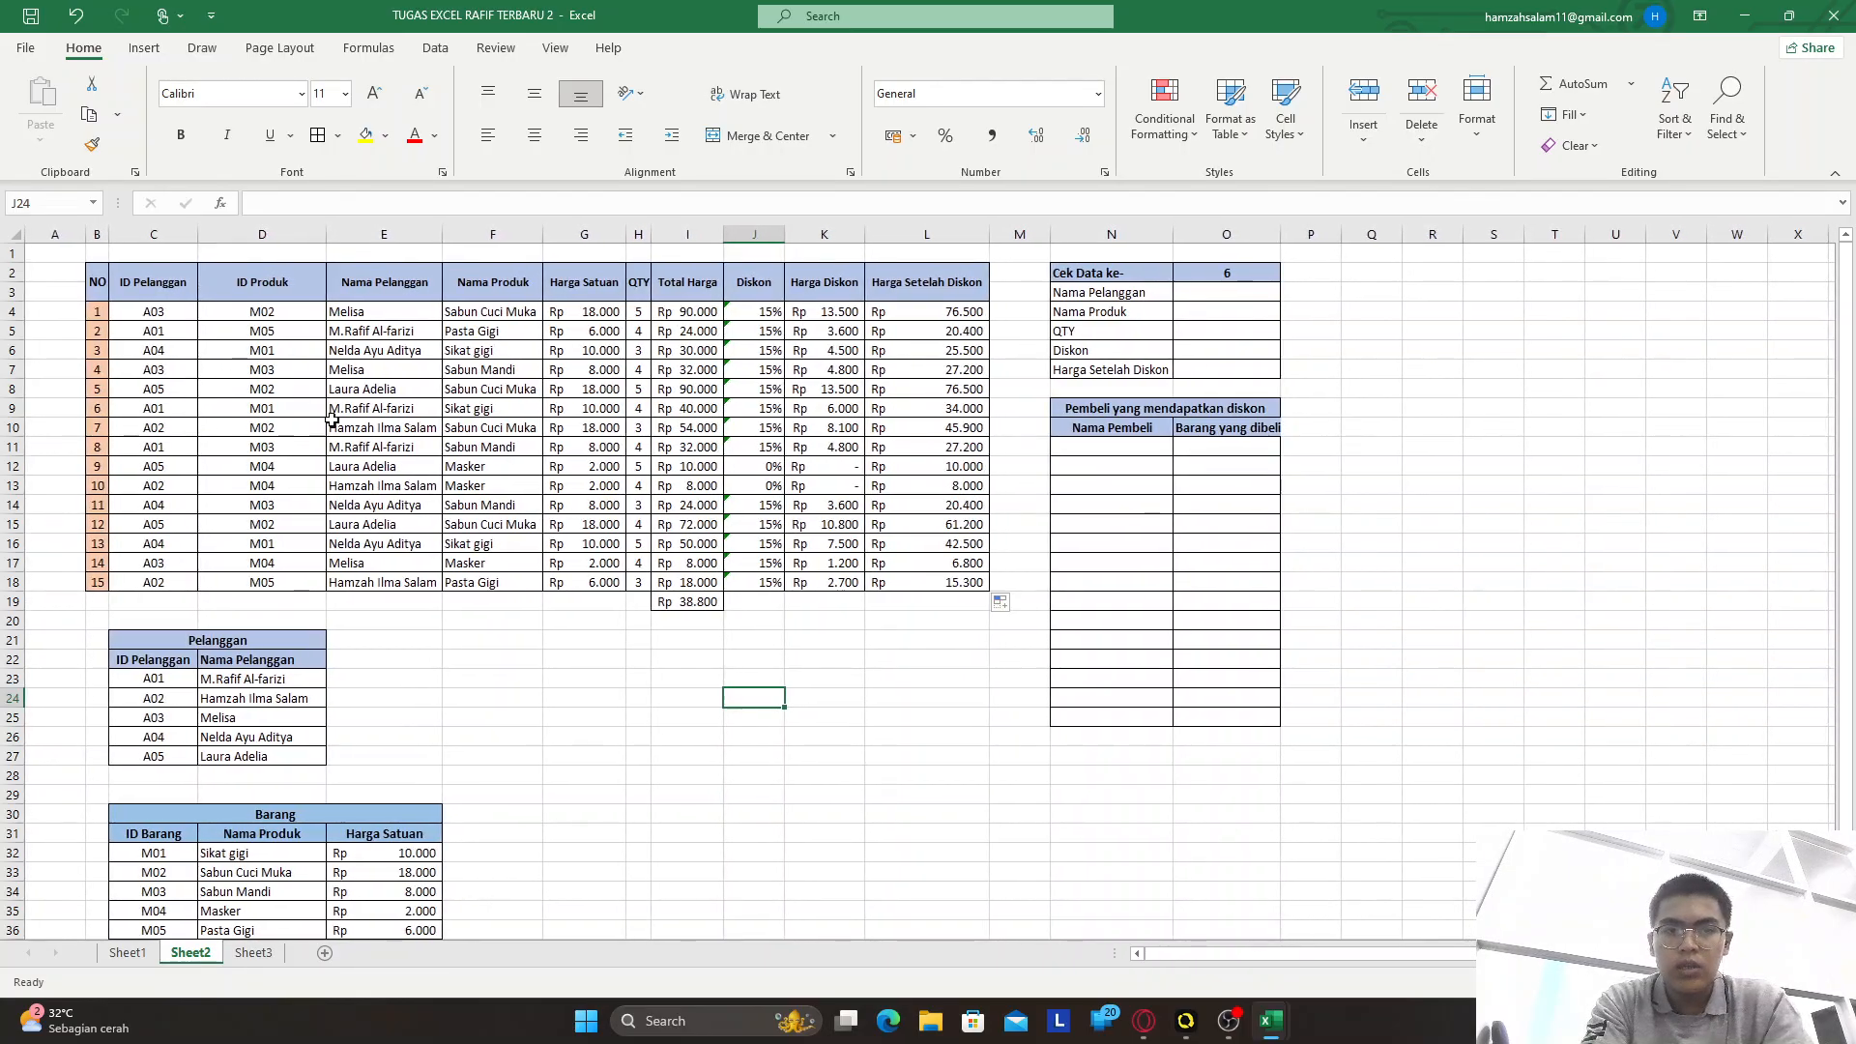
Enter =FILTER(E4:E18;B4:B18=O2) in O3 to look up the Nama Pelanggan for the record number in O2
scroll(831, 541, "right", 1)
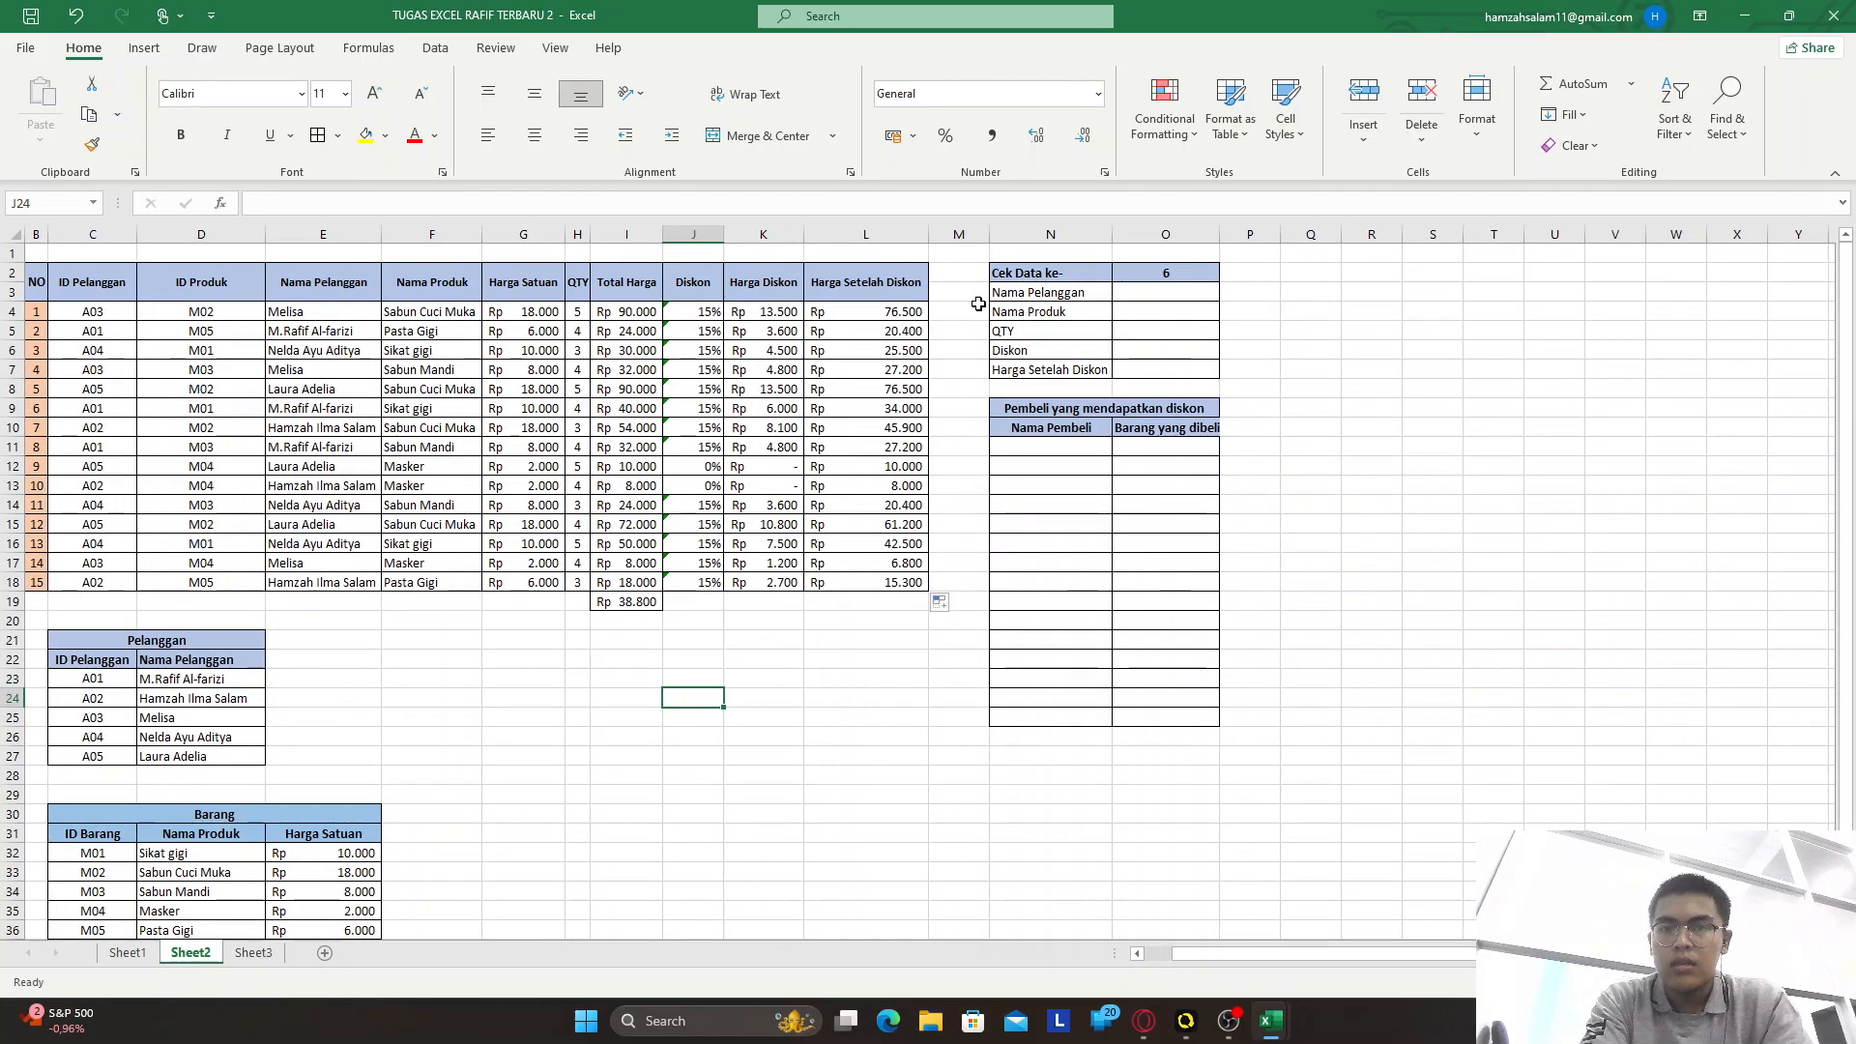
left_click(1165, 290)
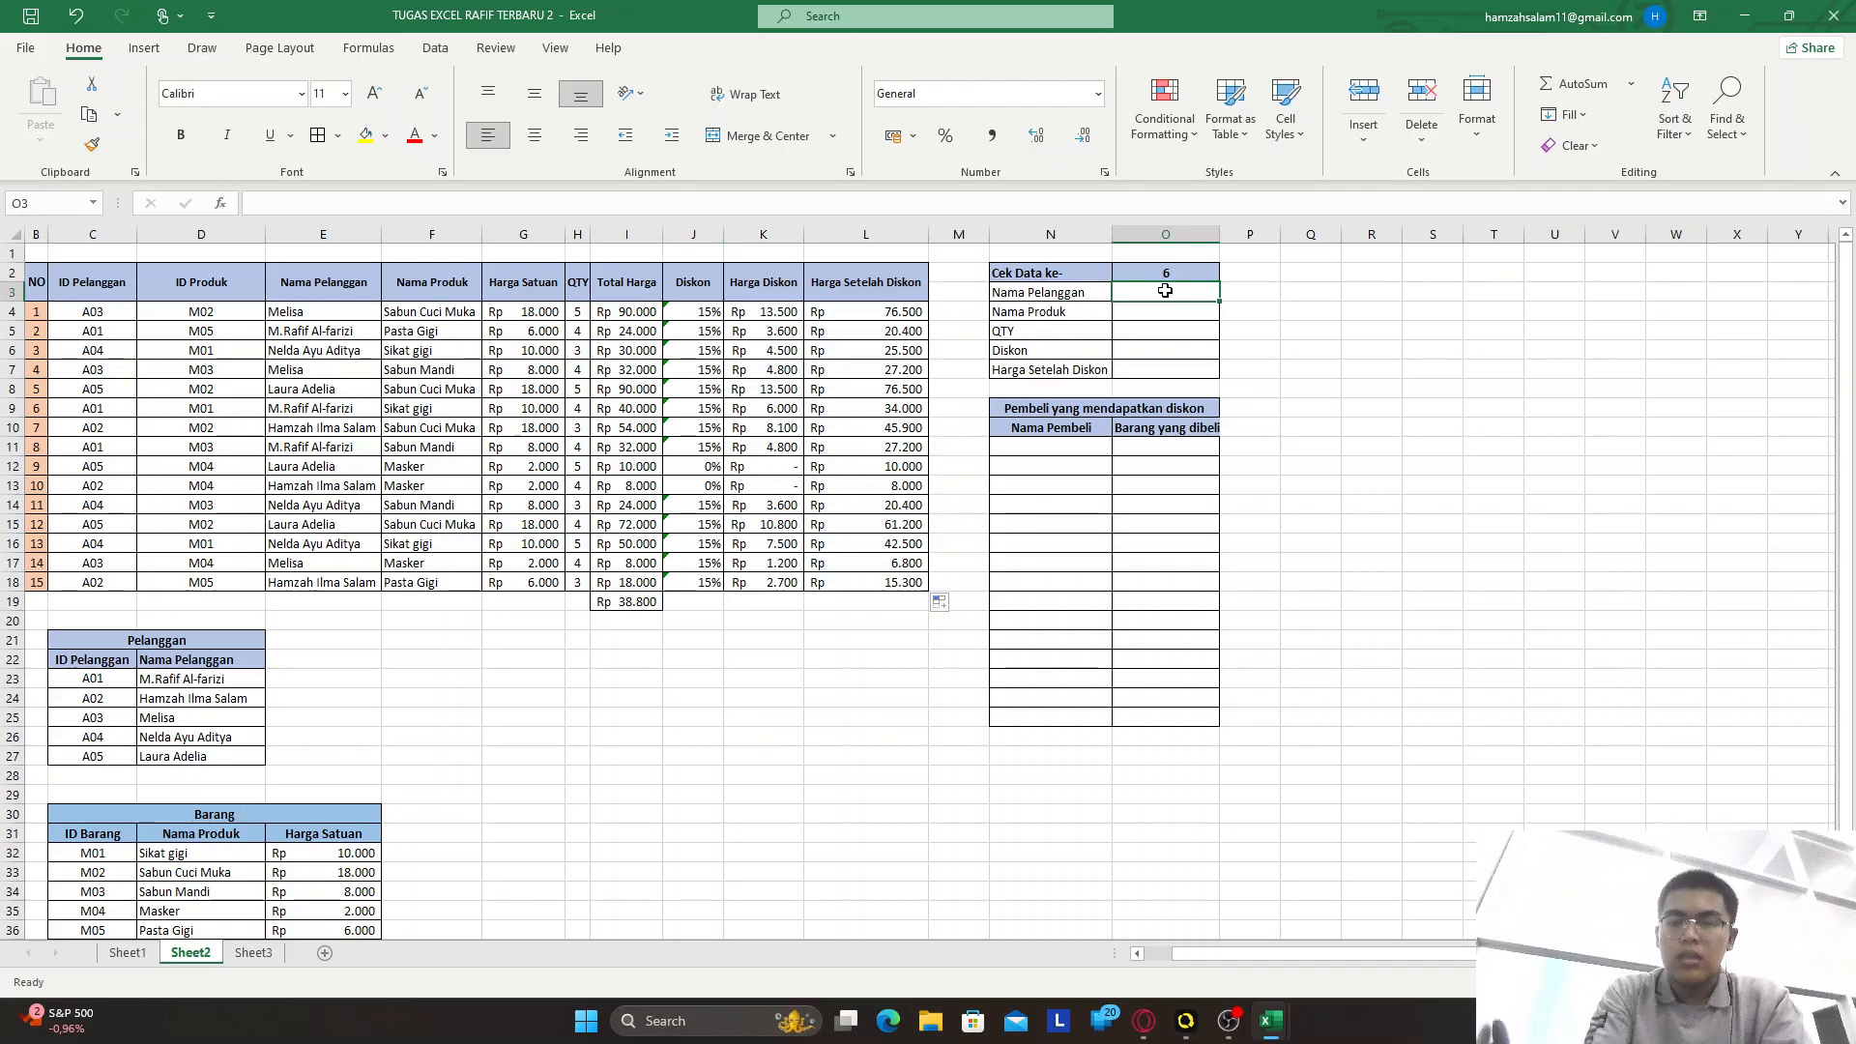
type("=")
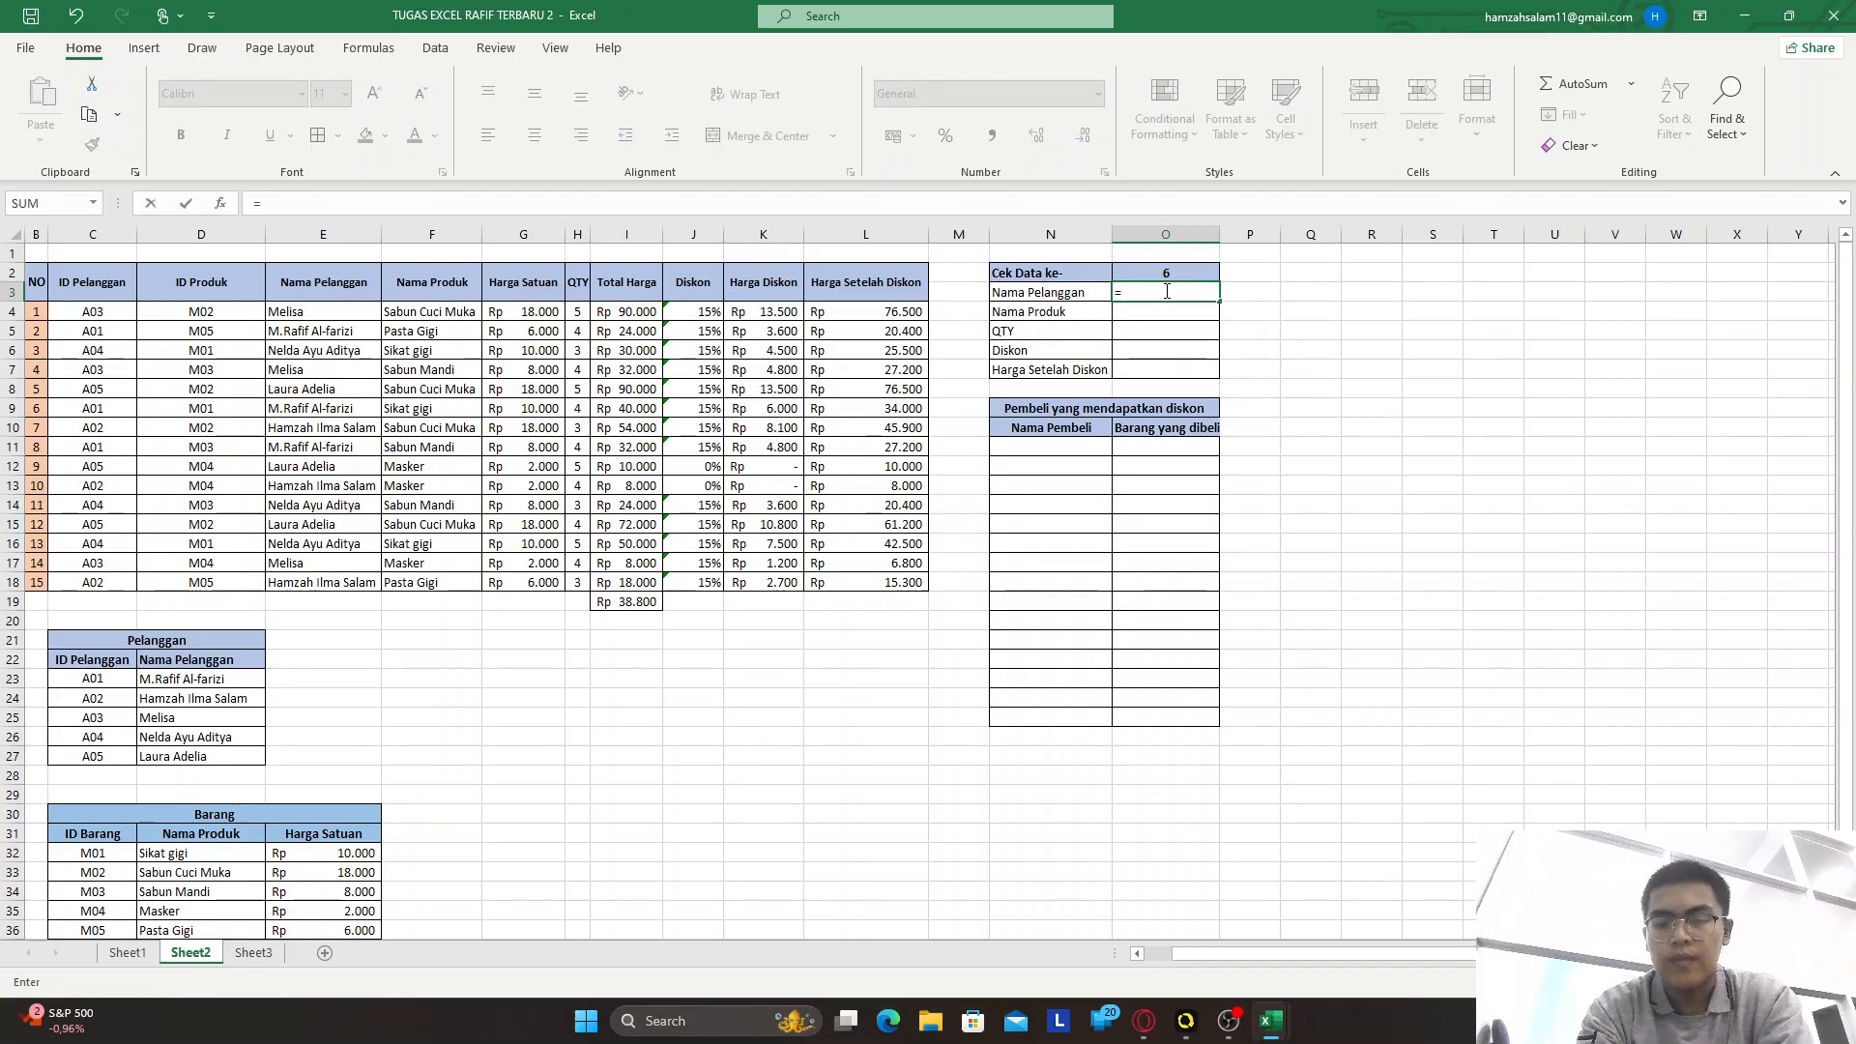
type("FILTER(")
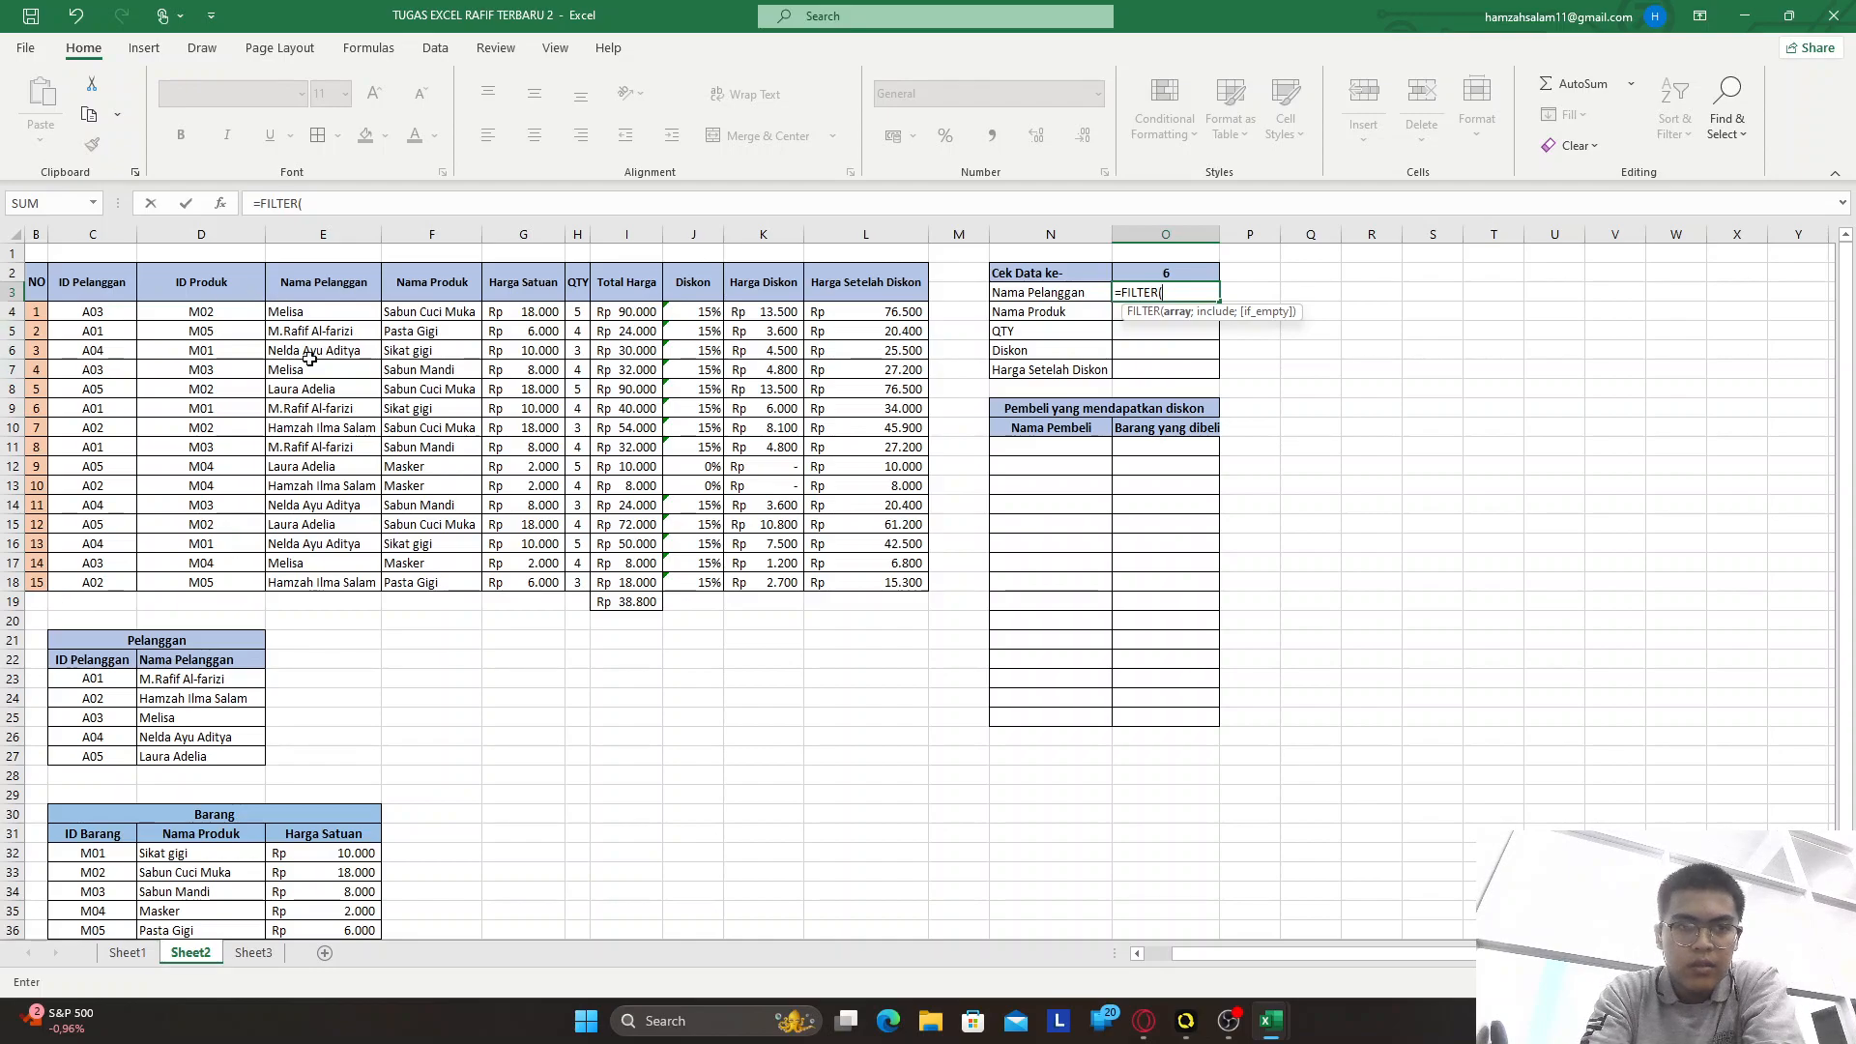
left_click_drag(297, 306, 335, 578)
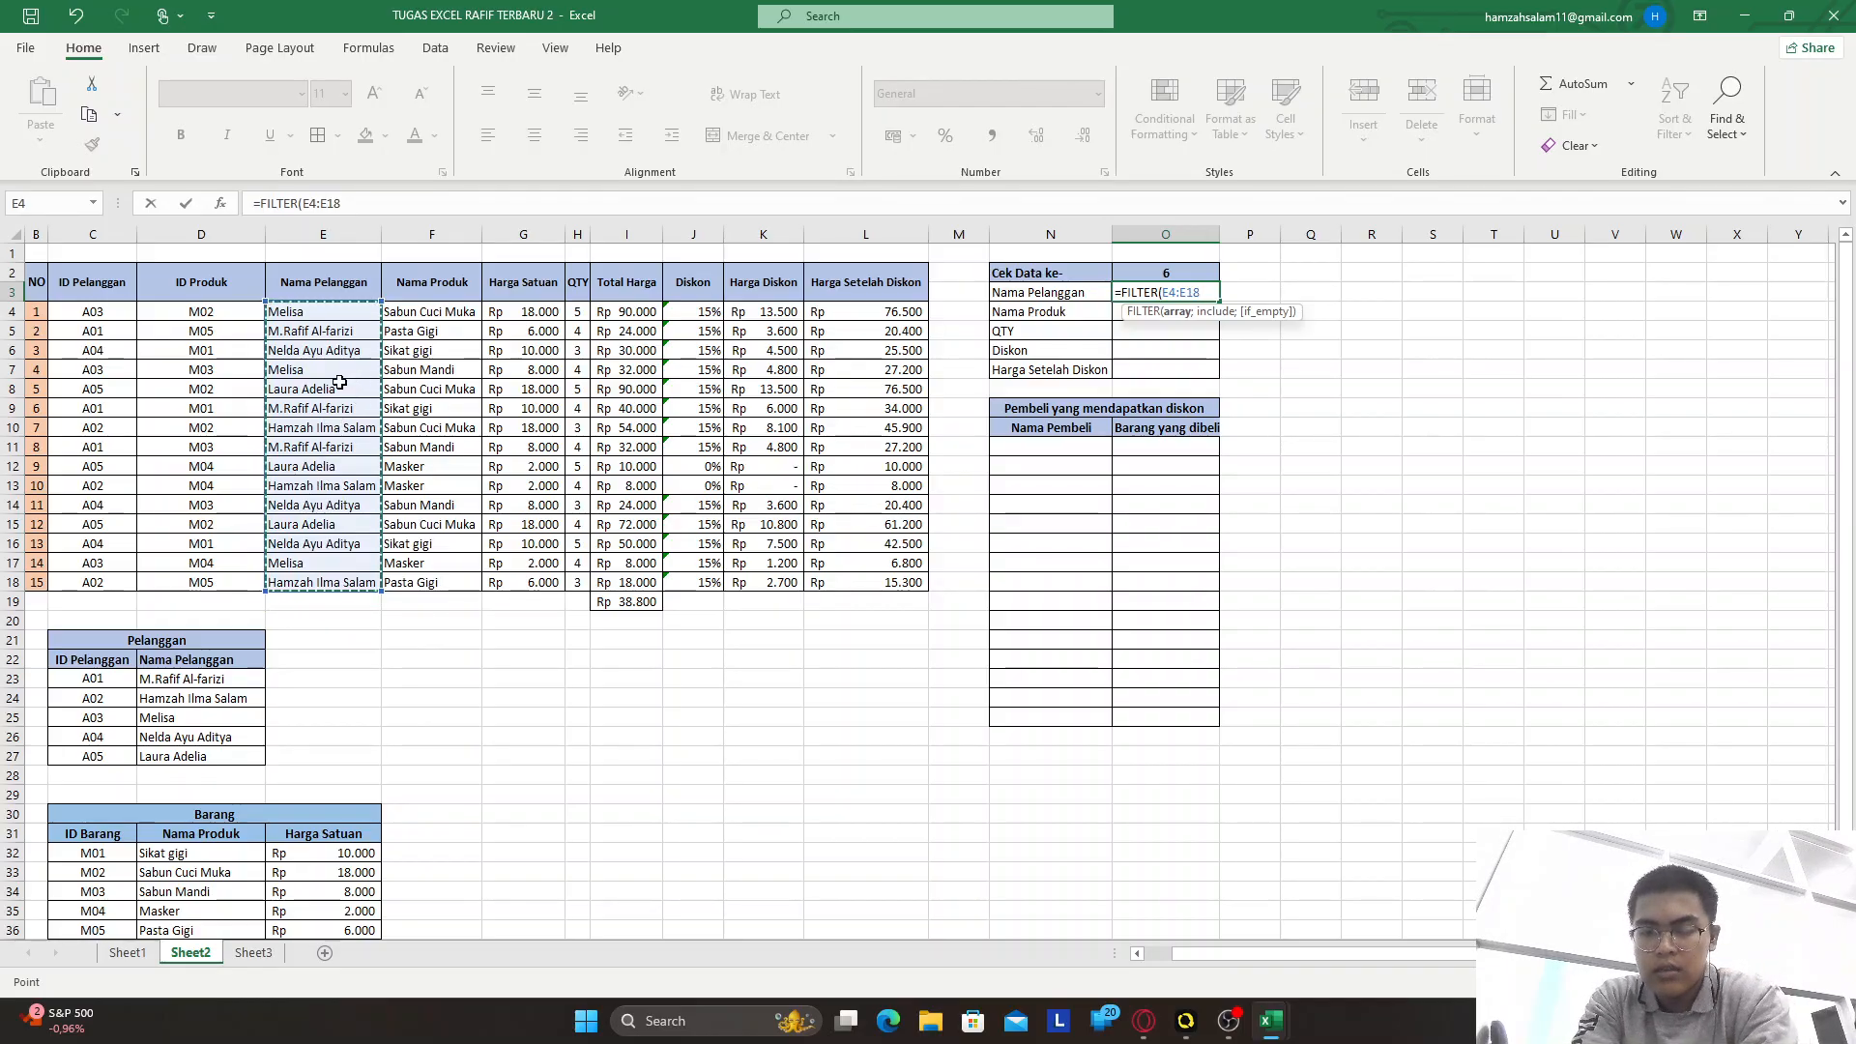
type(";")
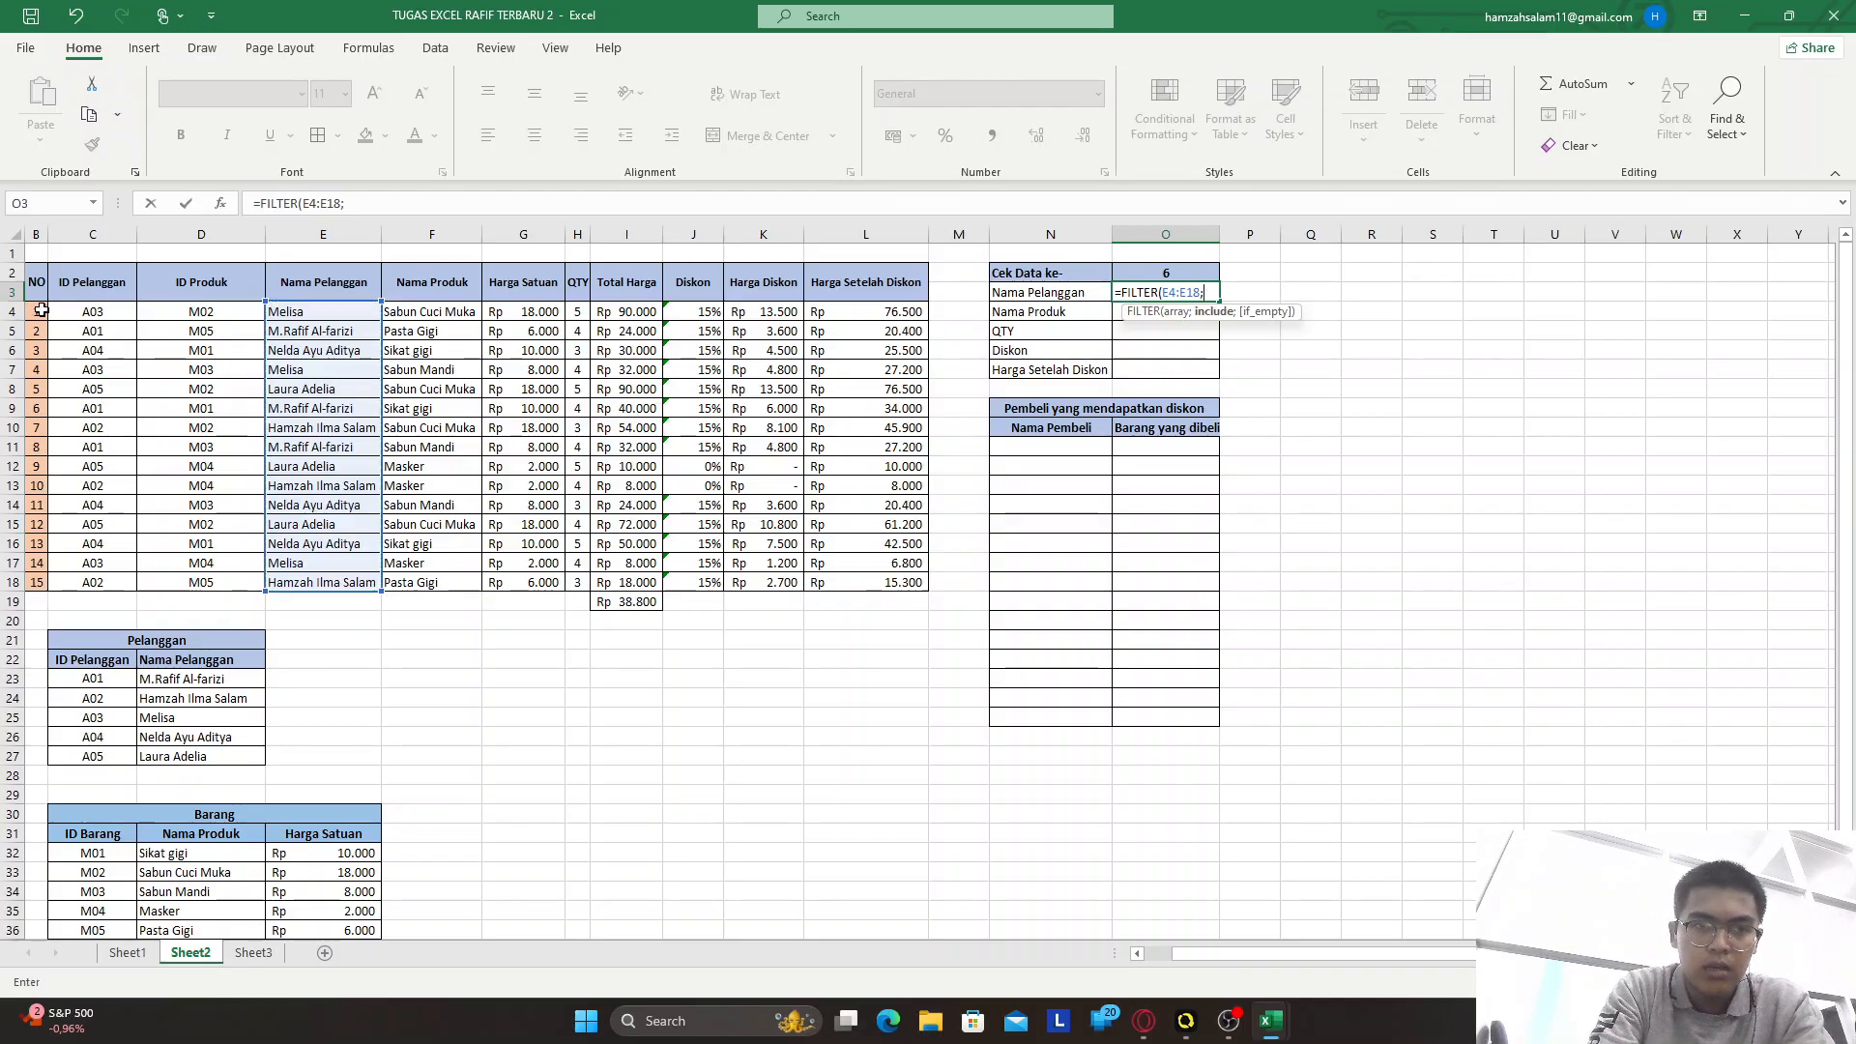
left_click_drag(36, 311, 41, 584)
type("=")
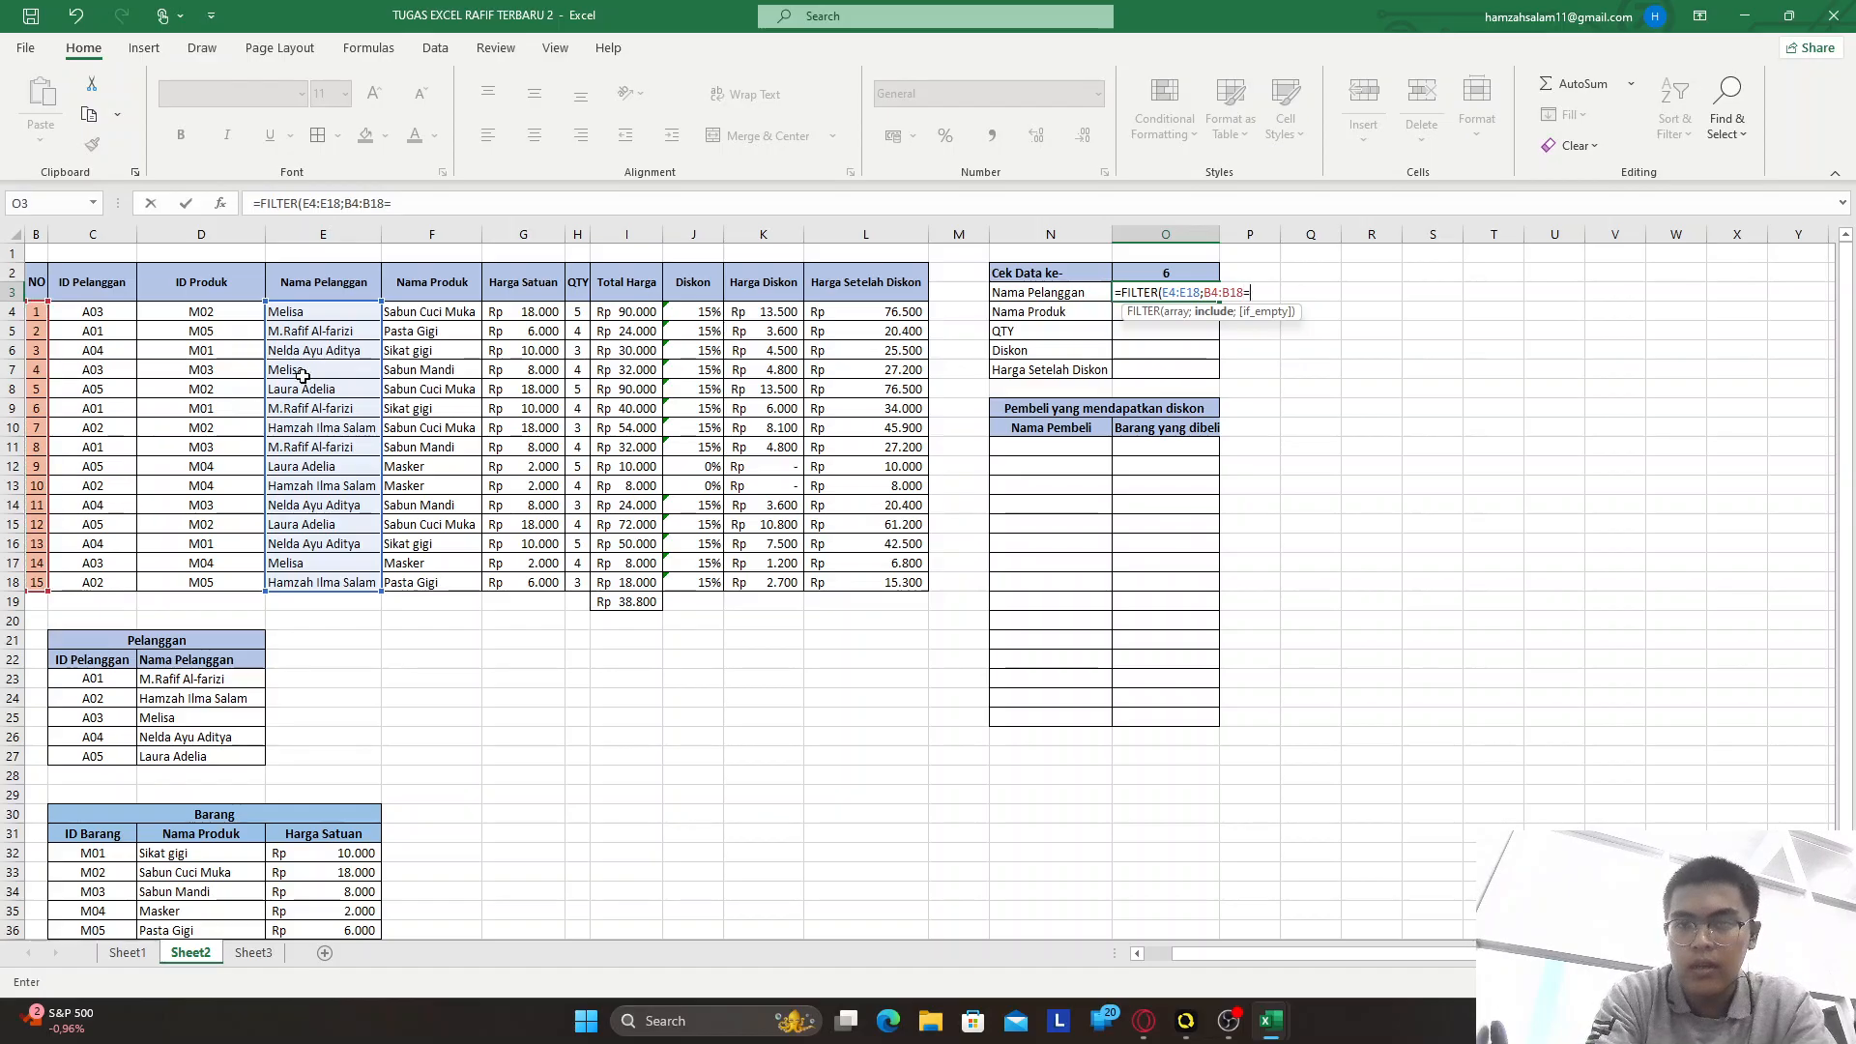
left_click(1184, 273)
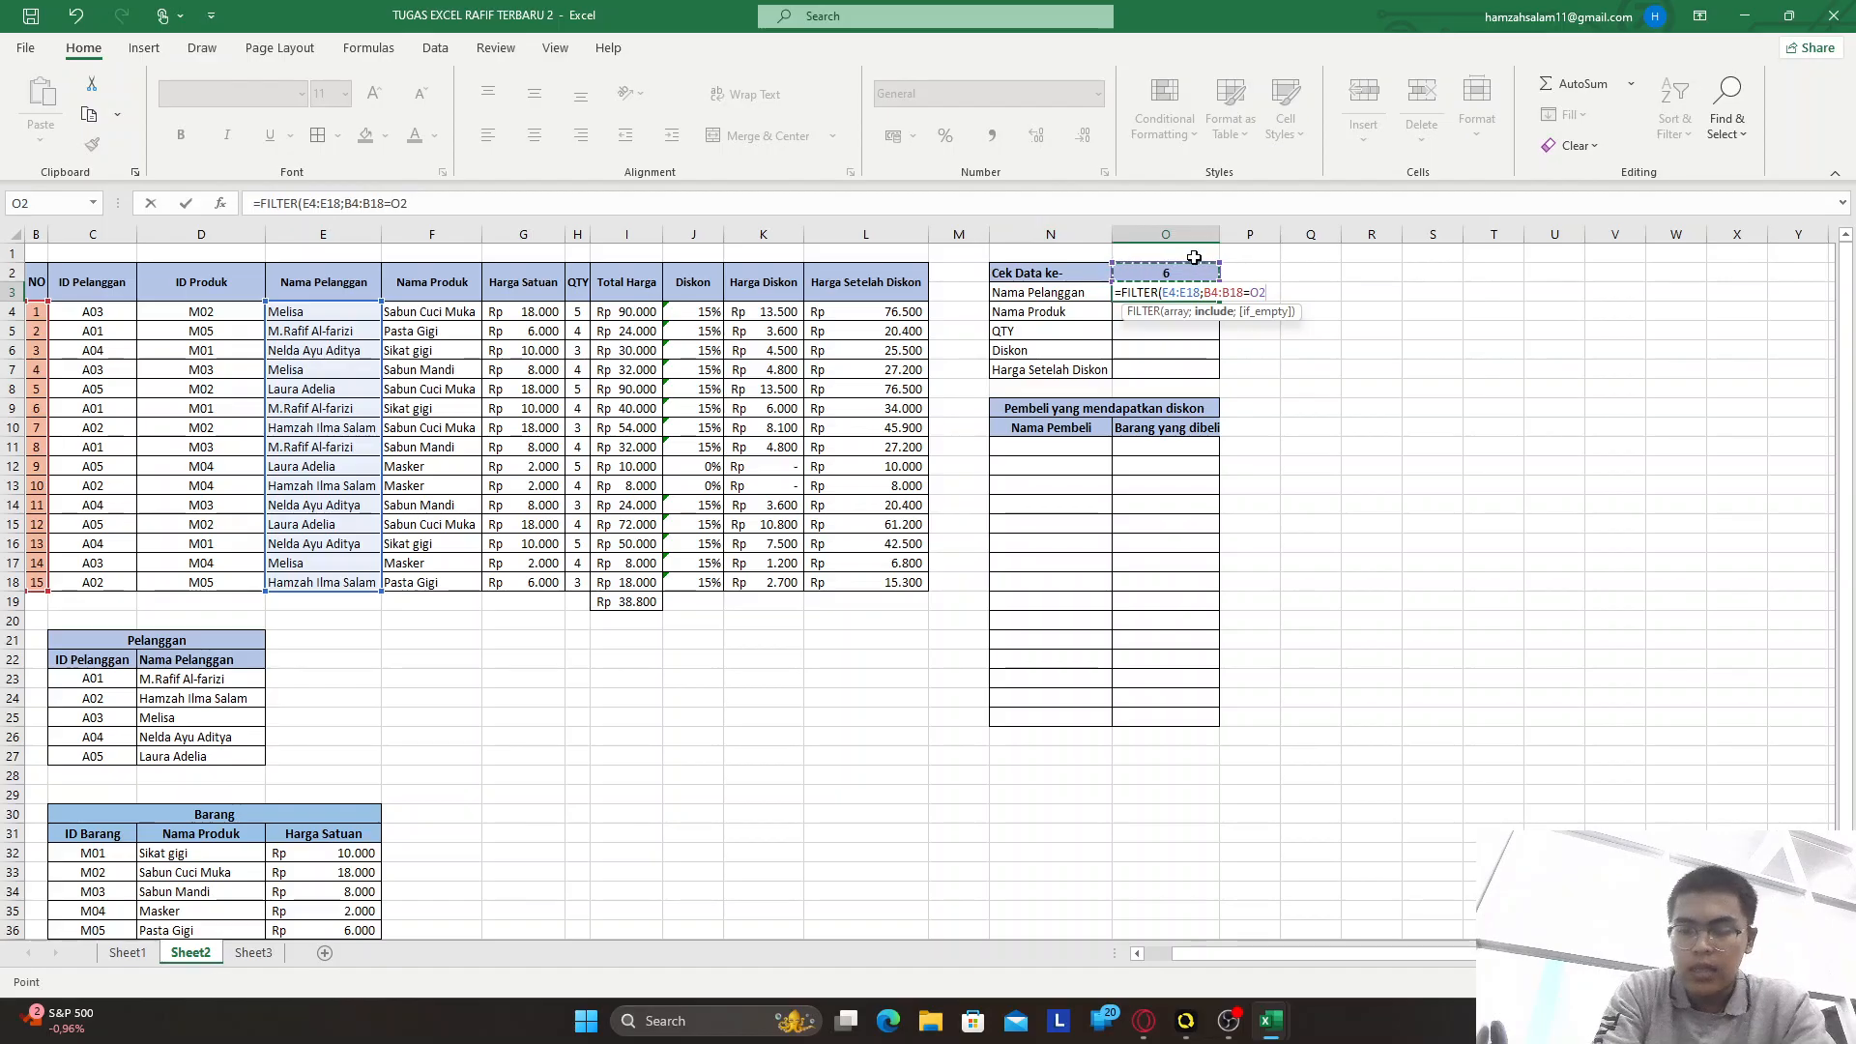
type(")")
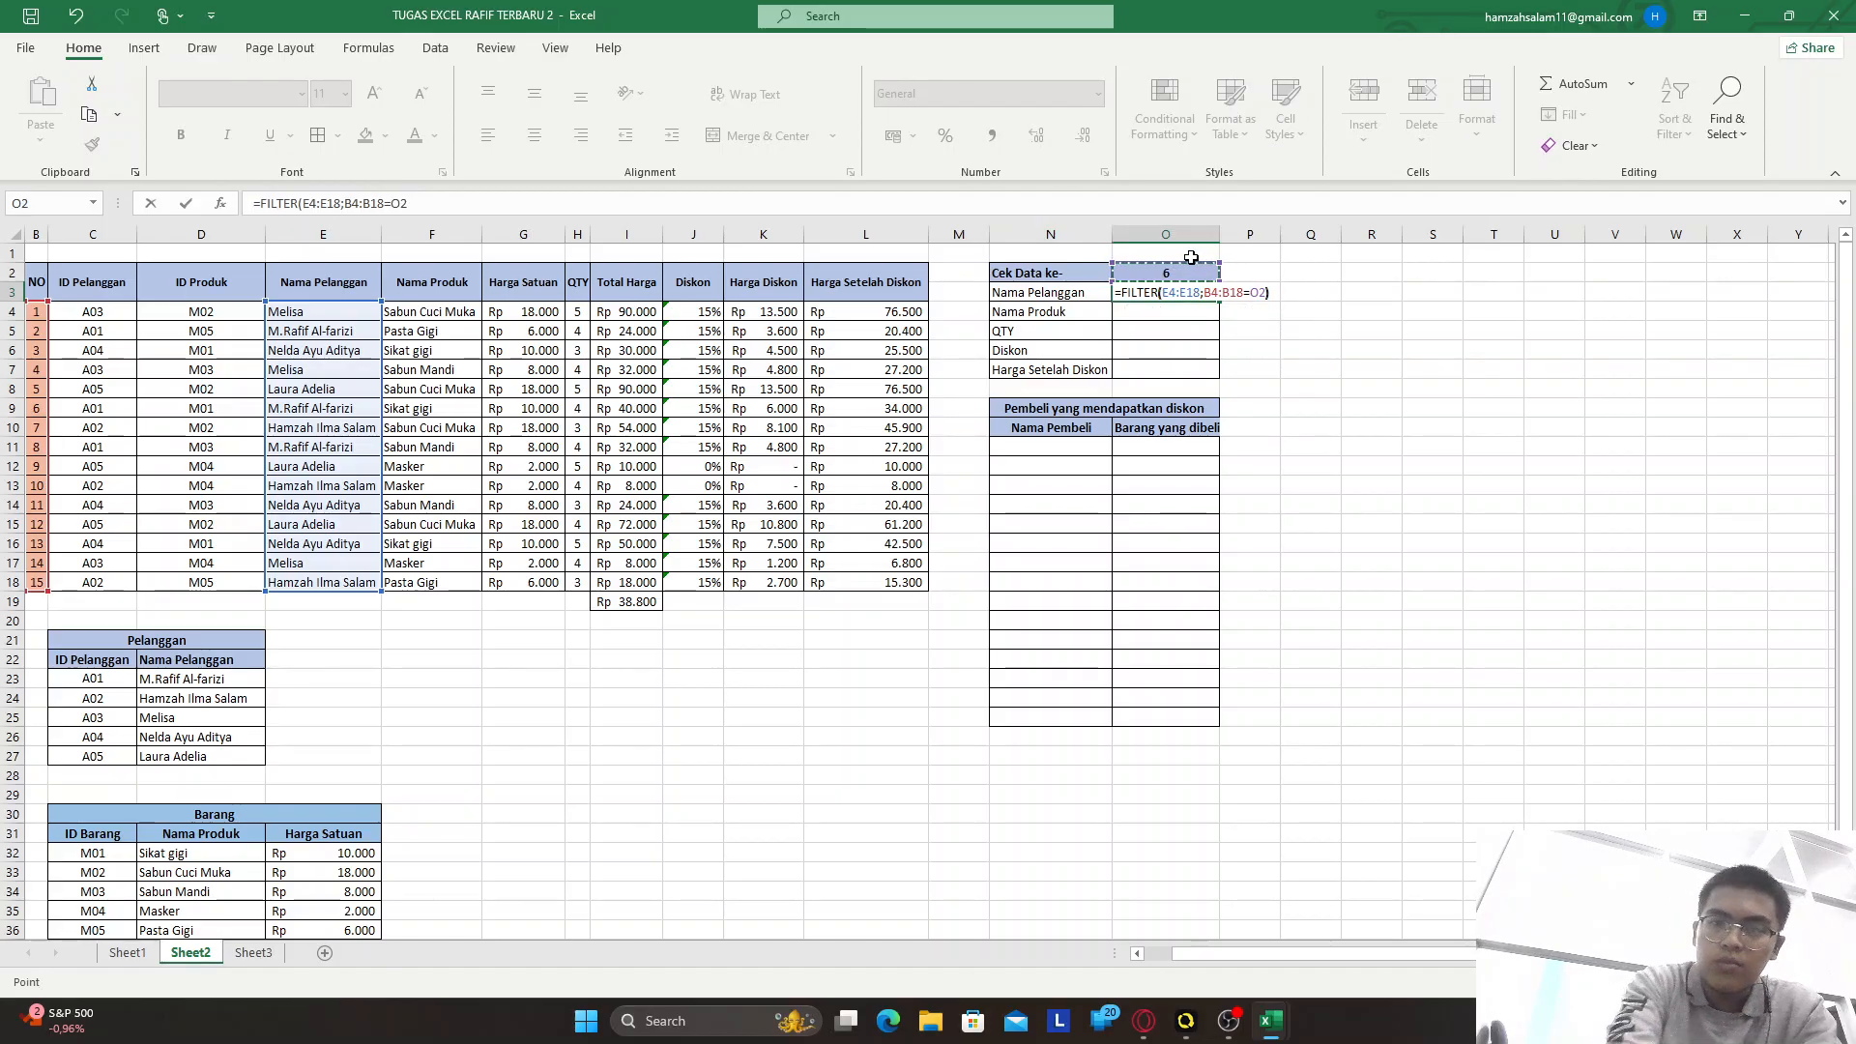
key("Return")
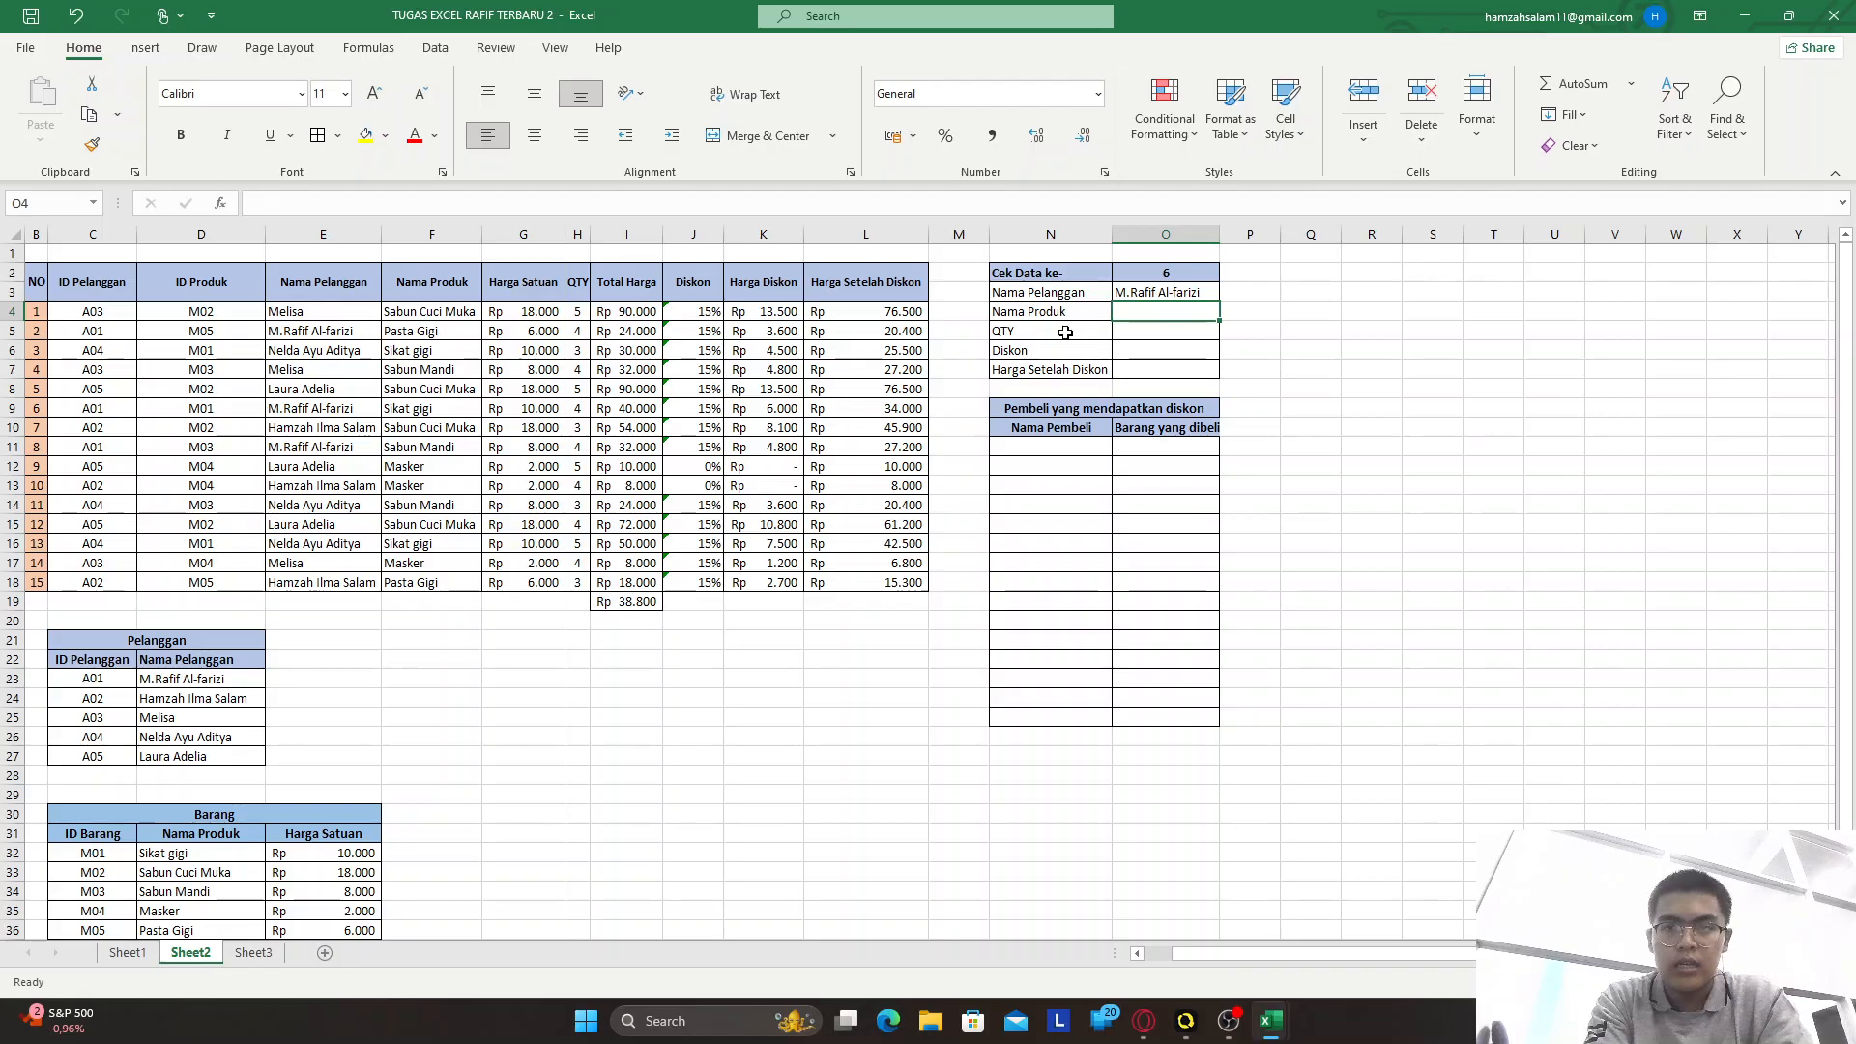
Enter =FILTER(F4:F18;B4:B18=O2) in O4 to look up the Nama Produk for the chosen record
scroll(1062, 338, "left", 1)
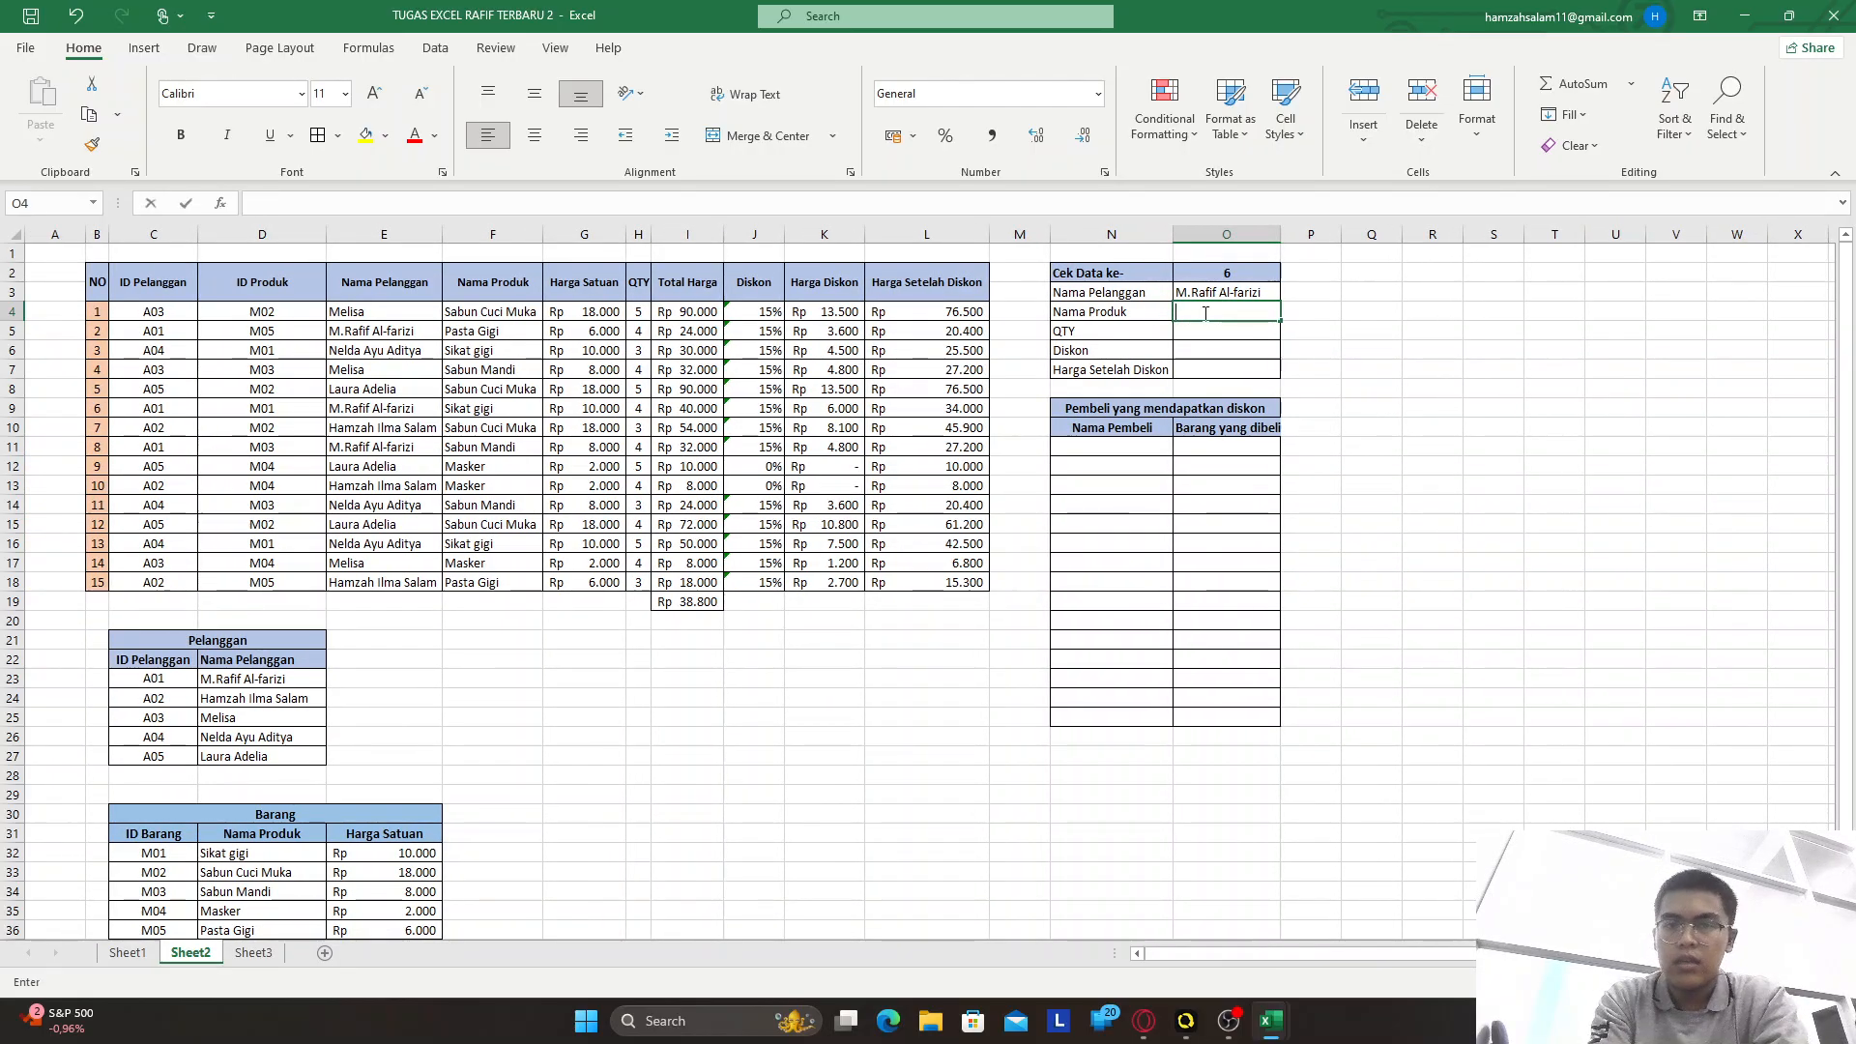
type("=FILTER")
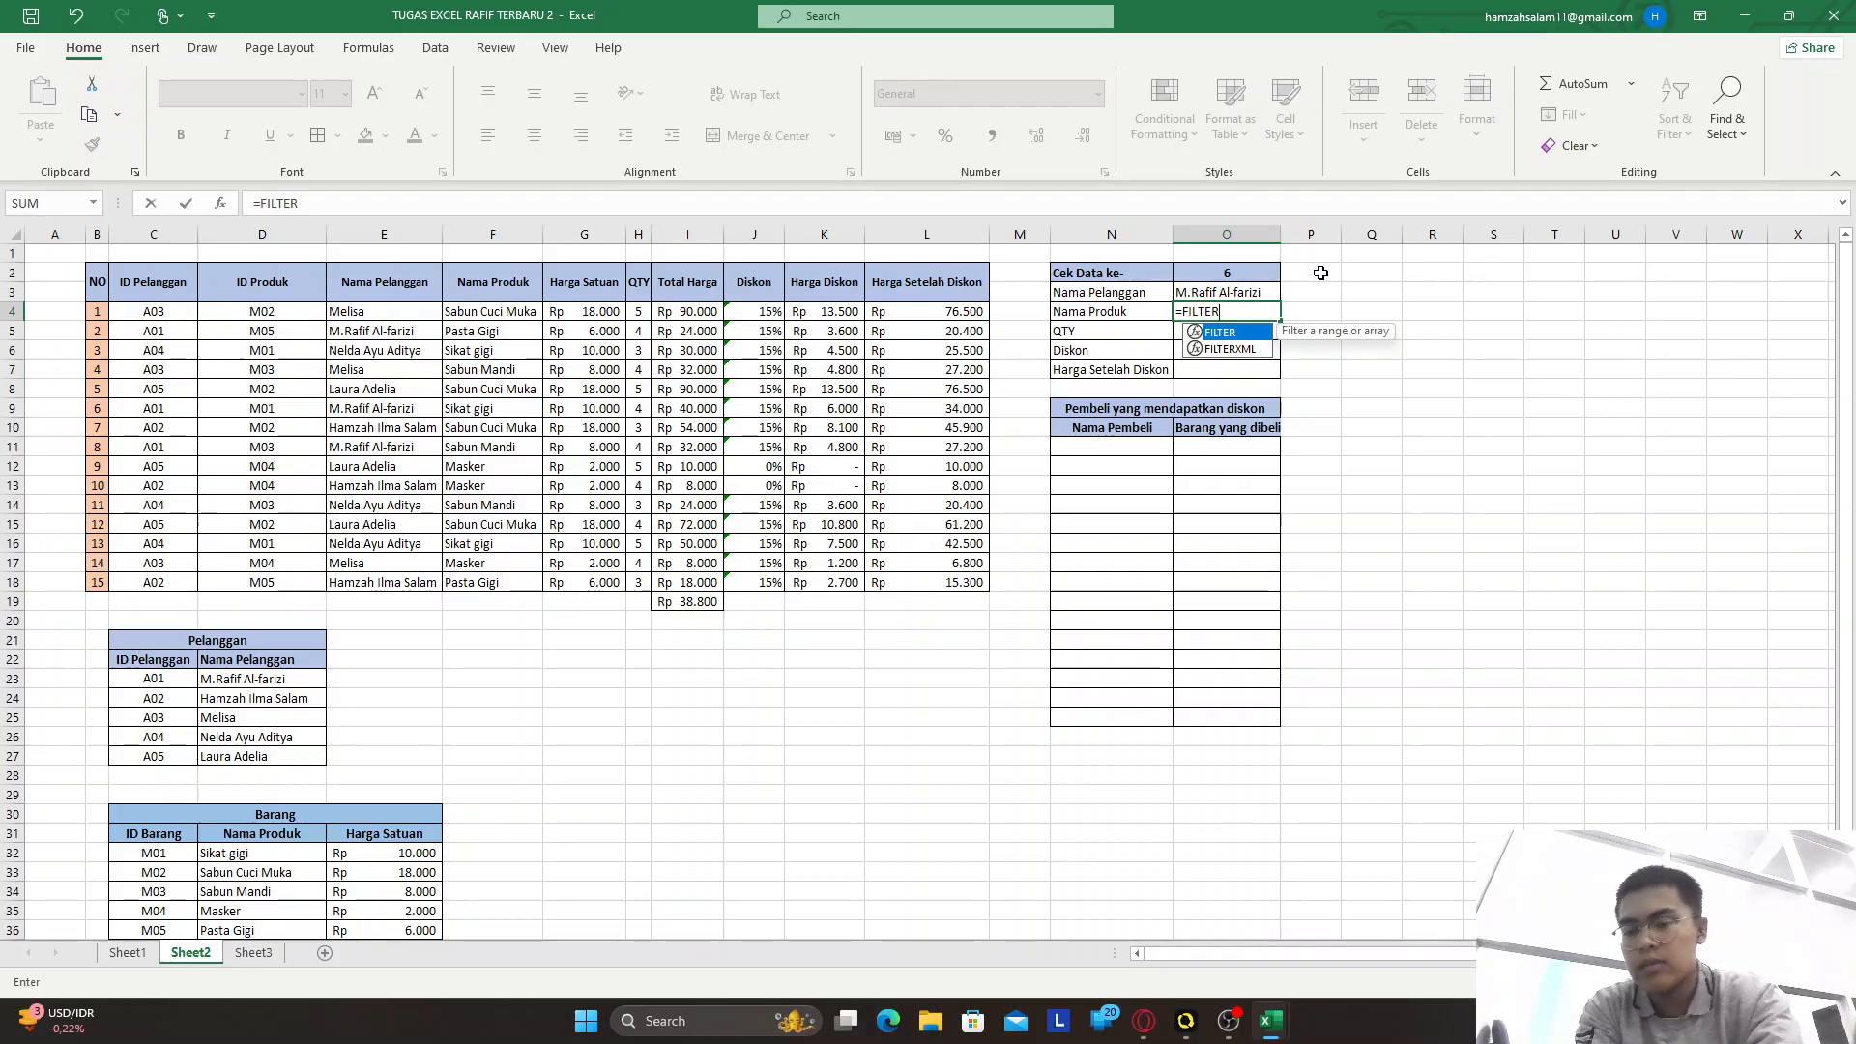
type("(")
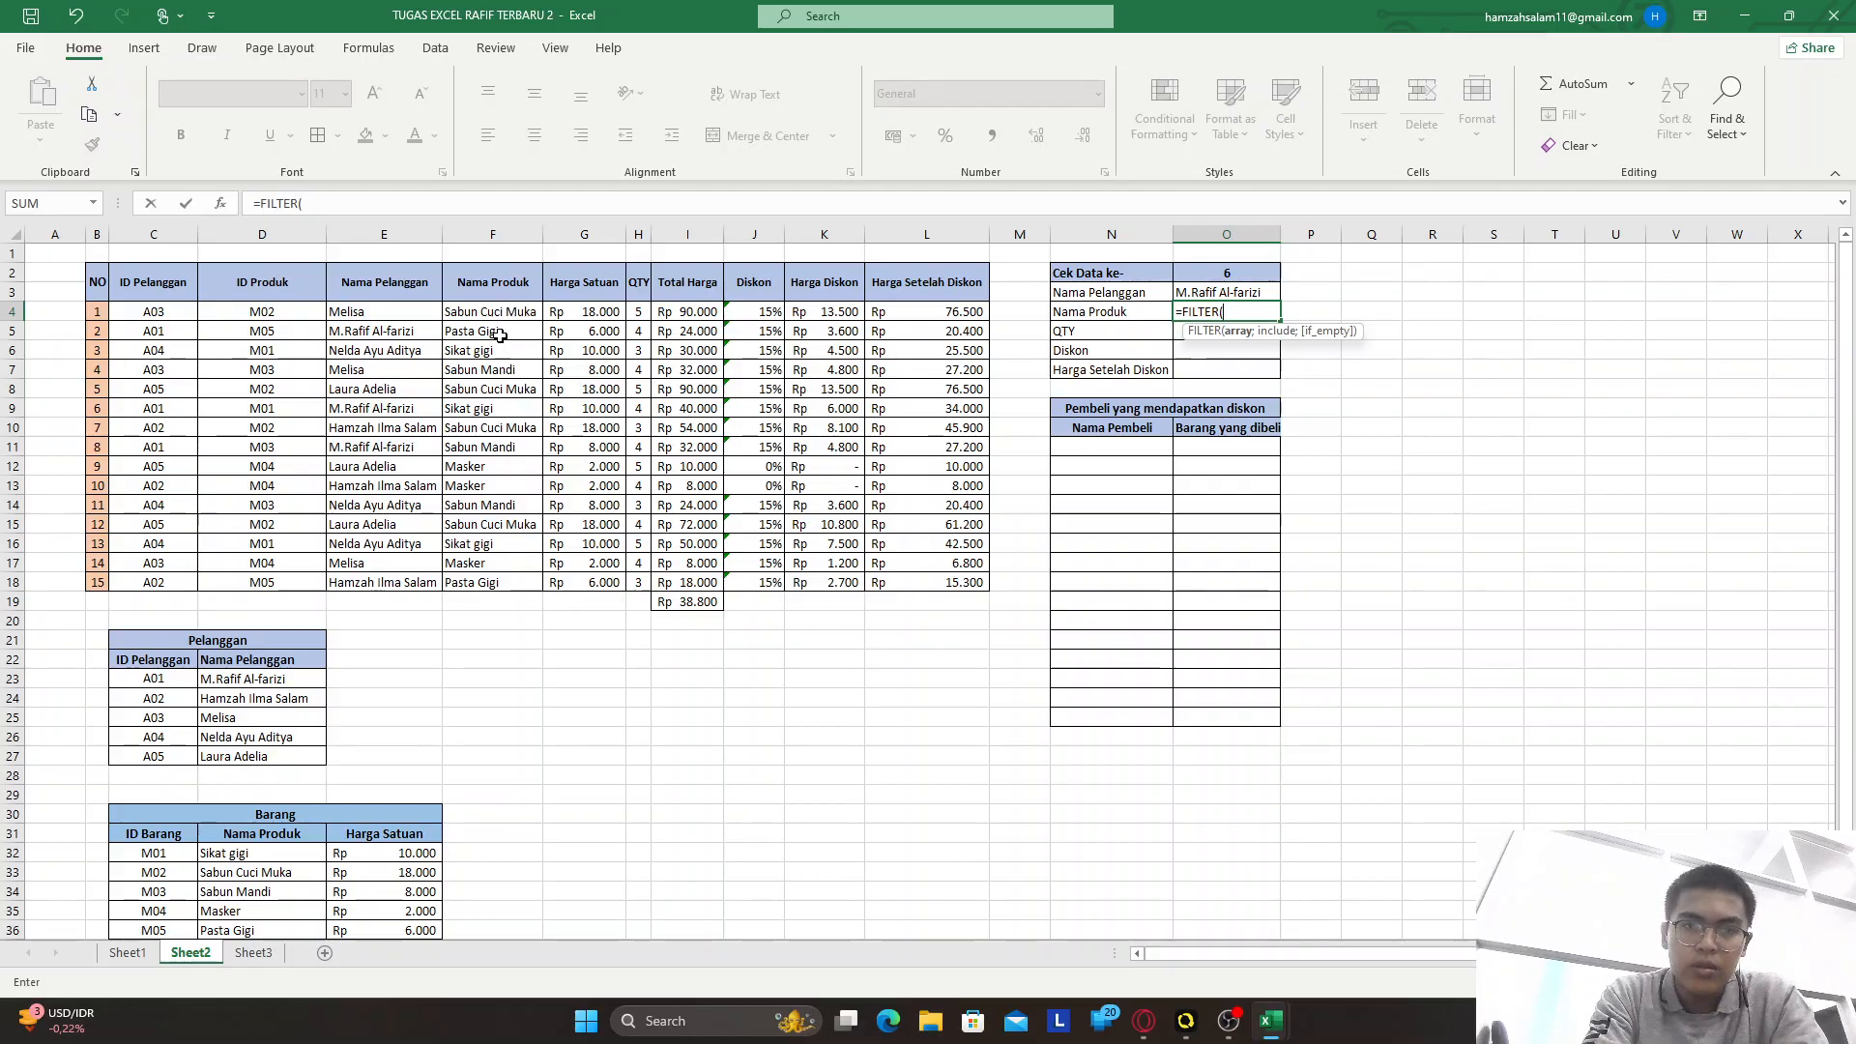
left_click_drag(494, 314, 481, 580)
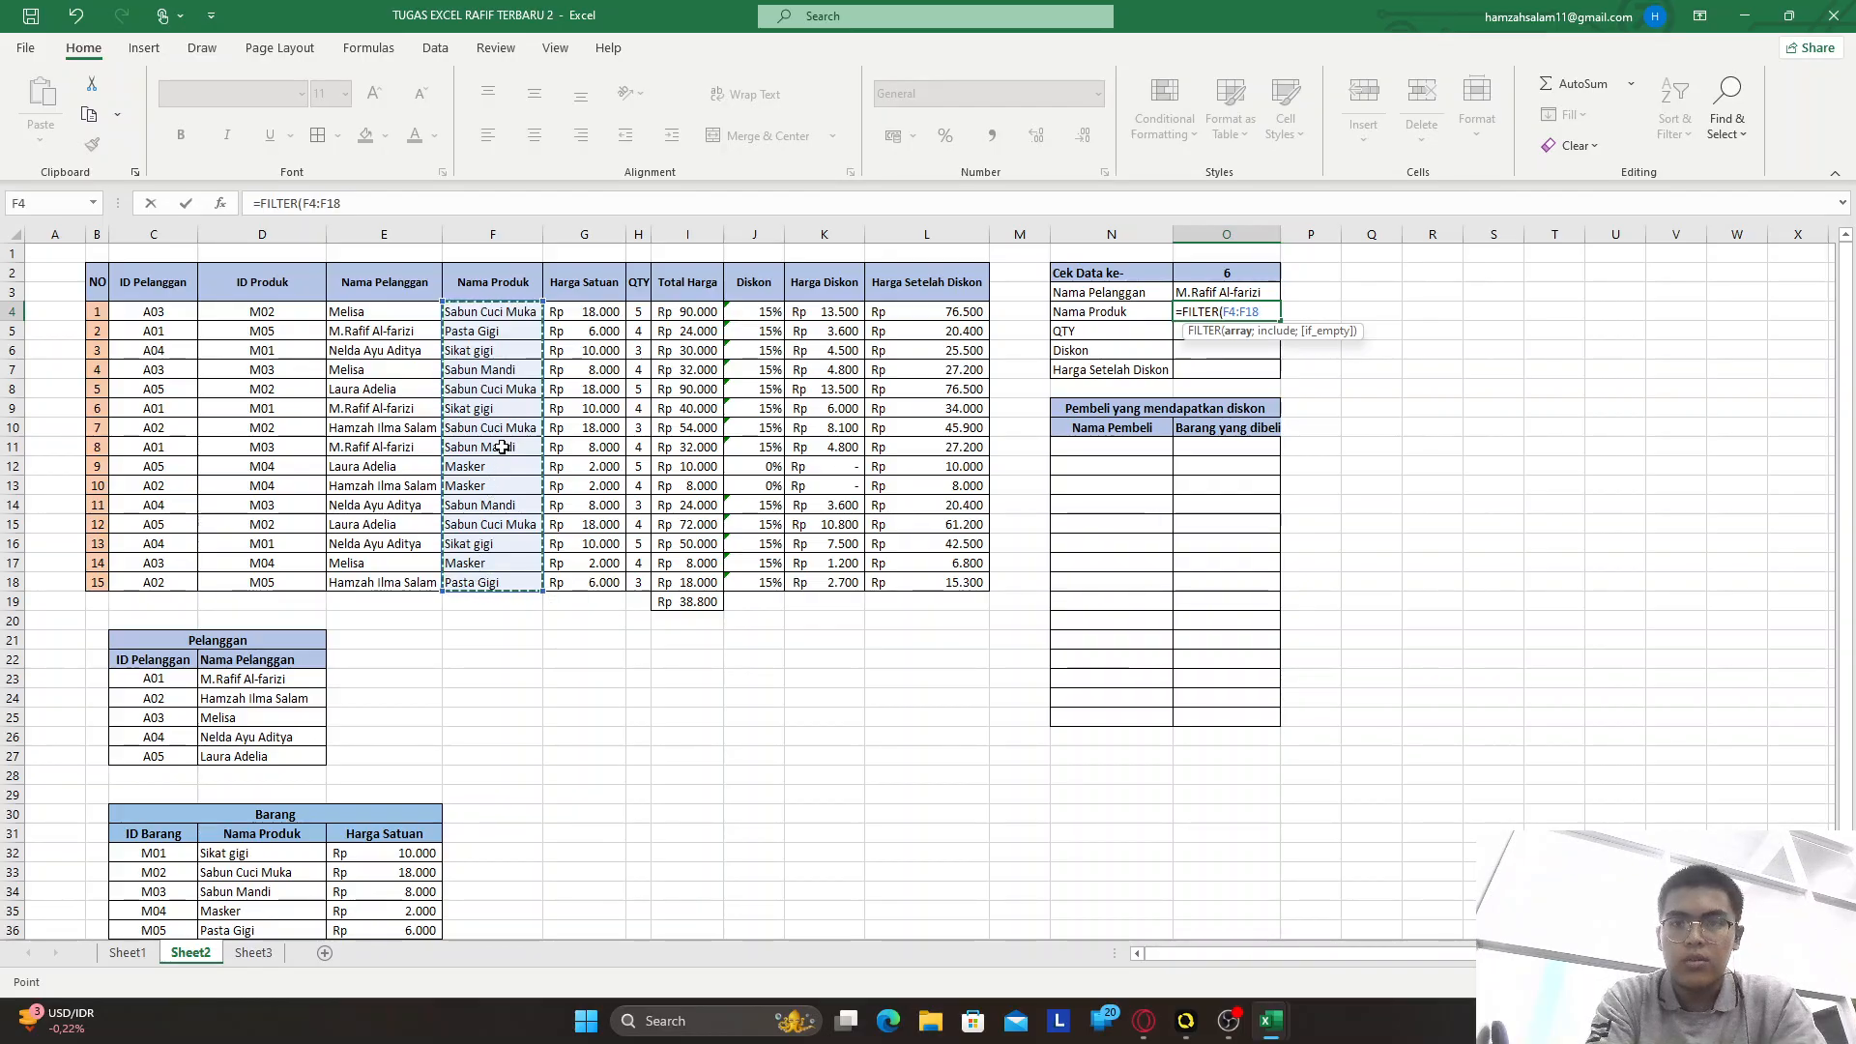
type(";")
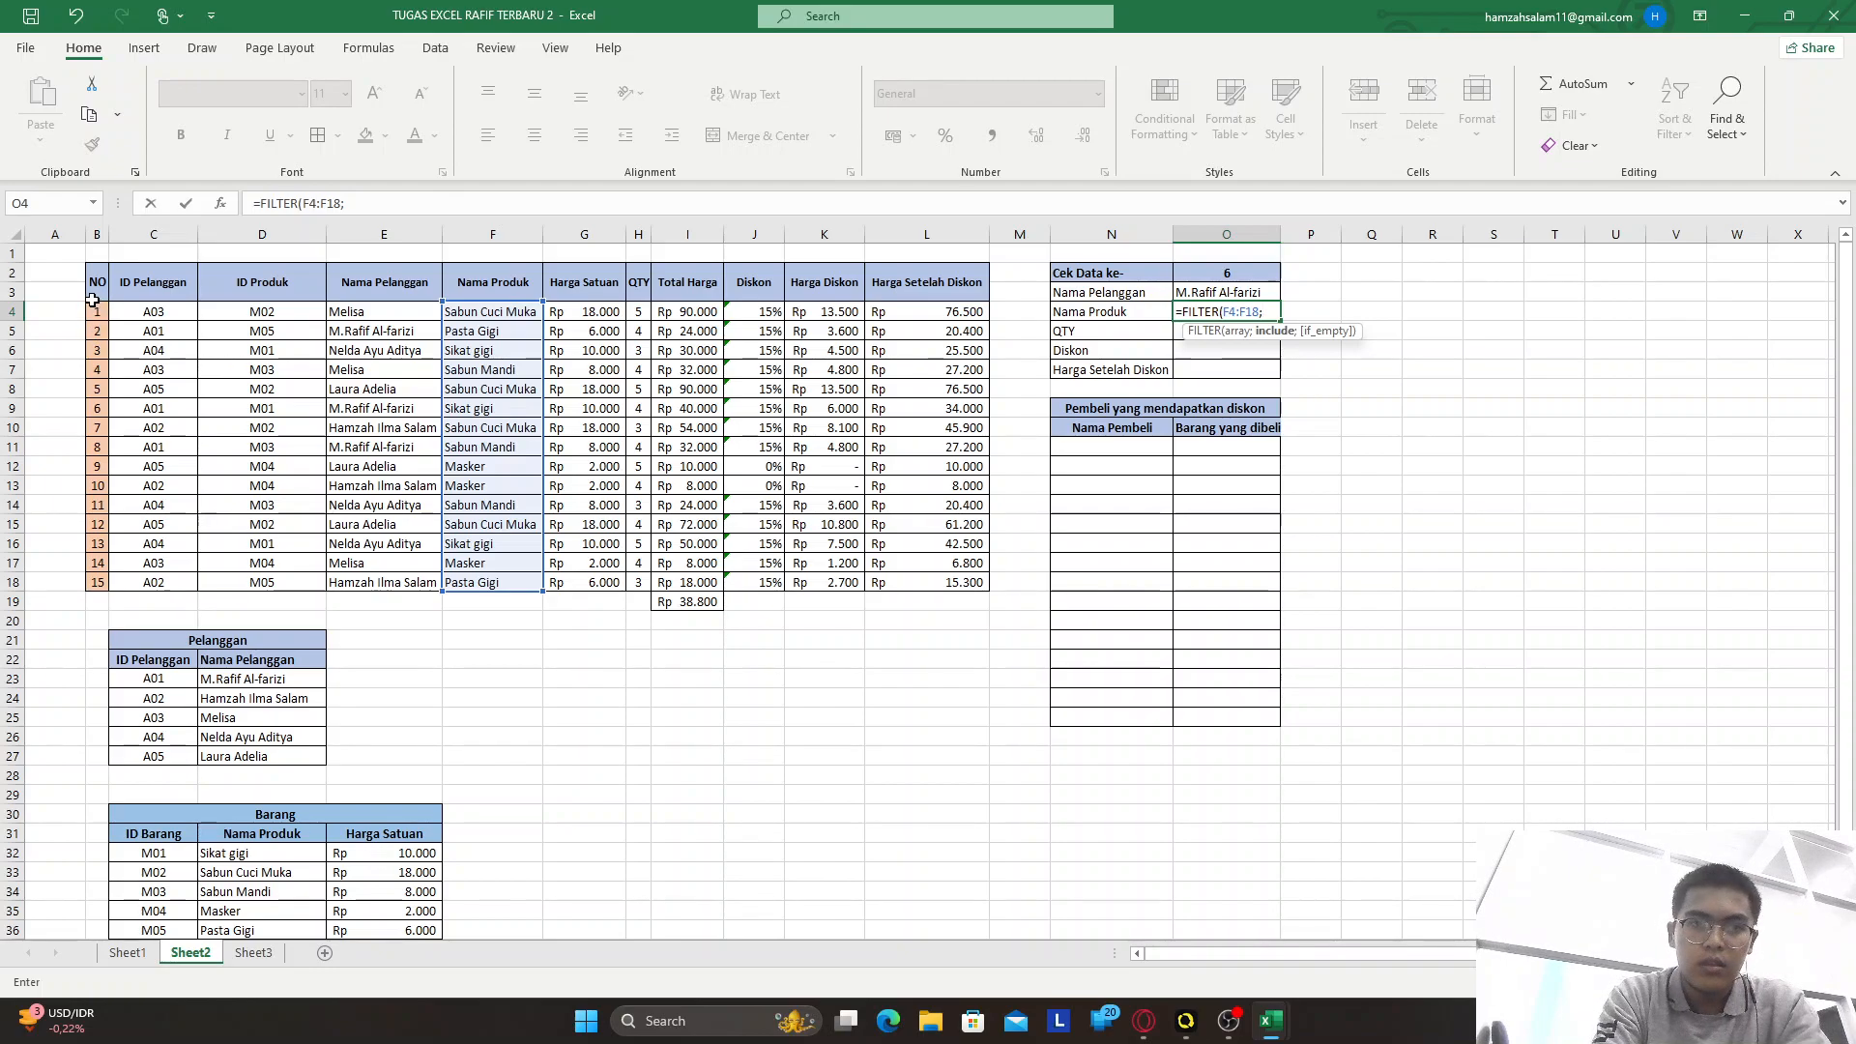
left_click_drag(93, 308, 97, 580)
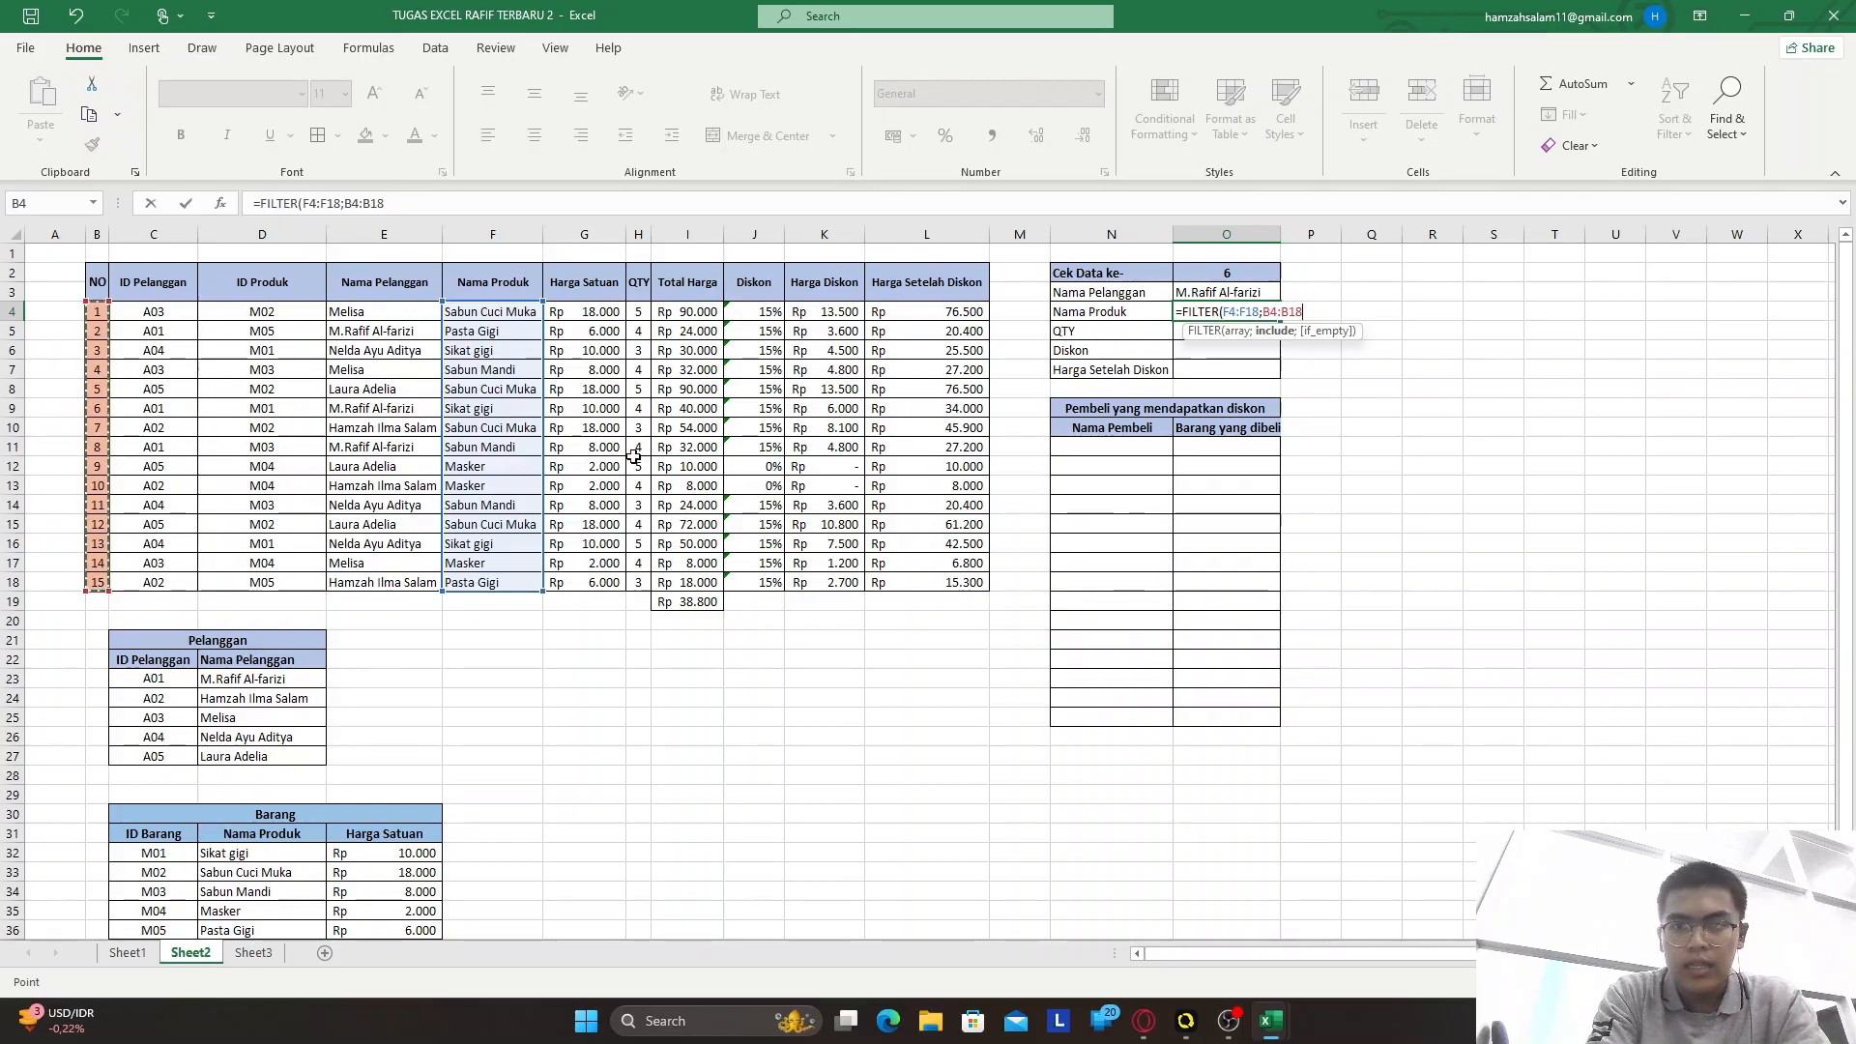
type("=")
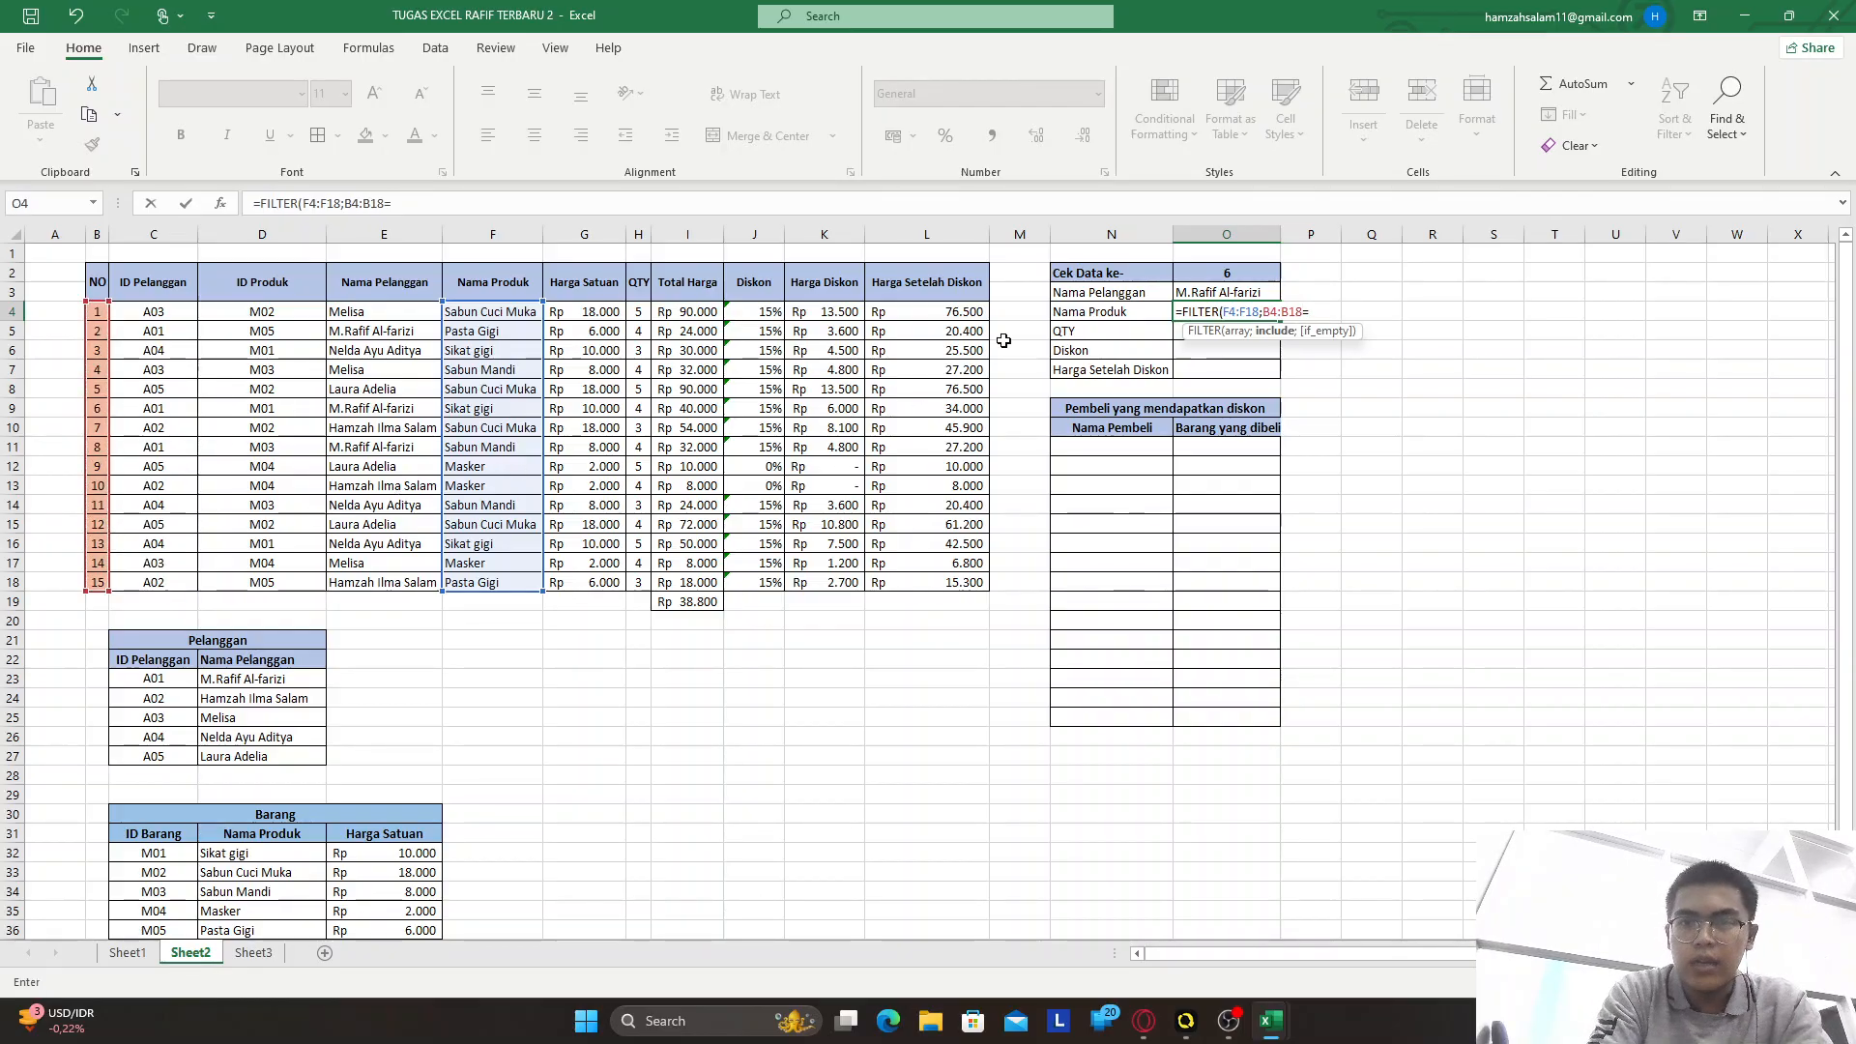
left_click(1220, 268)
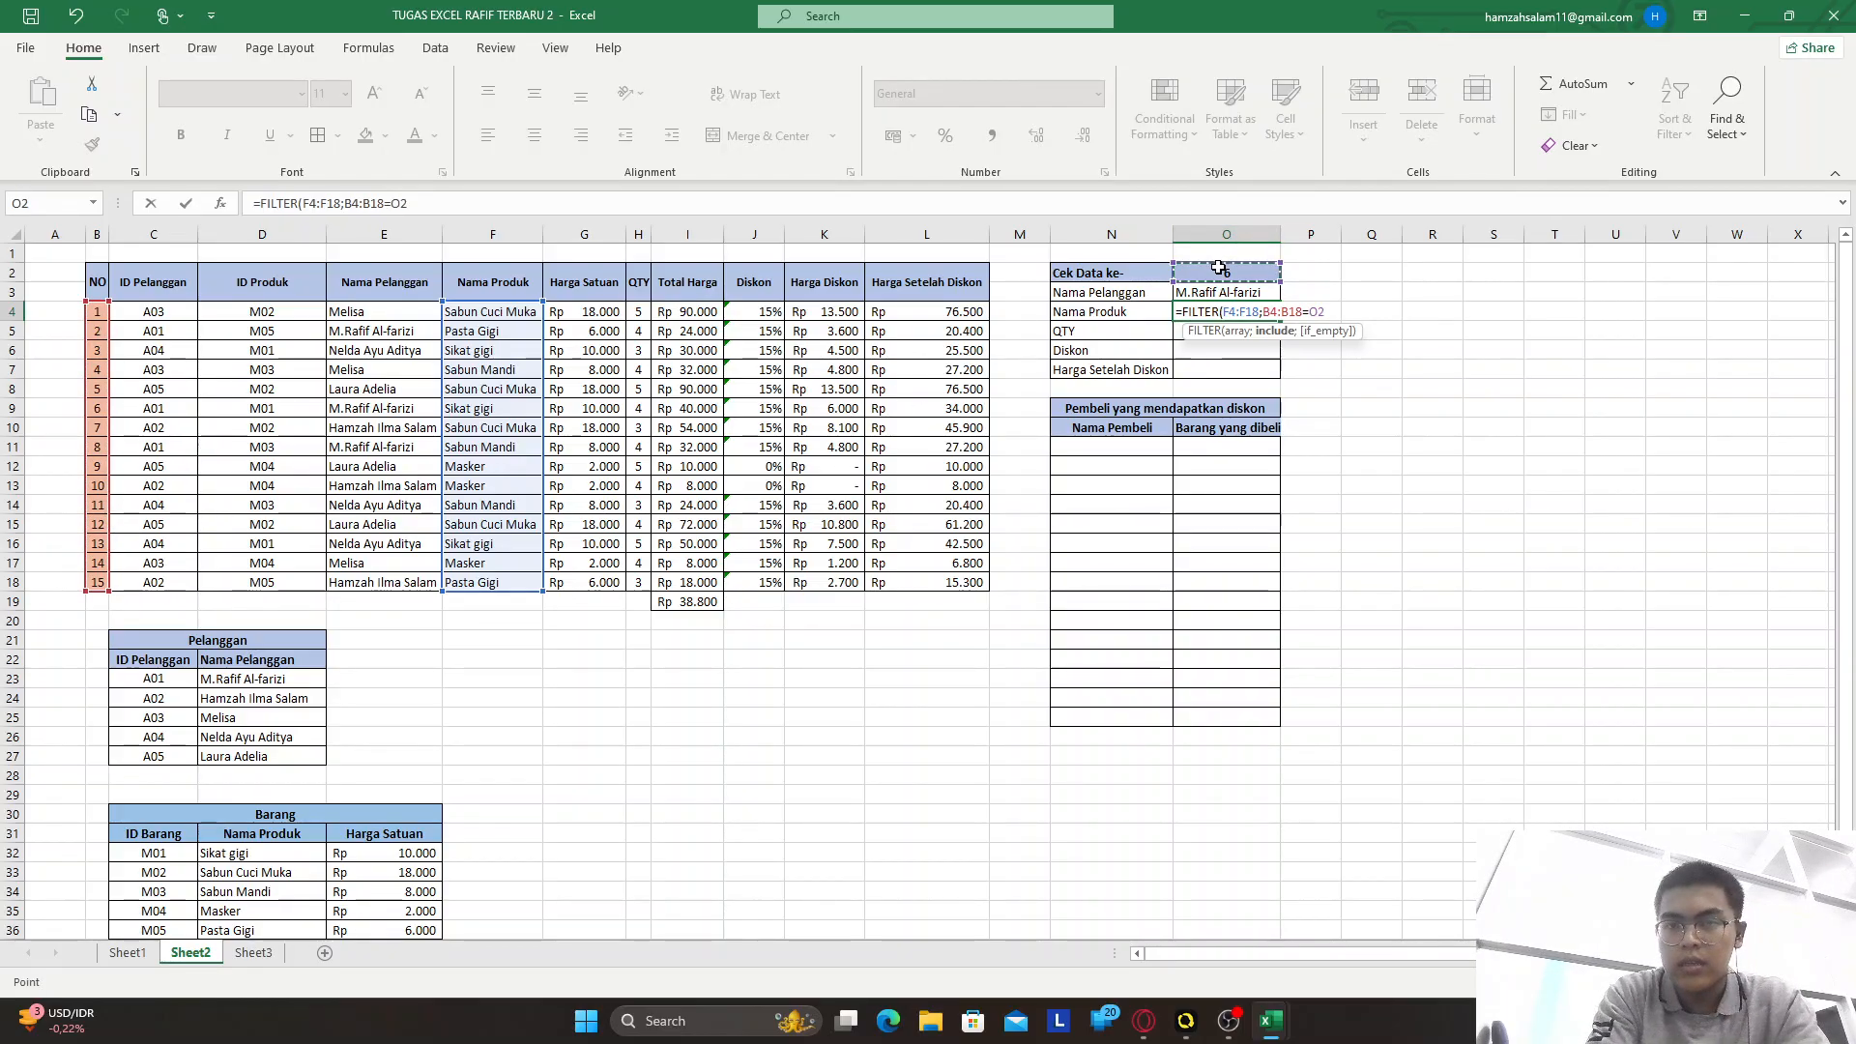
key("Return")
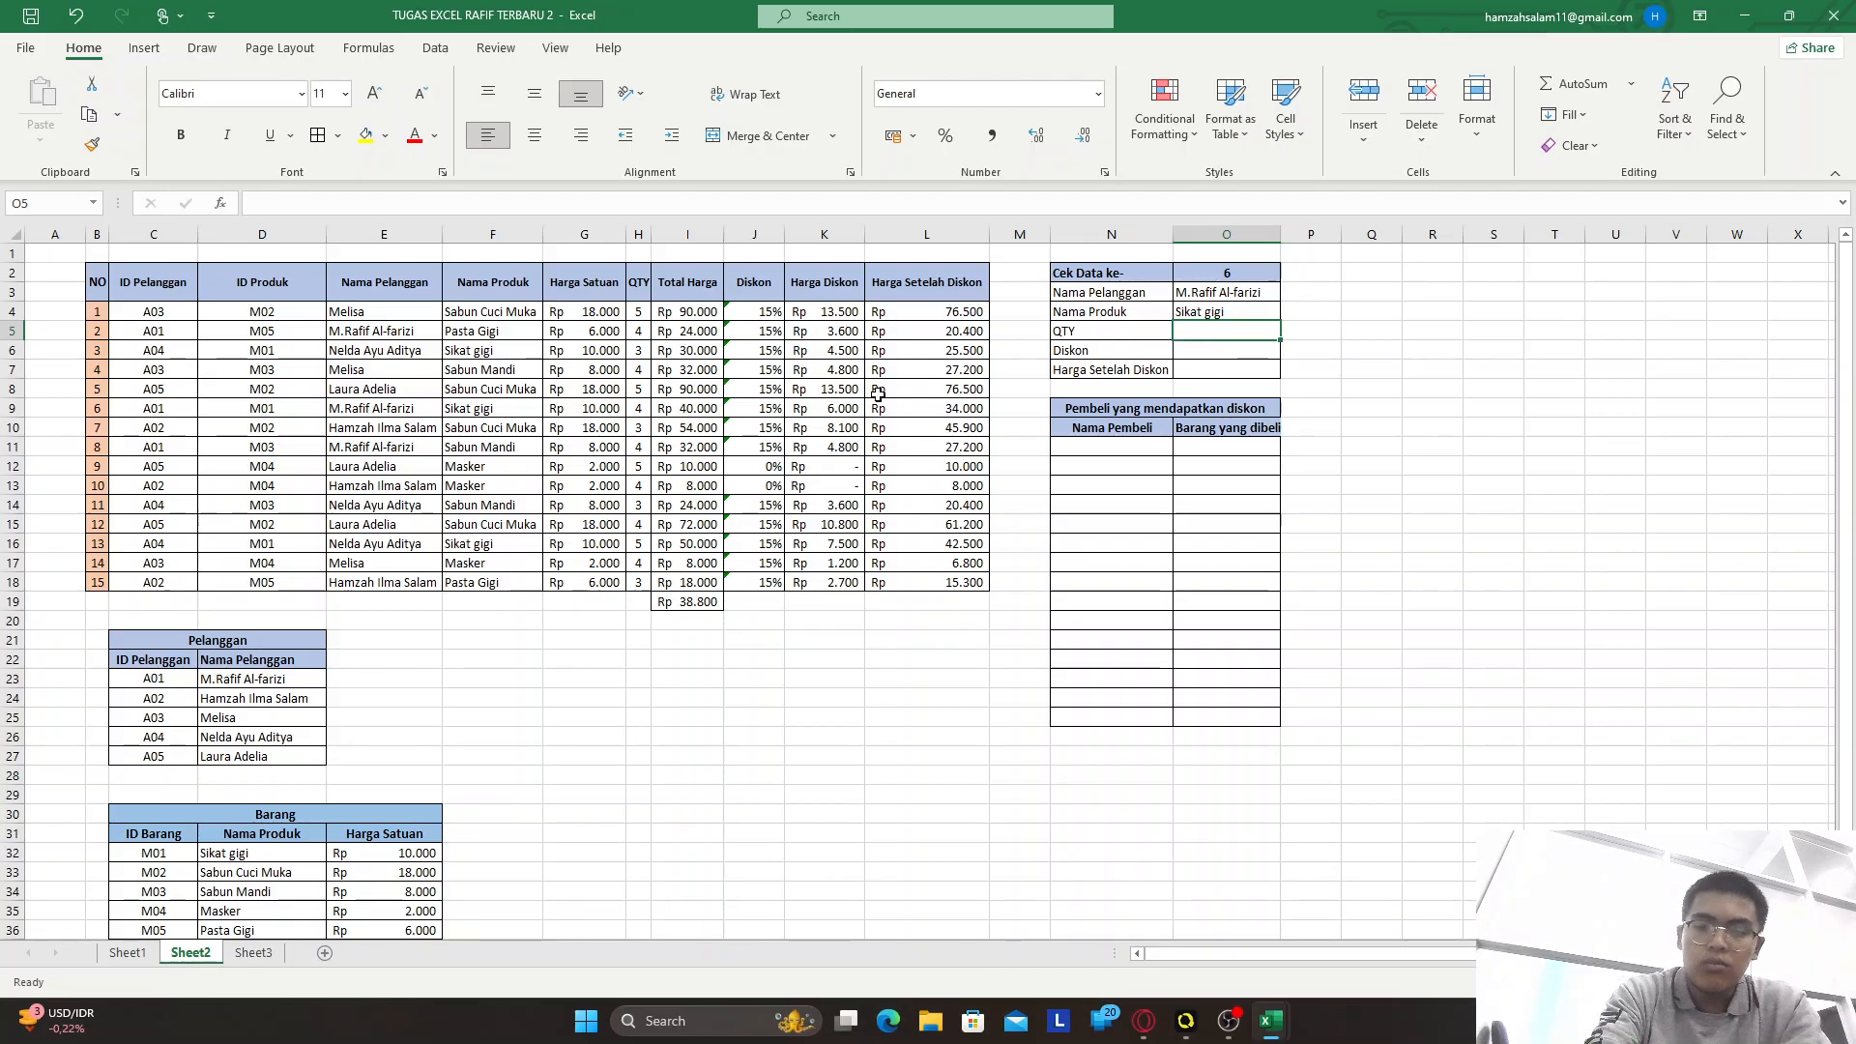
Enter =FILTER(H4:H18;B4:B18=O2) in O5 to look up the QTY for the chosen record
type("=FILT")
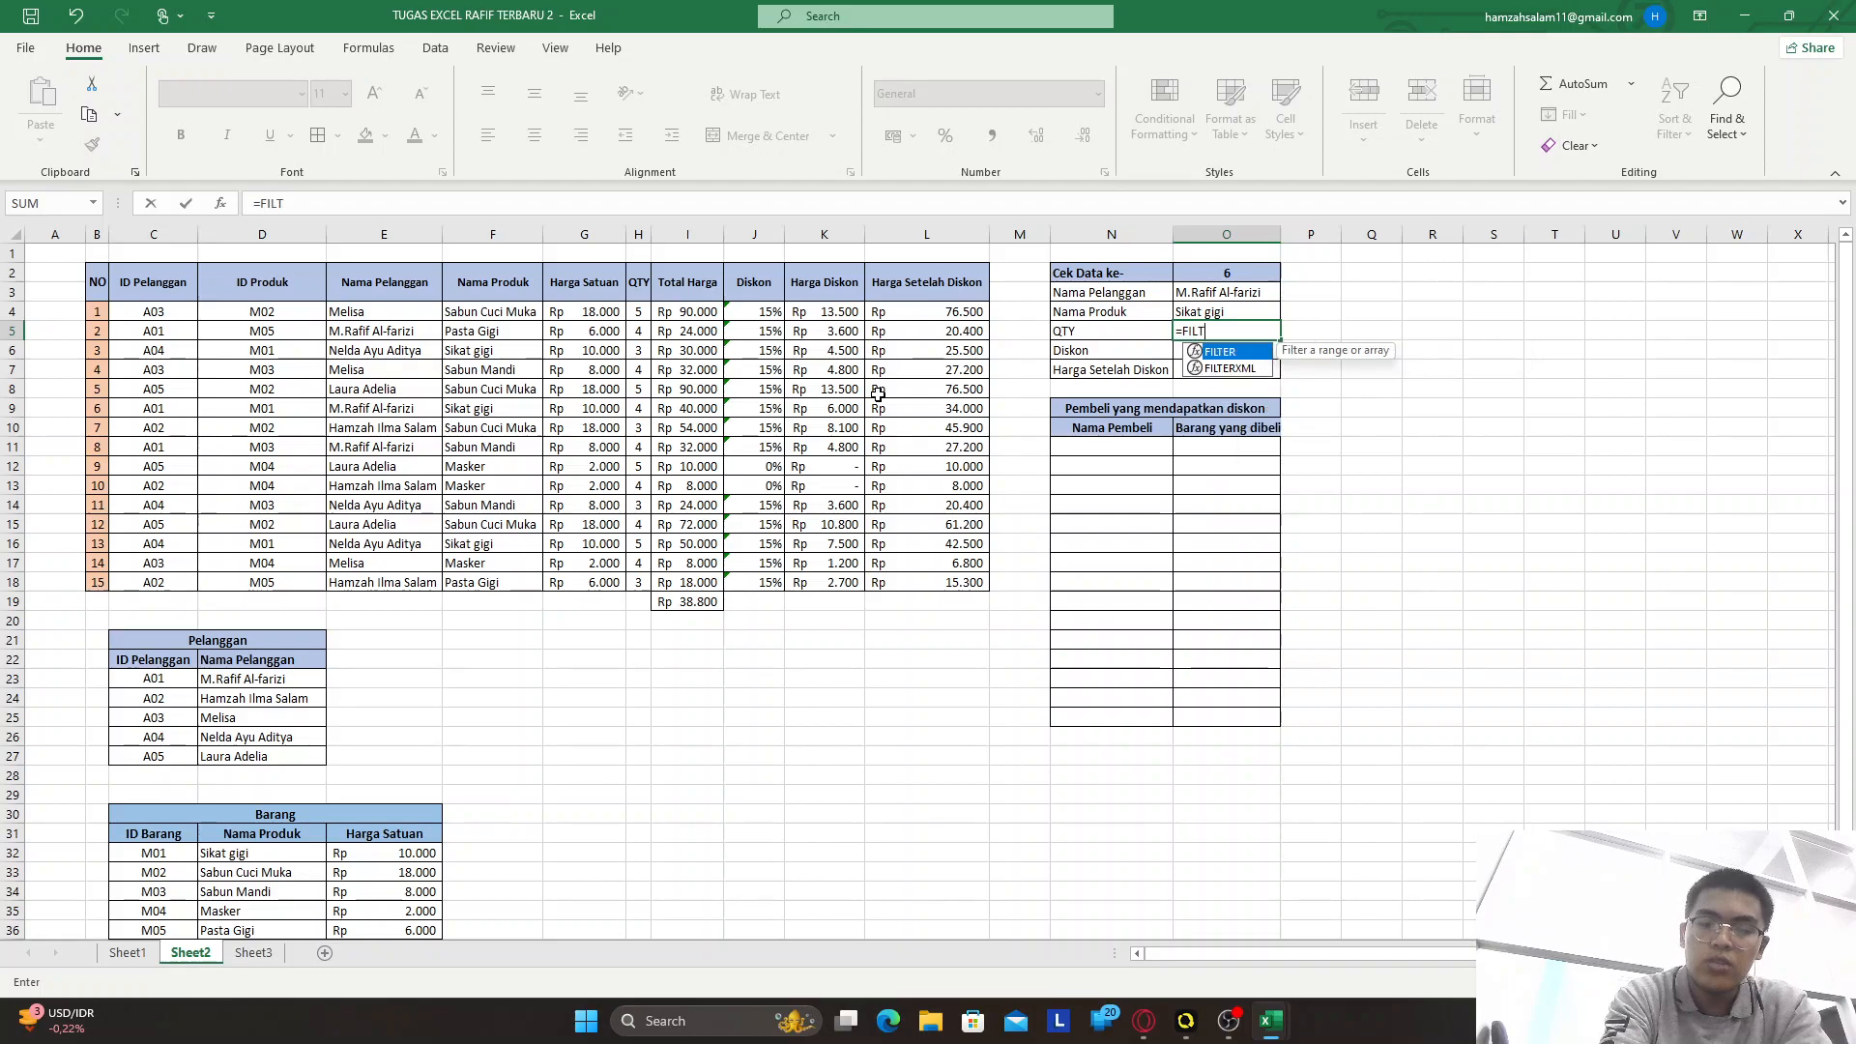
type("ER(")
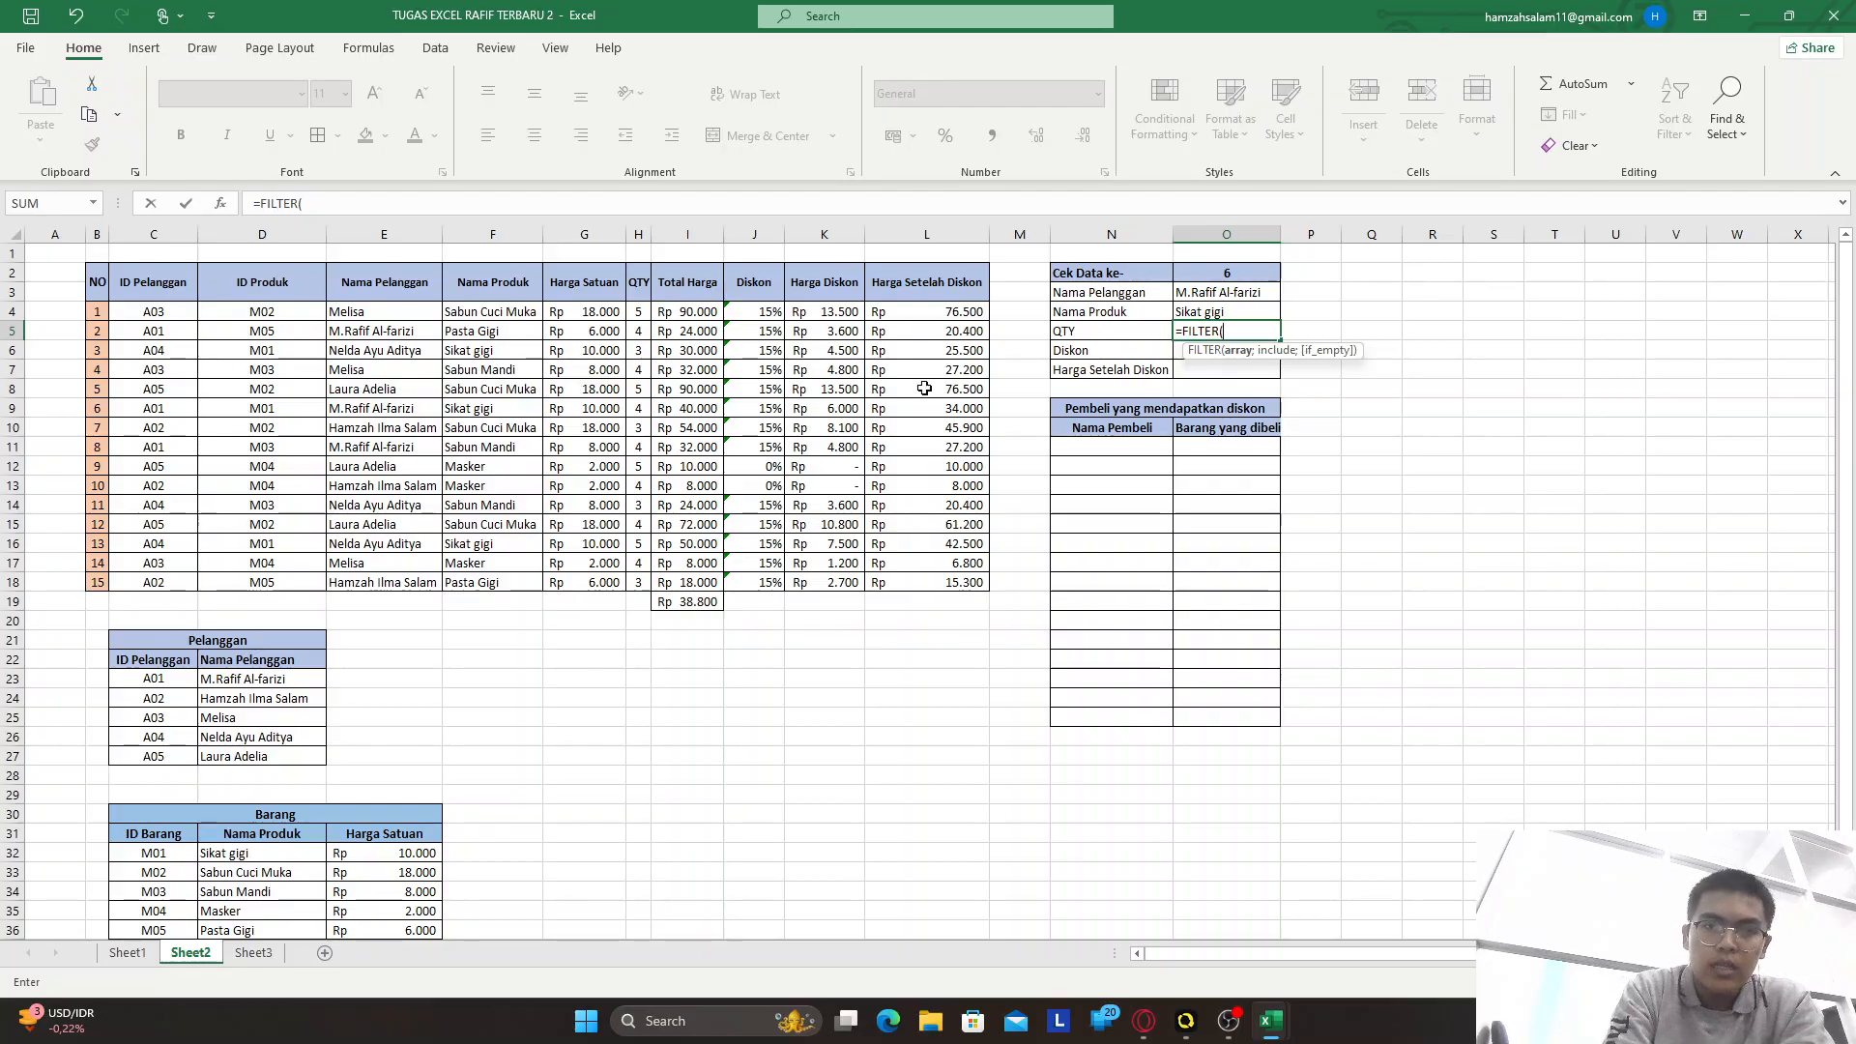
left_click_drag(630, 312, 642, 587)
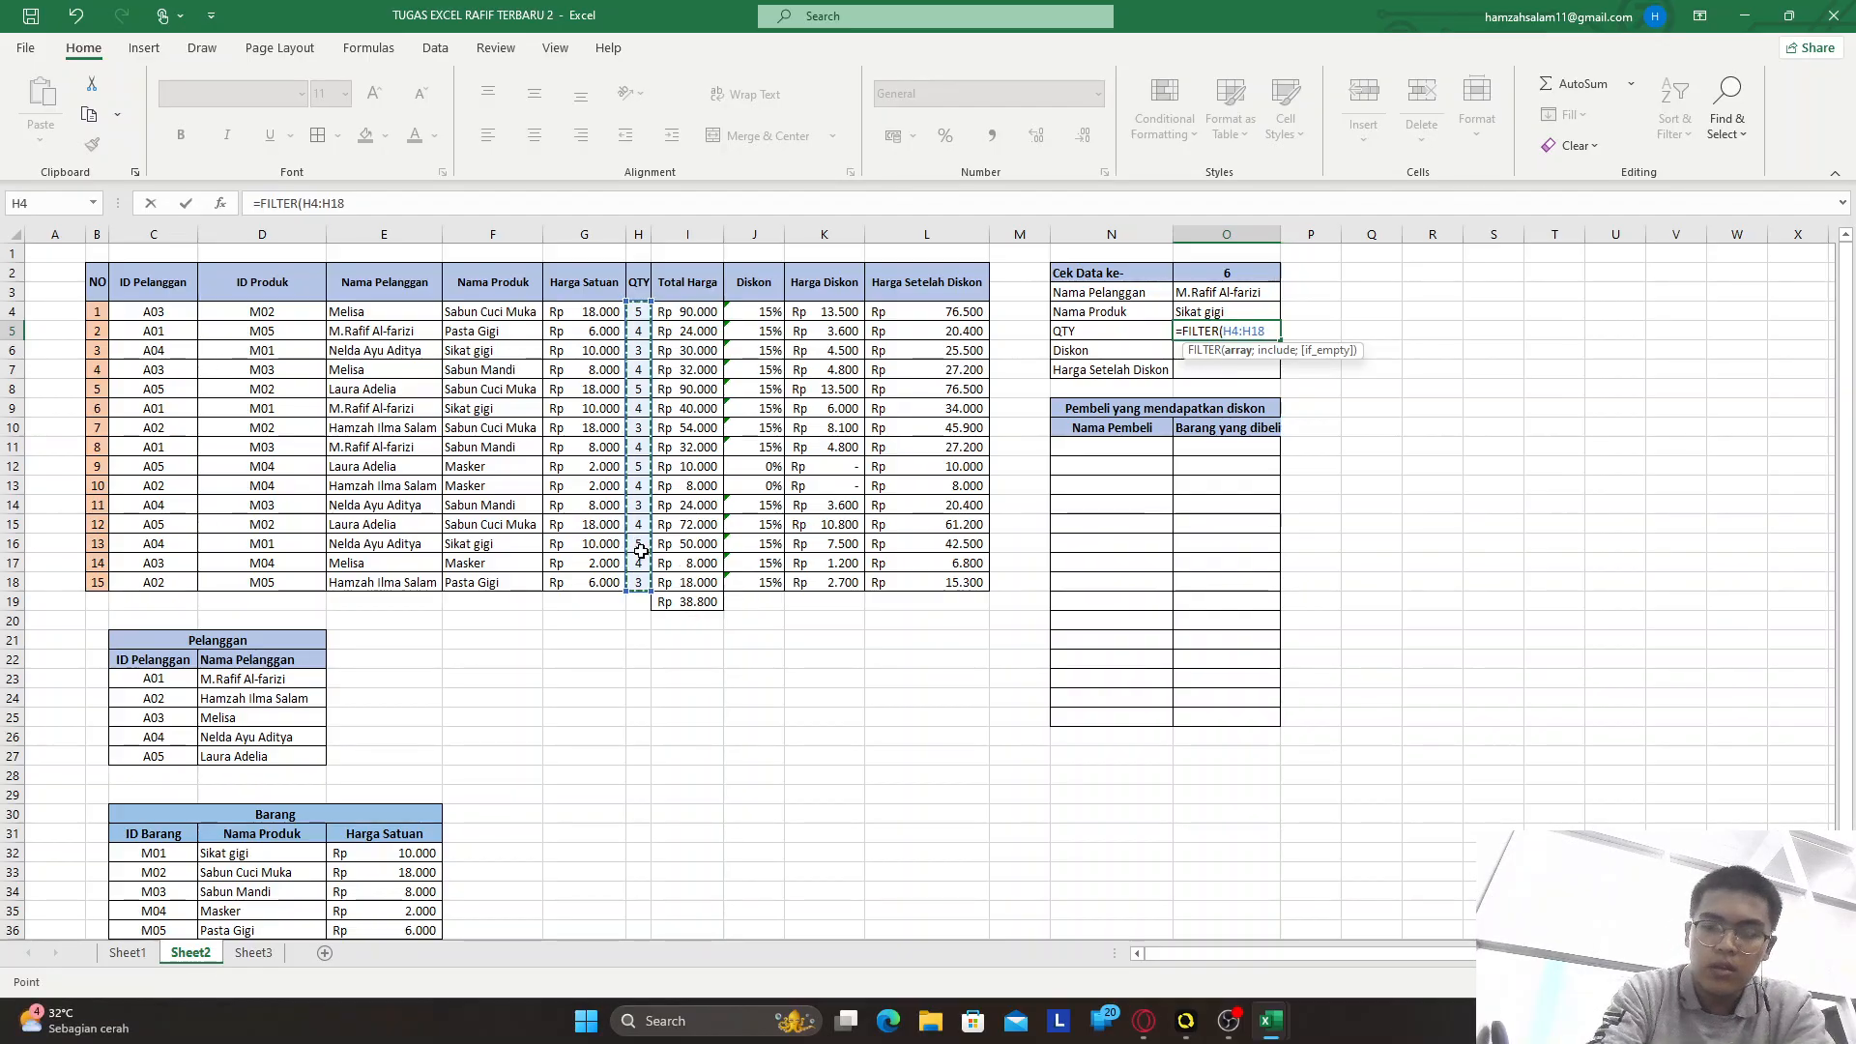
type(";")
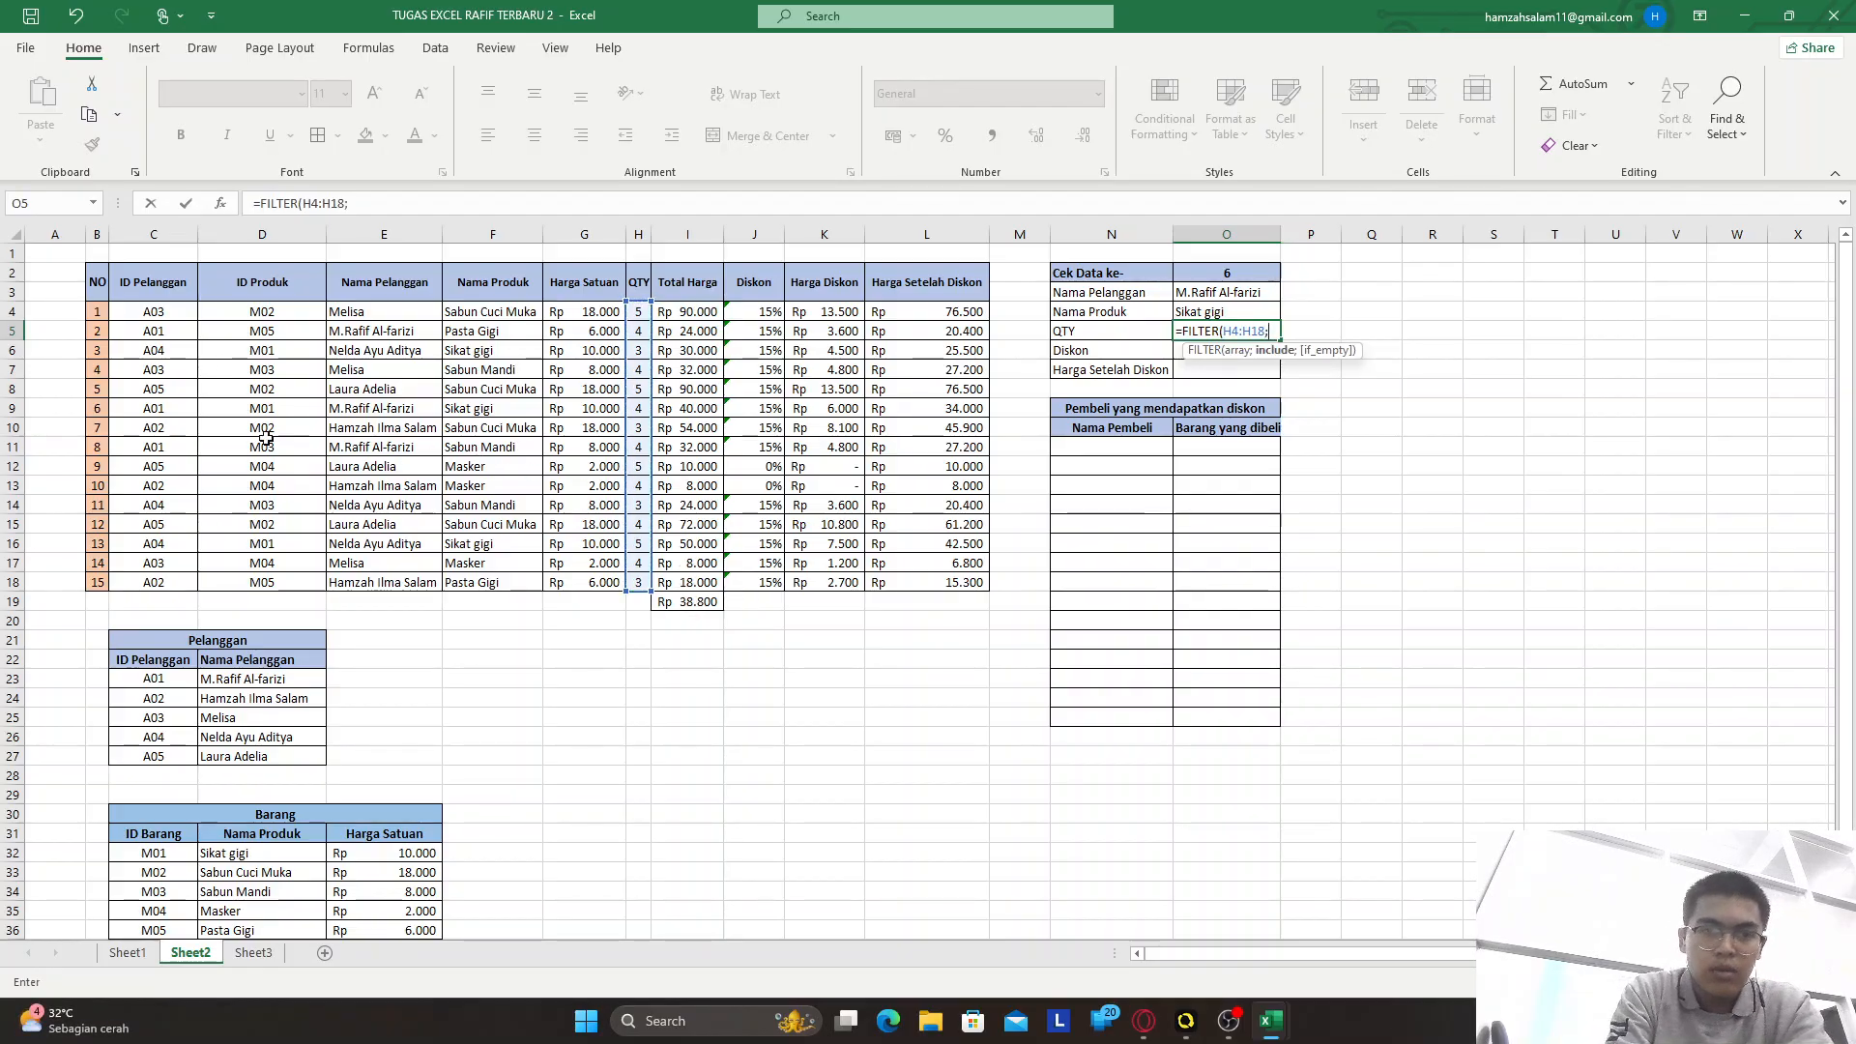
left_click_drag(97, 311, 103, 588)
type("=")
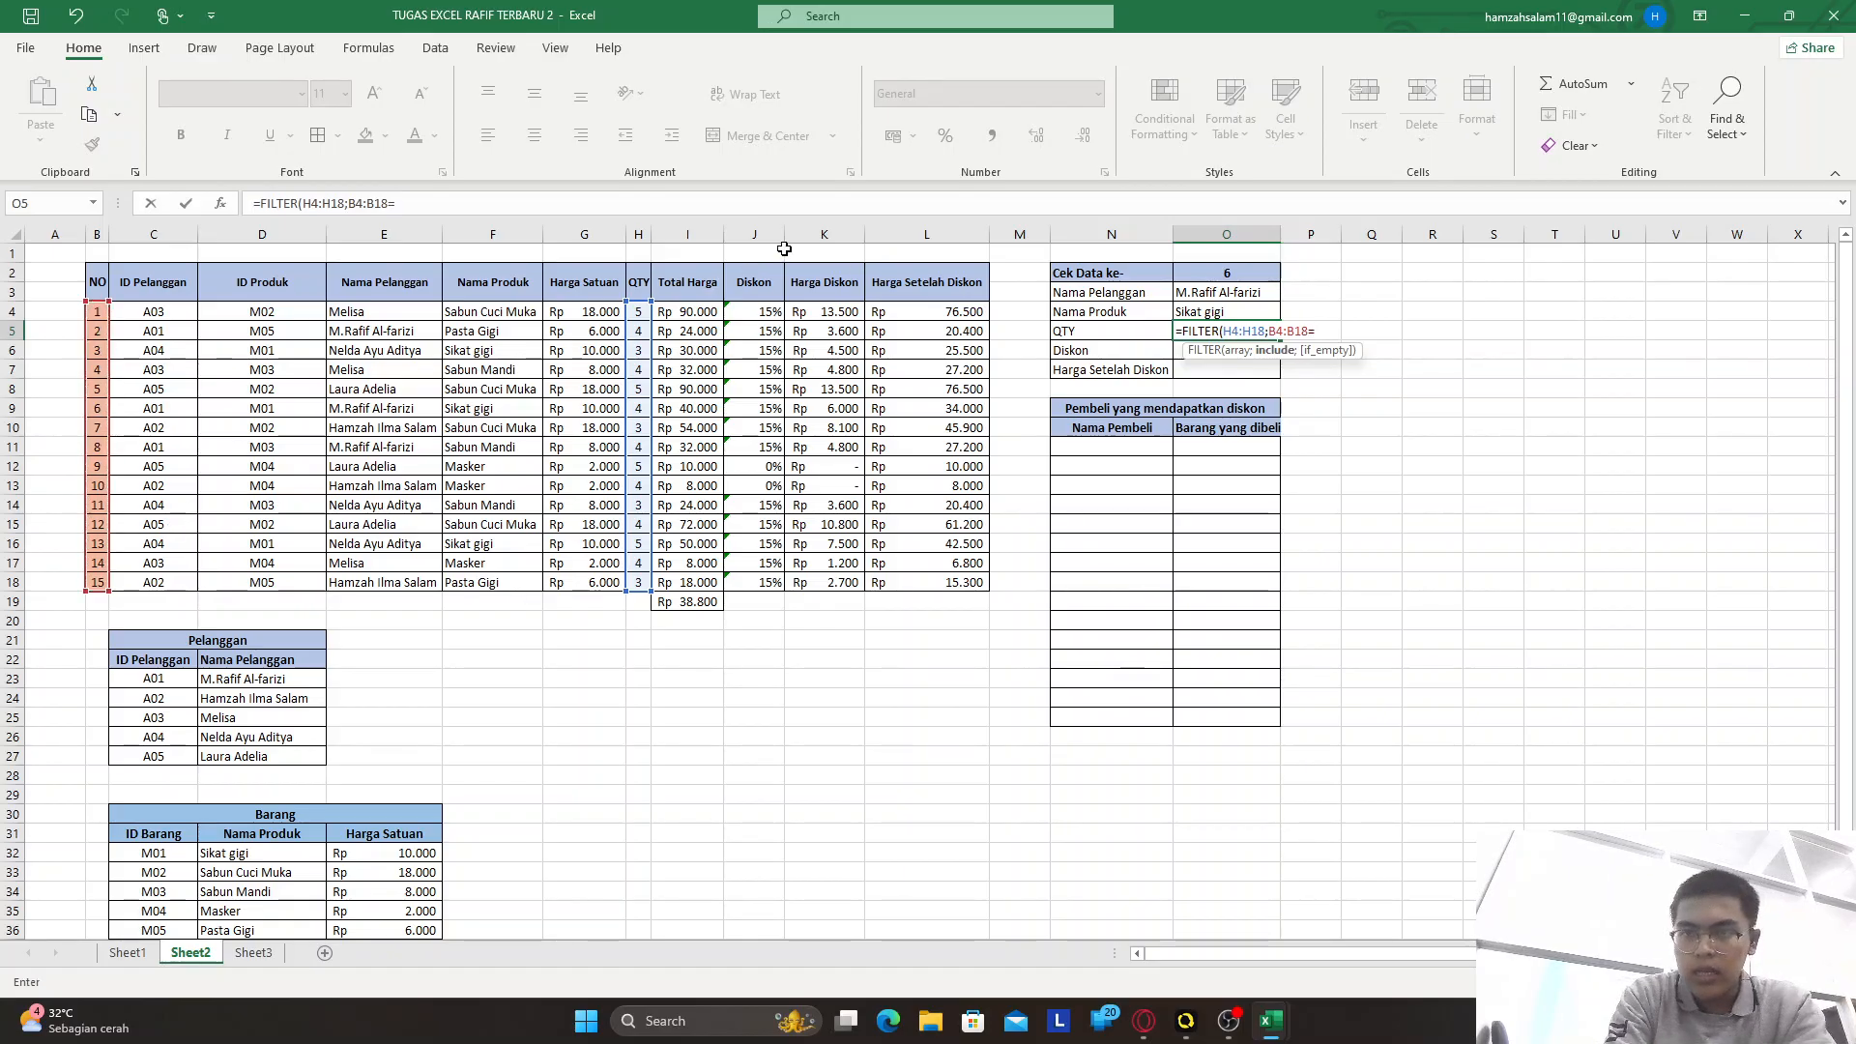
left_click(1248, 271)
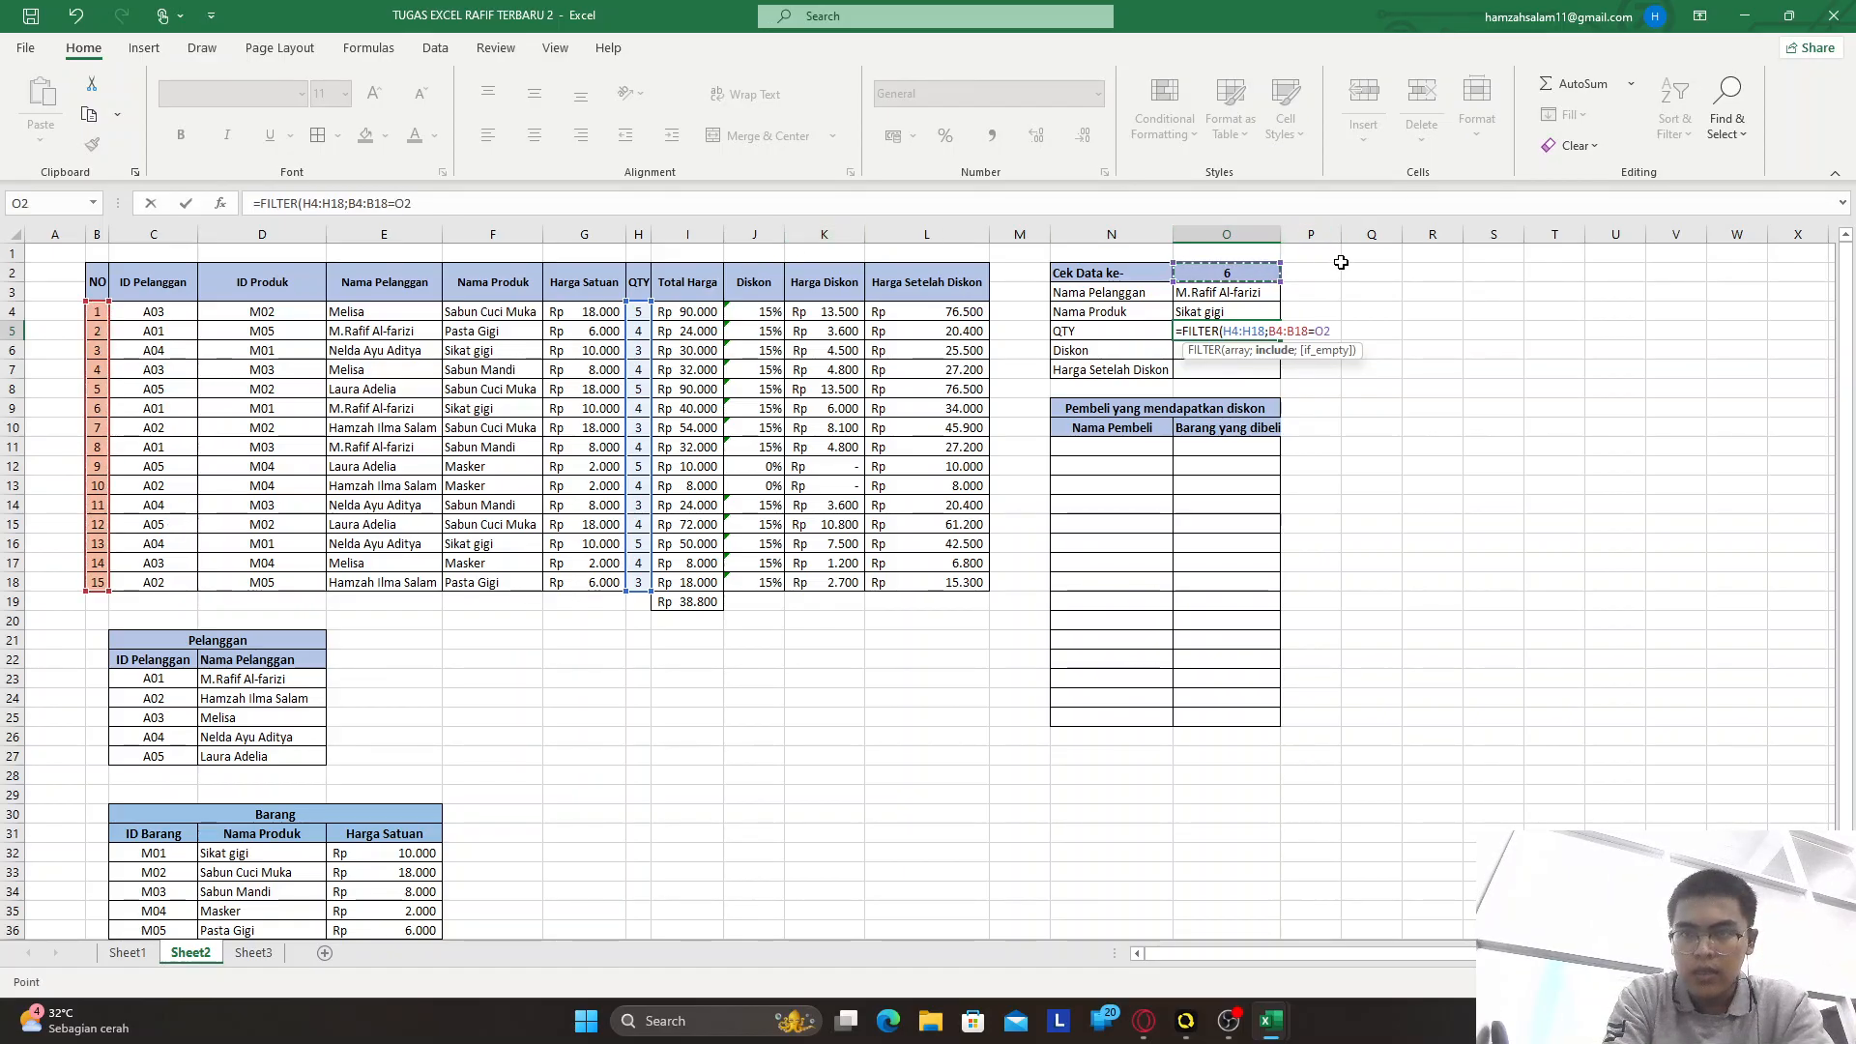
key("Return")
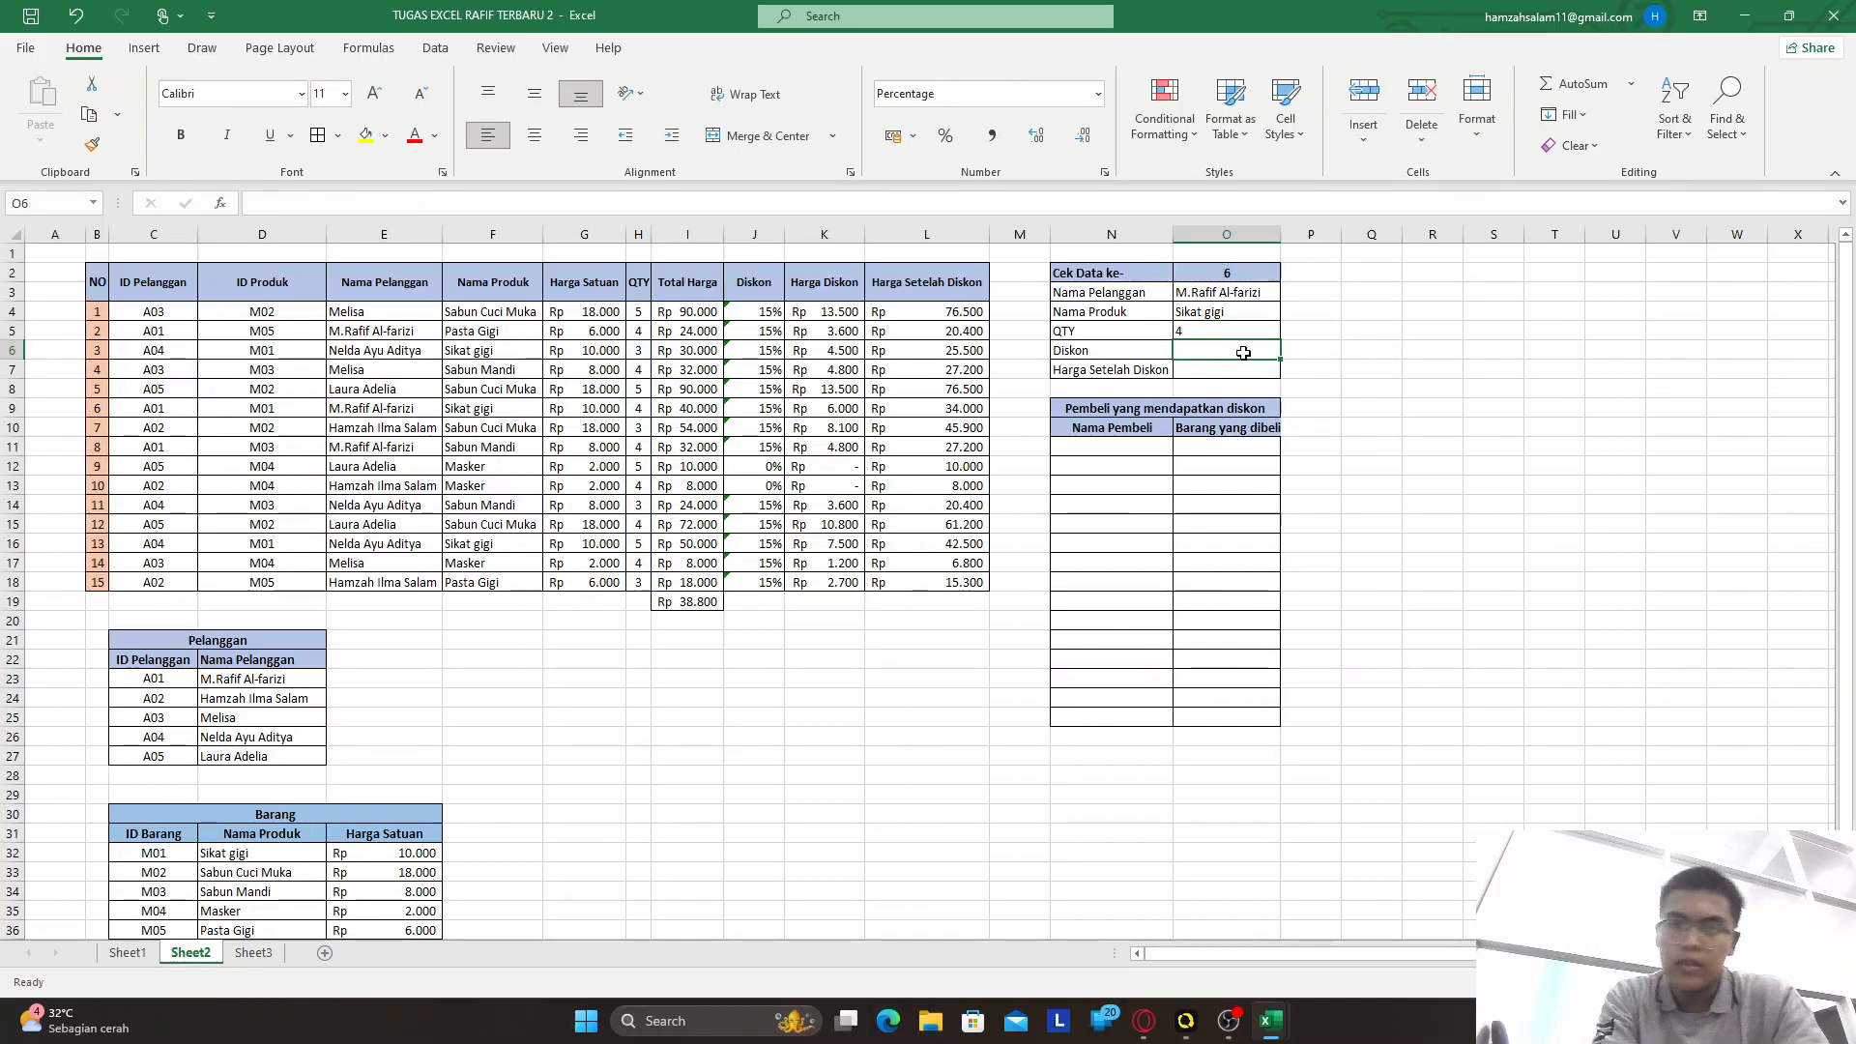
Enter =FILTER(J4:J18;B4:B18=O2) in O6 to look up the Diskon for the chosen record
type("=FILTER")
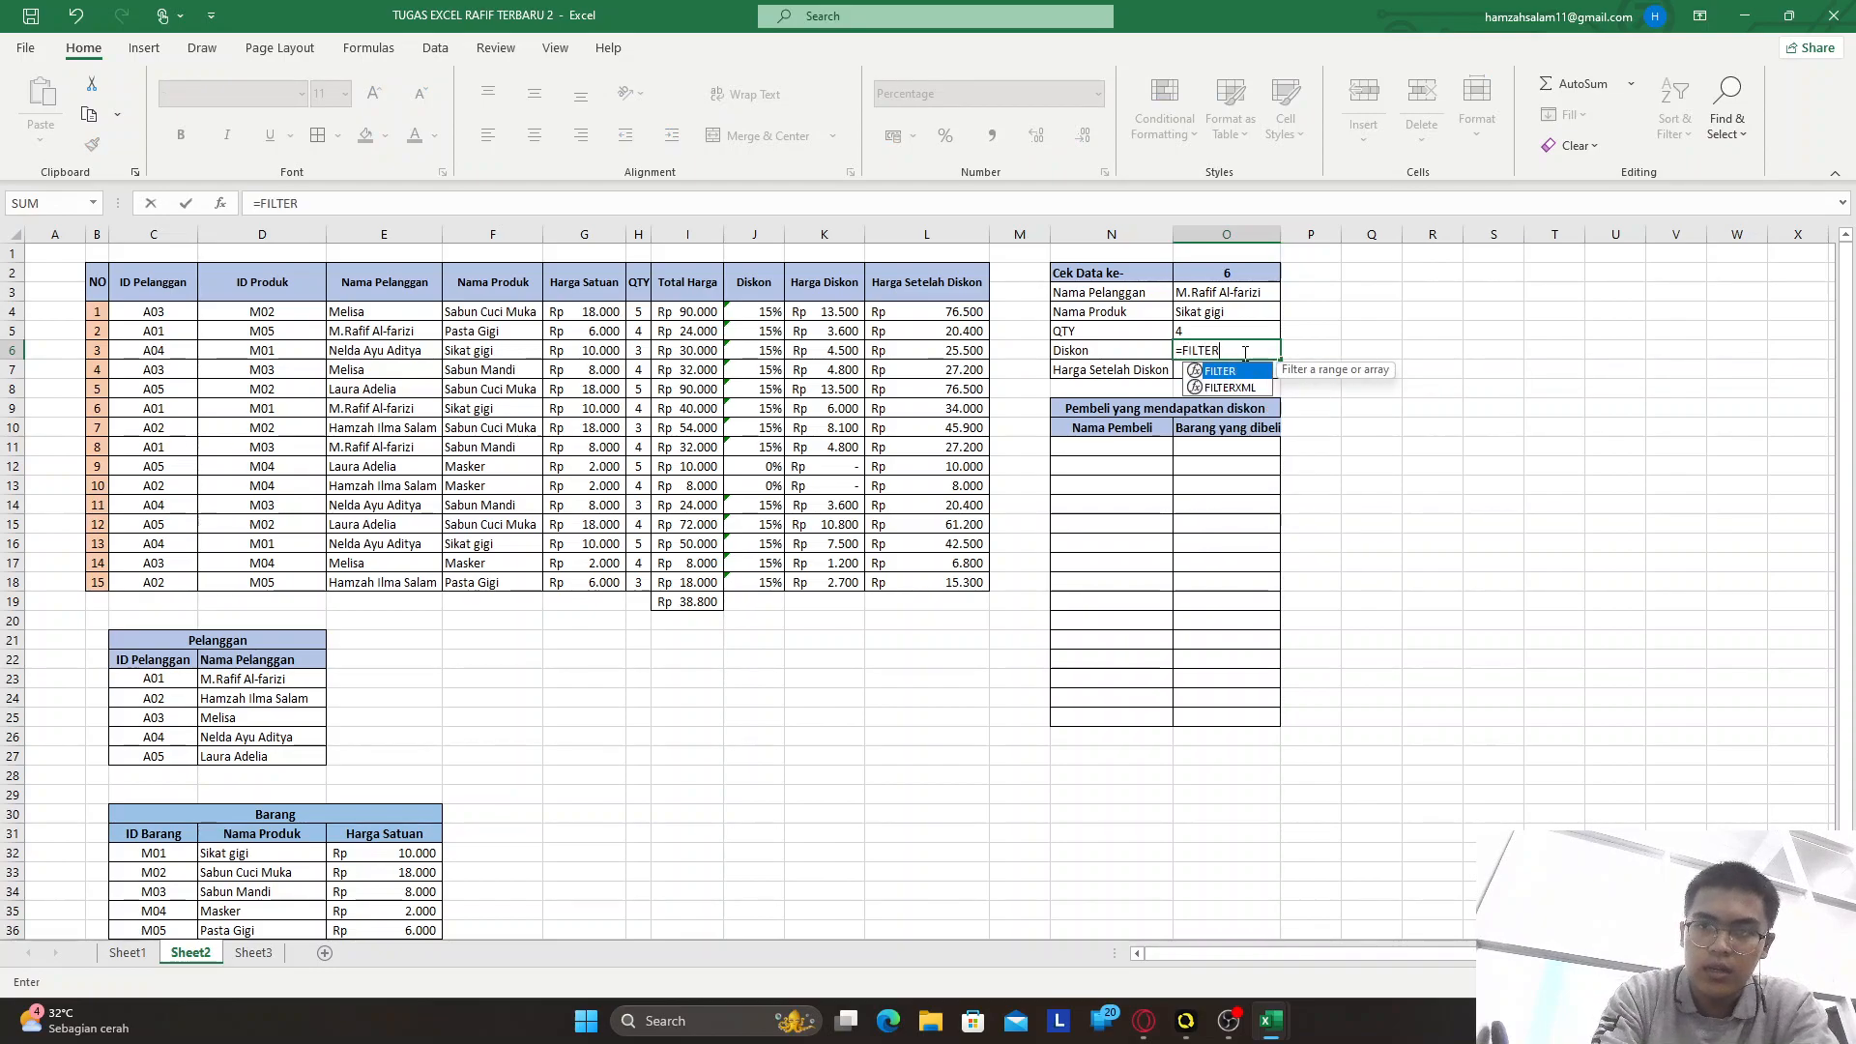
type("(")
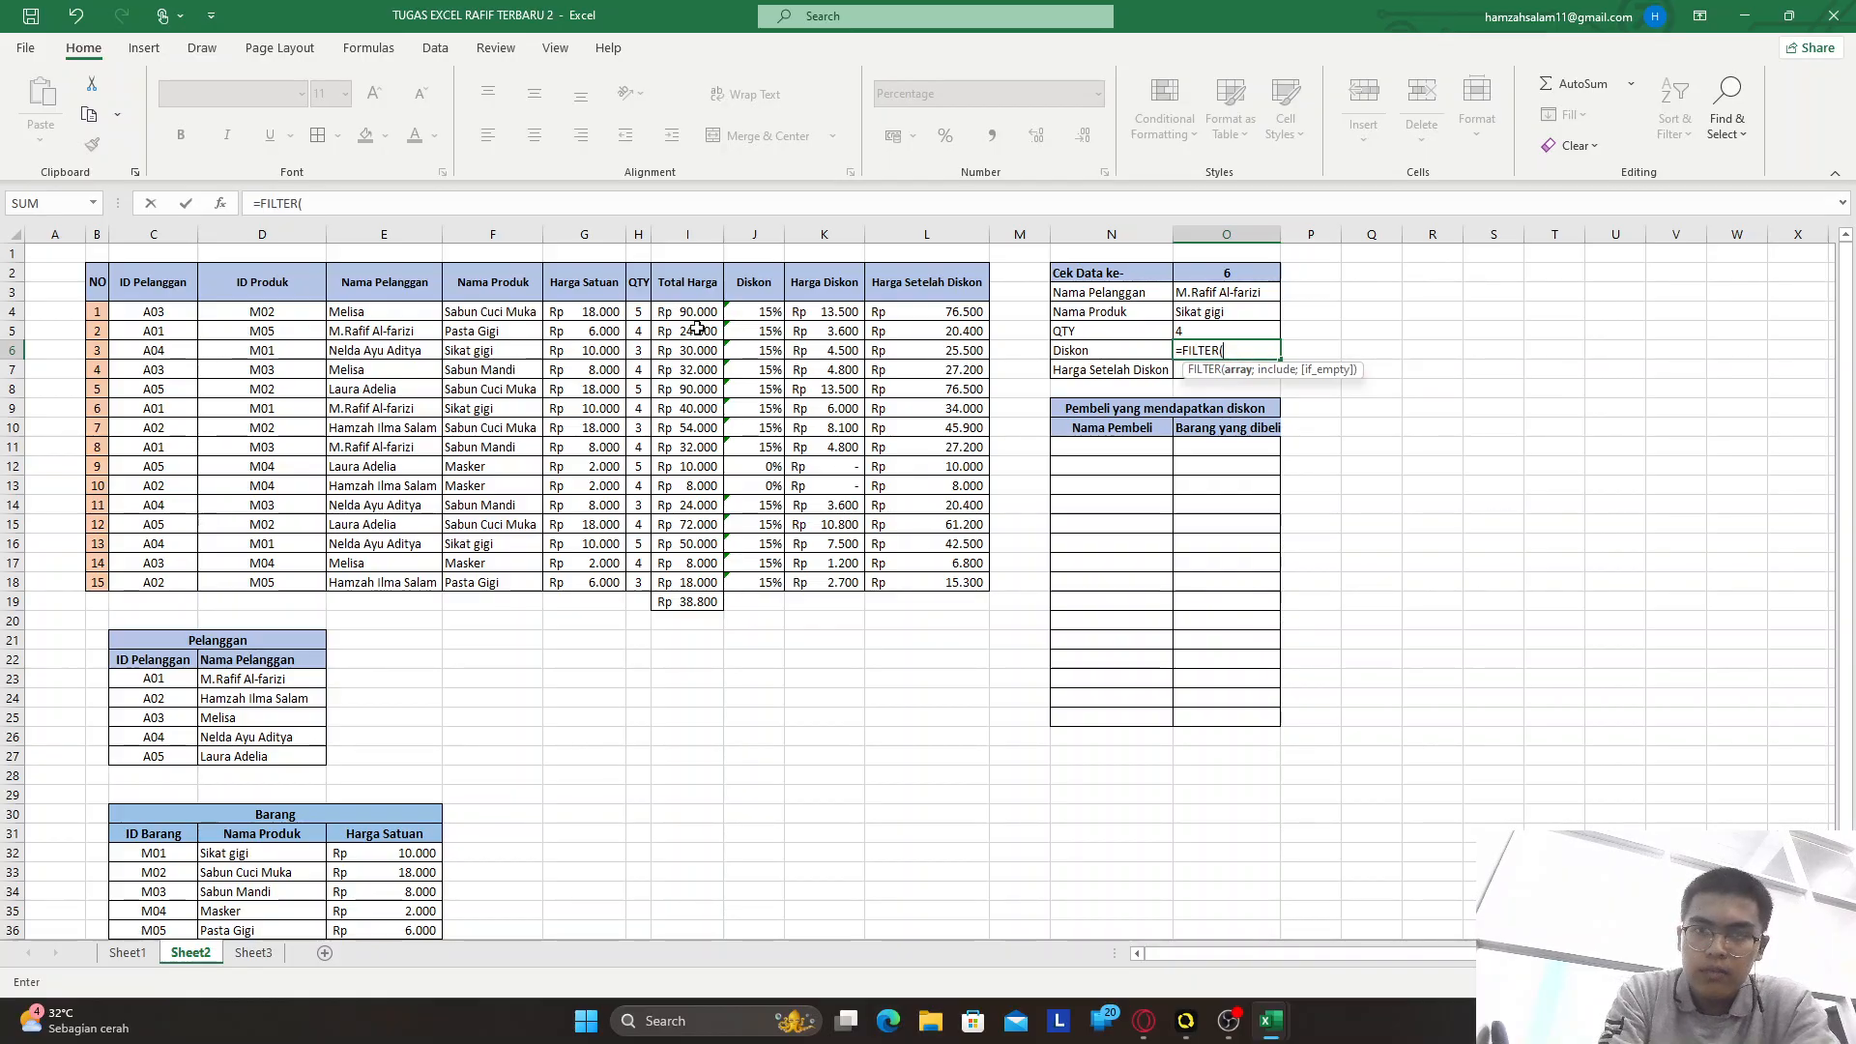
left_click_drag(760, 312, 767, 577)
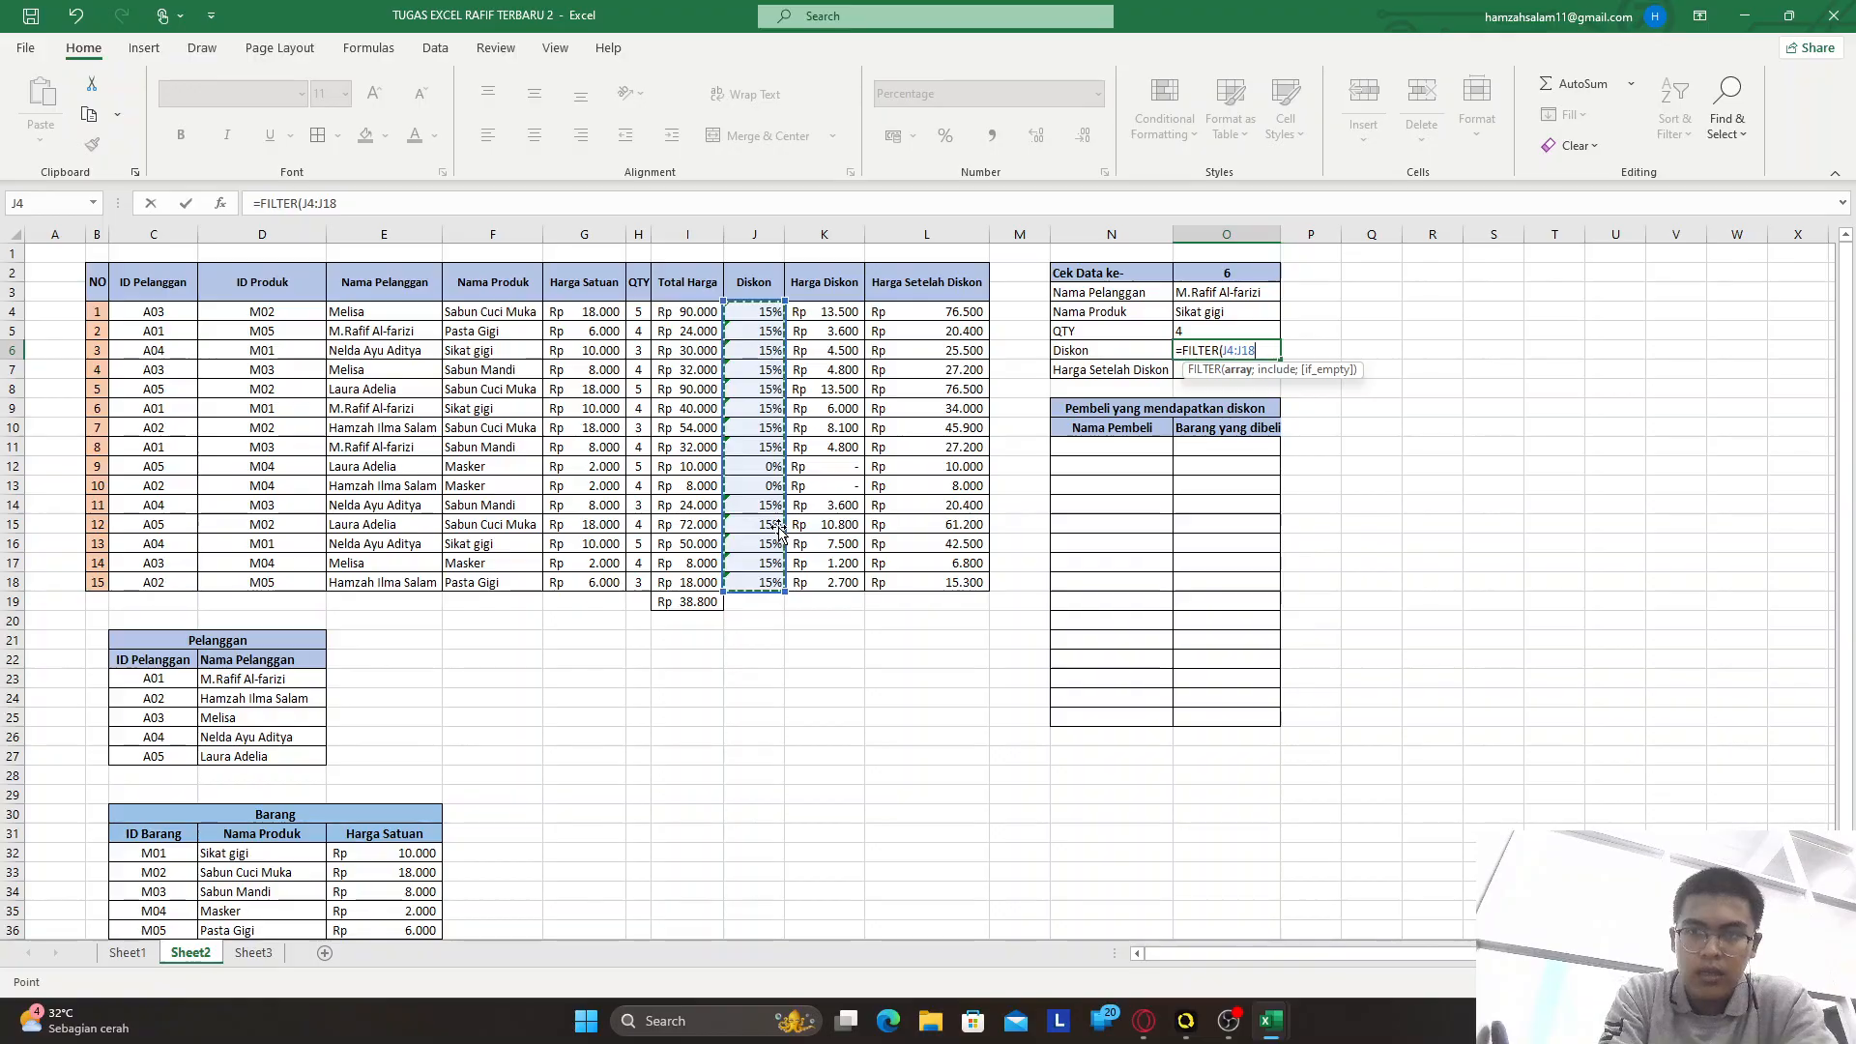
type(";")
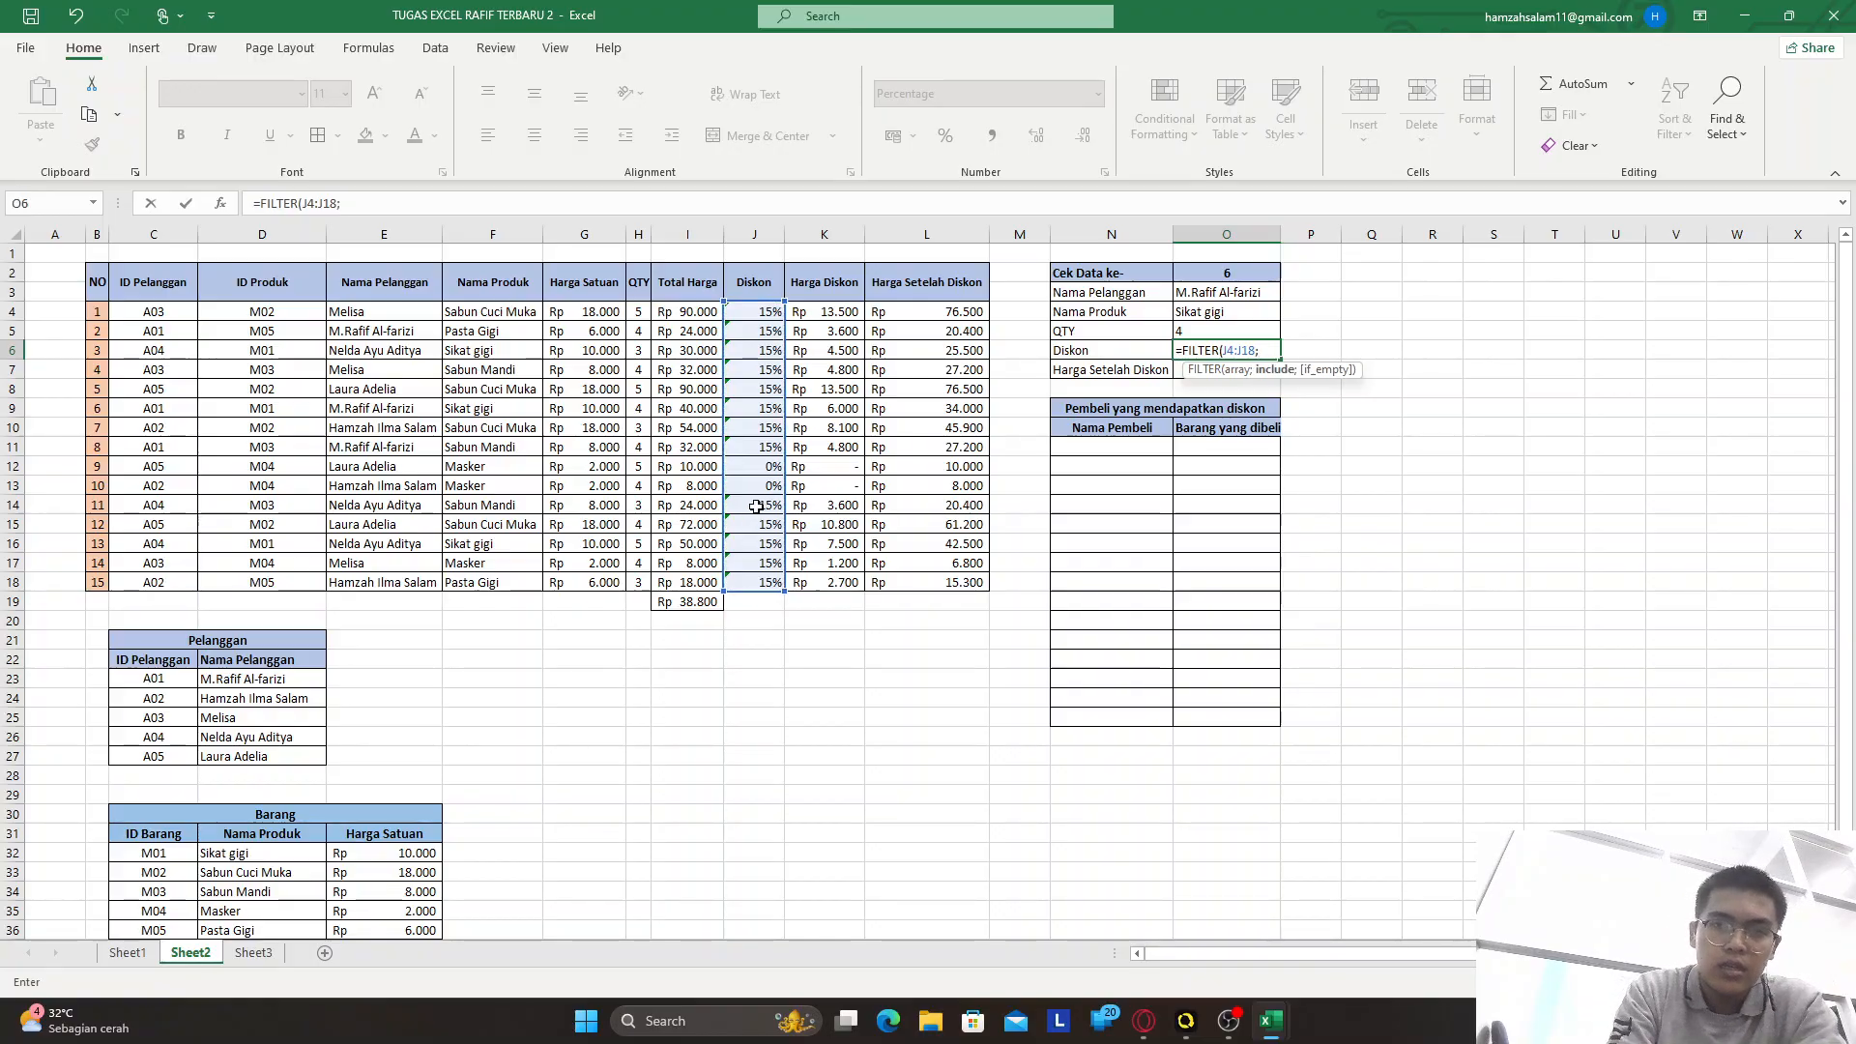
left_click_drag(93, 315, 94, 584)
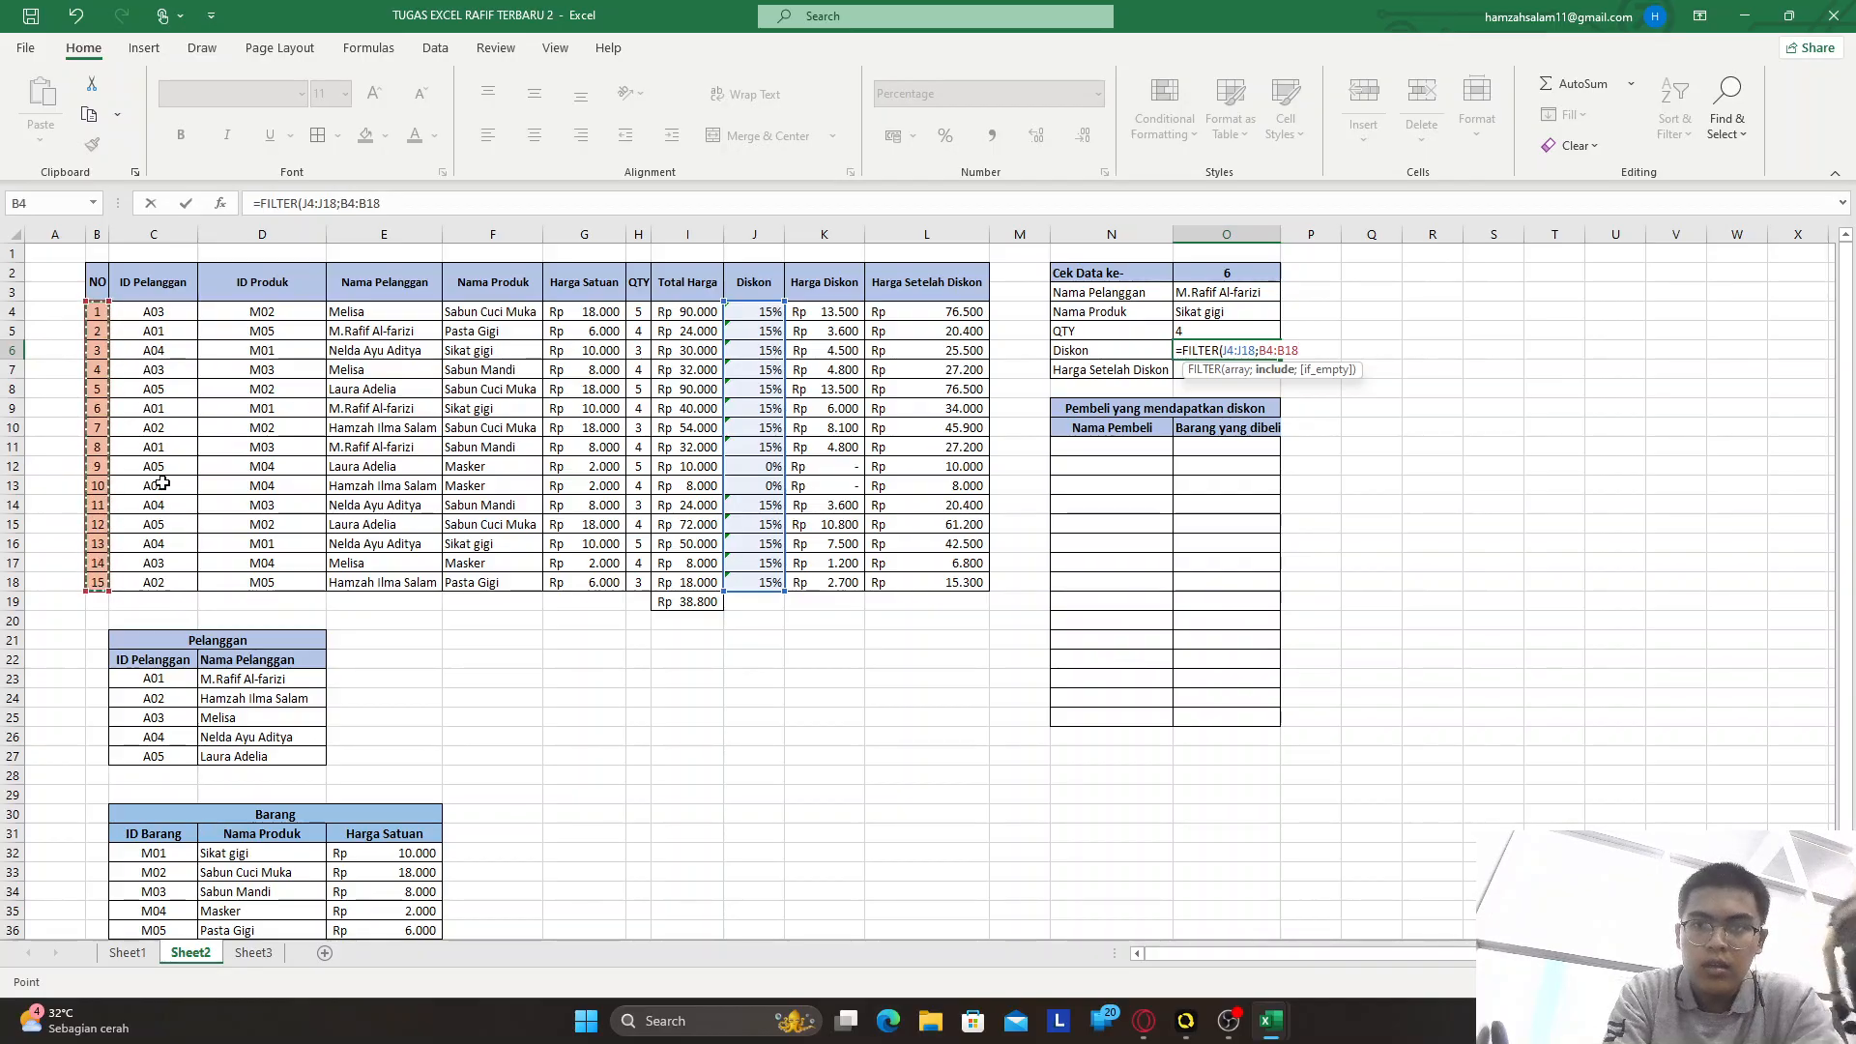
type("=")
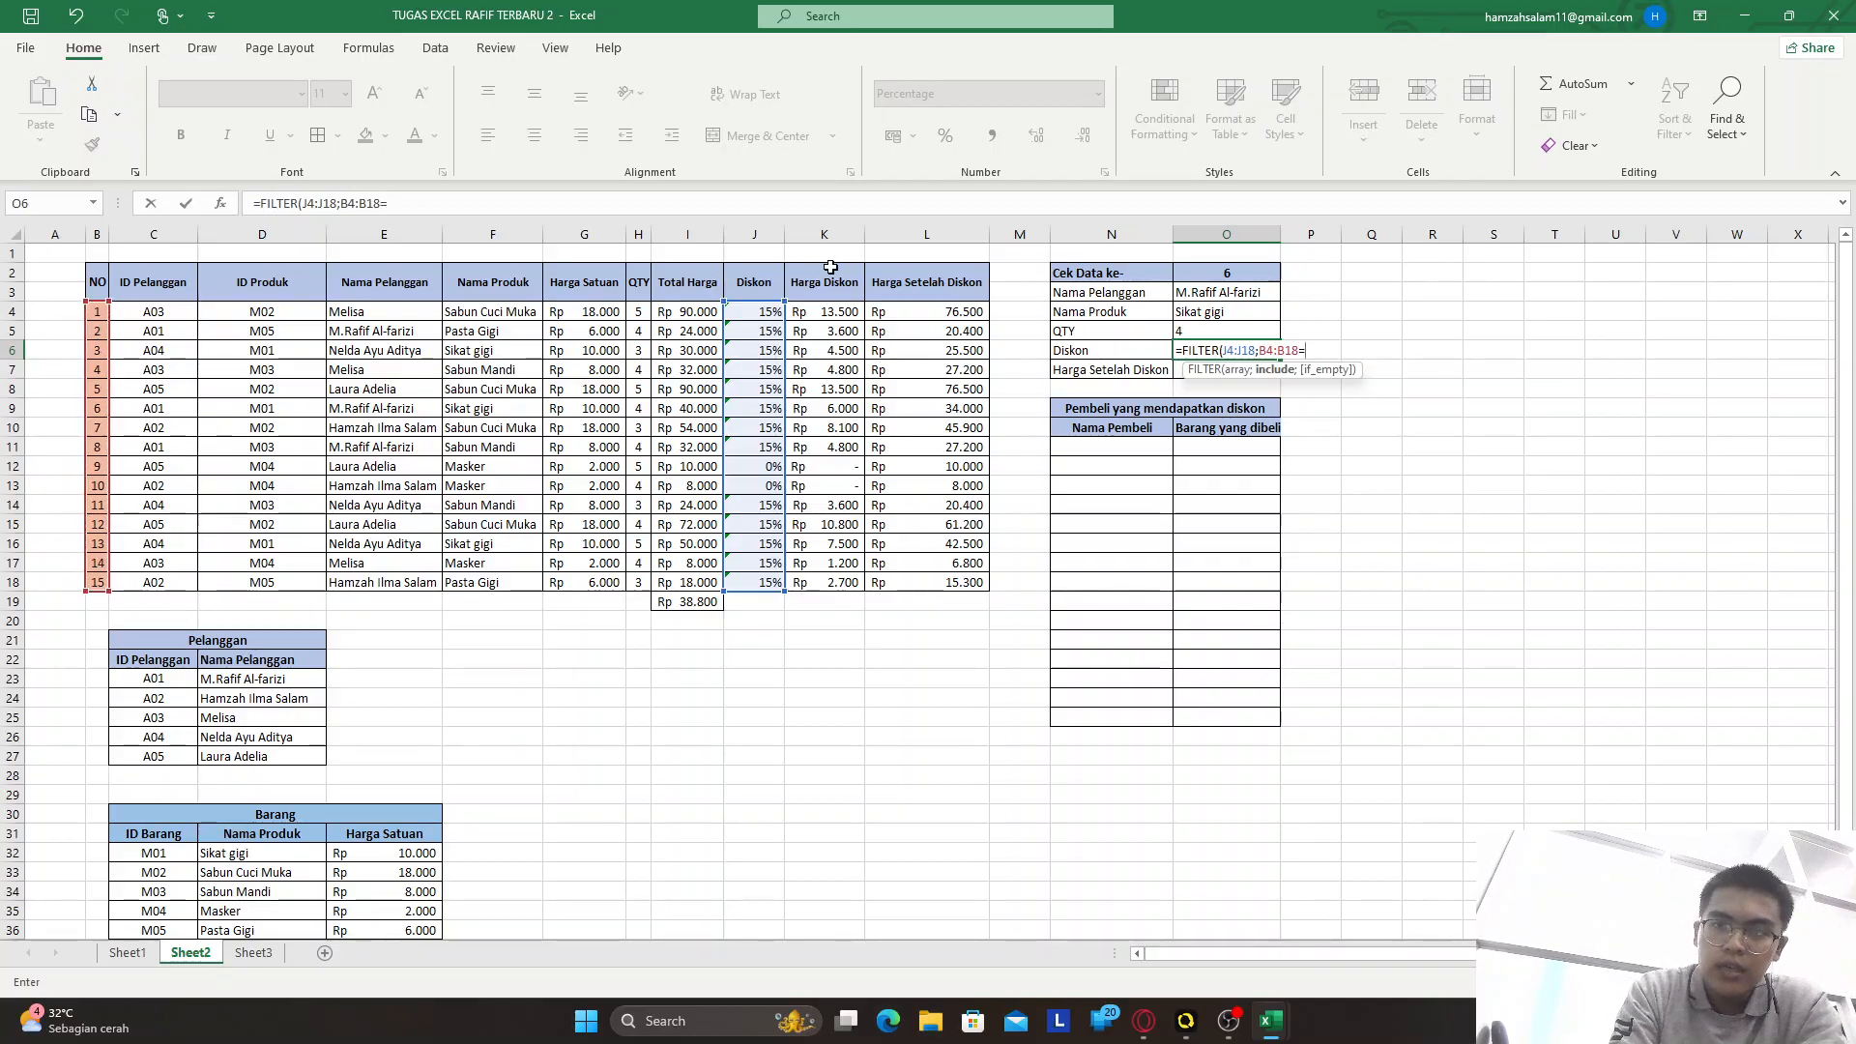
left_click(1217, 275)
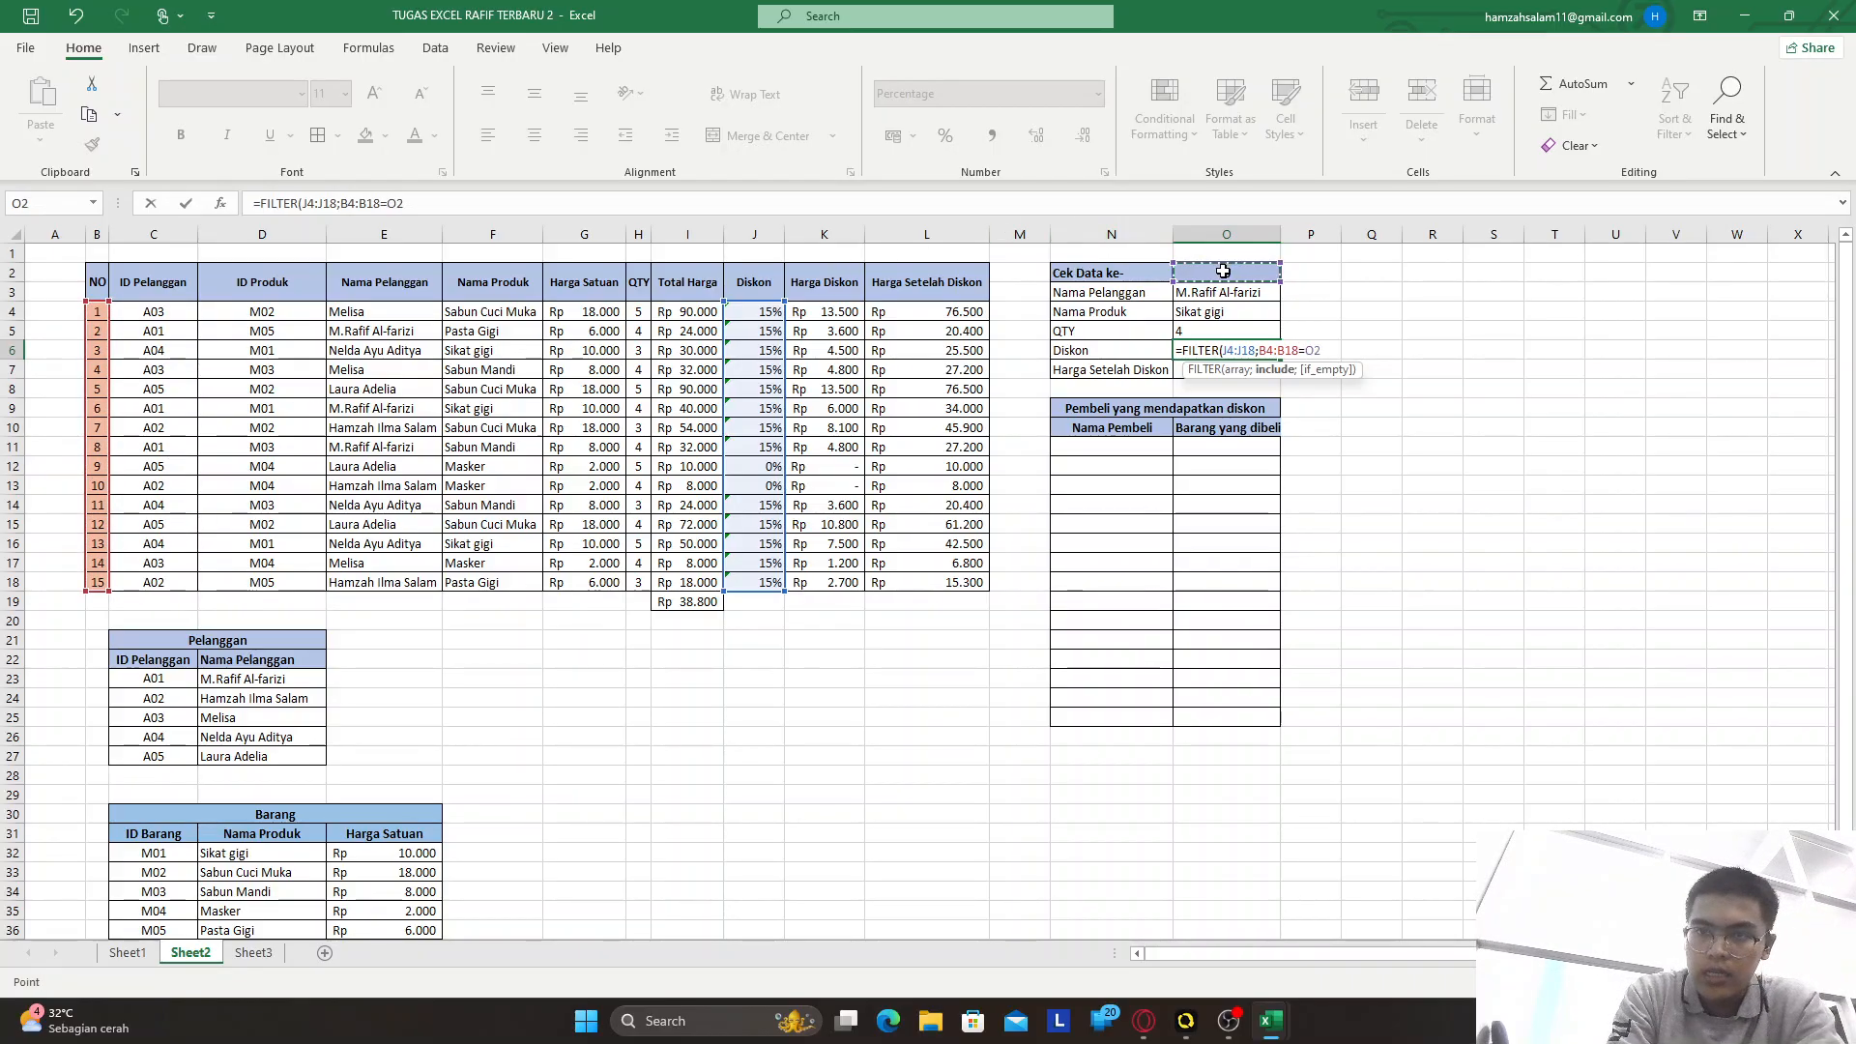
key("Return")
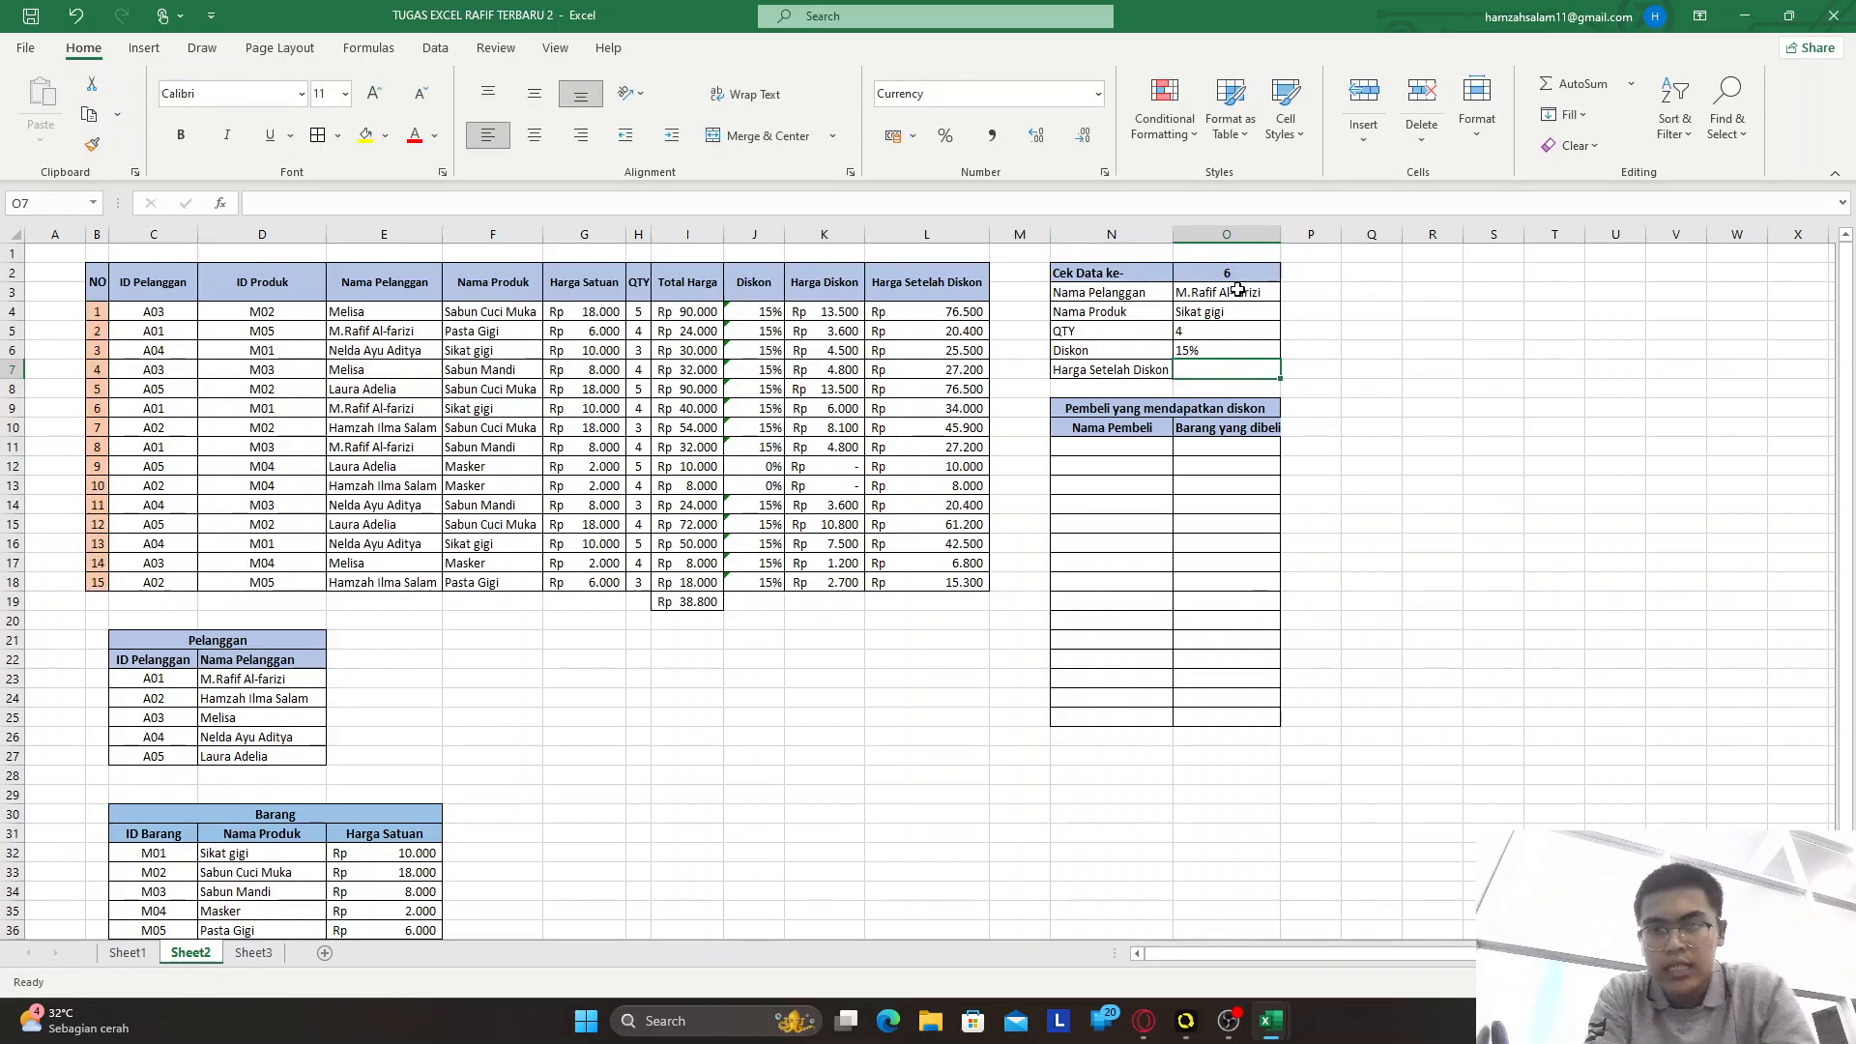
Enter =FILTER(L4:L18;B4:B18=O2) in O7 to look up the Harga Setelah Diskon for the chosen record
type("=F")
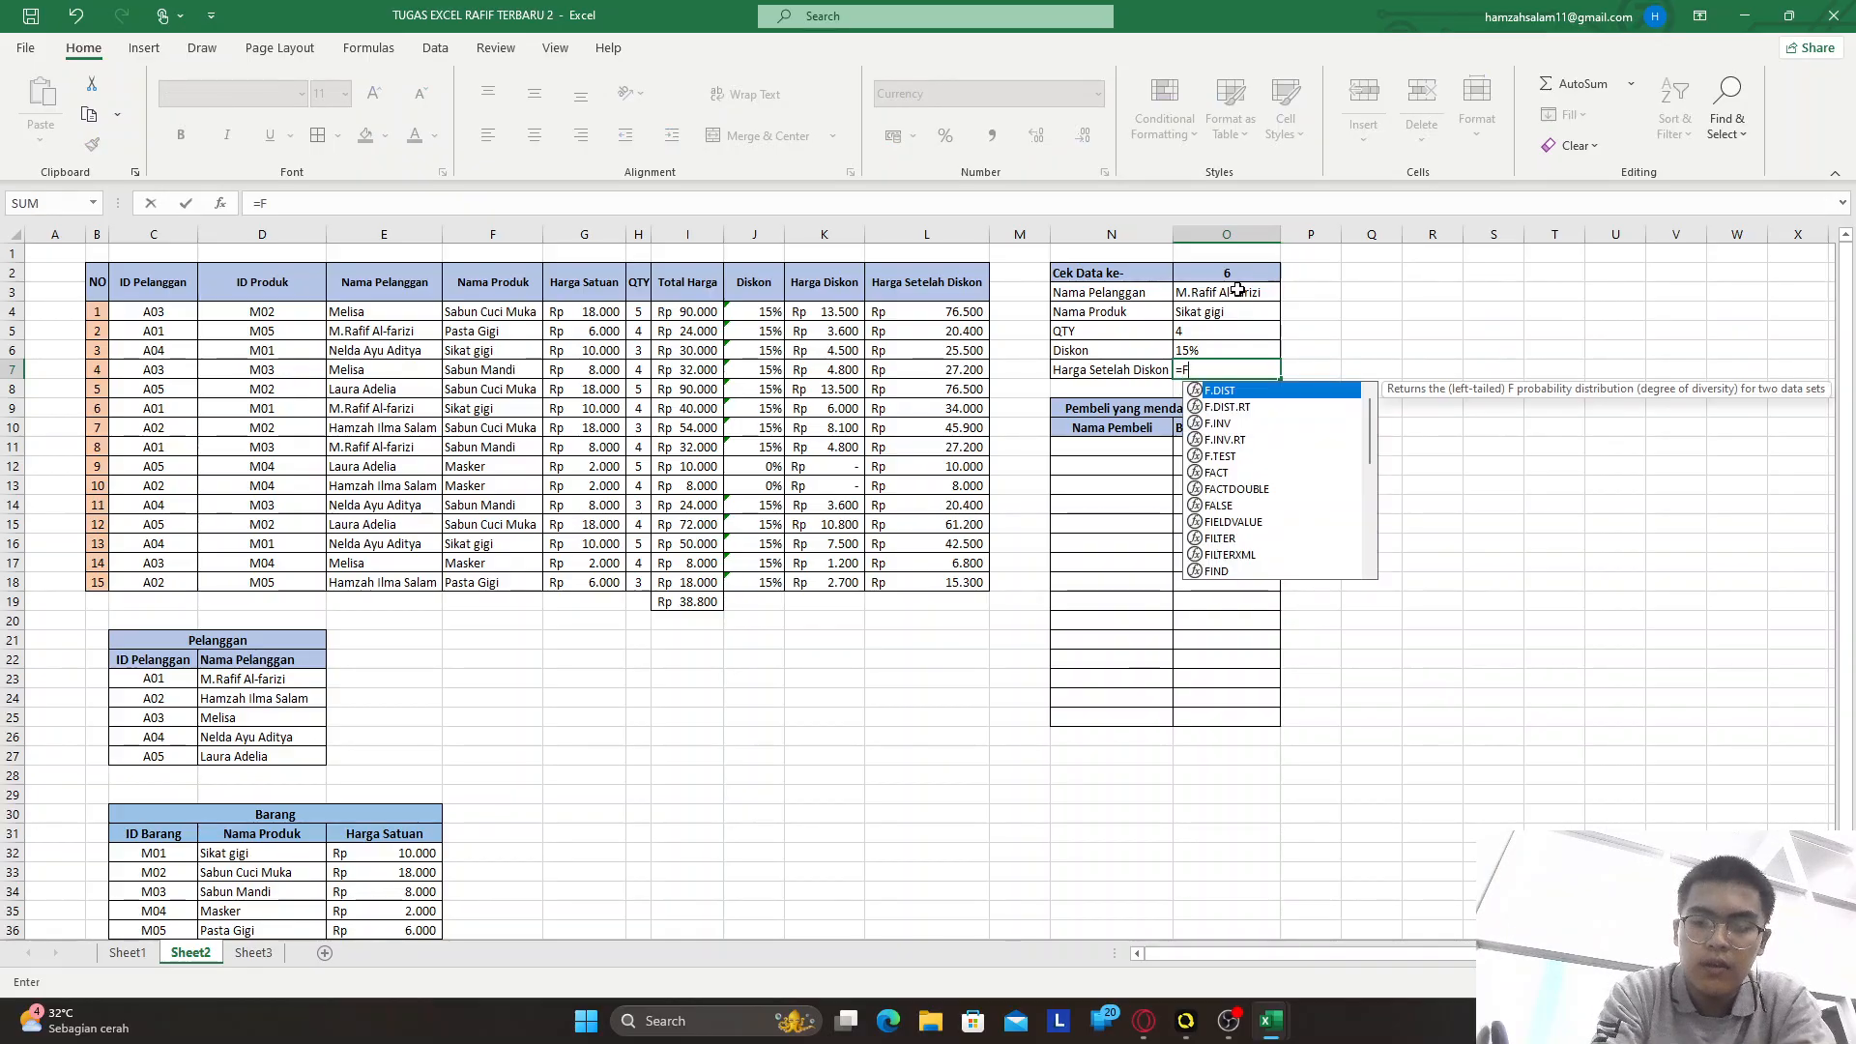
type("ILTER(")
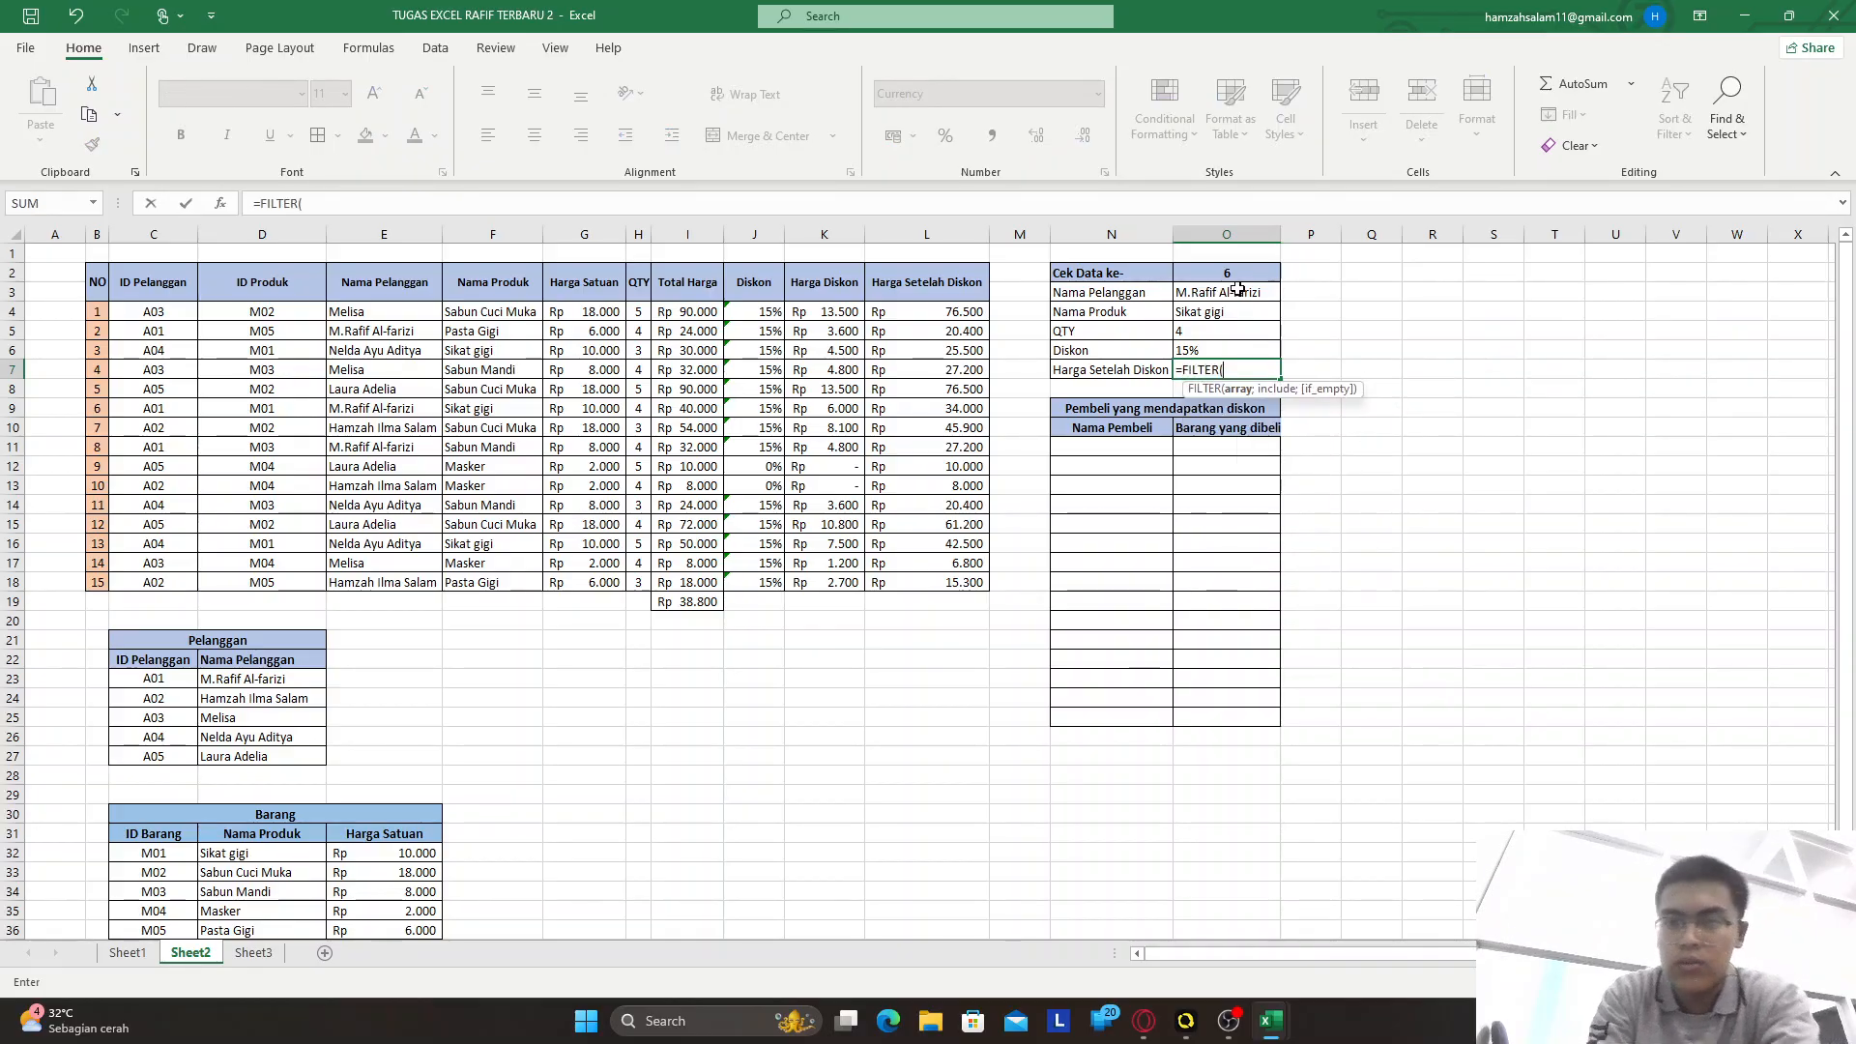
left_click_drag(965, 311, 952, 583)
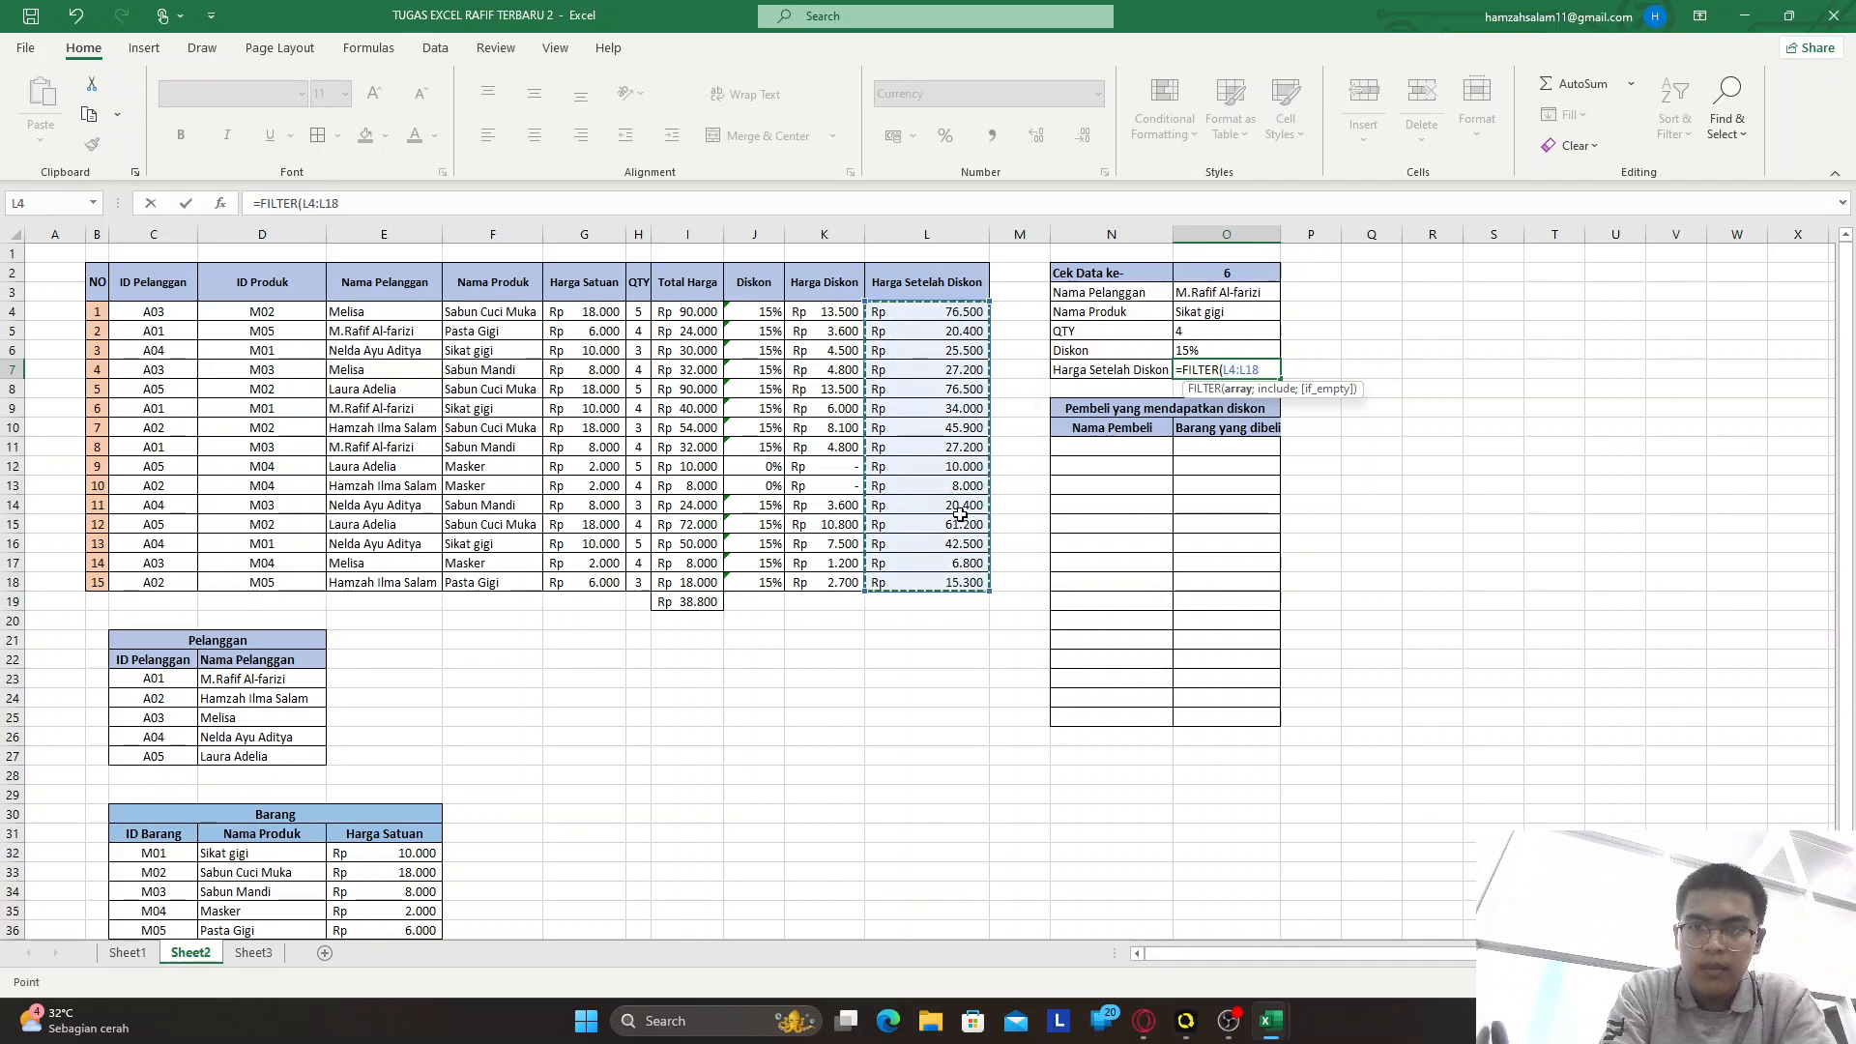
type(";")
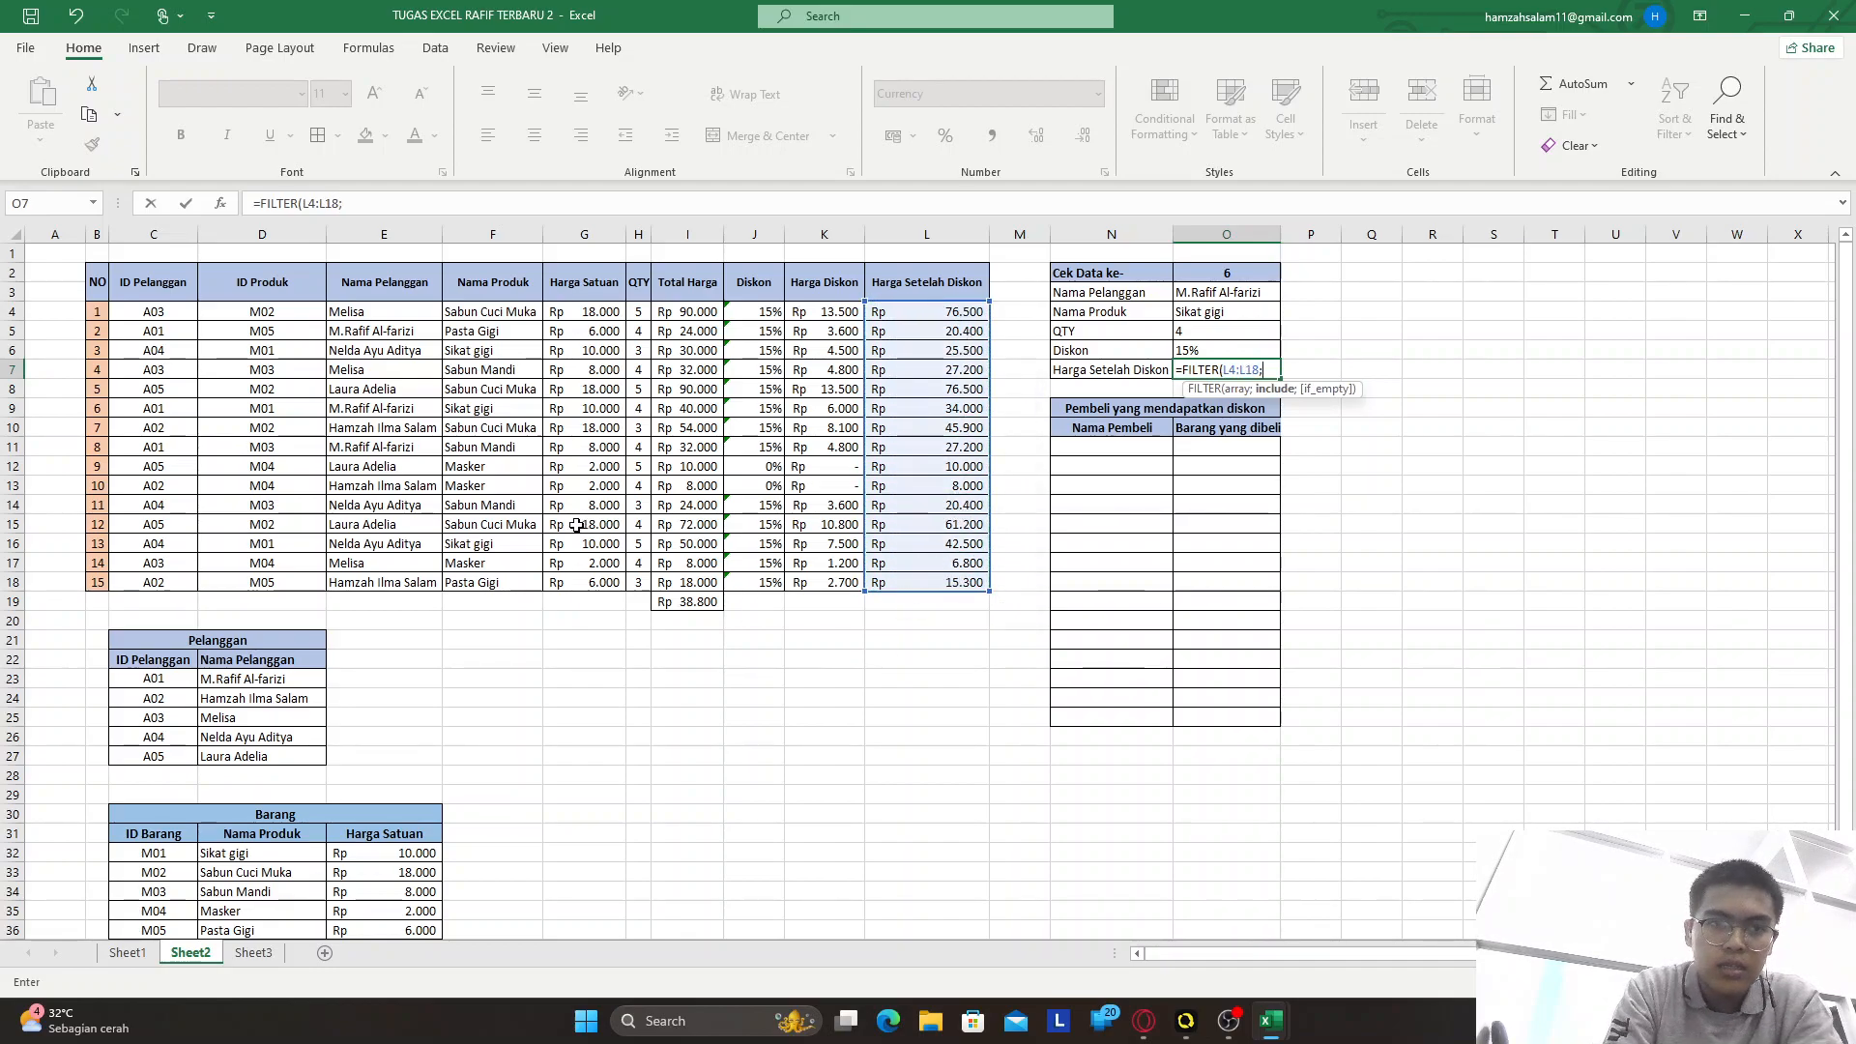
left_click_drag(92, 315, 92, 580)
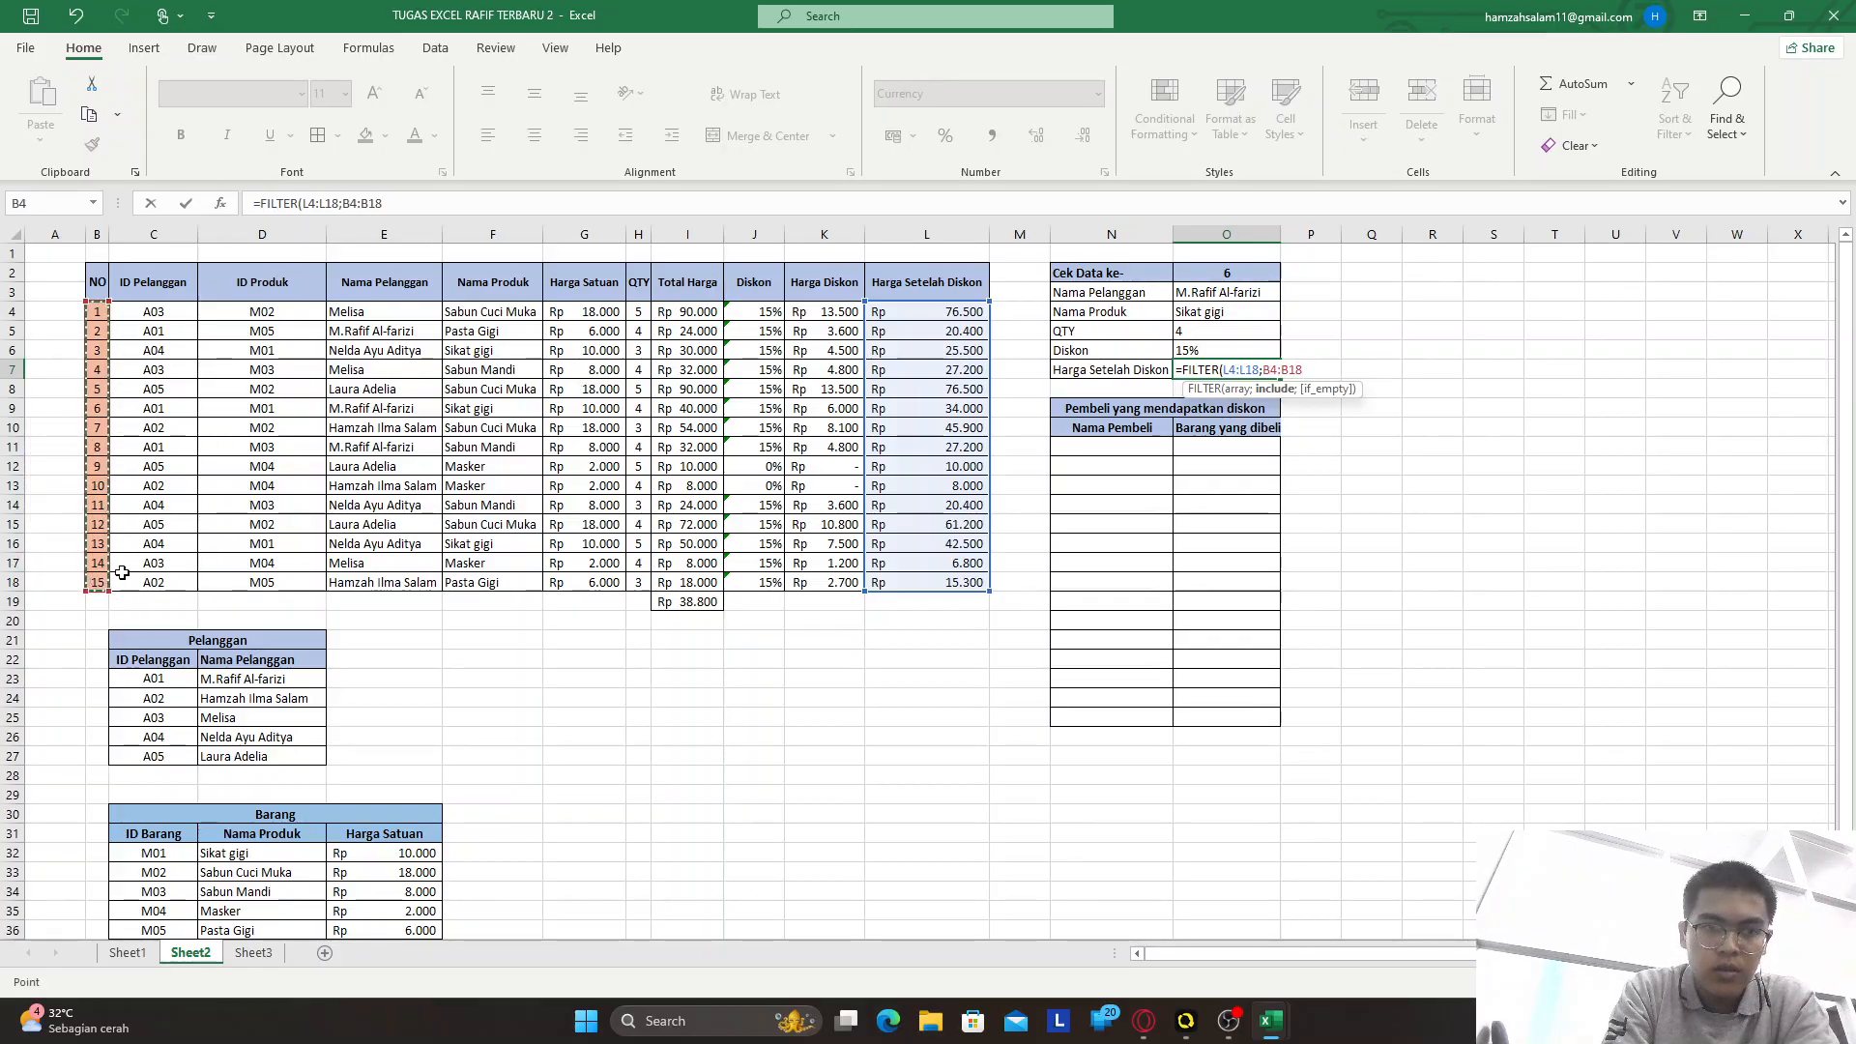
type("=")
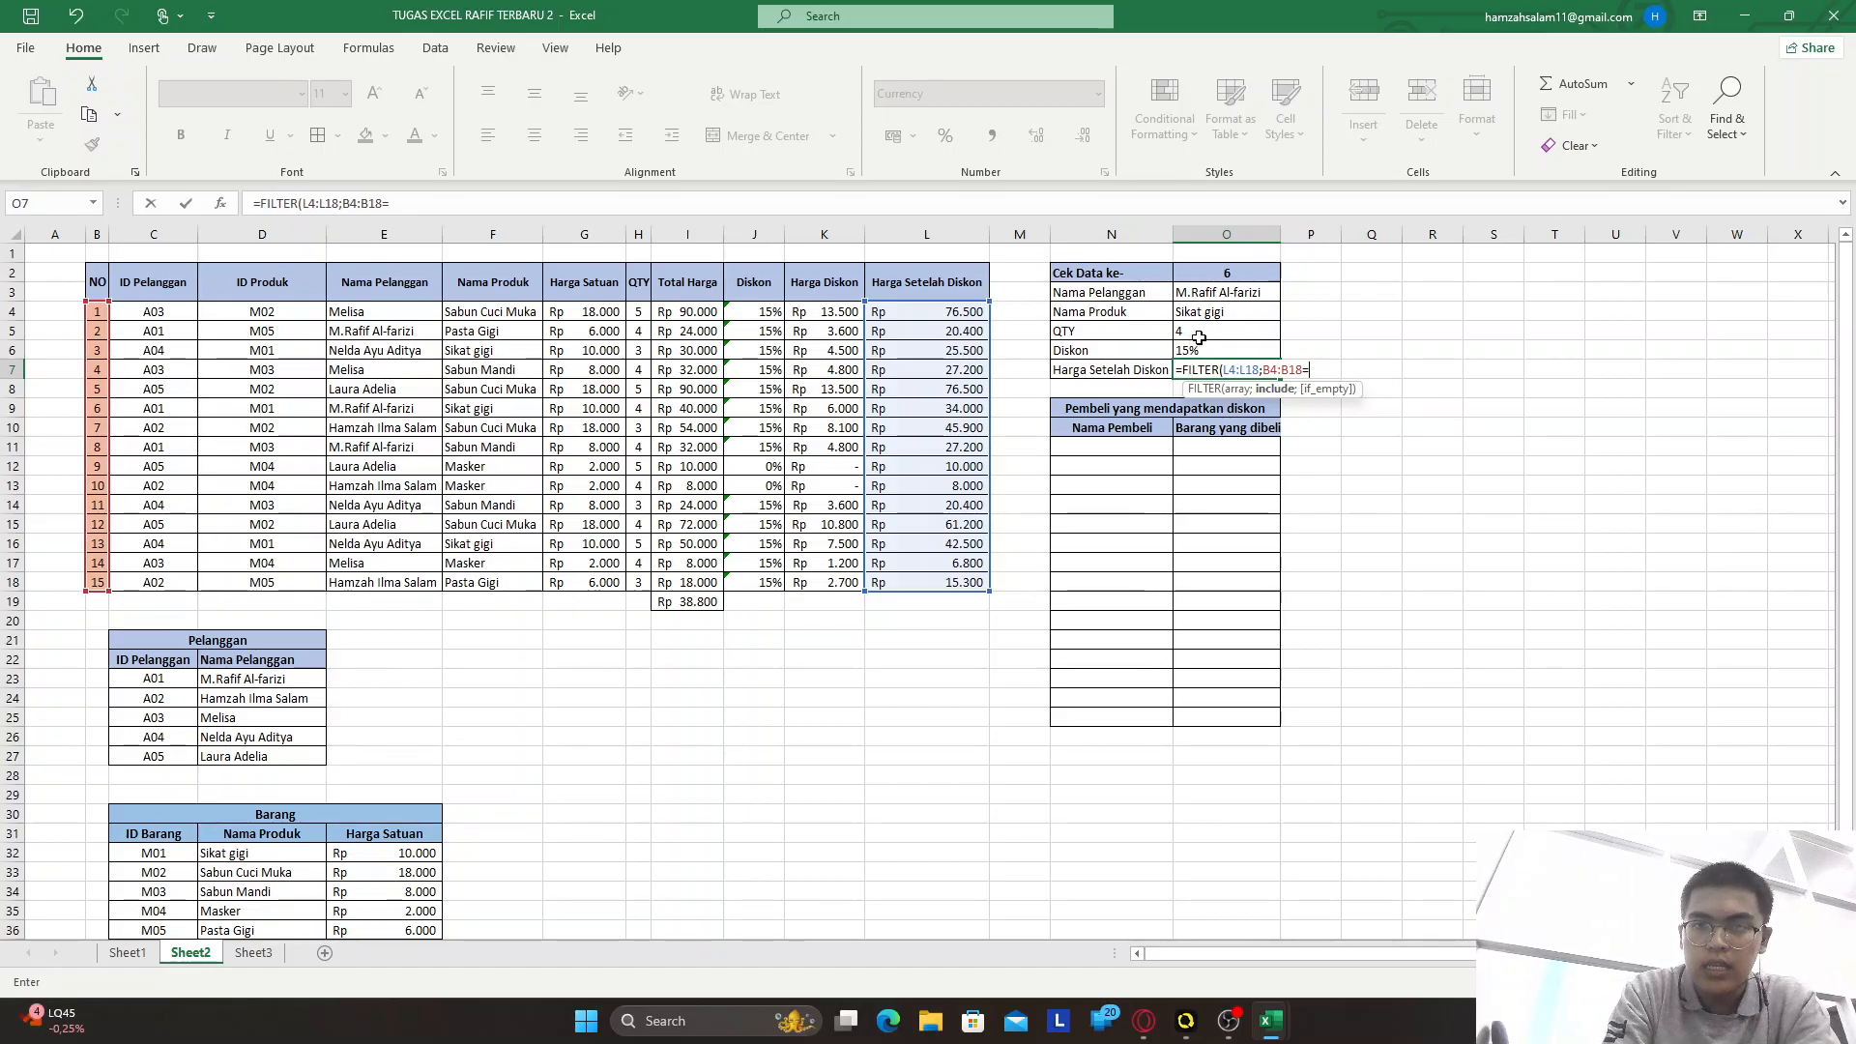
left_click(1236, 269)
key("Return")
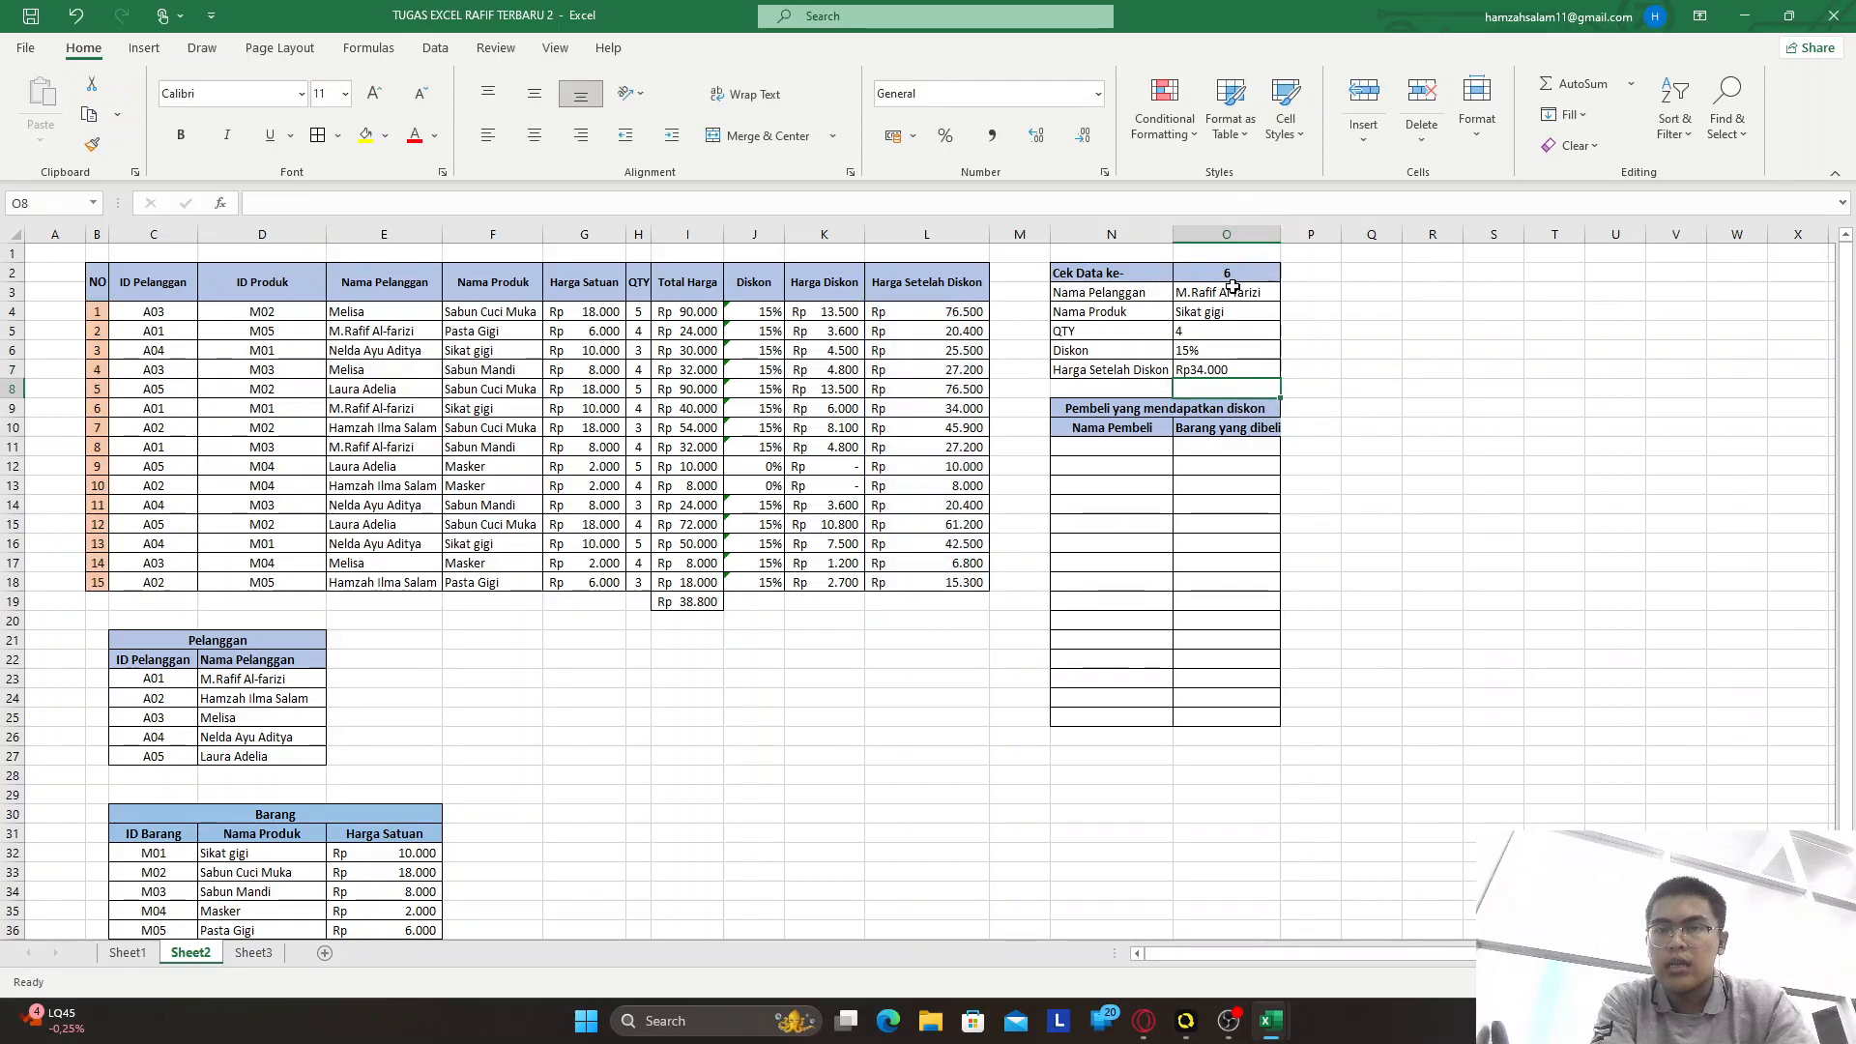
Set the Cek Data ke- record number in O2 to 4 to test the lookup block
left_click(1234, 274)
type("6")
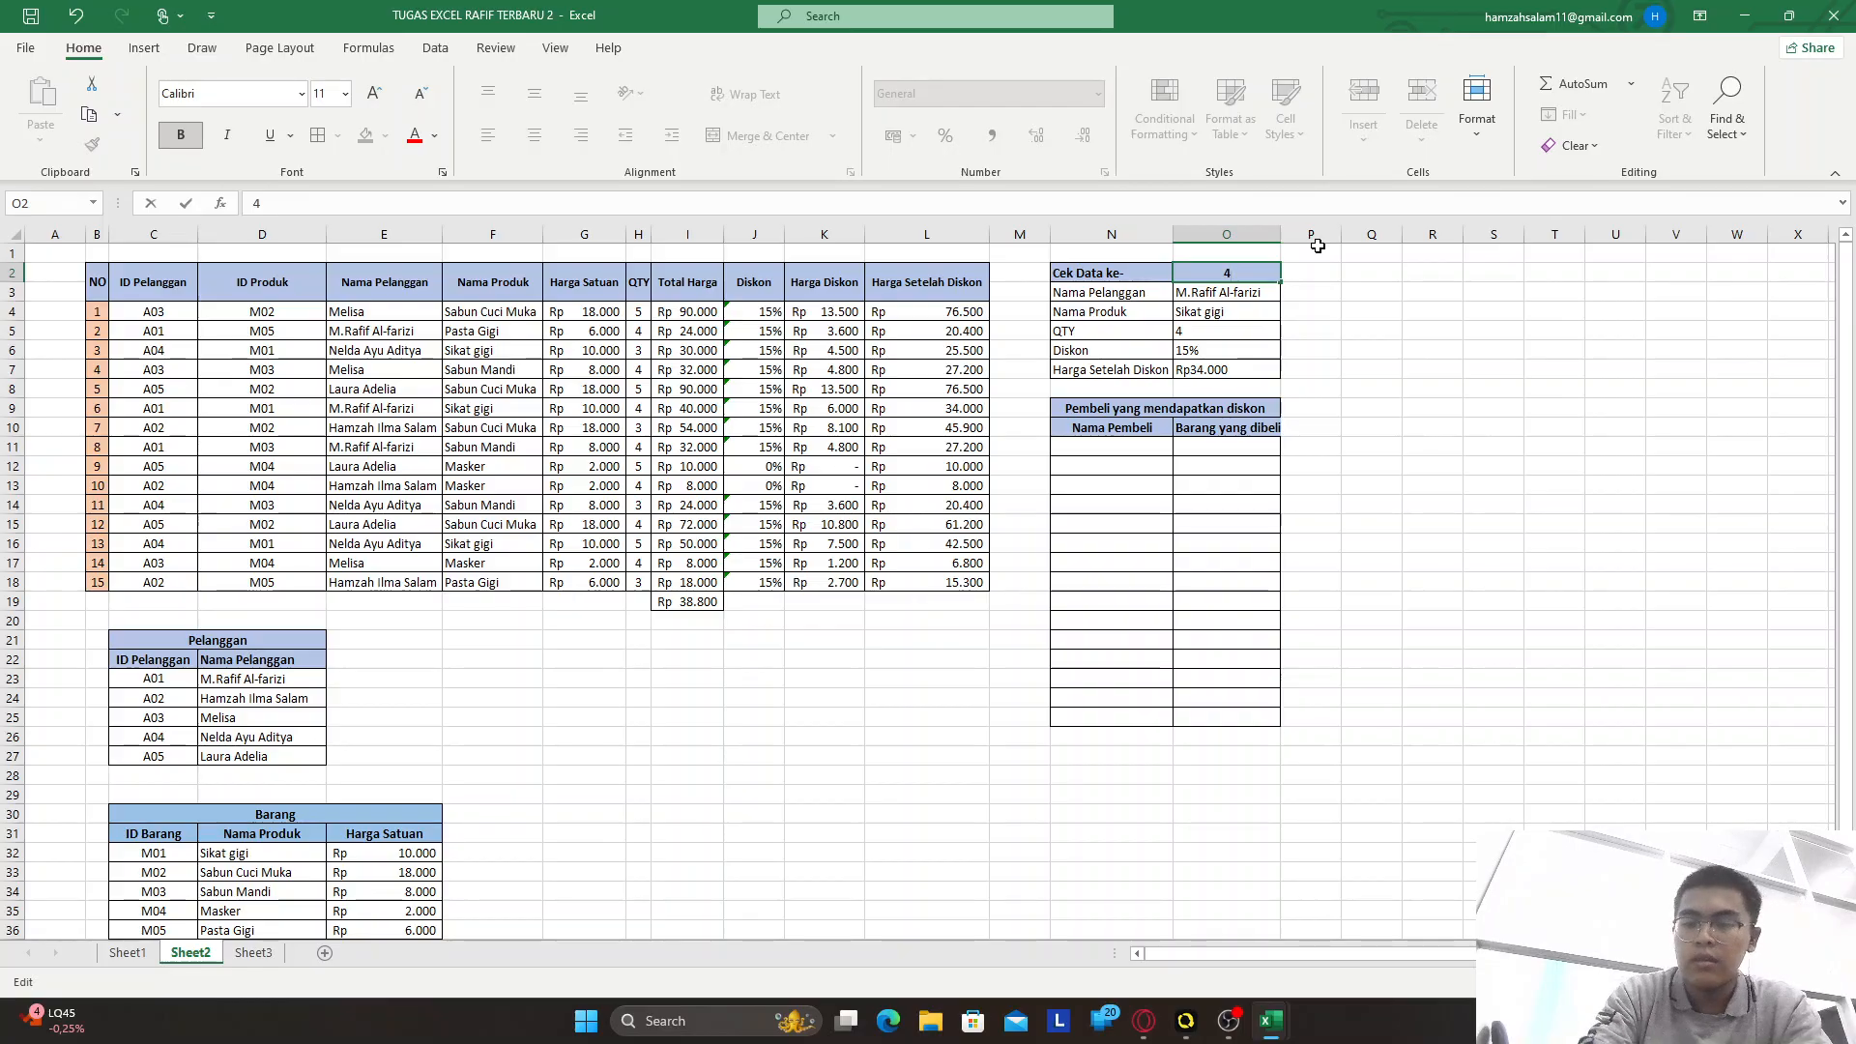
key("Return")
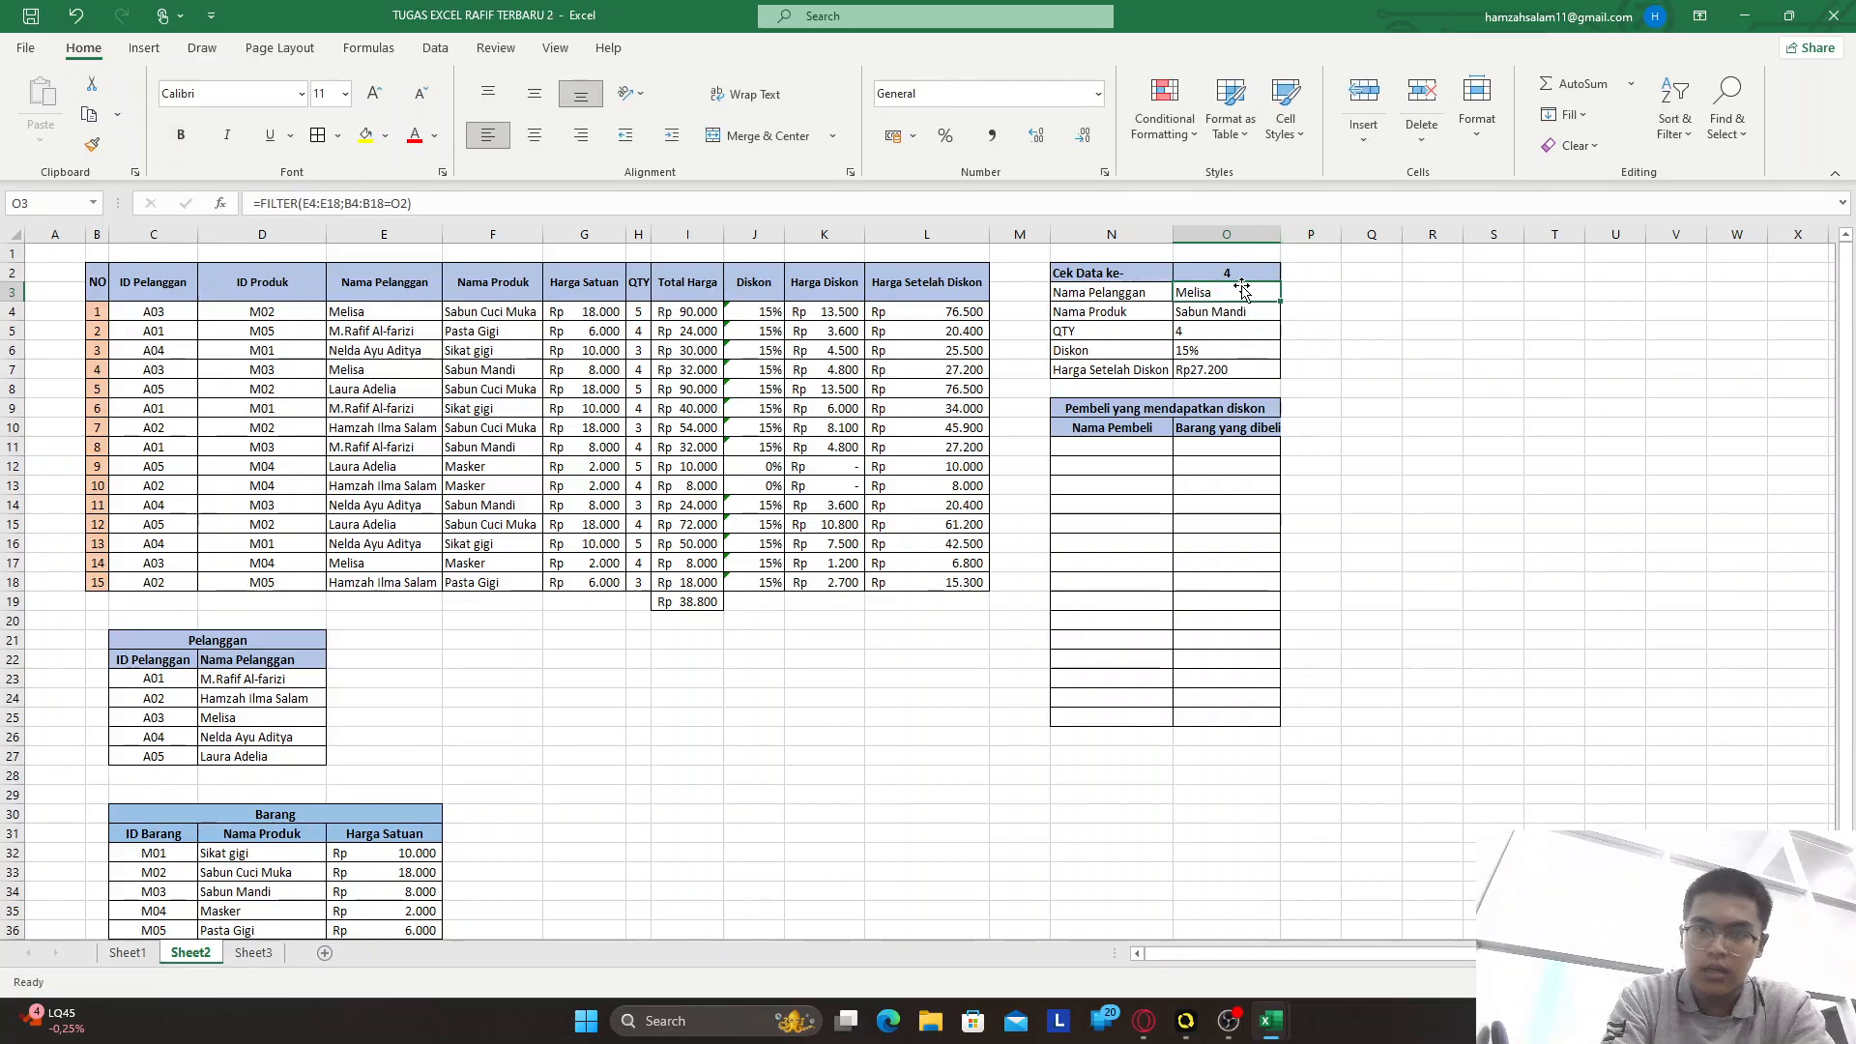
Enter =FILTER(E4:E18;J4:J18=J4) in N11 to list the Nama Pembeli of every buyer with the same discount as J4
left_click(1119, 461)
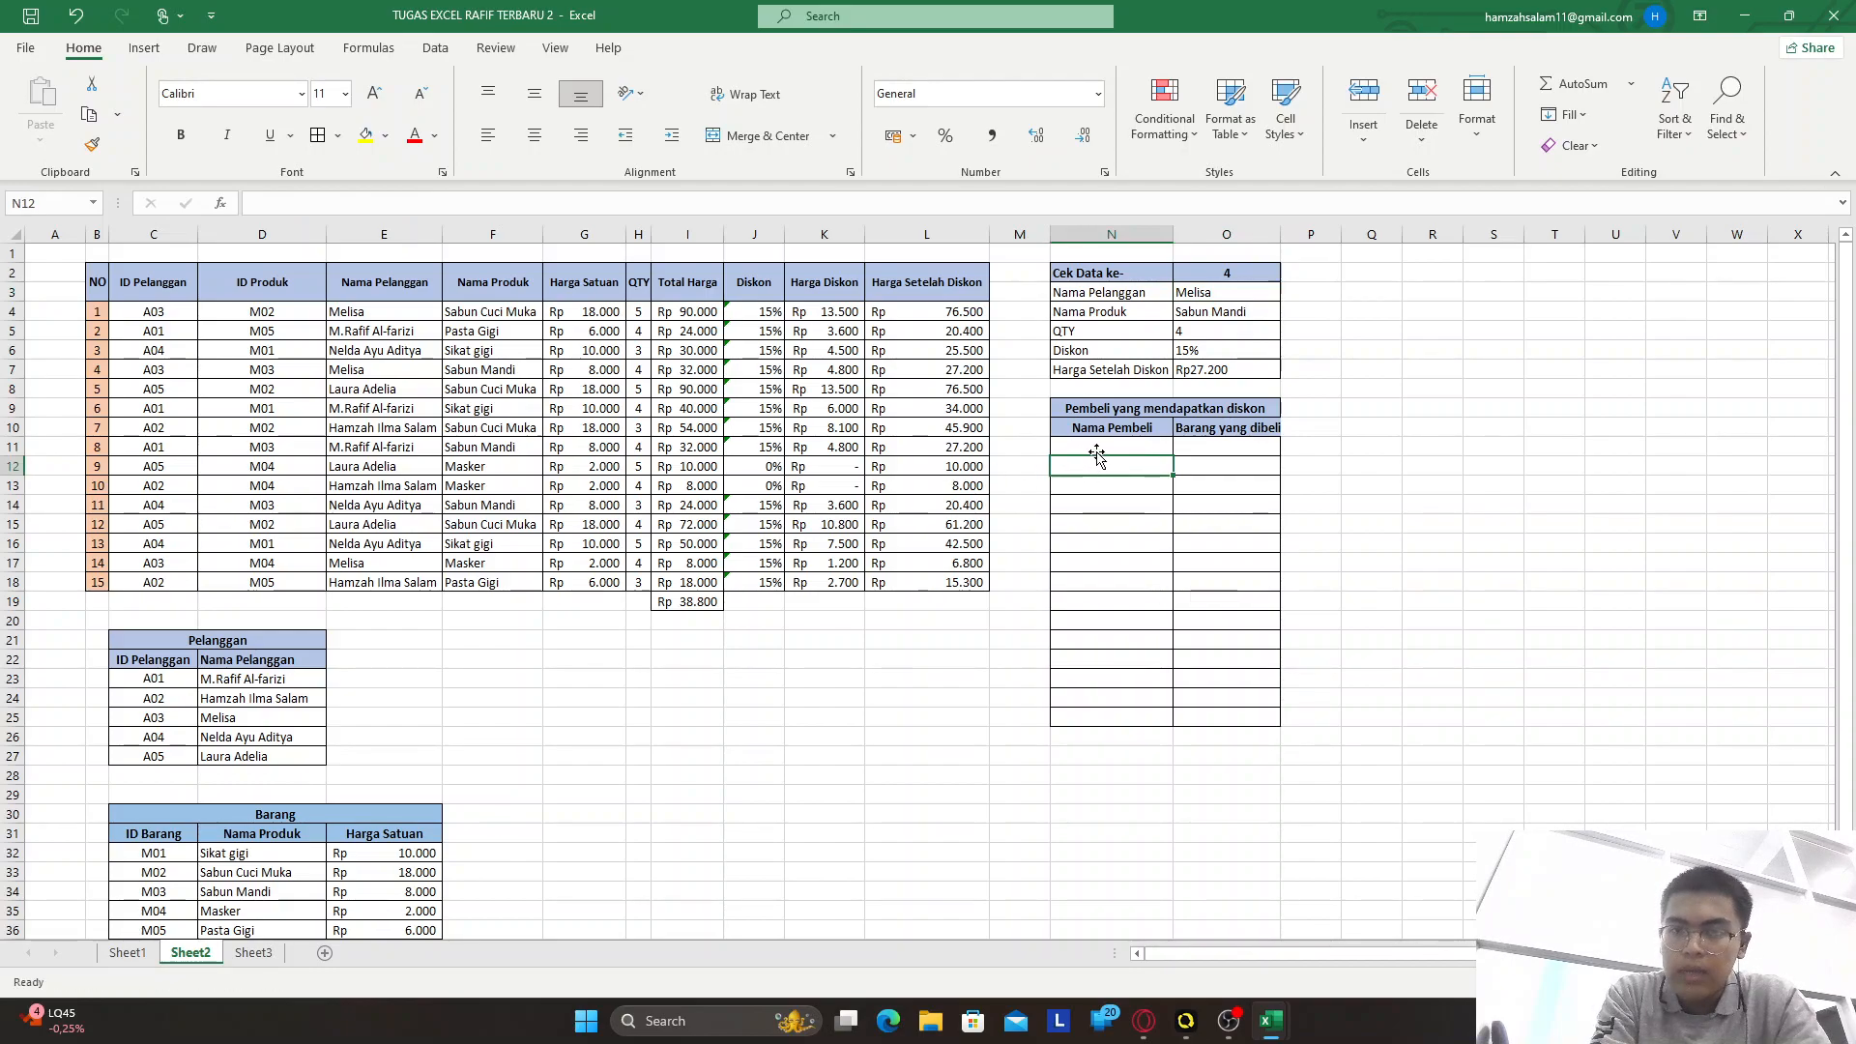
left_click(1075, 447)
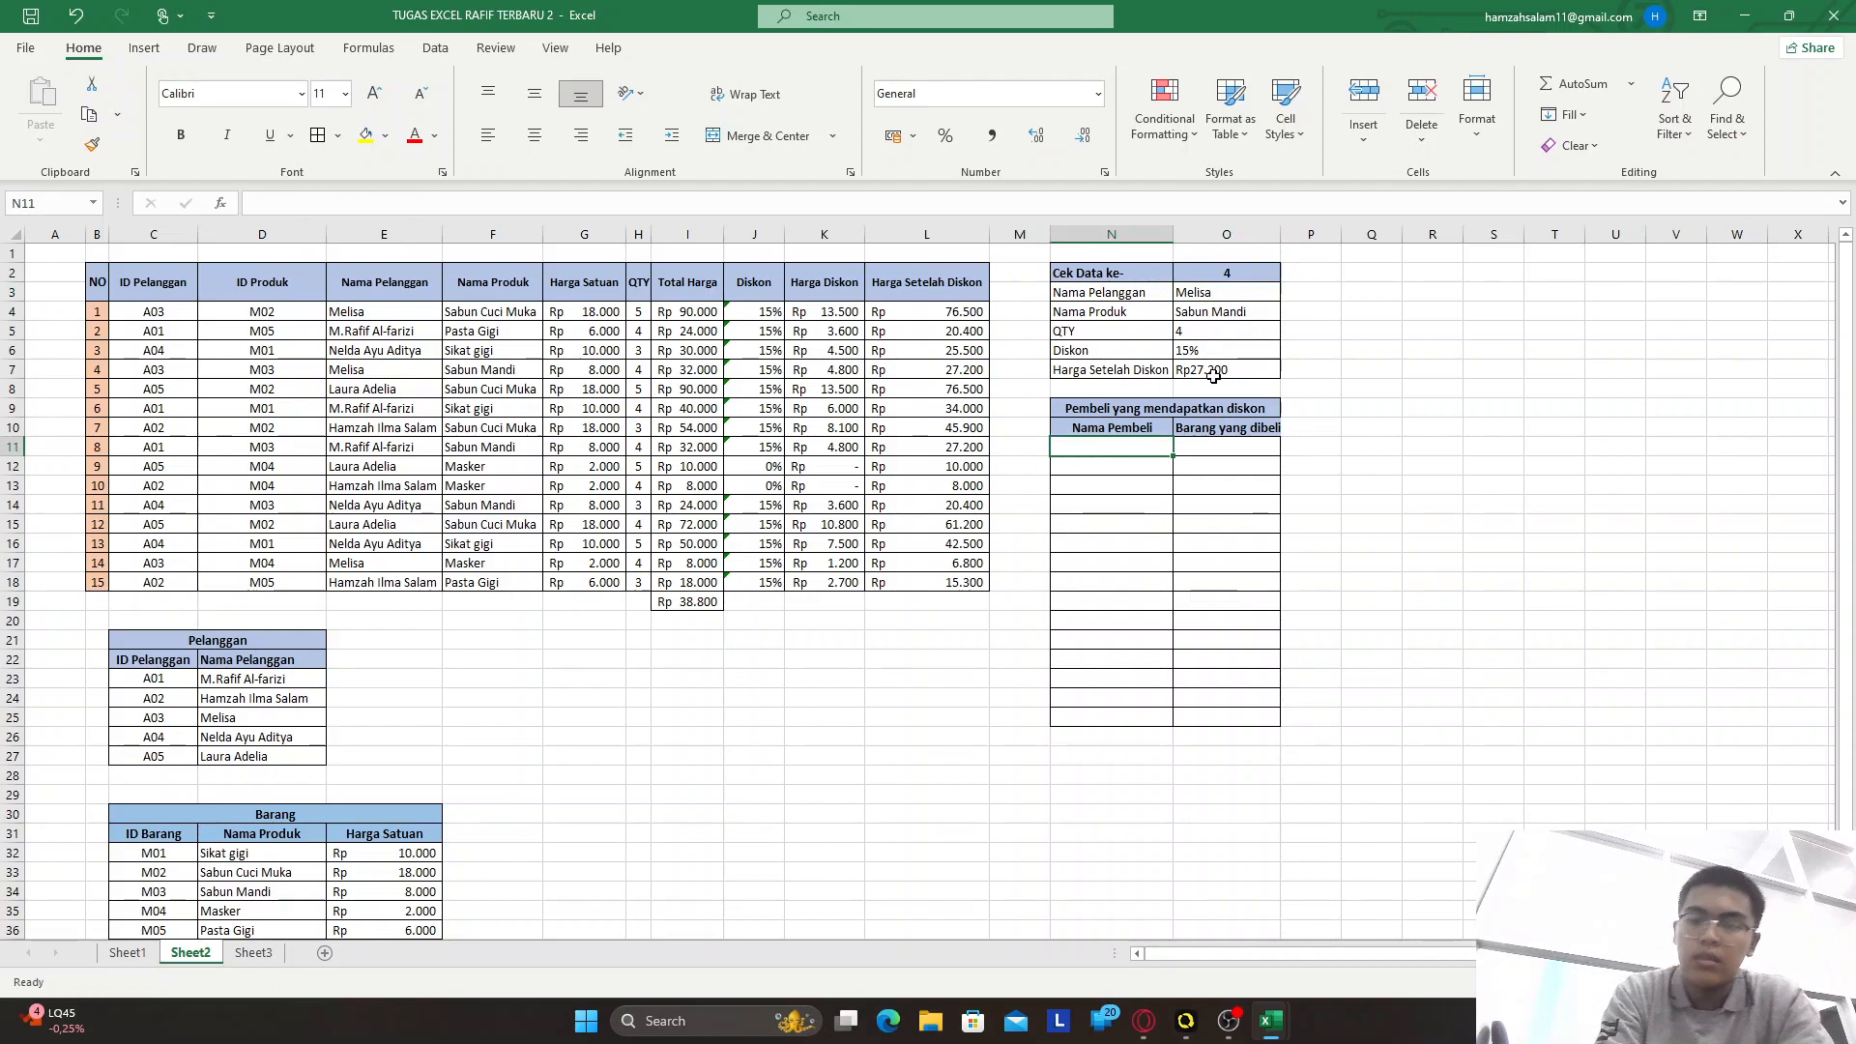
type("=FILT")
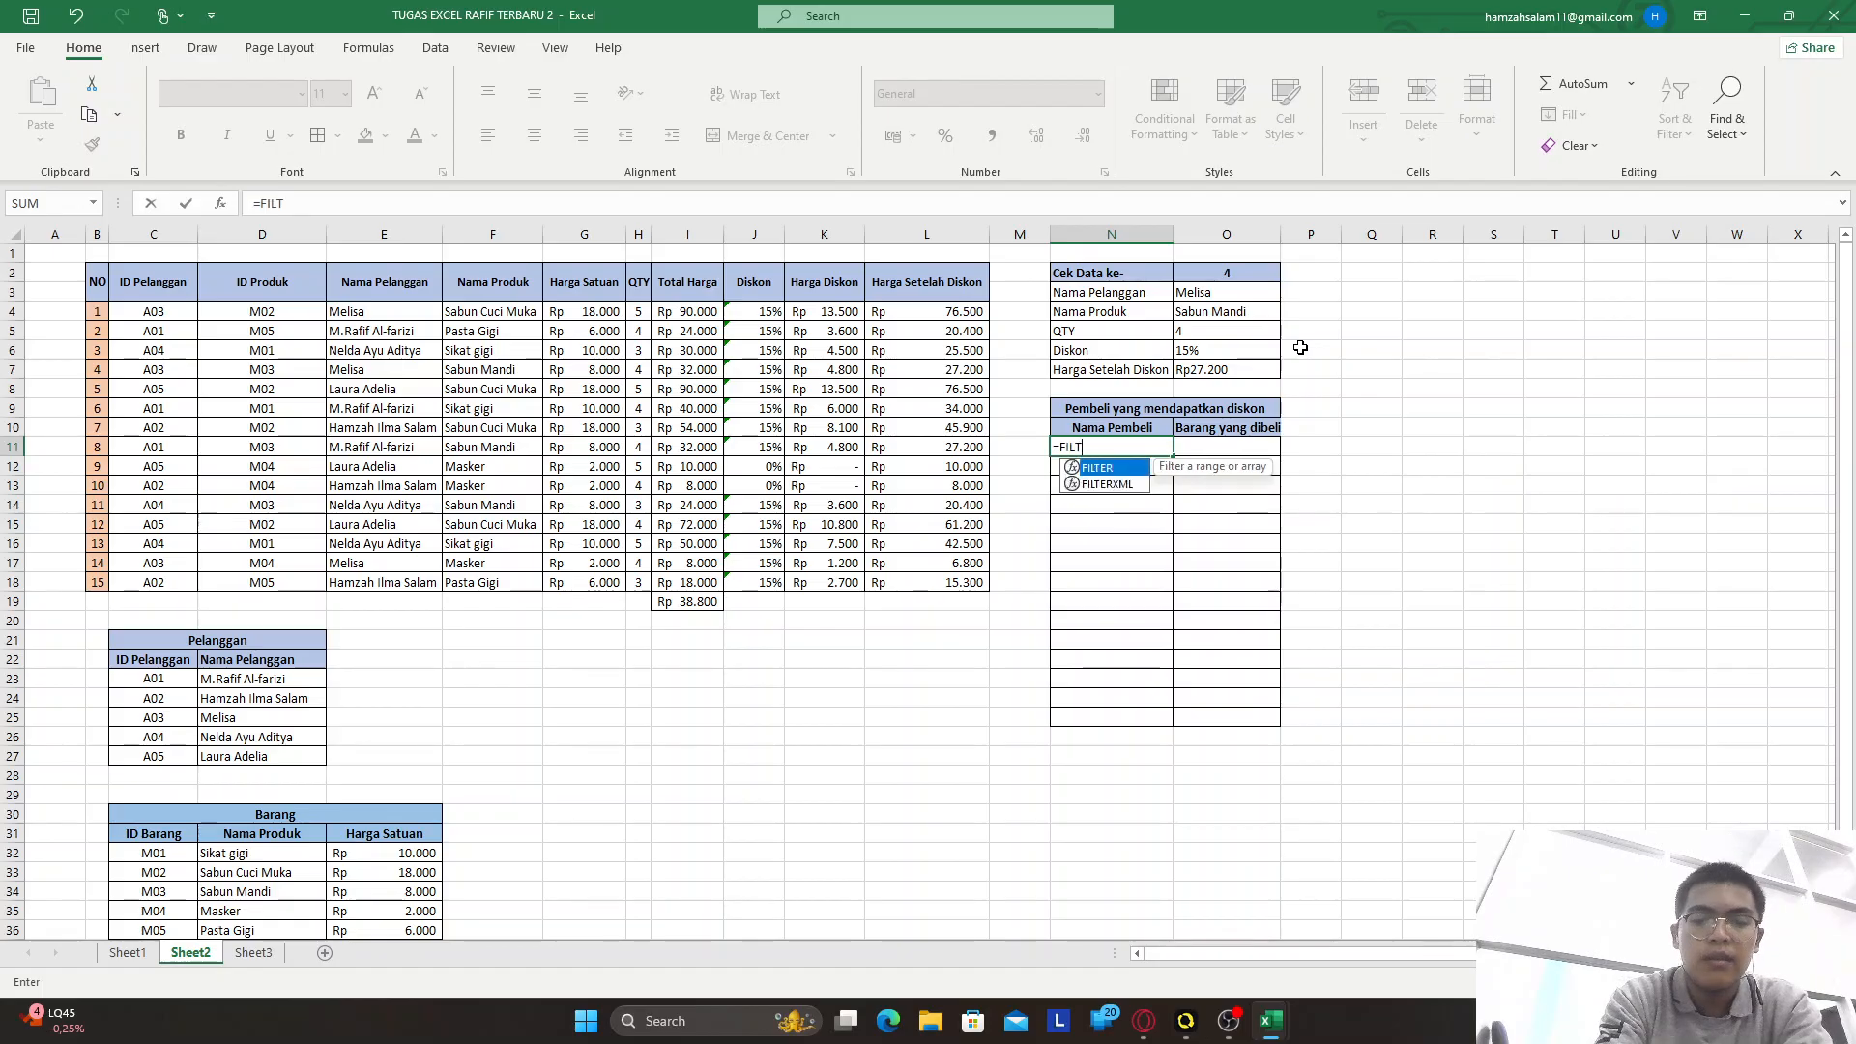
type("ER(")
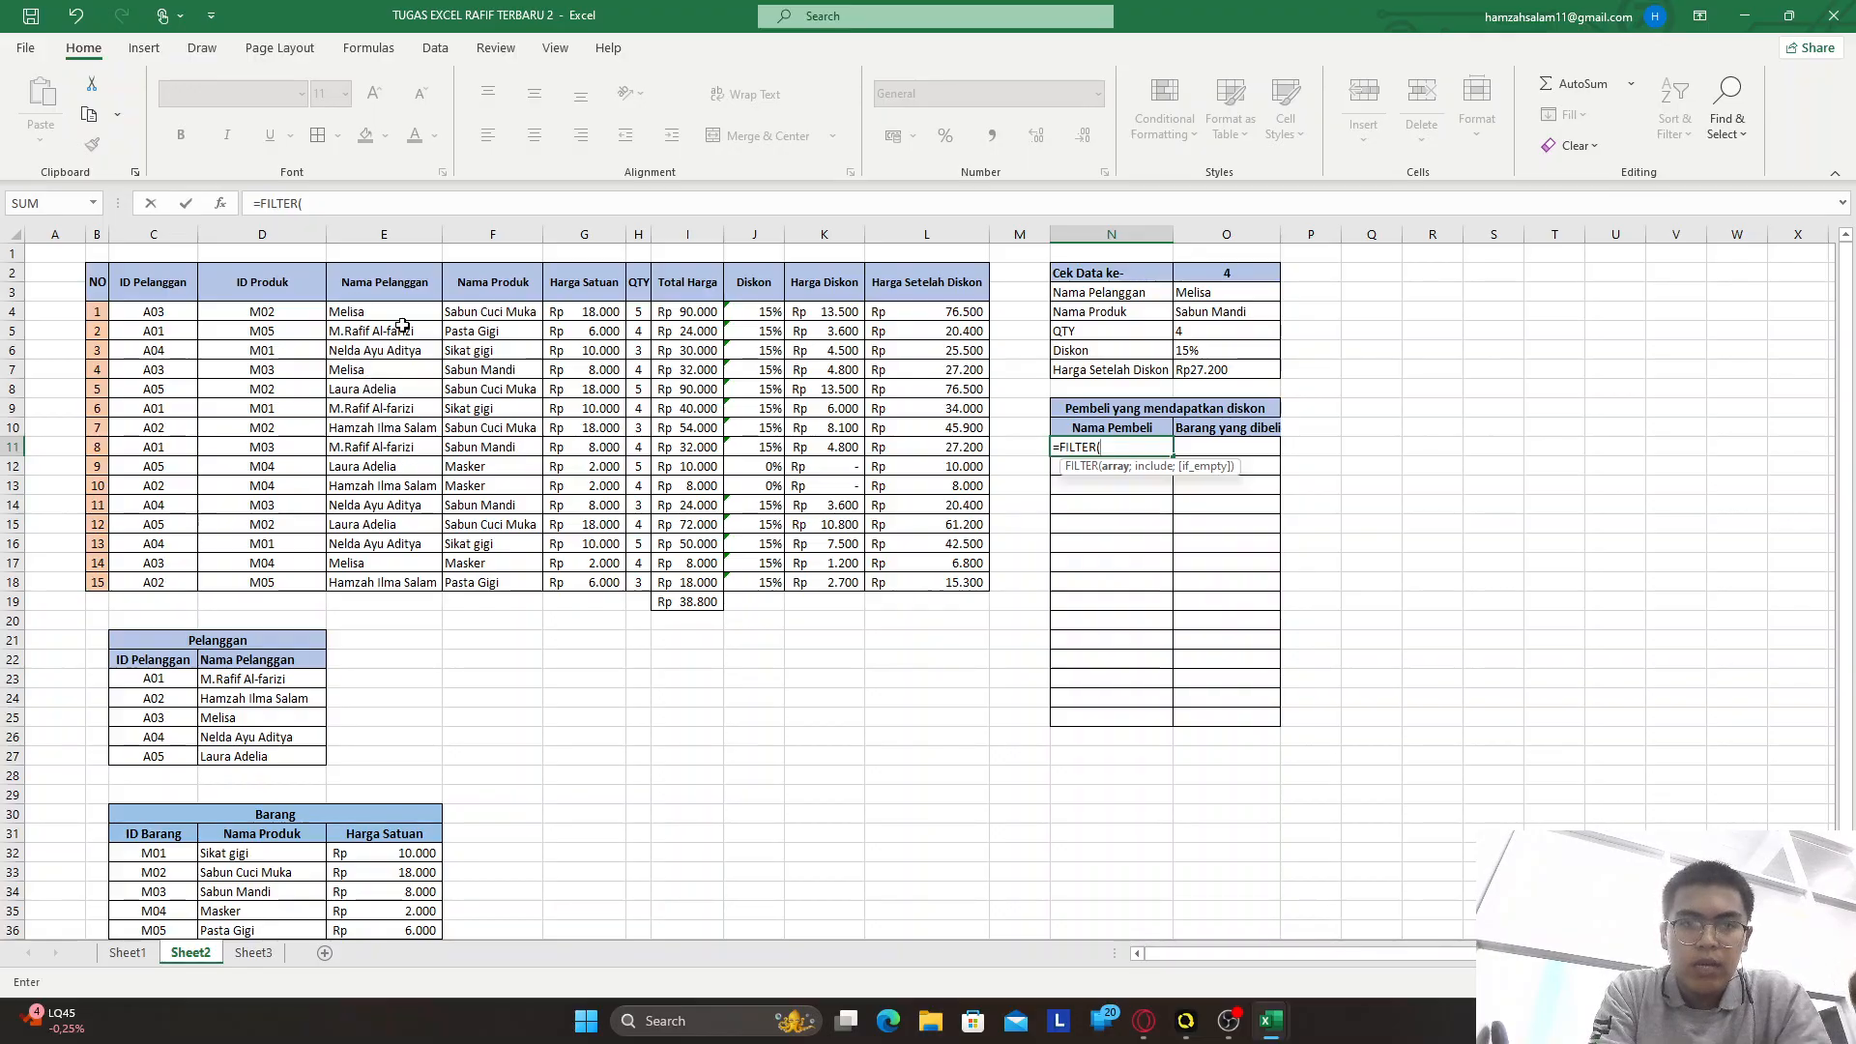
left_click_drag(373, 314, 370, 585)
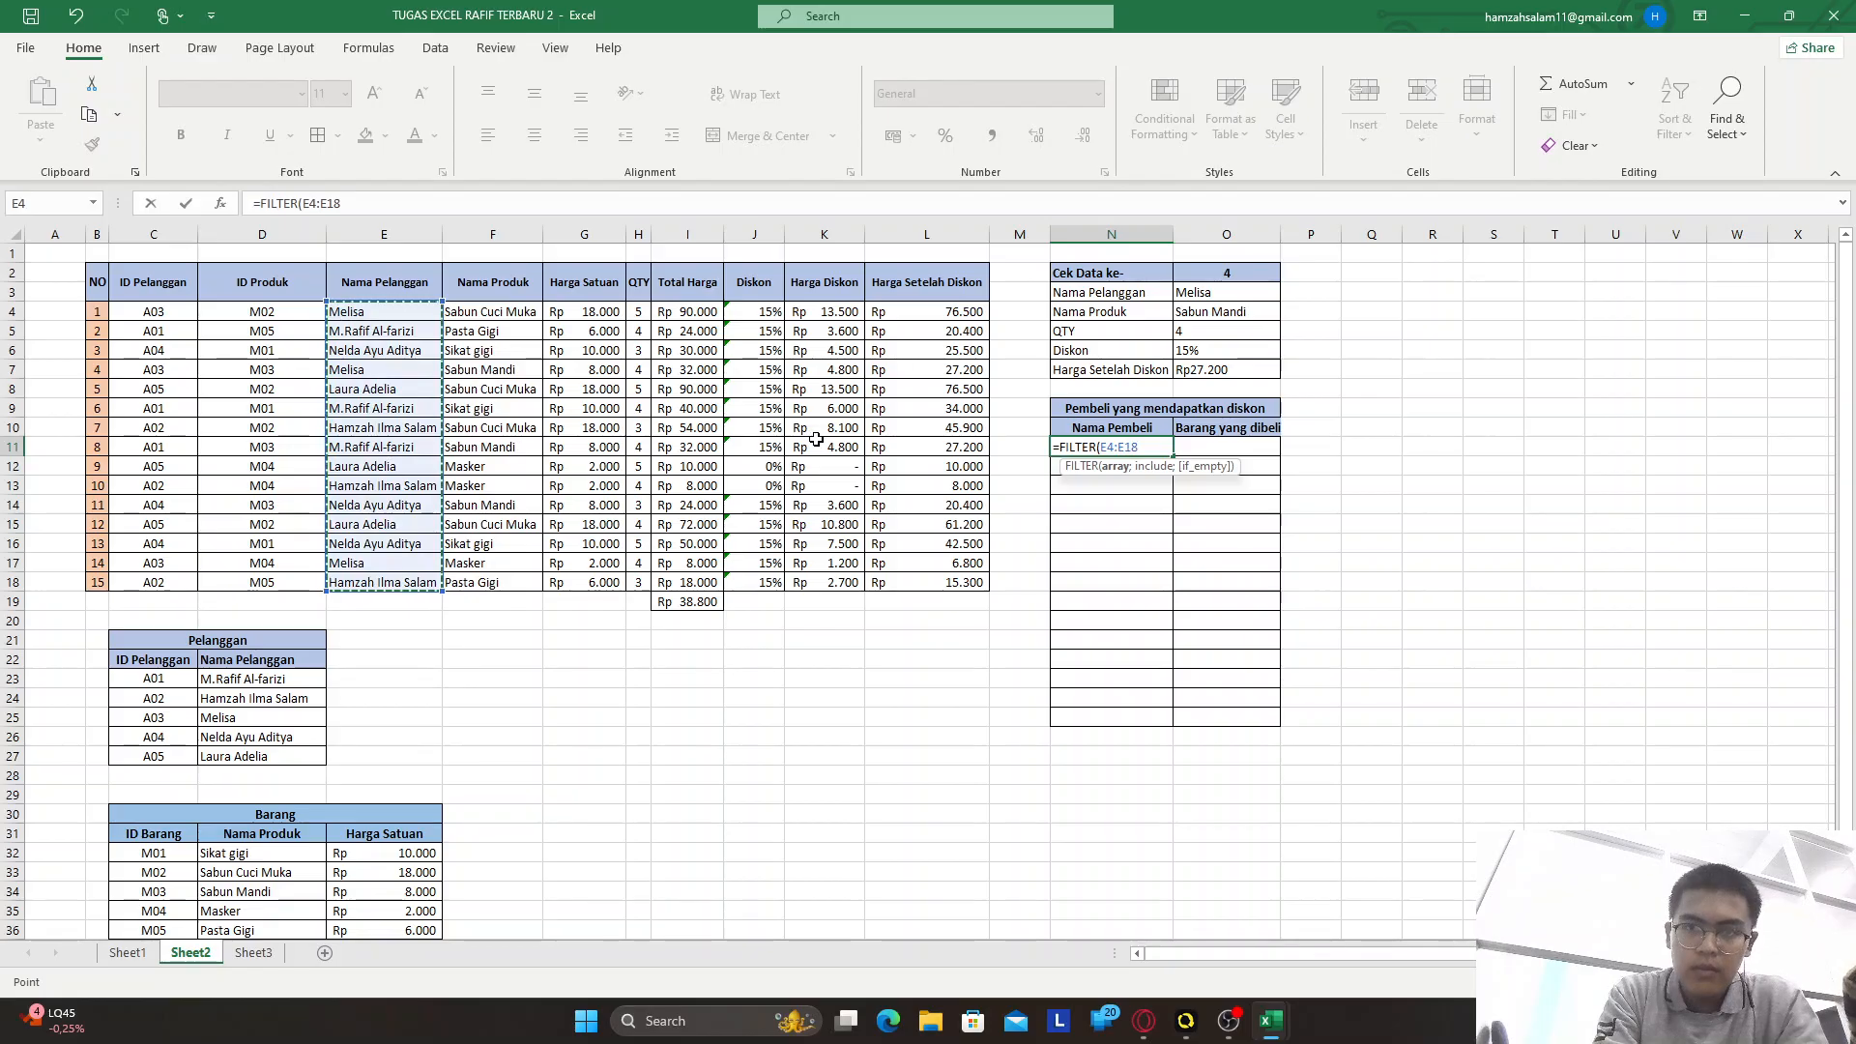
type(";")
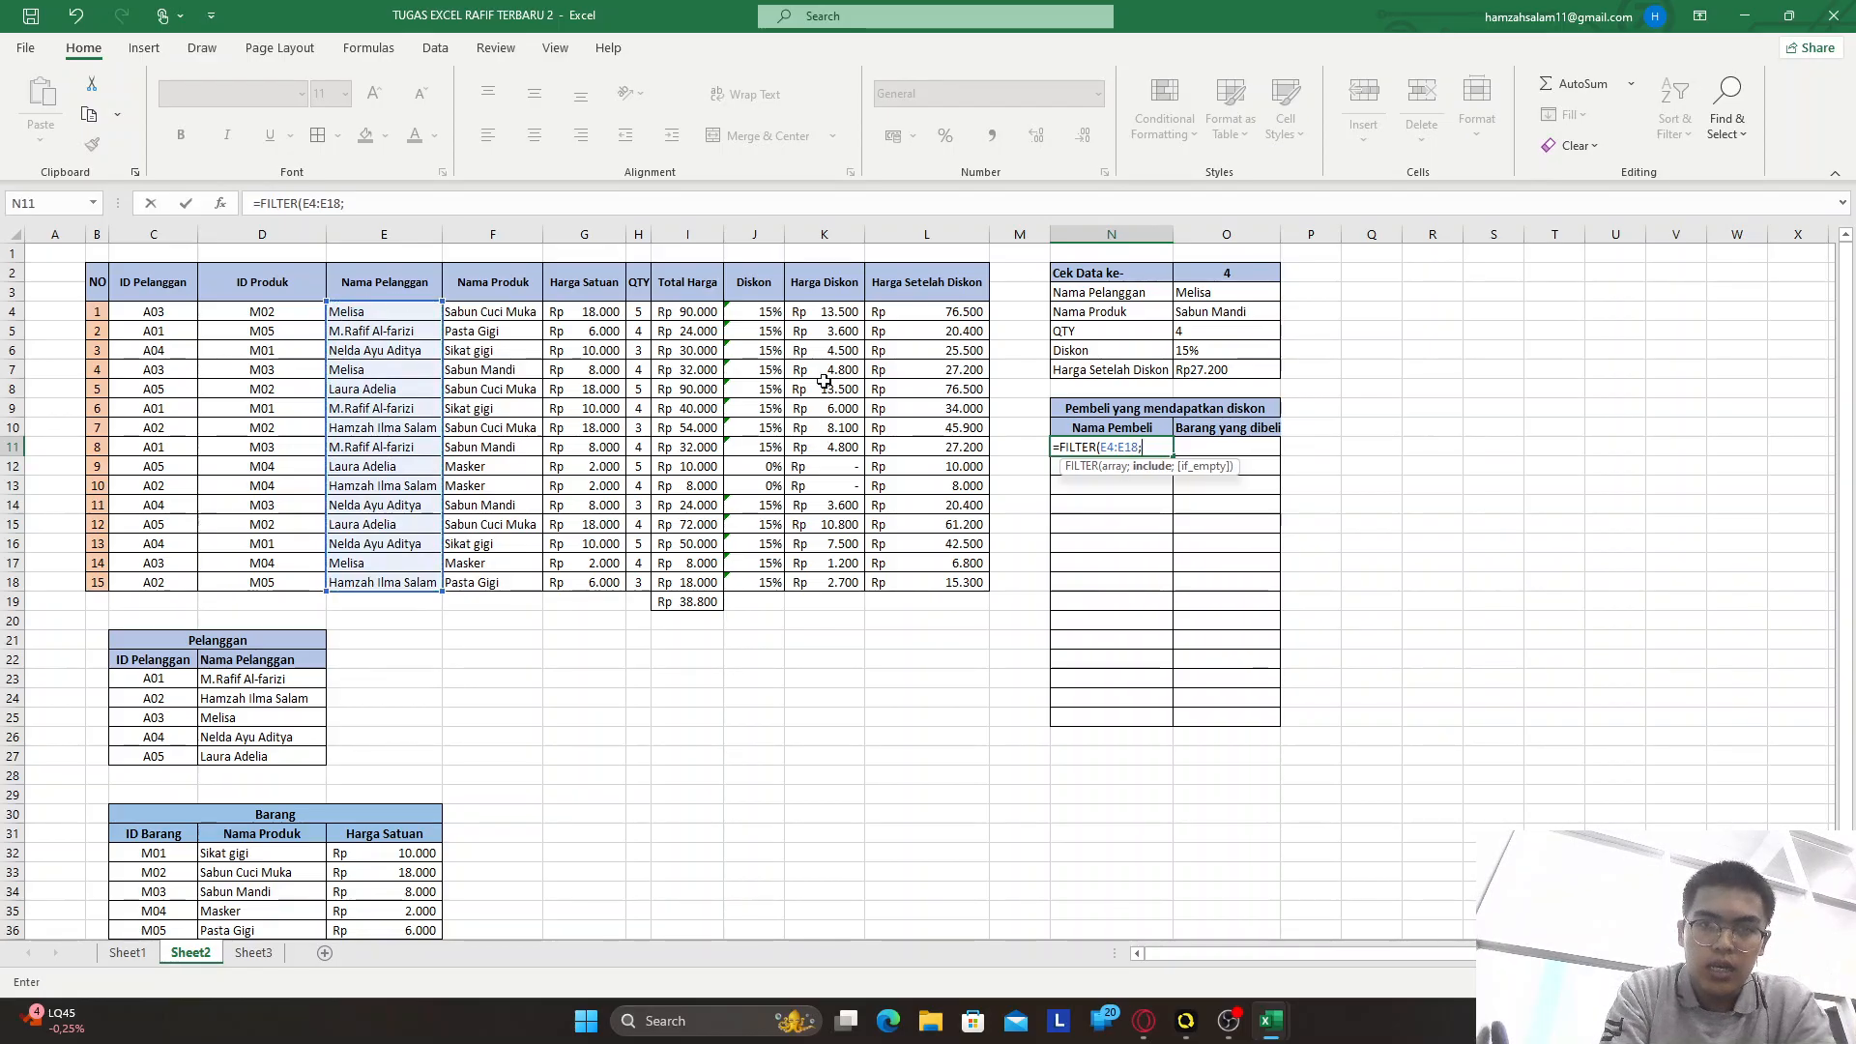
left_click_drag(764, 312, 773, 585)
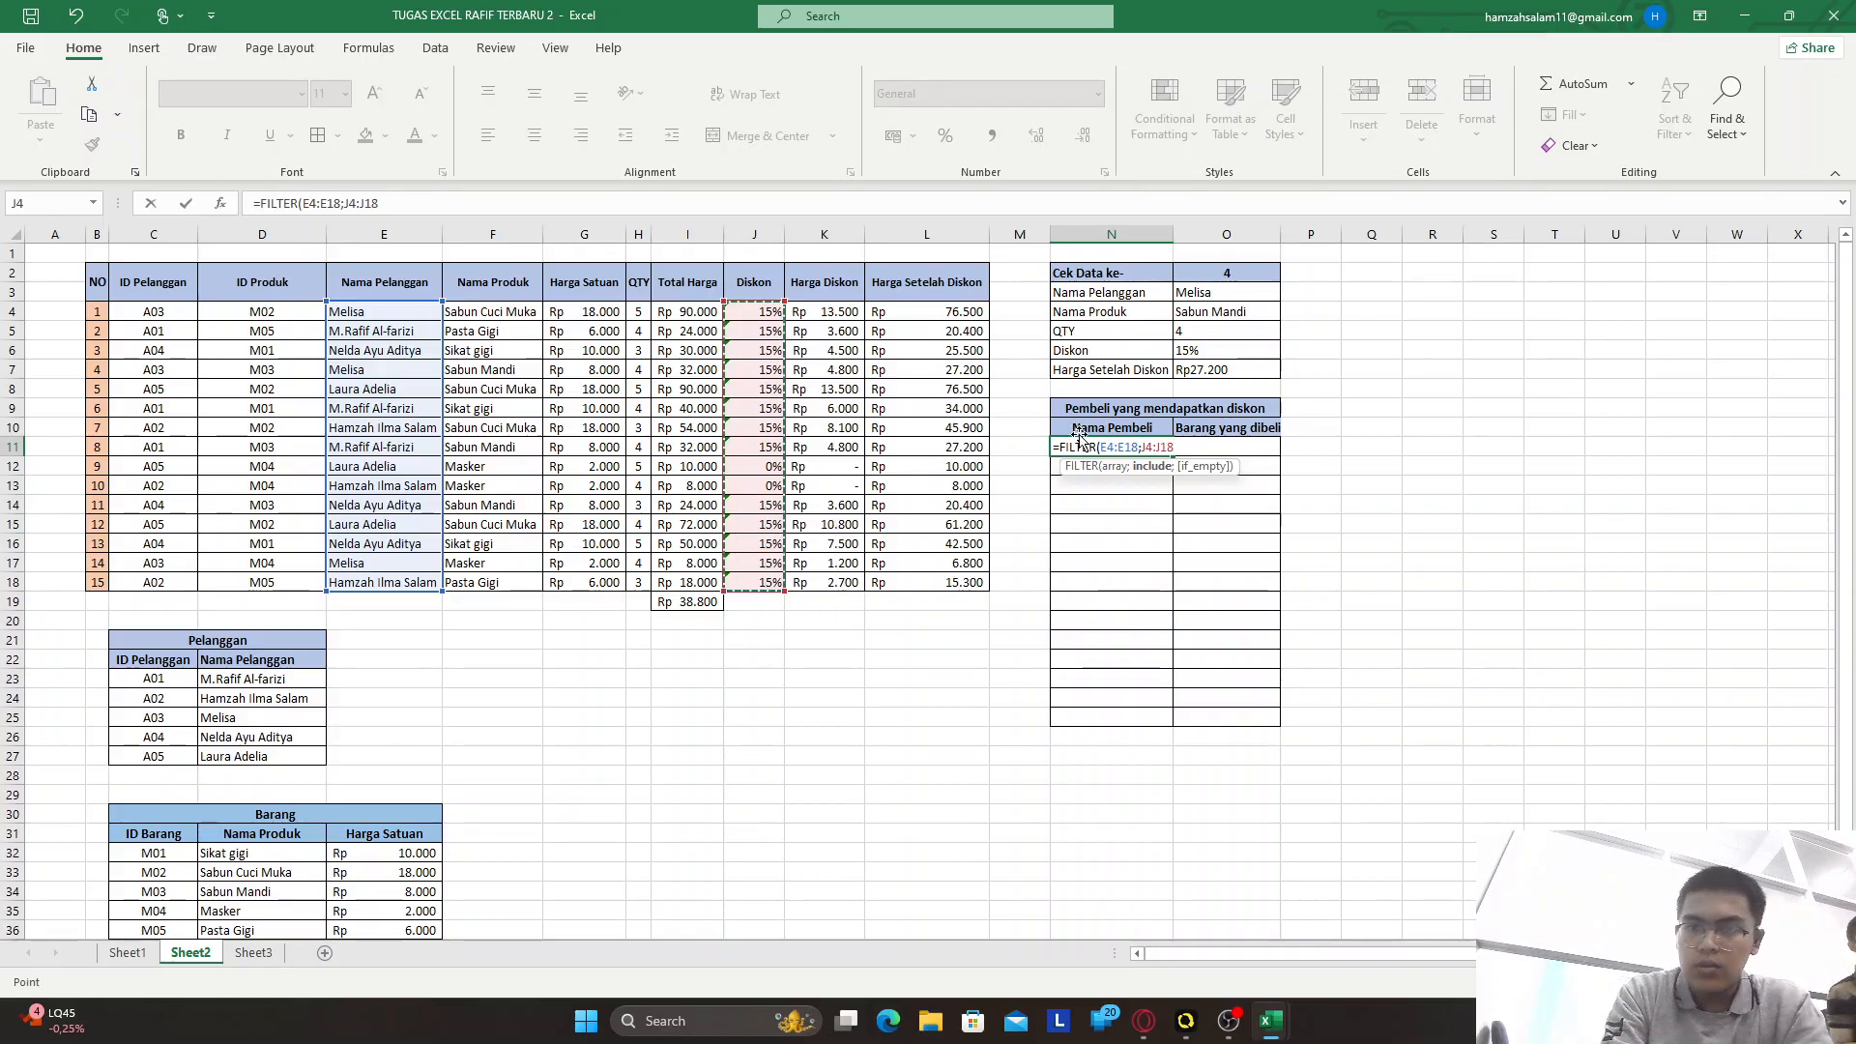
type("=")
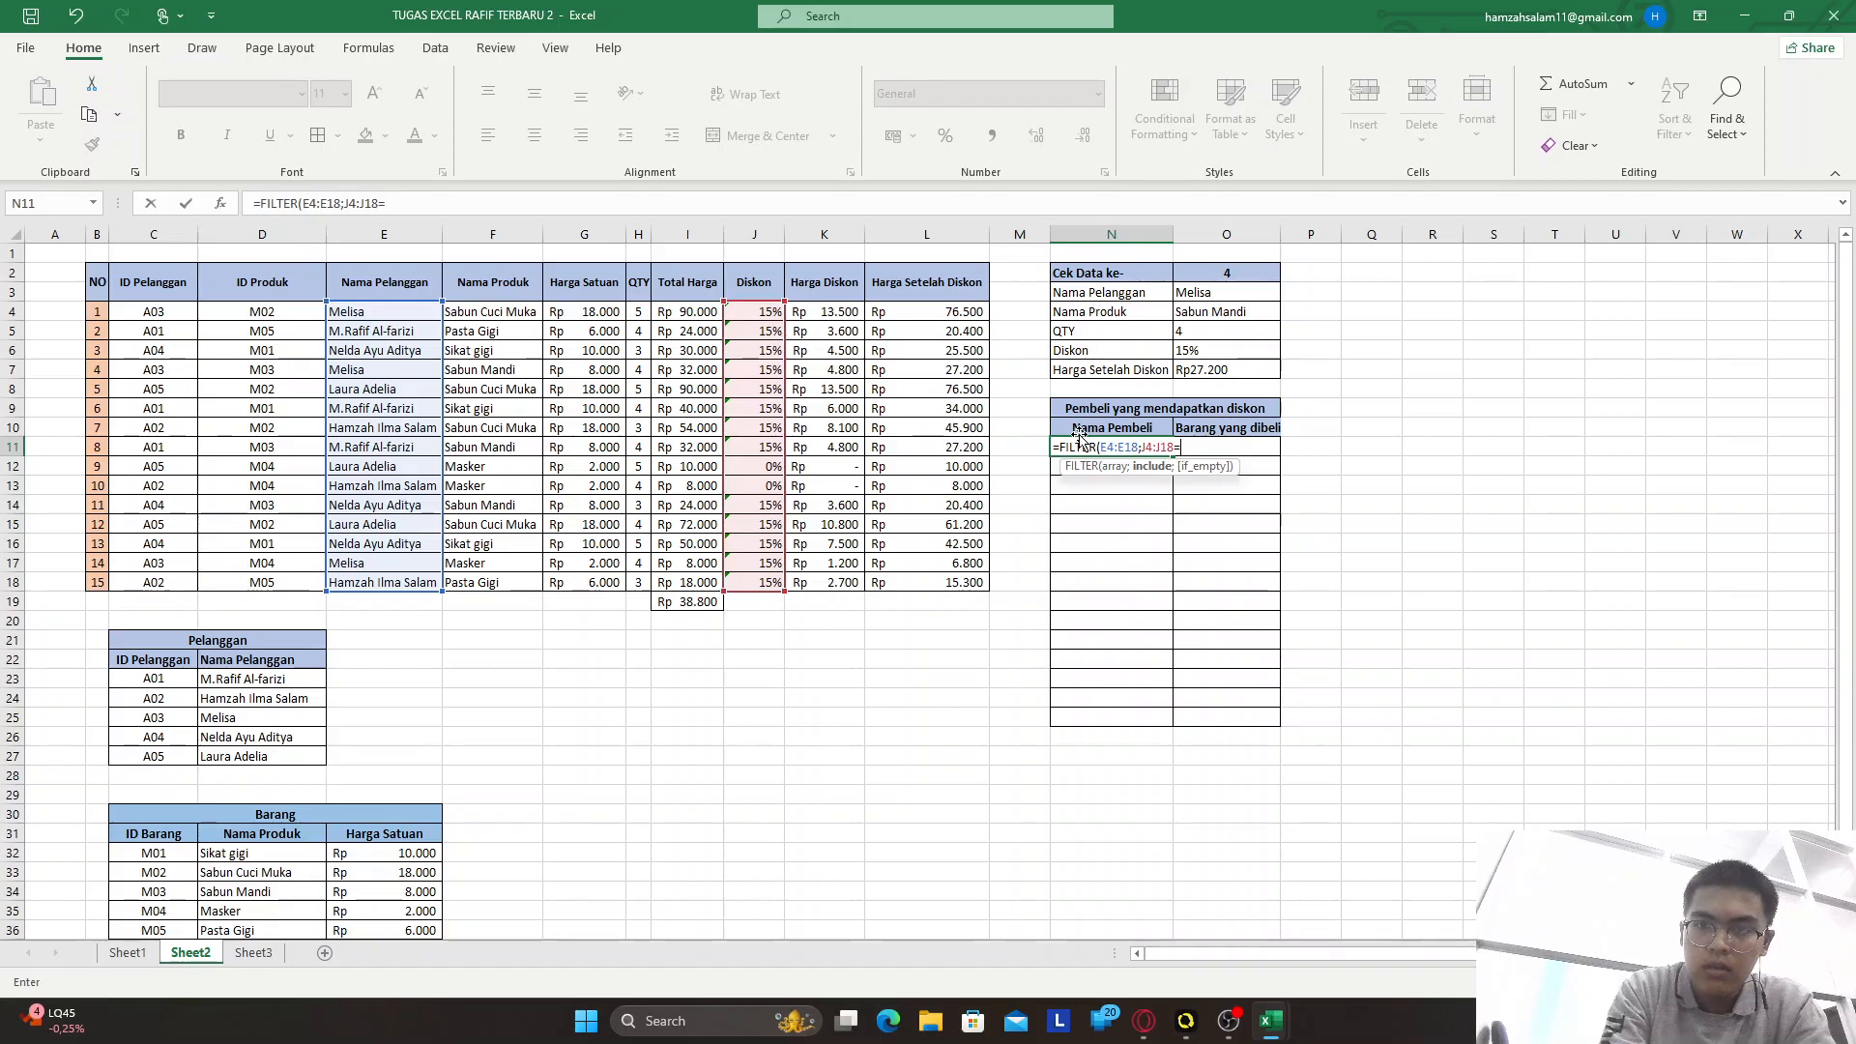
left_click(765, 309)
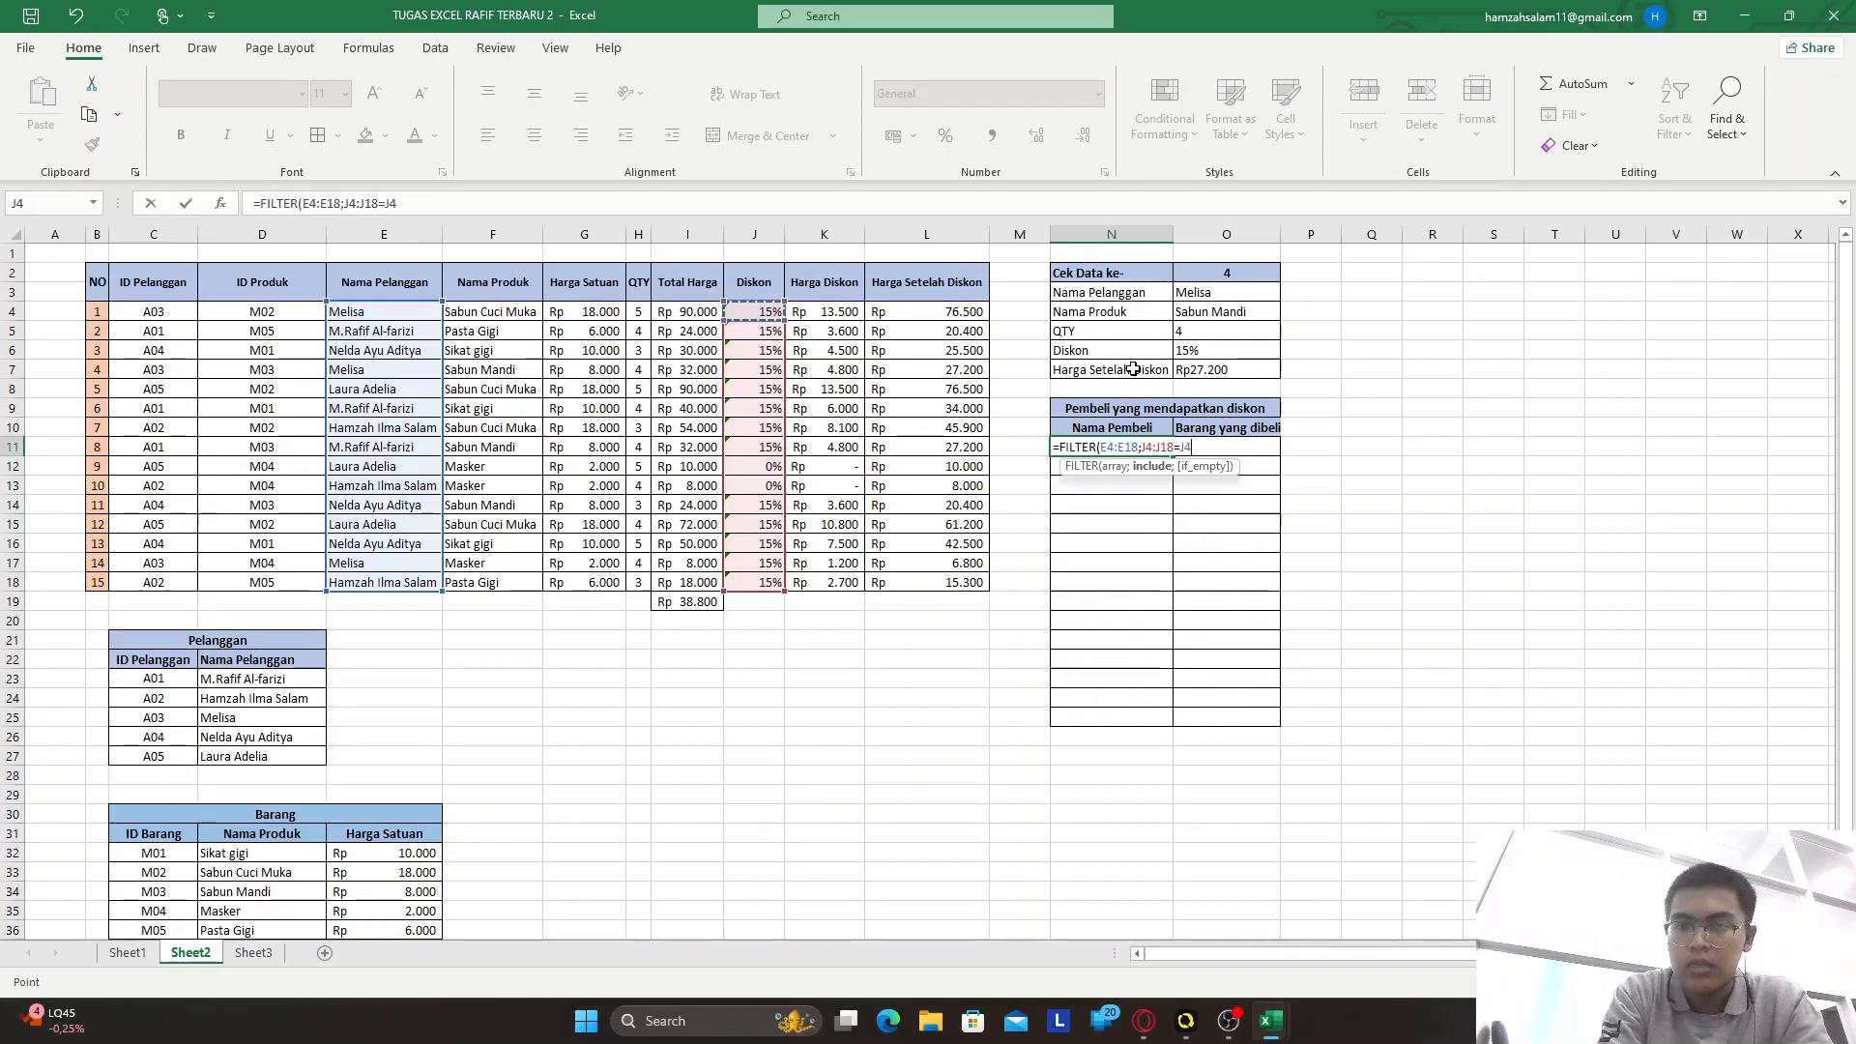
type(")")
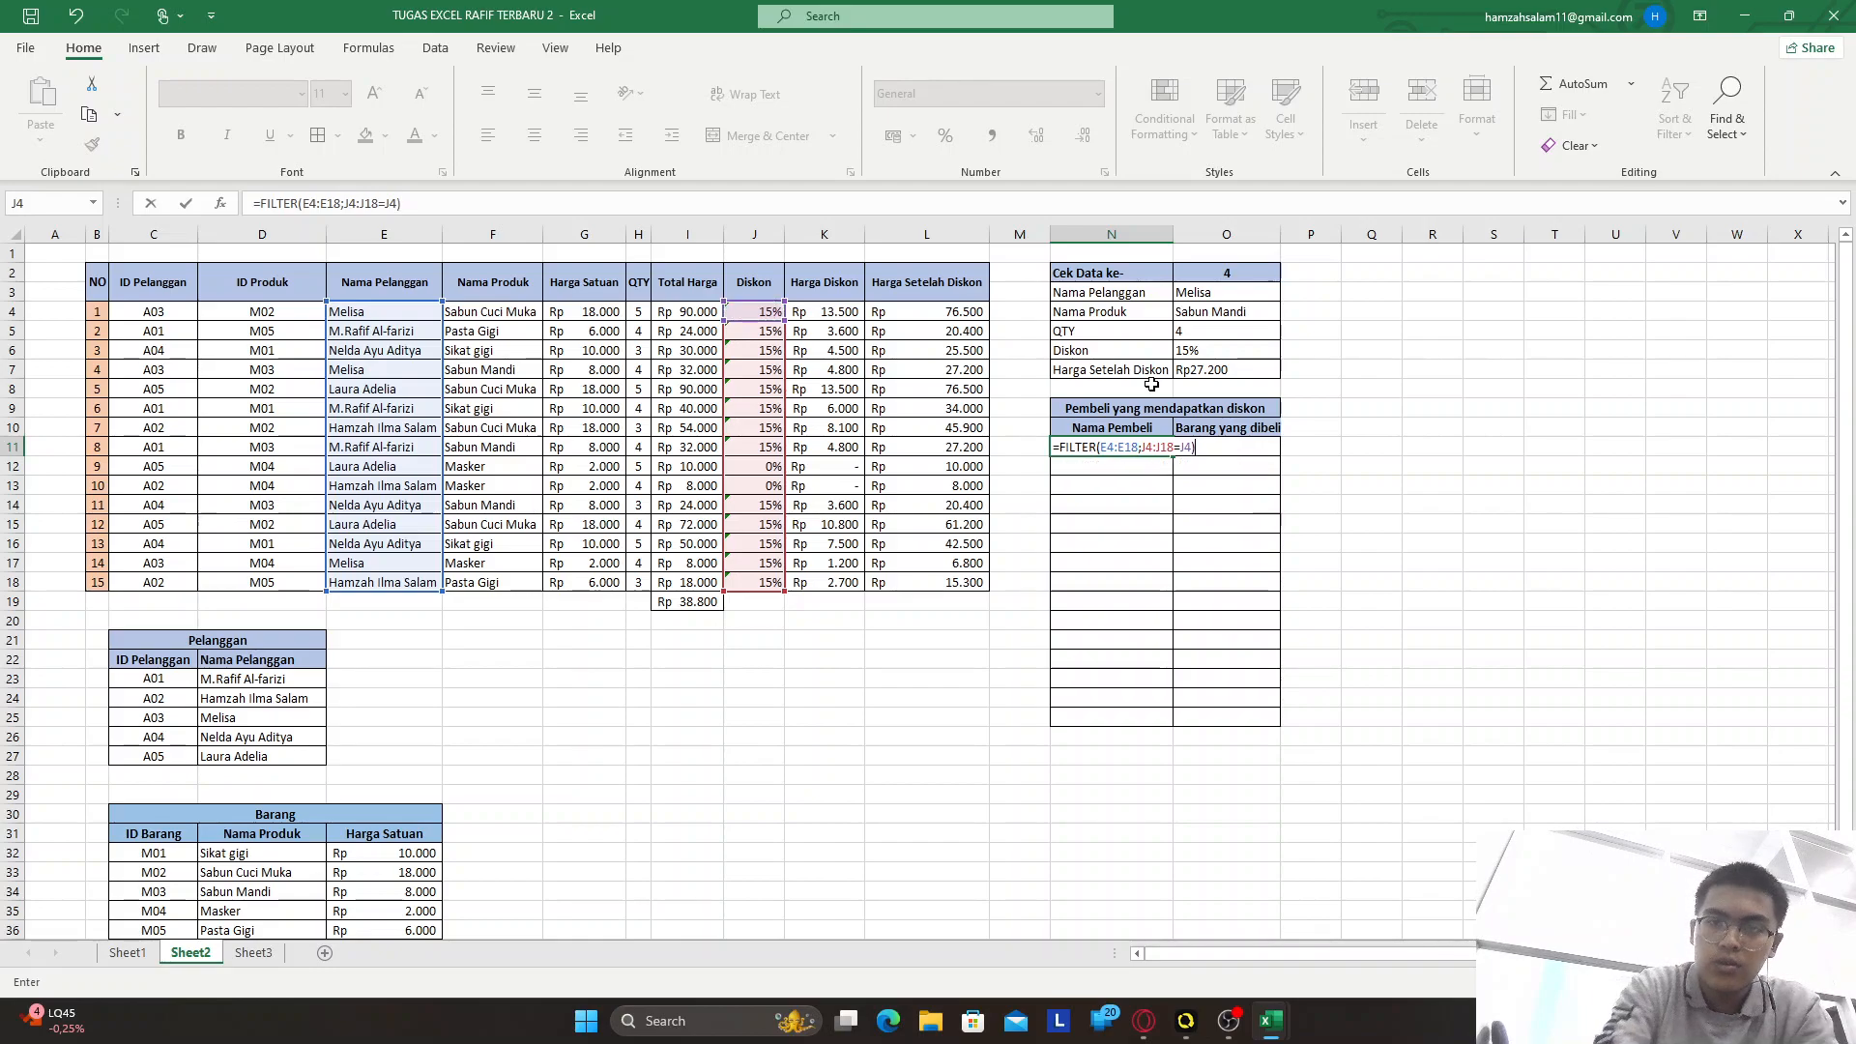
key("Return")
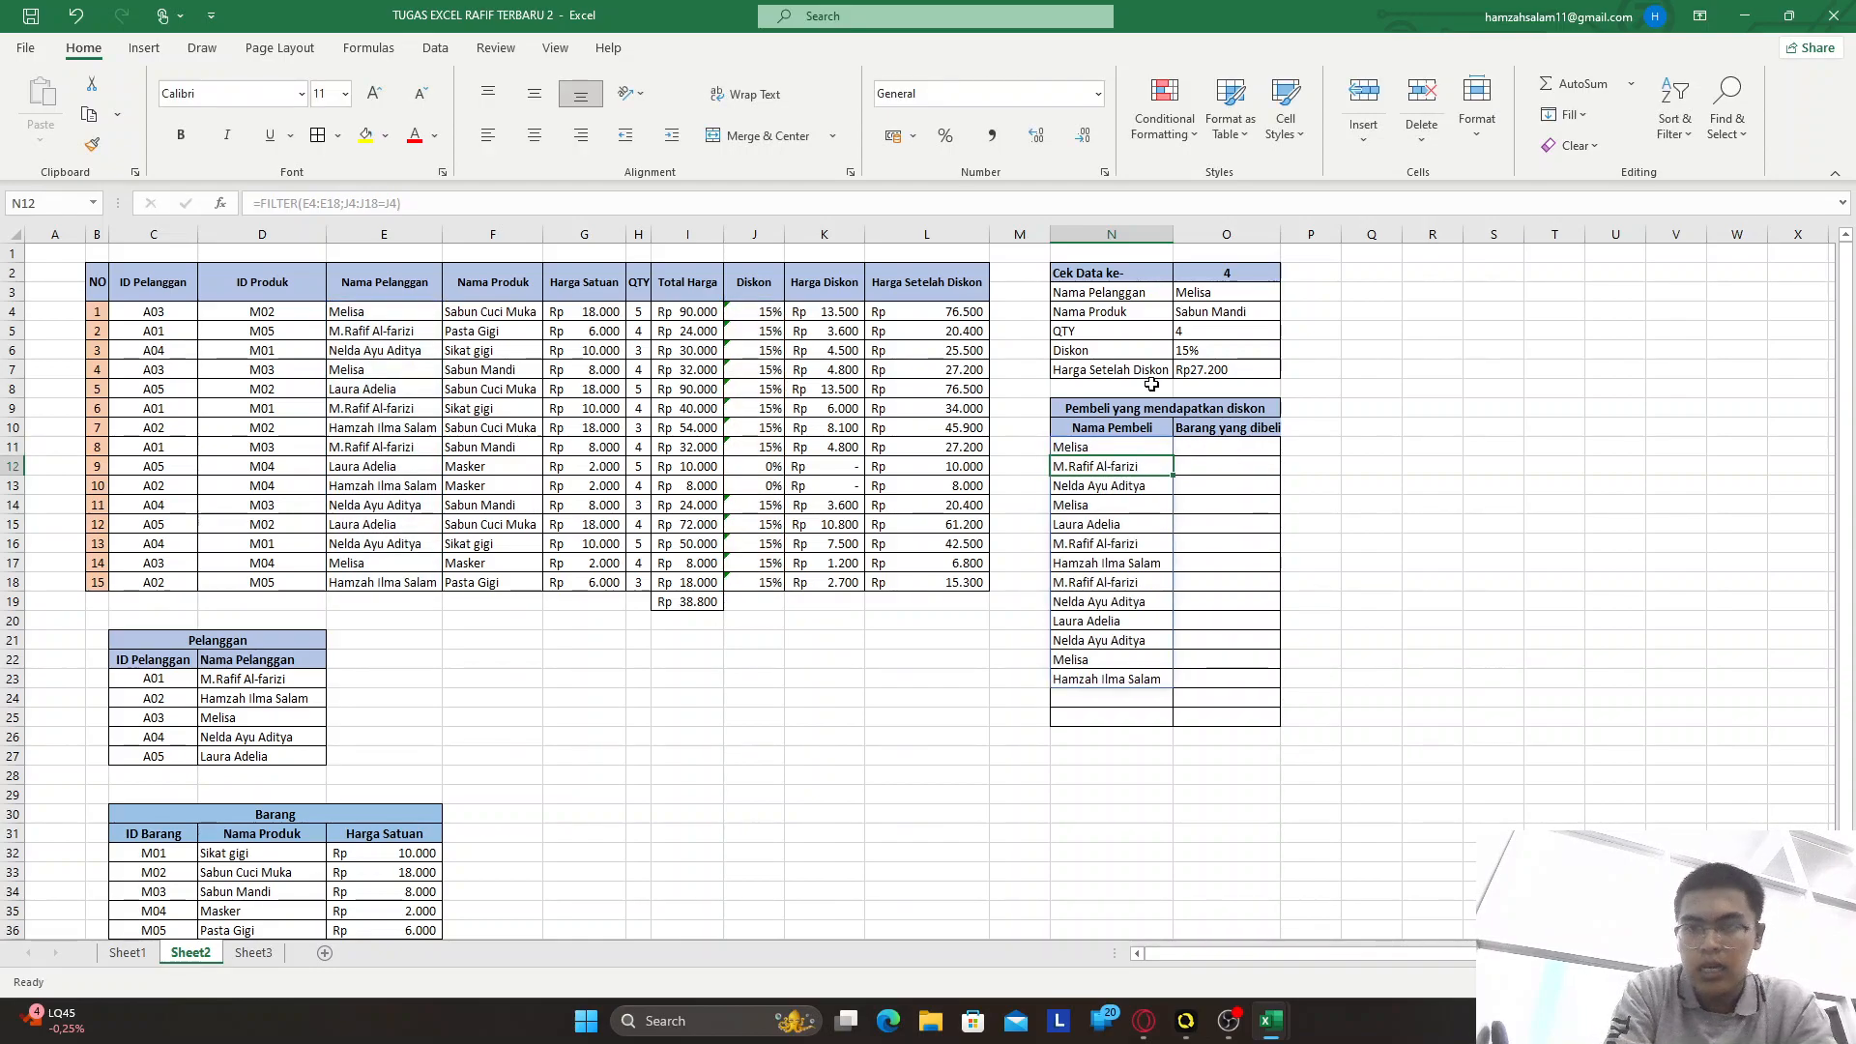
Enter =FILTER(F4:F18;J4:J18=J4) in O11 to list the products bought by the discounted buyers
left_click(1229, 452)
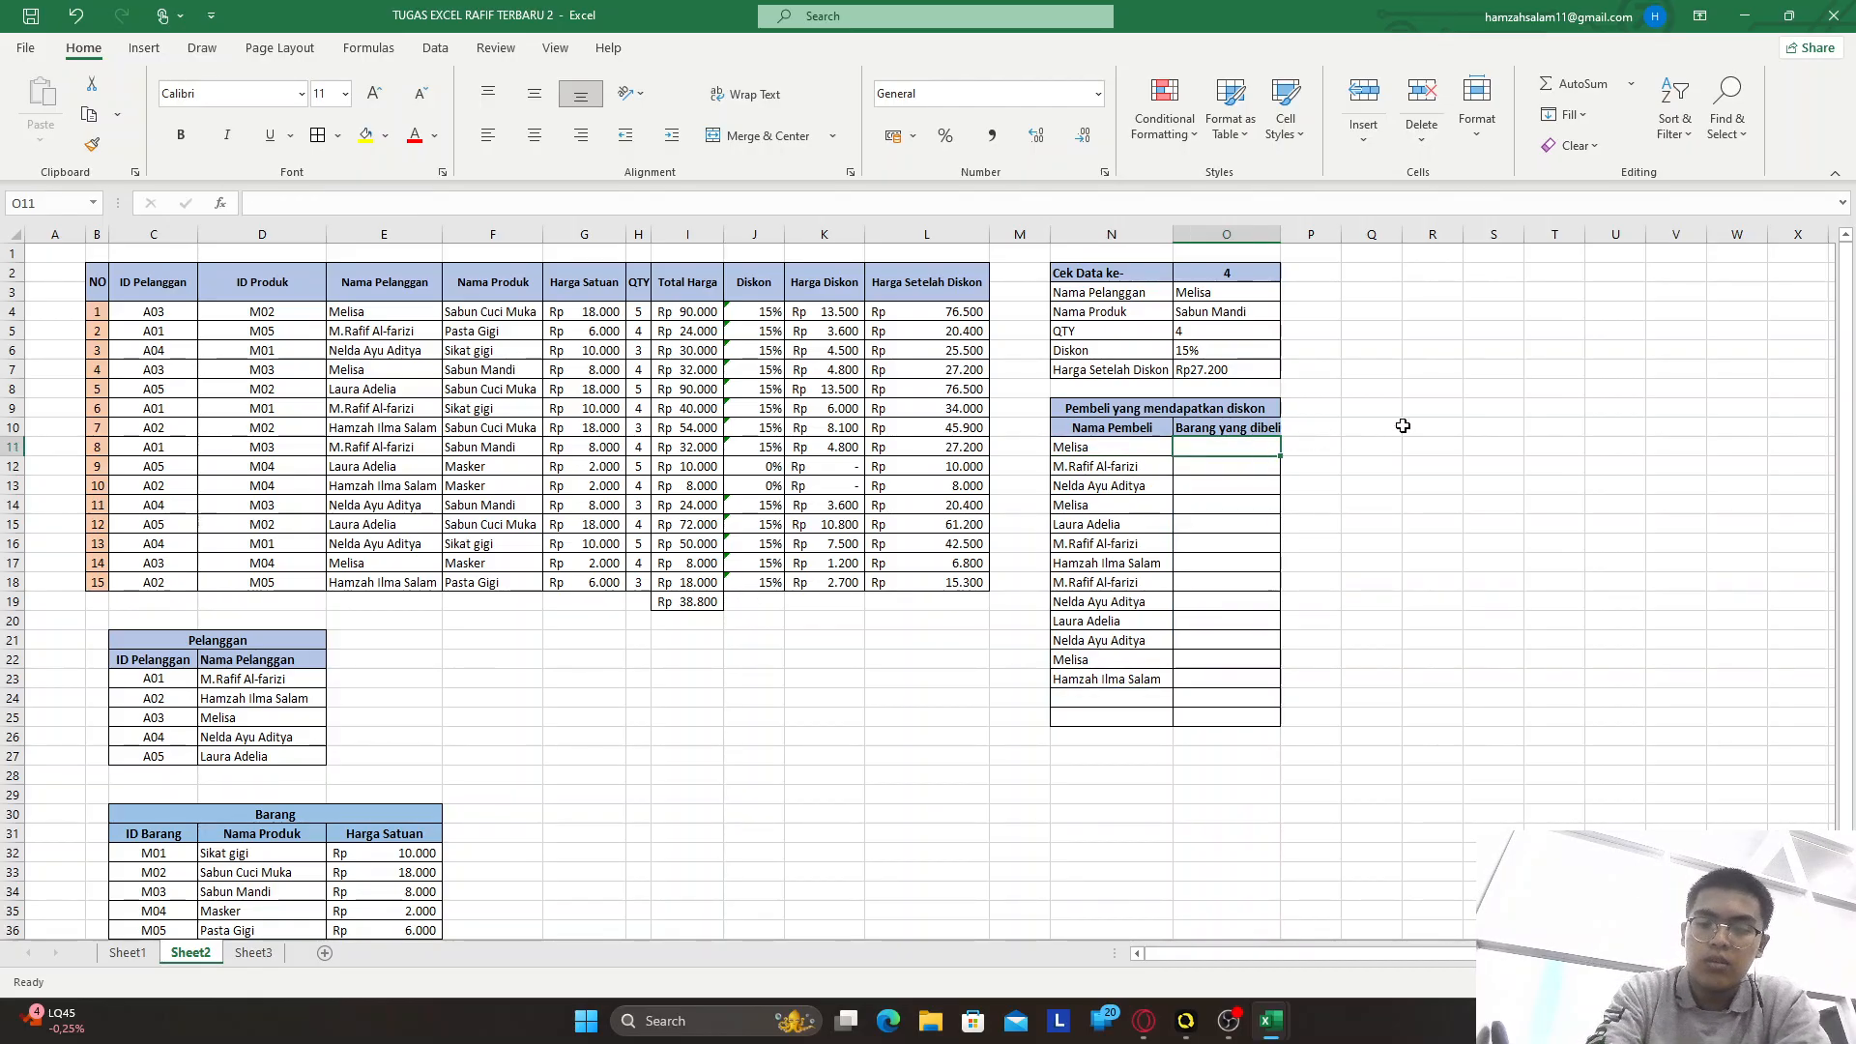
type("=FI")
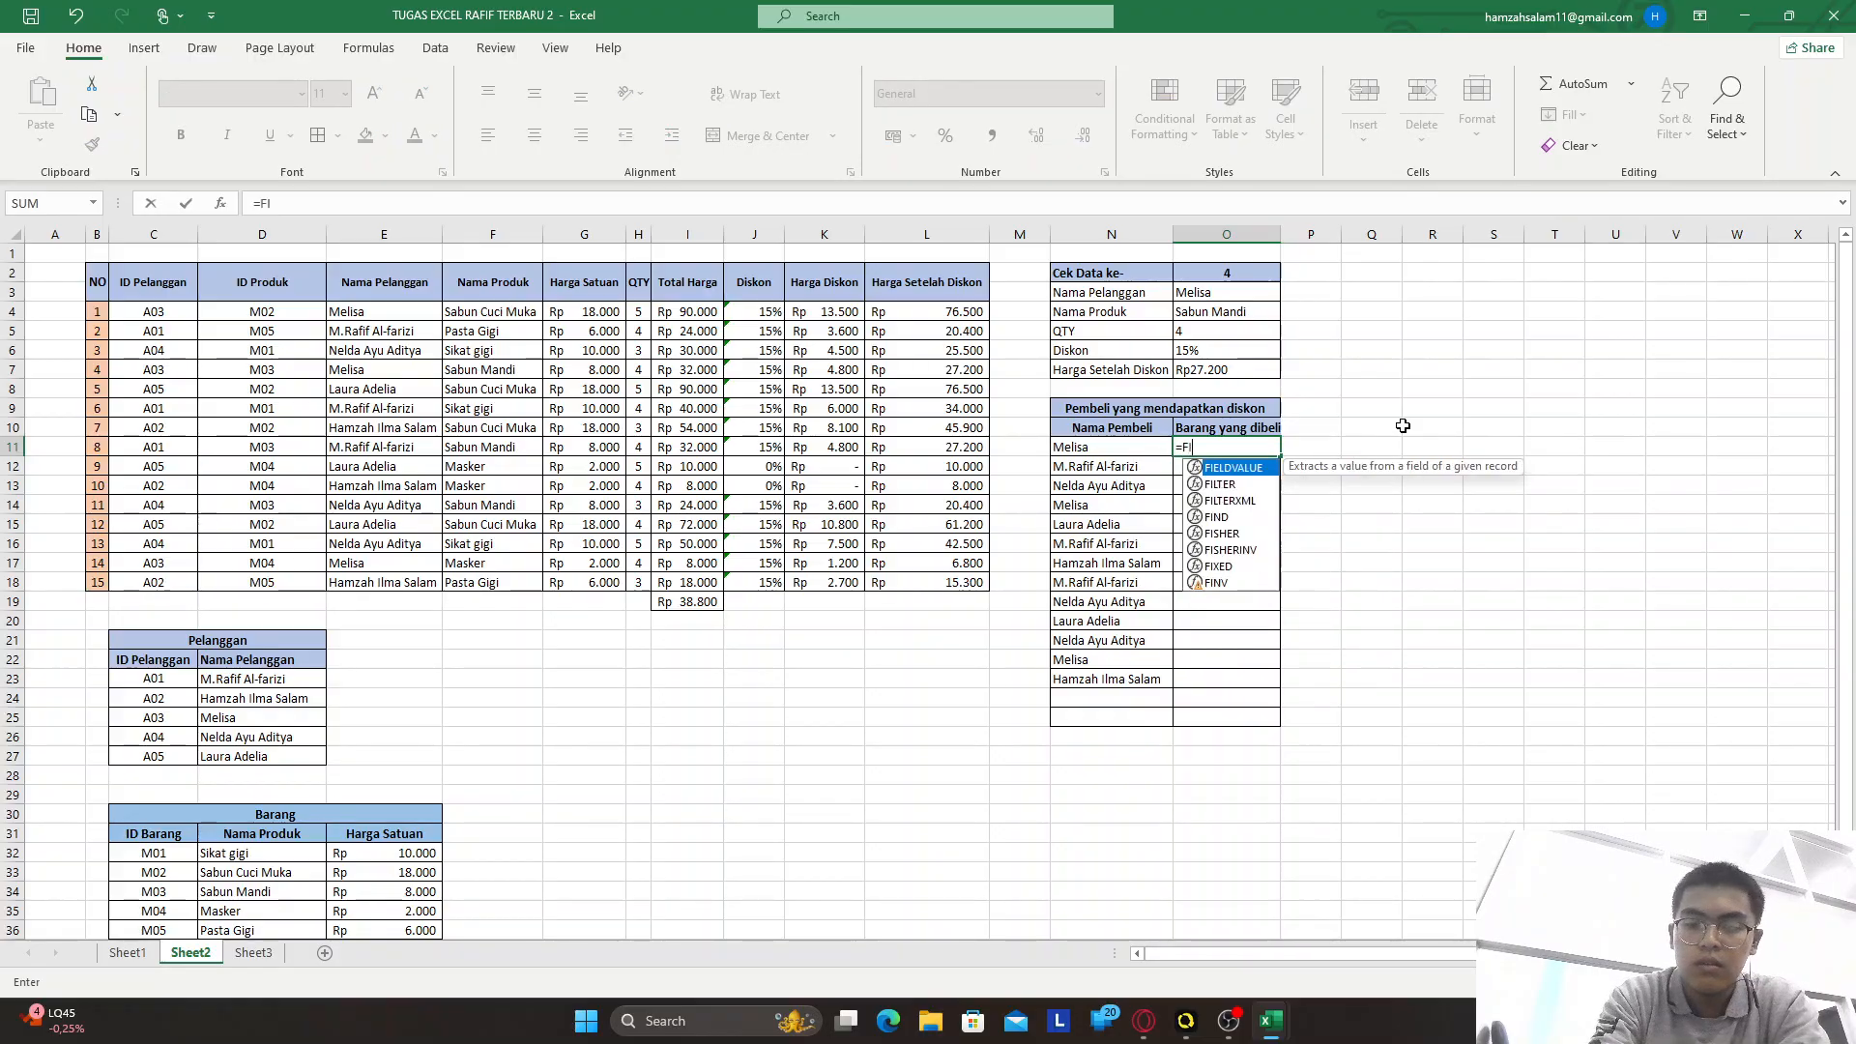
type("LTER")
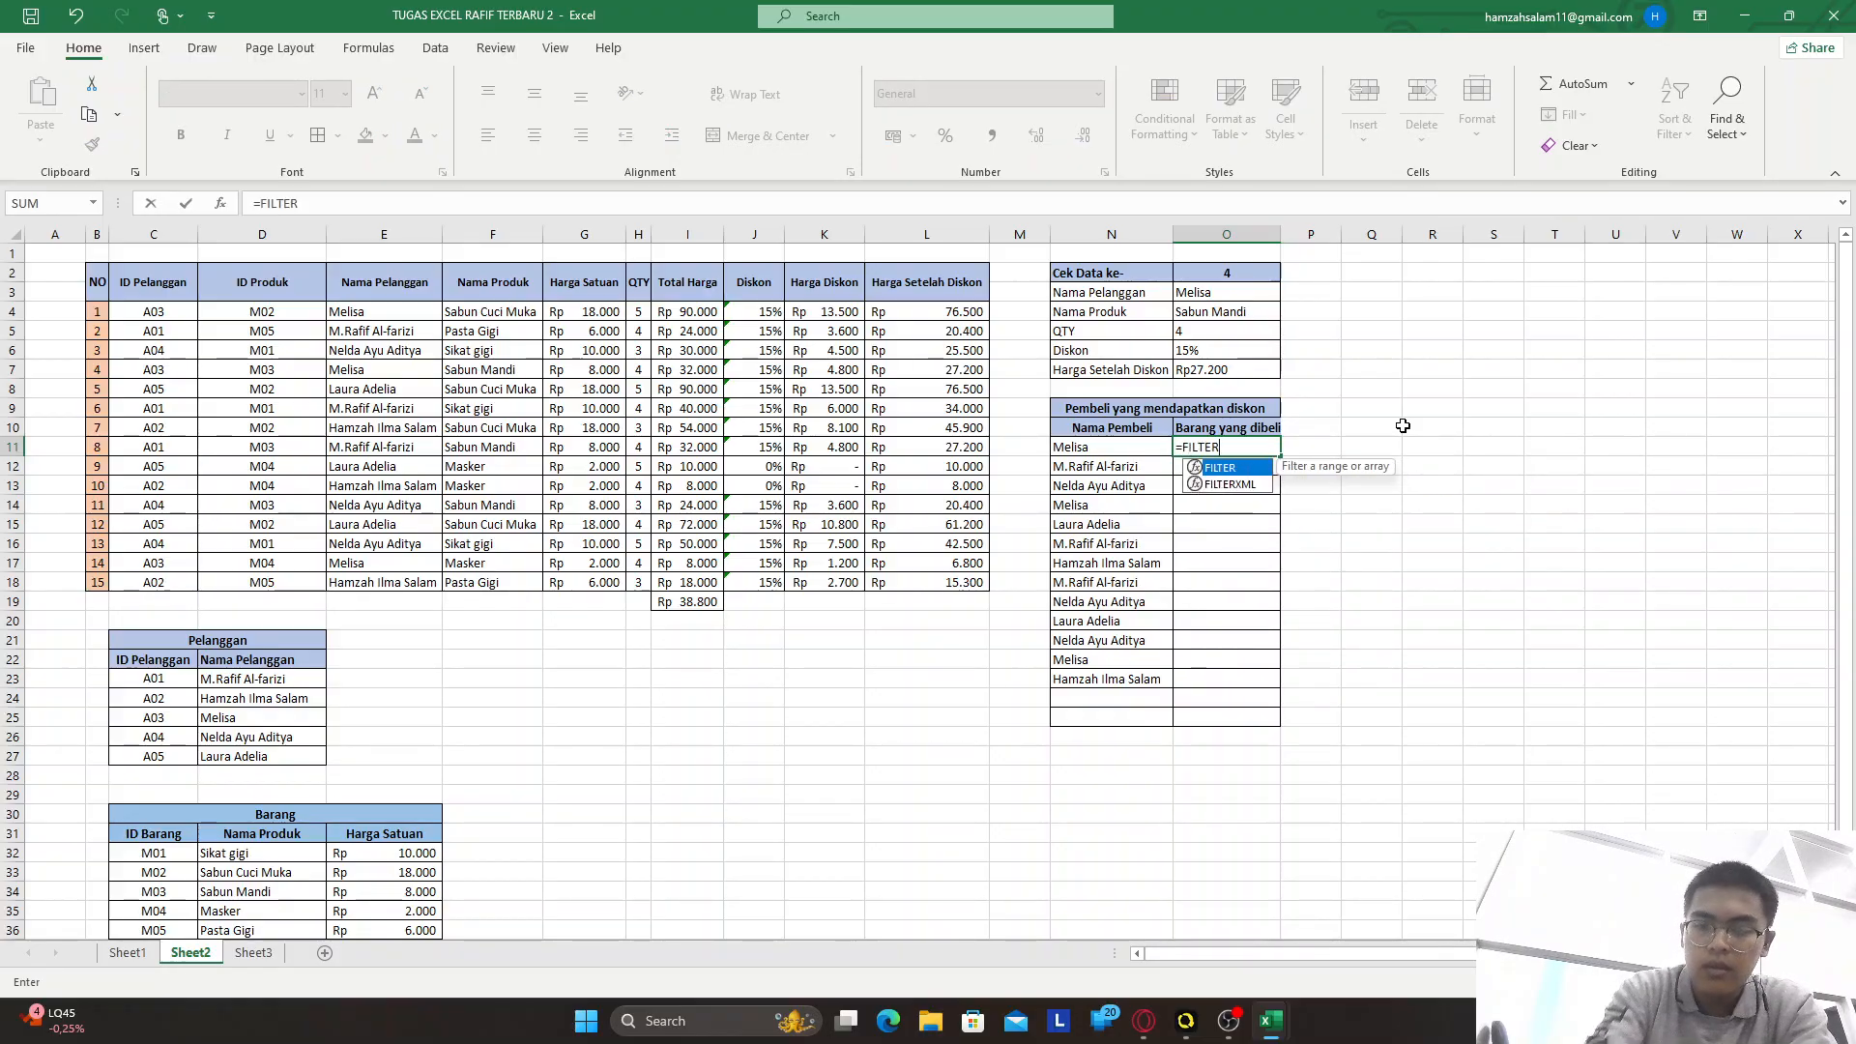
type("(")
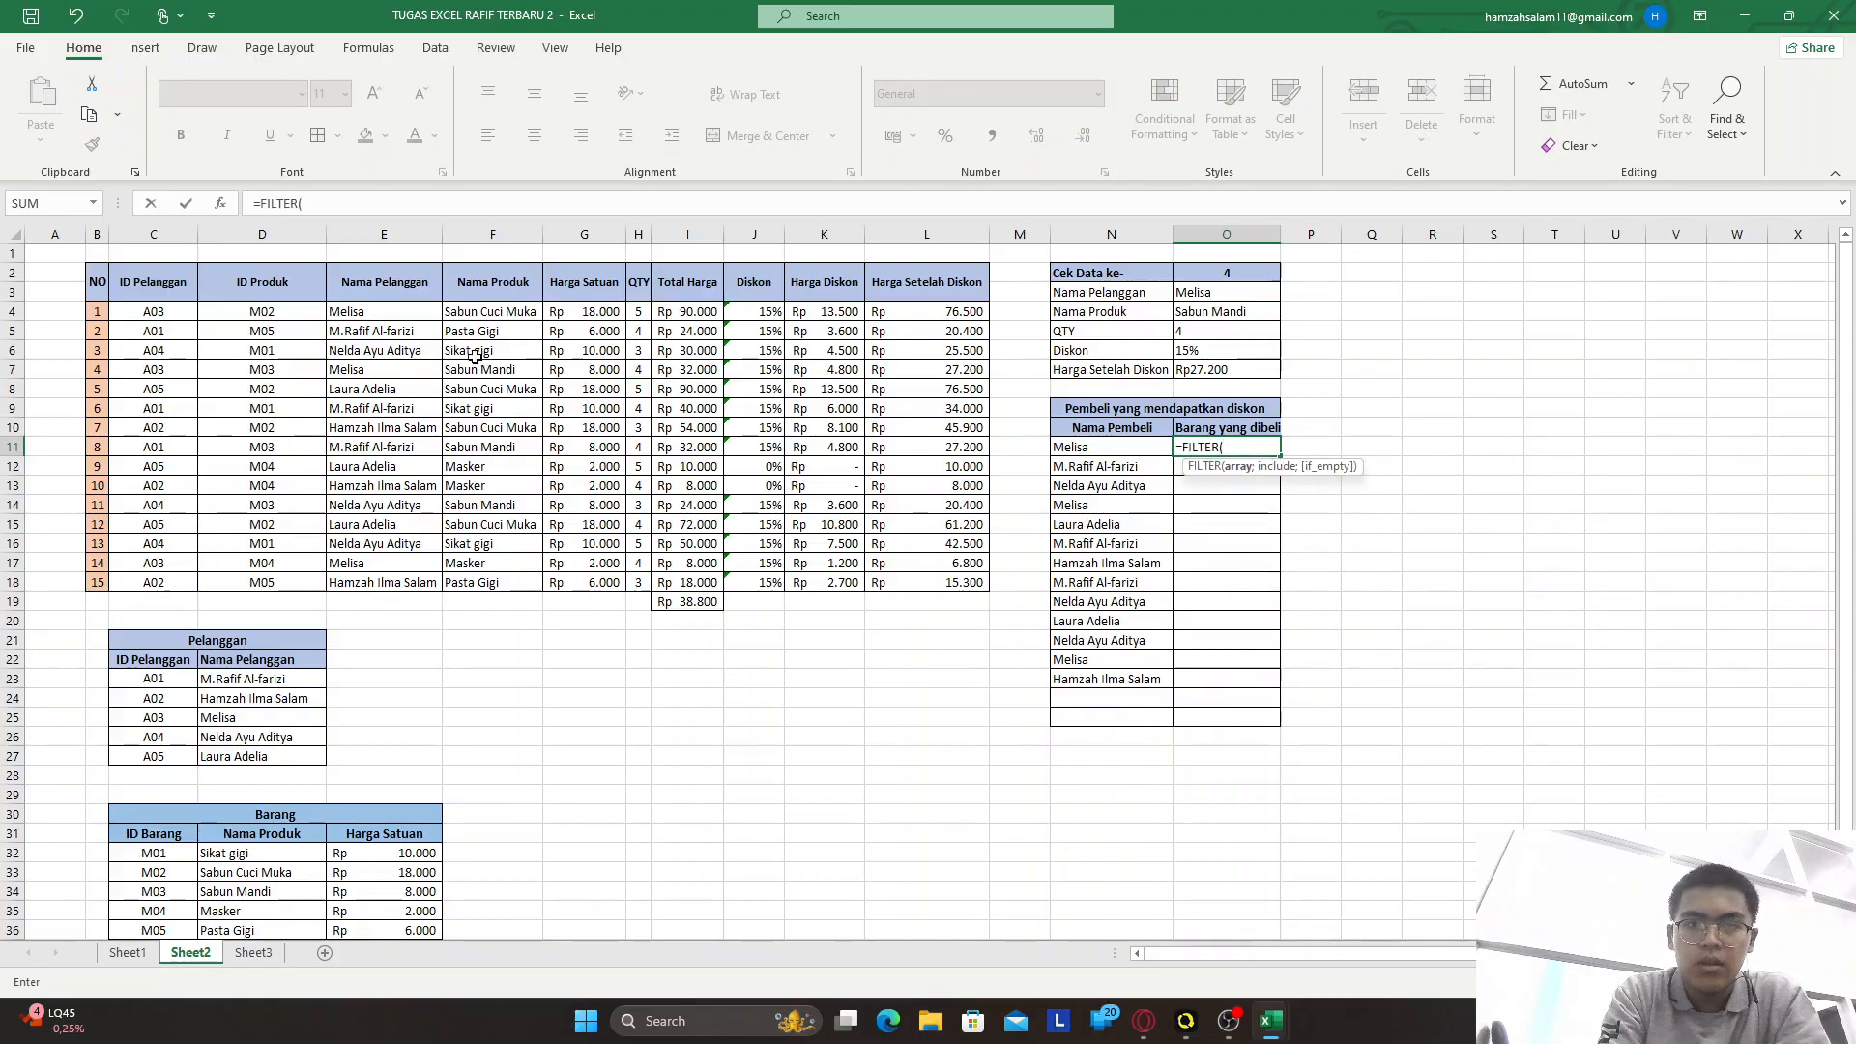
left_click_drag(496, 315, 508, 580)
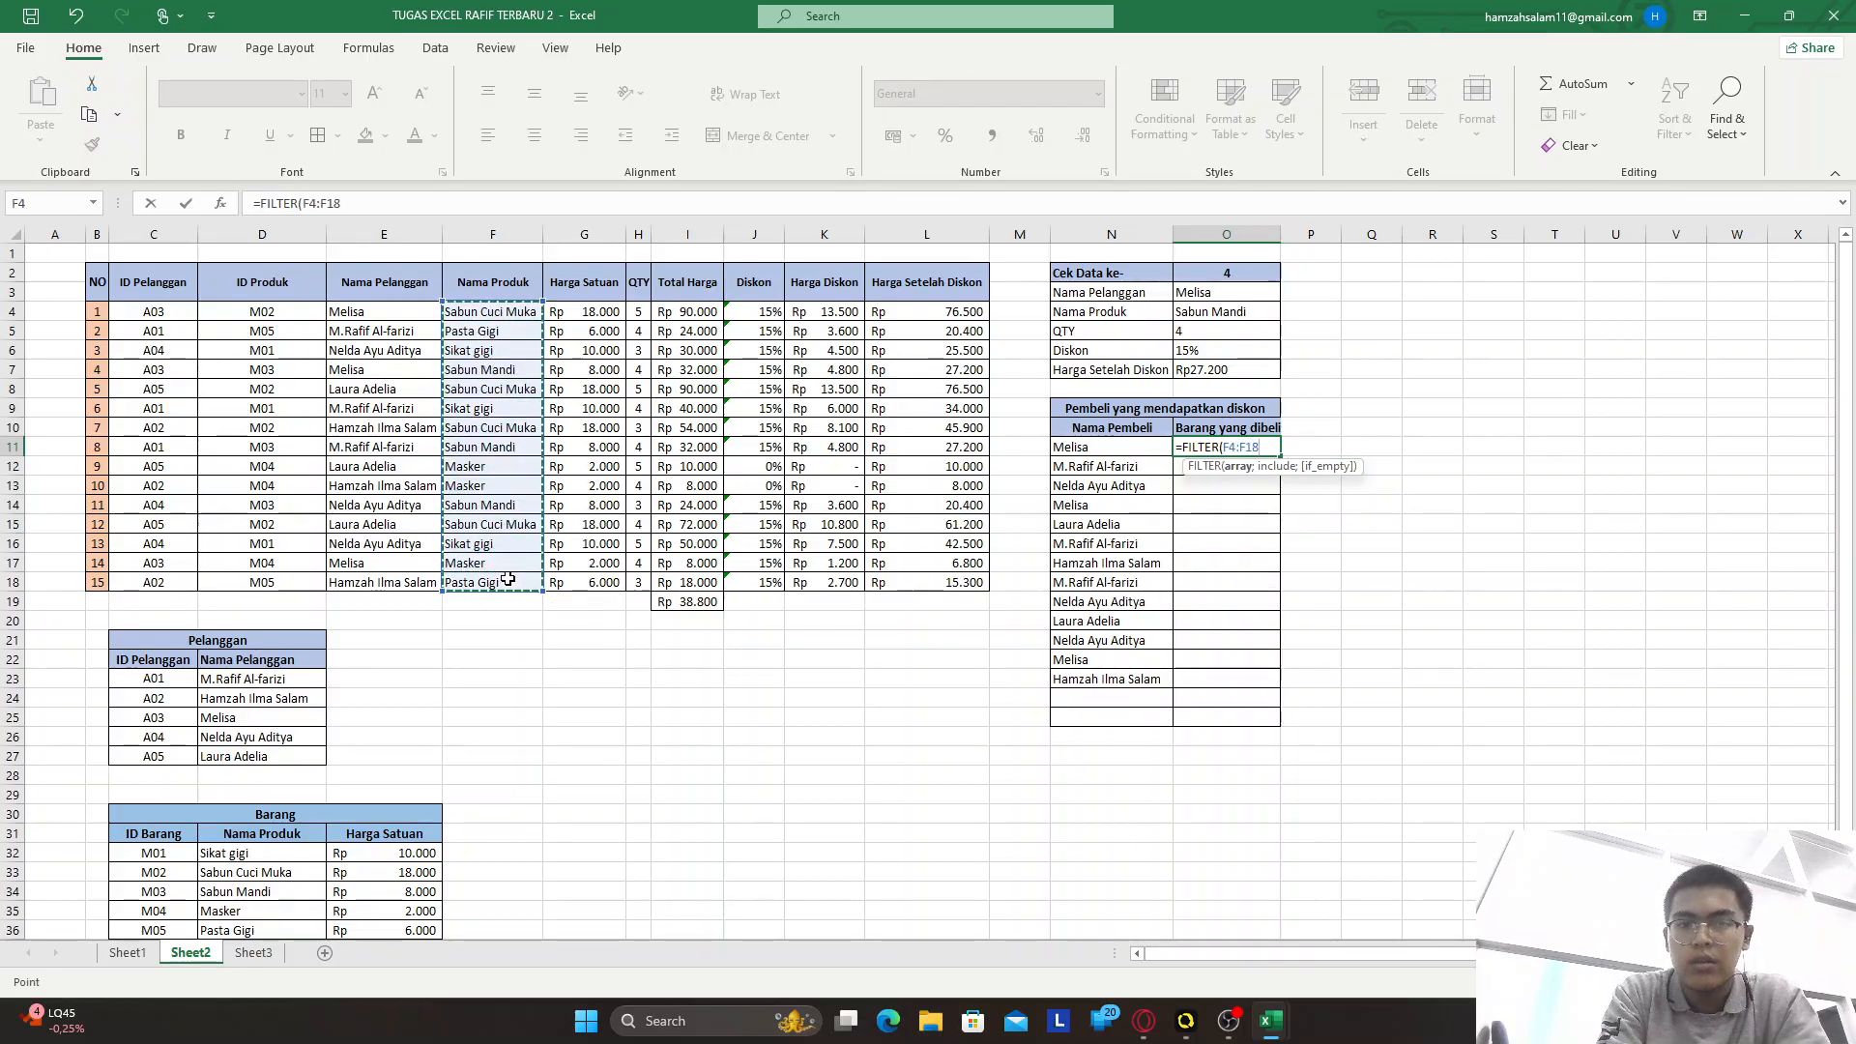
type(";")
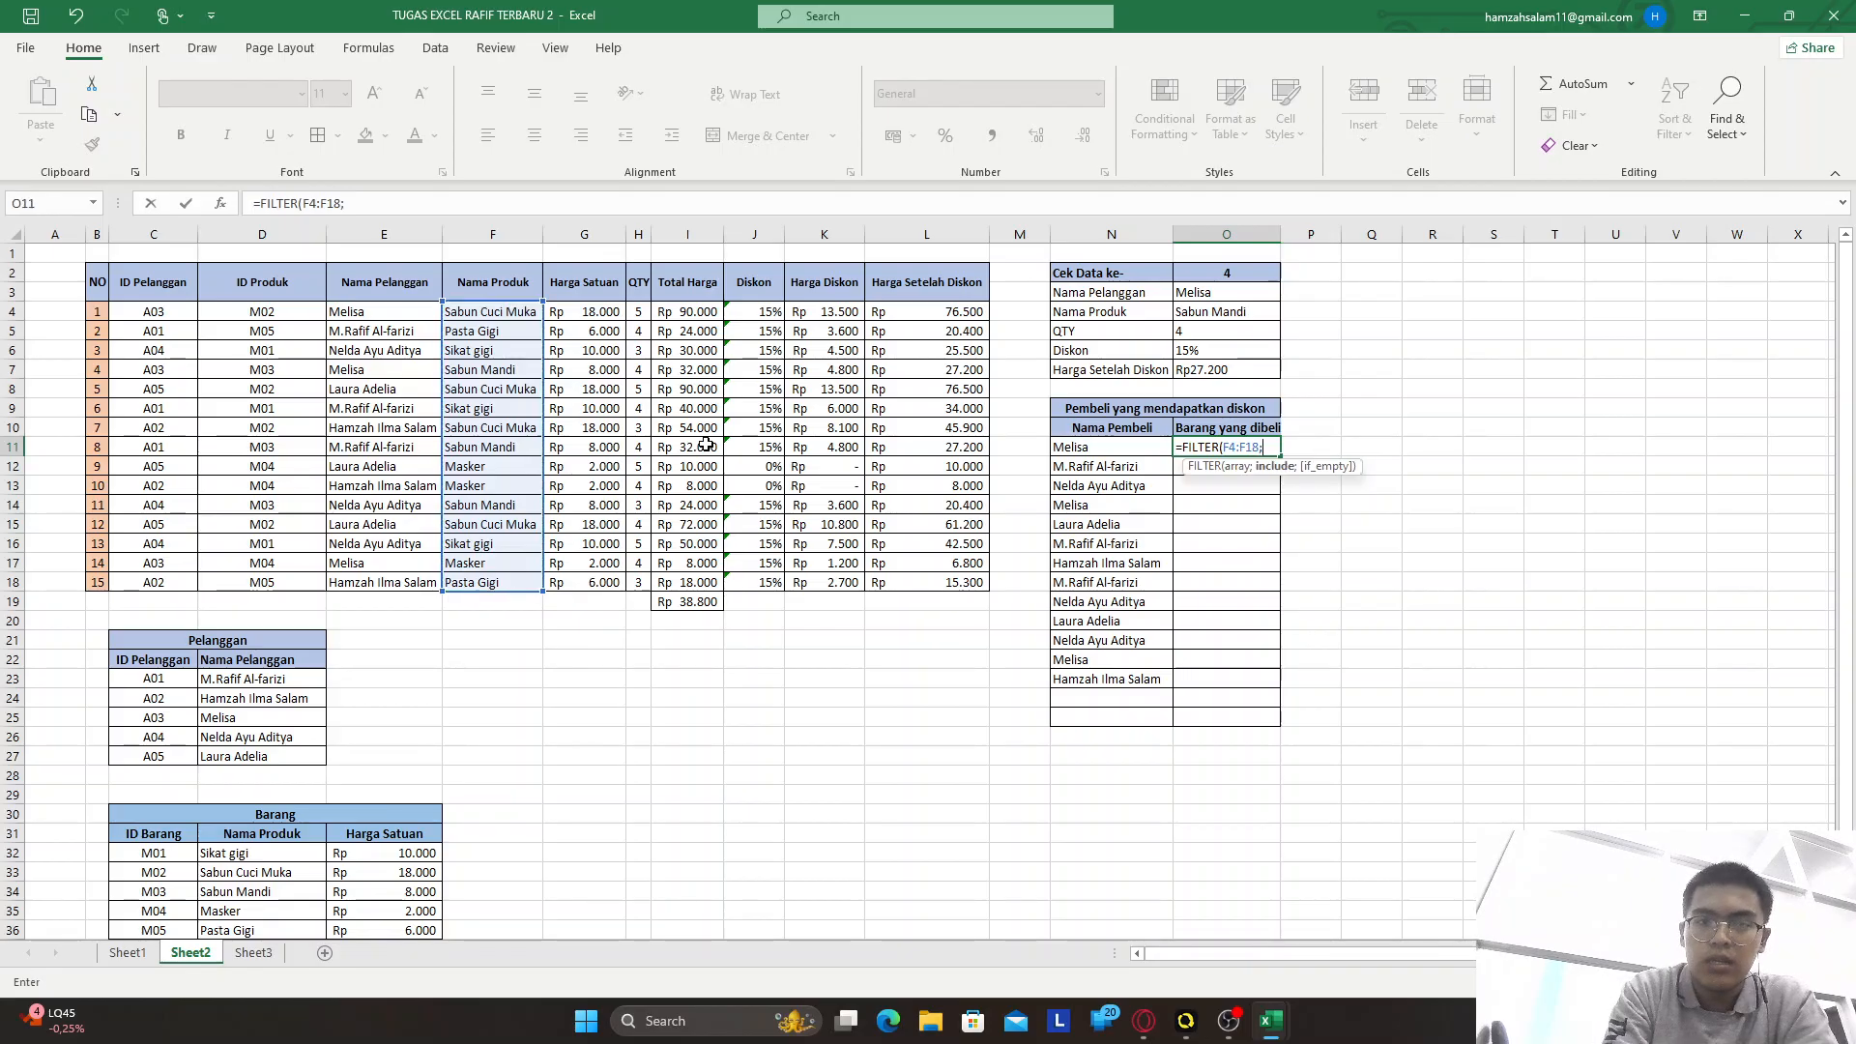
left_click_drag(762, 315, 752, 584)
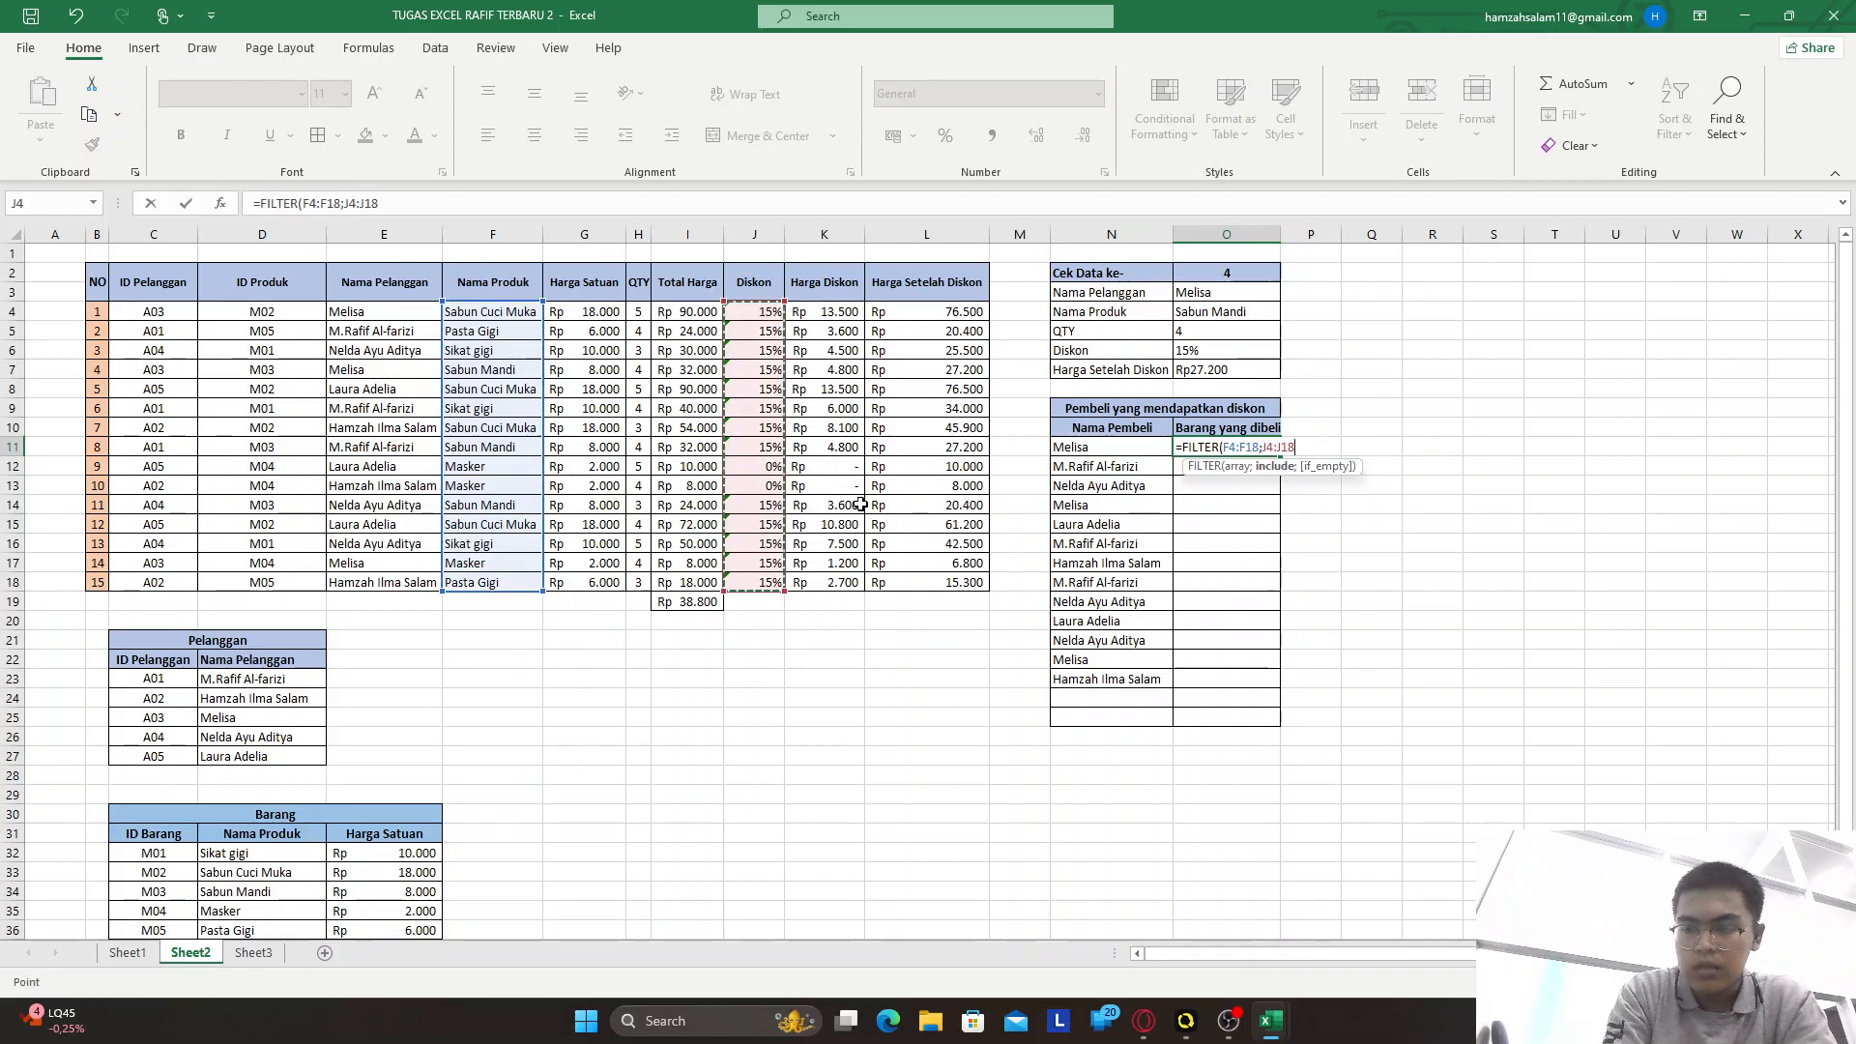
type("=")
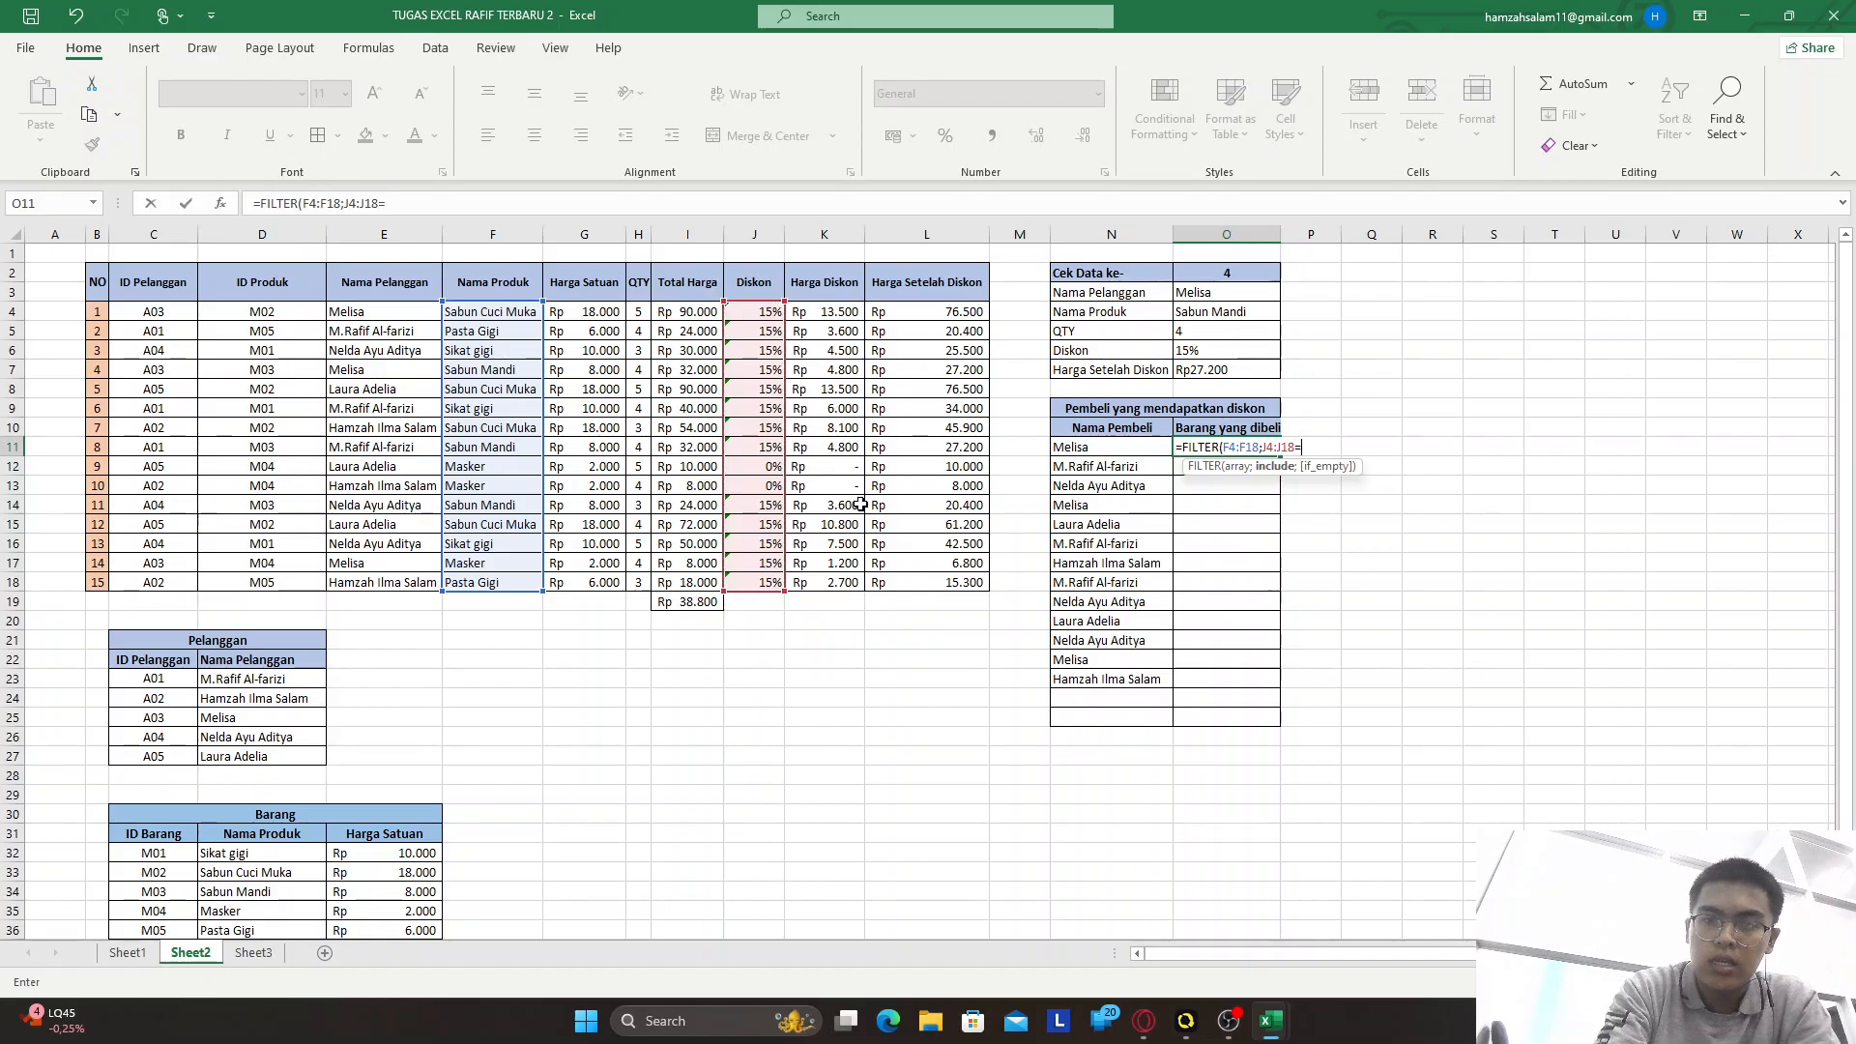
left_click(760, 313)
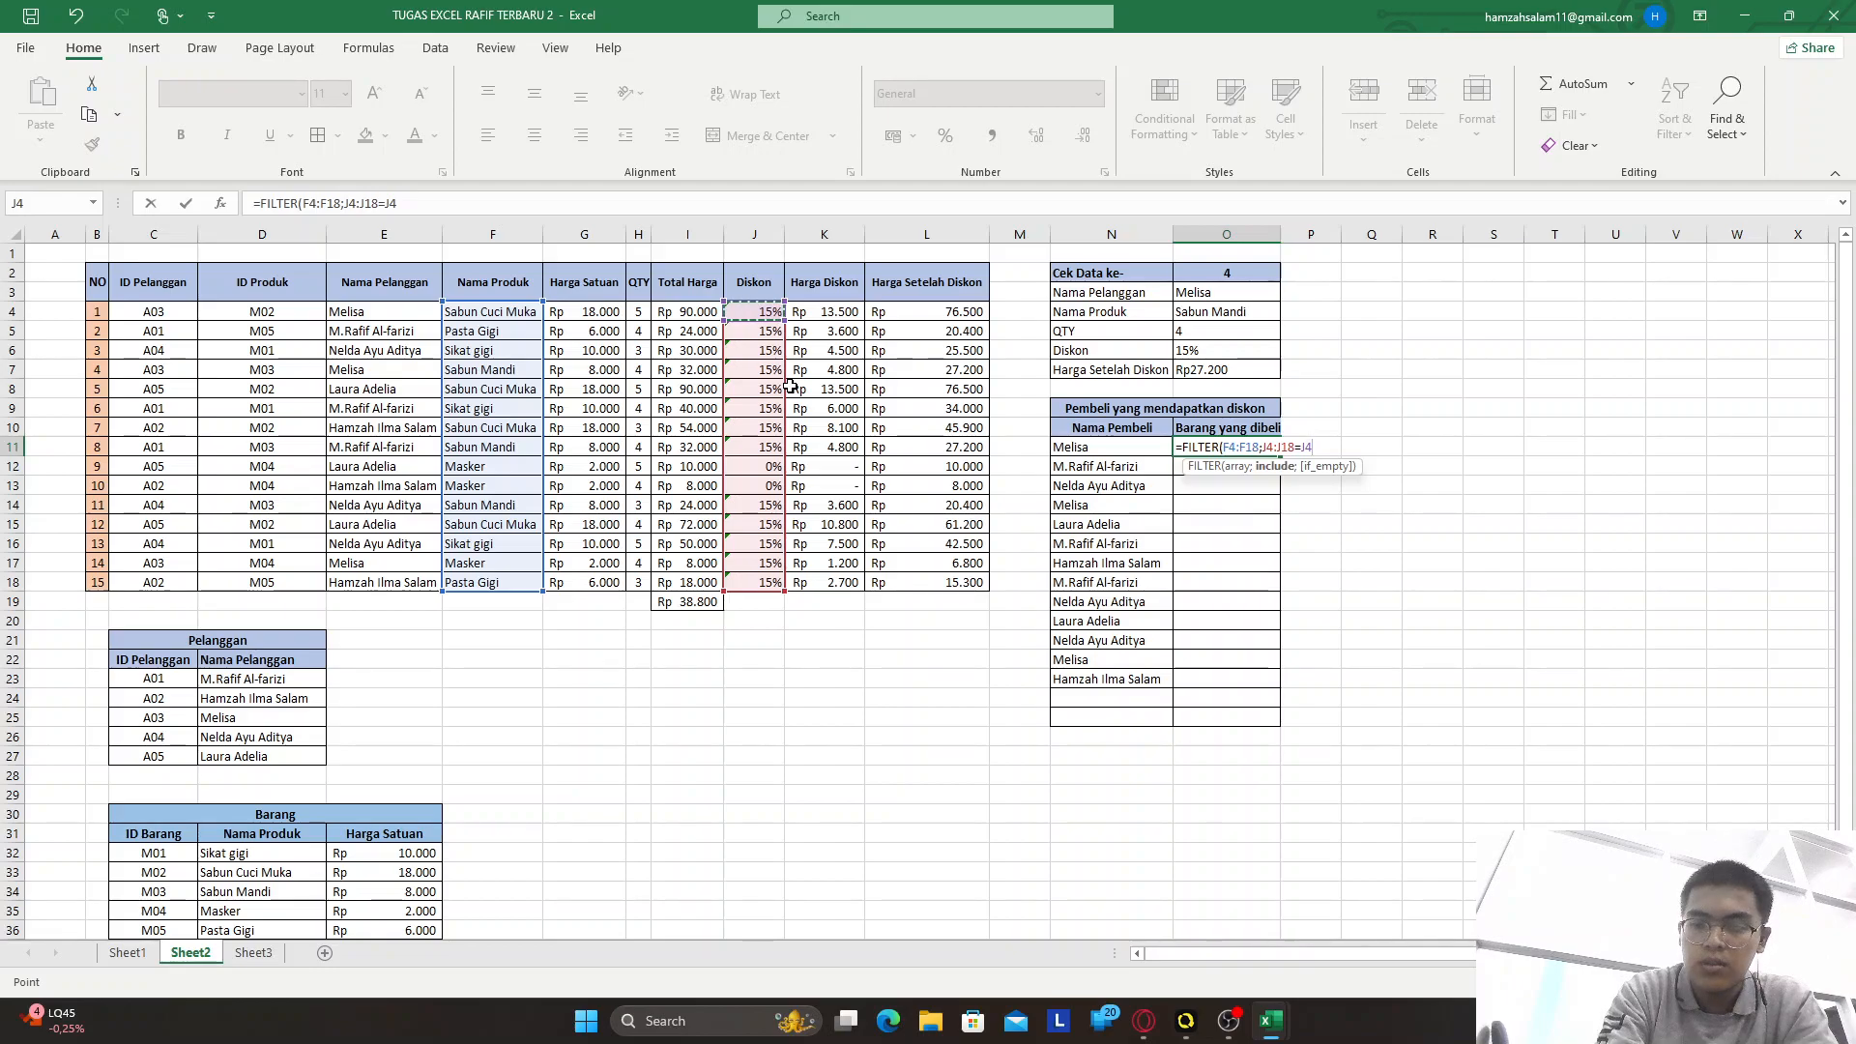
type(")")
key("Return")
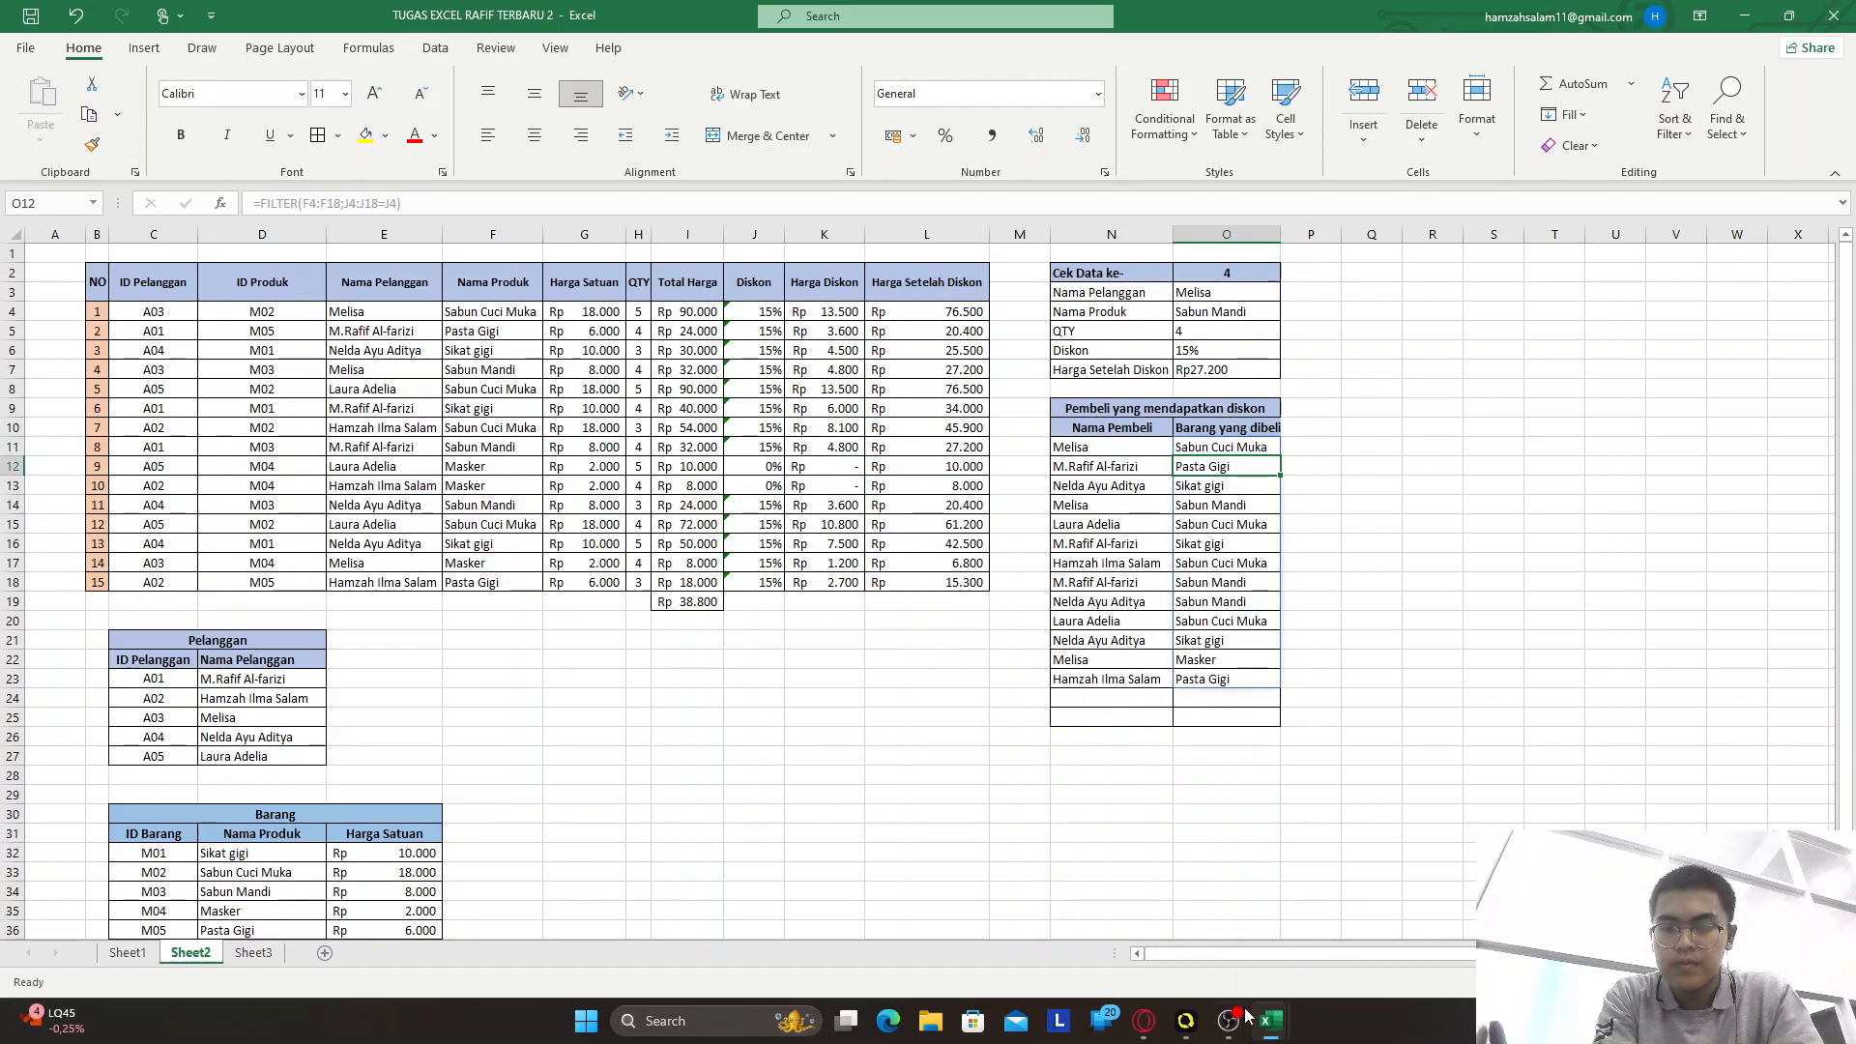
mouse_move(1228, 1021)
left_click(1223, 907)
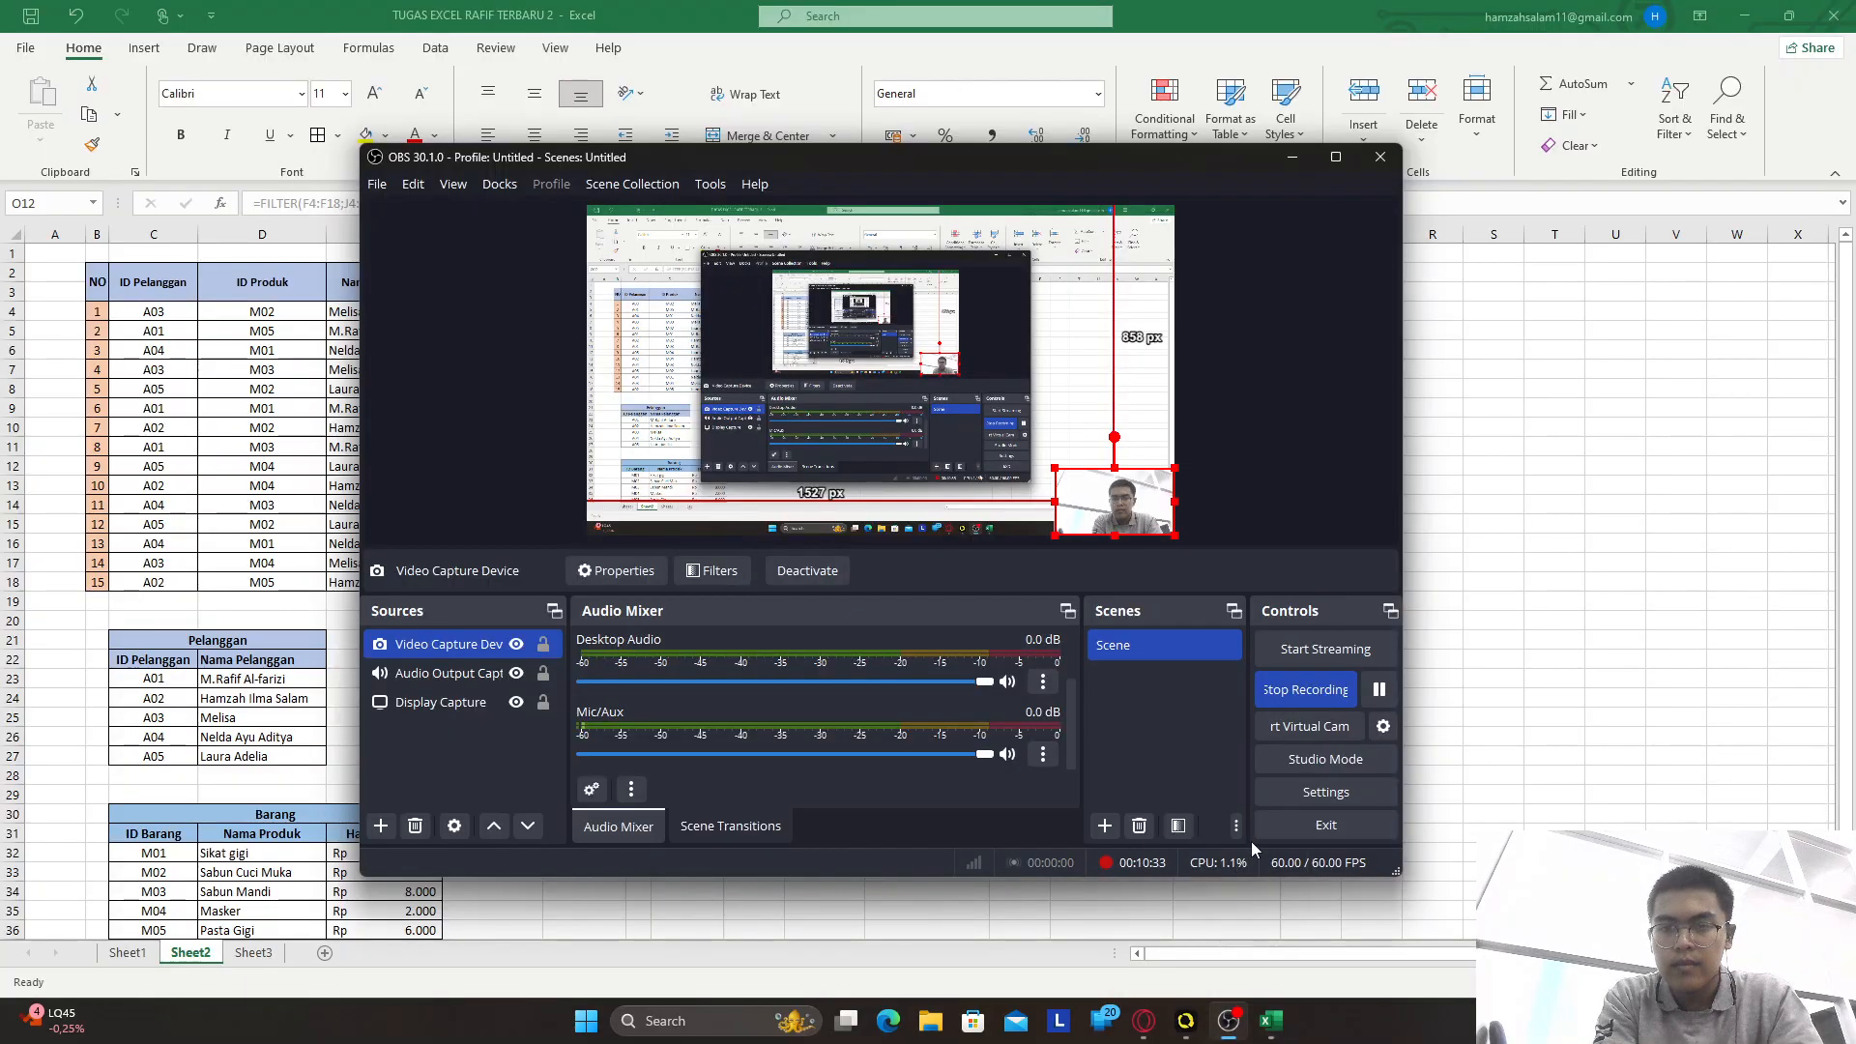